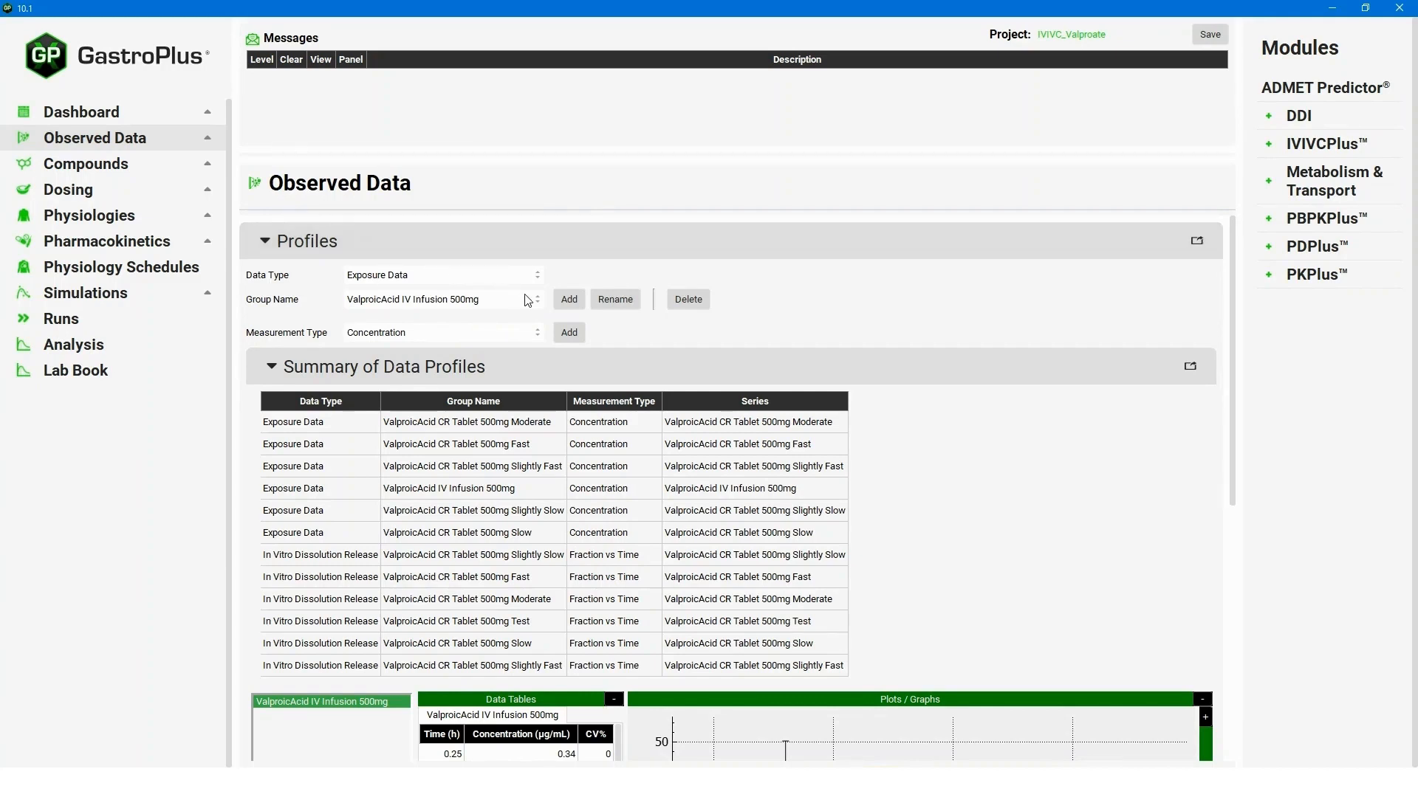
# Show the exposure data for ValproicAcid CR Tablet 500mg Slow and examine its concentration-time table and plot.
pyautogui.click(543, 305)
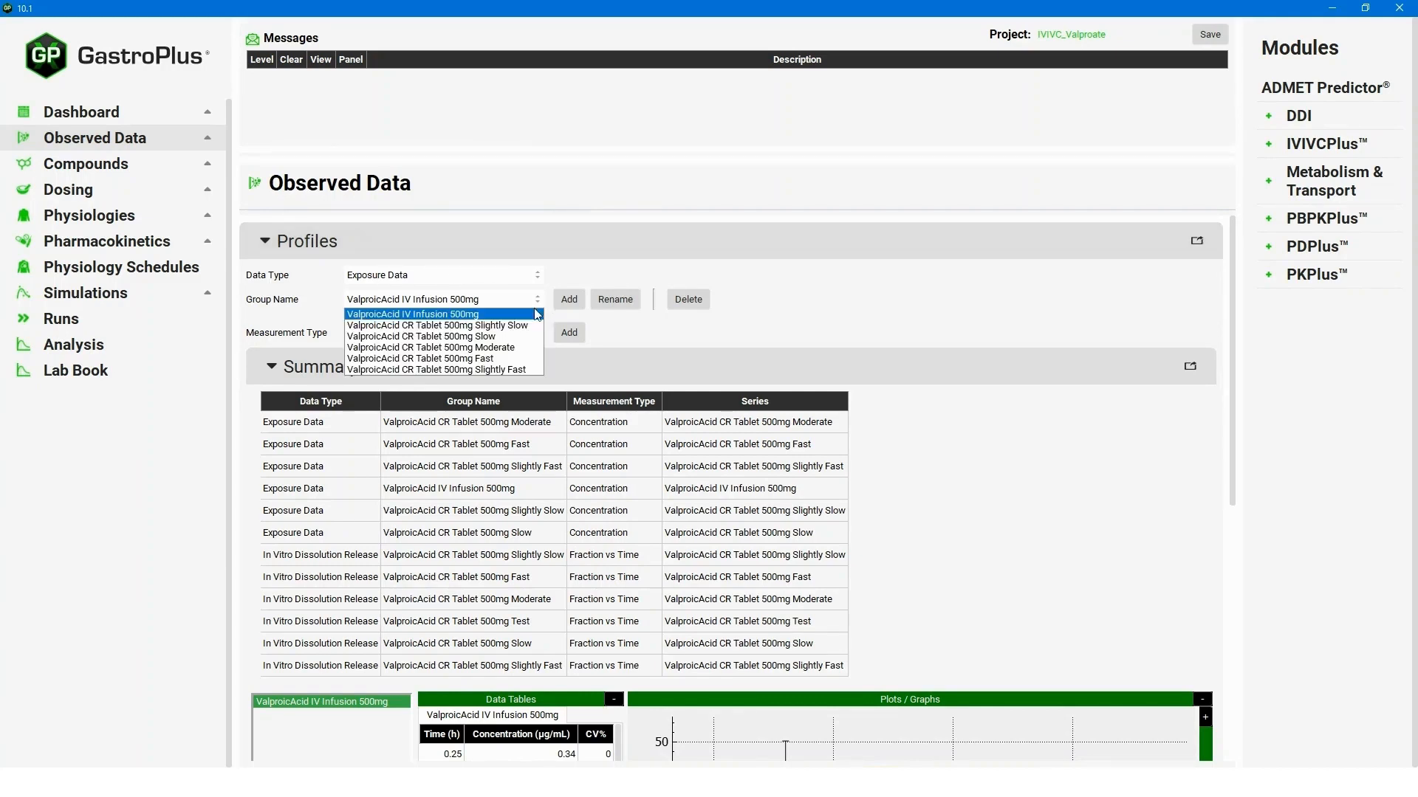
pyautogui.click(494, 338)
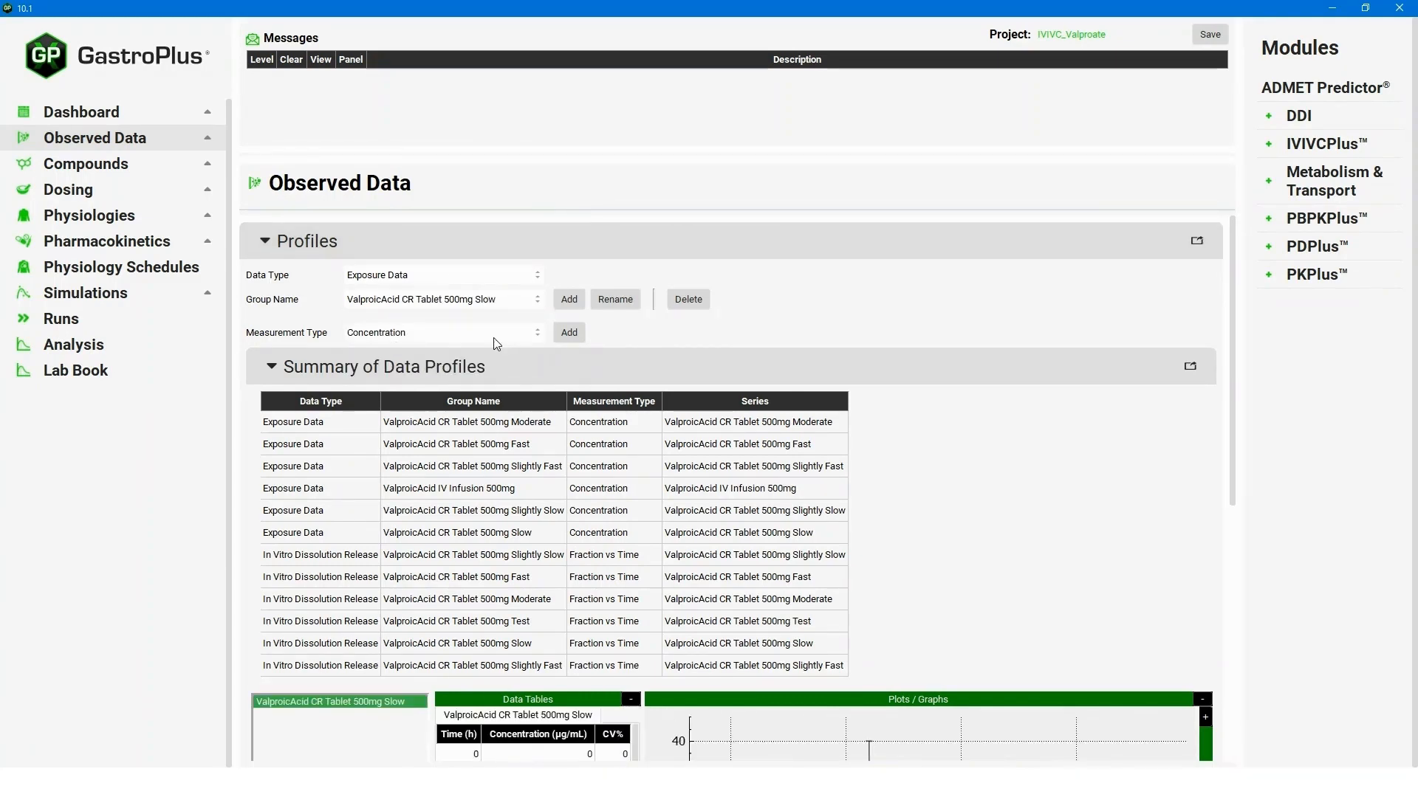
pyautogui.moveTo(1230, 365); pyautogui.dragTo(1249, 554)
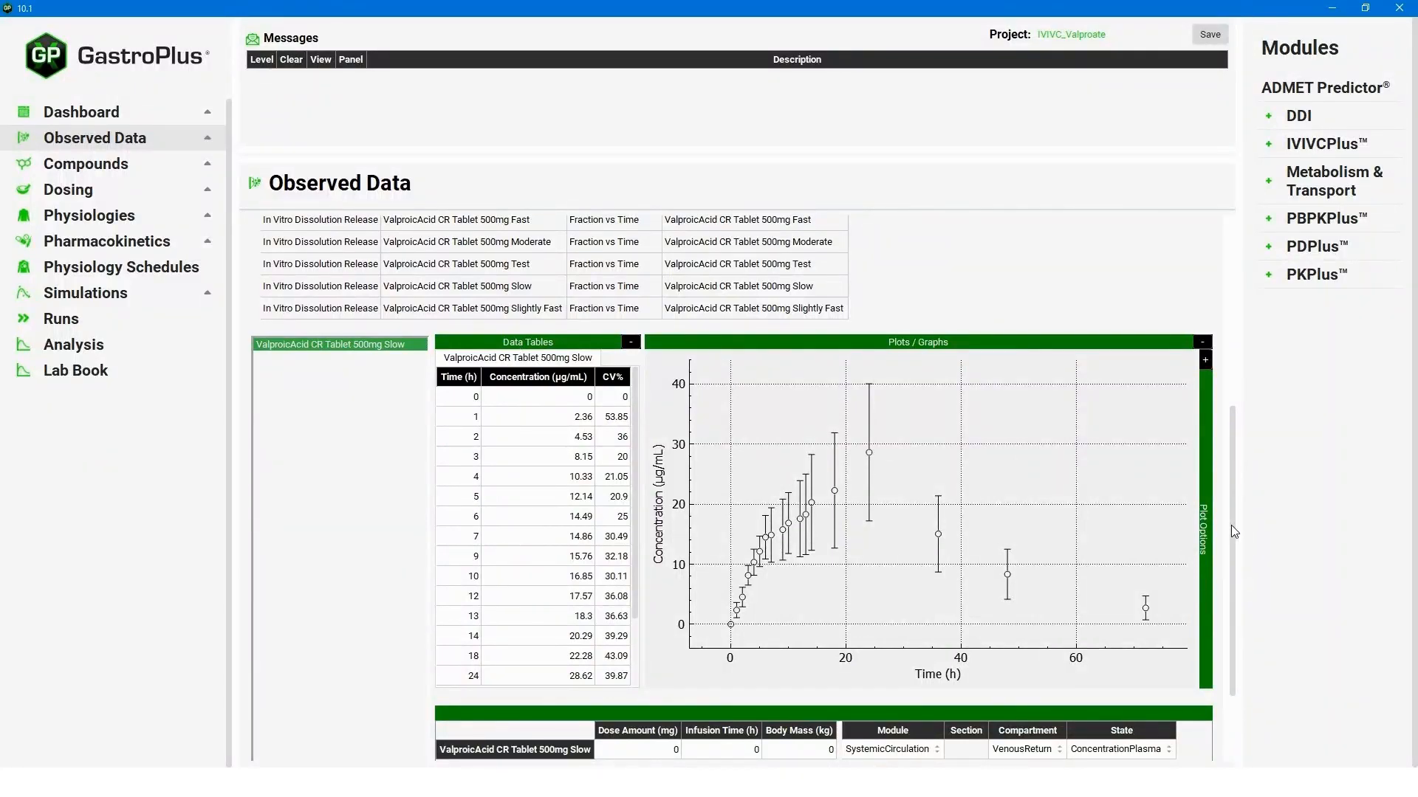
# Switch the observed data to In Vitro Dissolution Release for ValproicAcid CR Tablet 500mg Slow and examine its fraction-time profile.
pyautogui.scroll(5, 1230, 525)
pyautogui.click(496, 277)
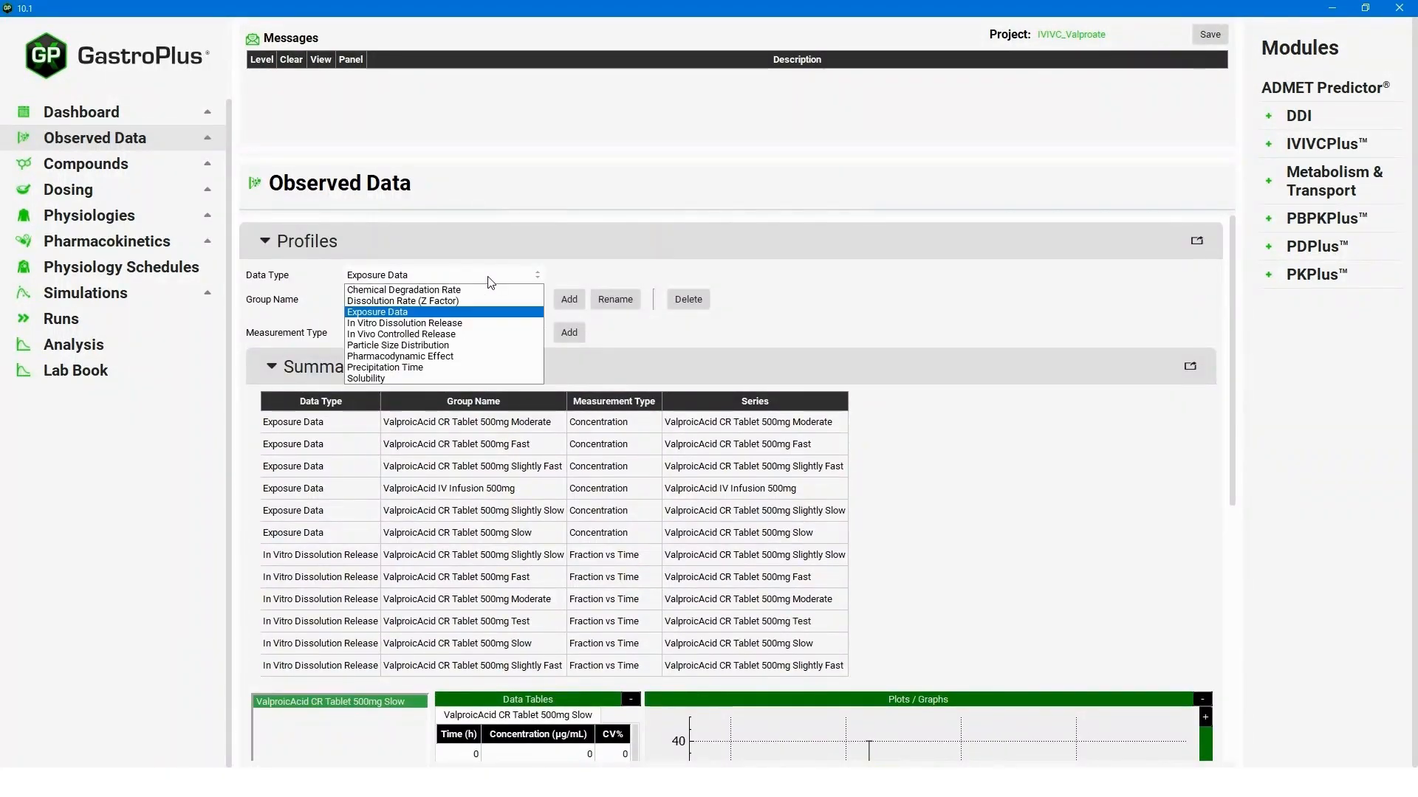
pyautogui.click(455, 325)
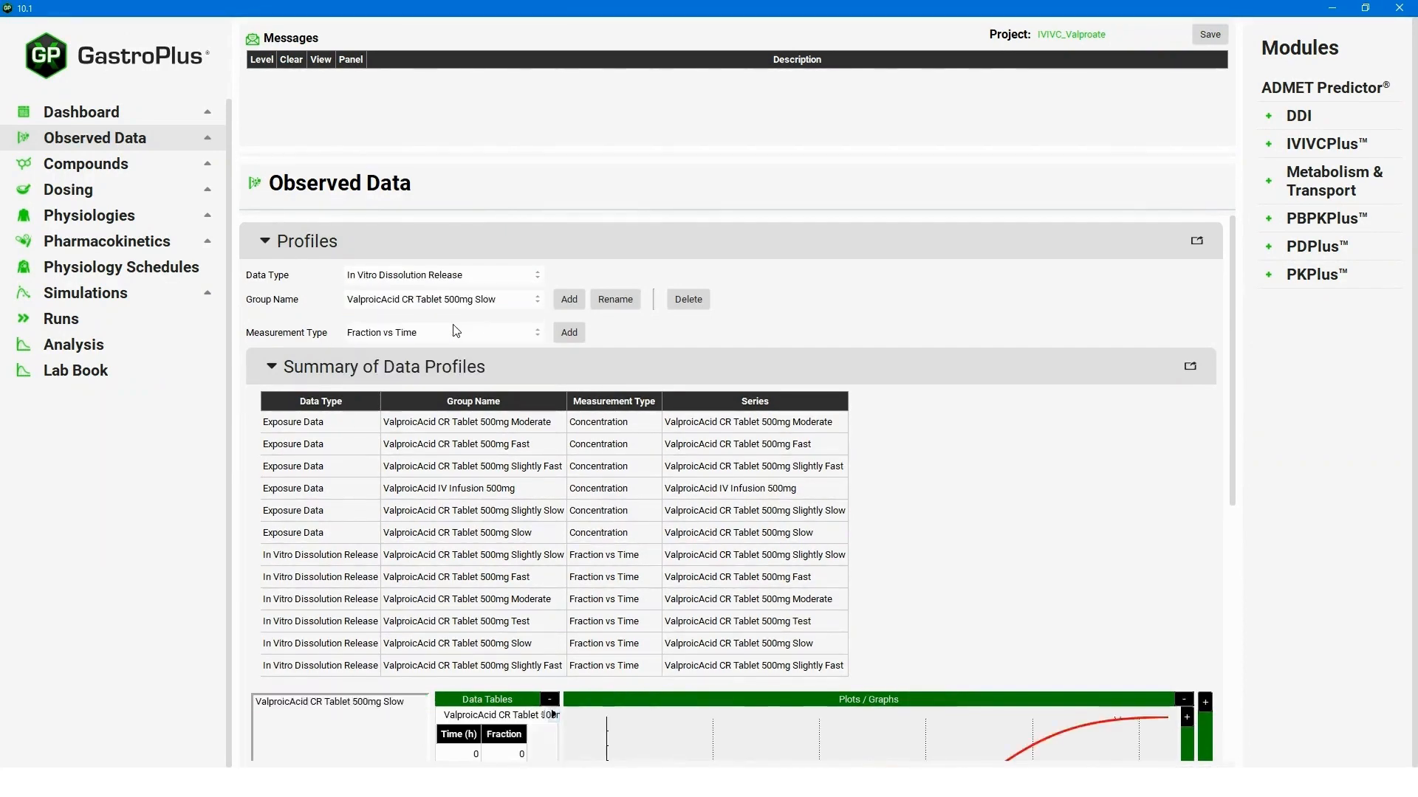
pyautogui.click(476, 299)
pyautogui.click(470, 327)
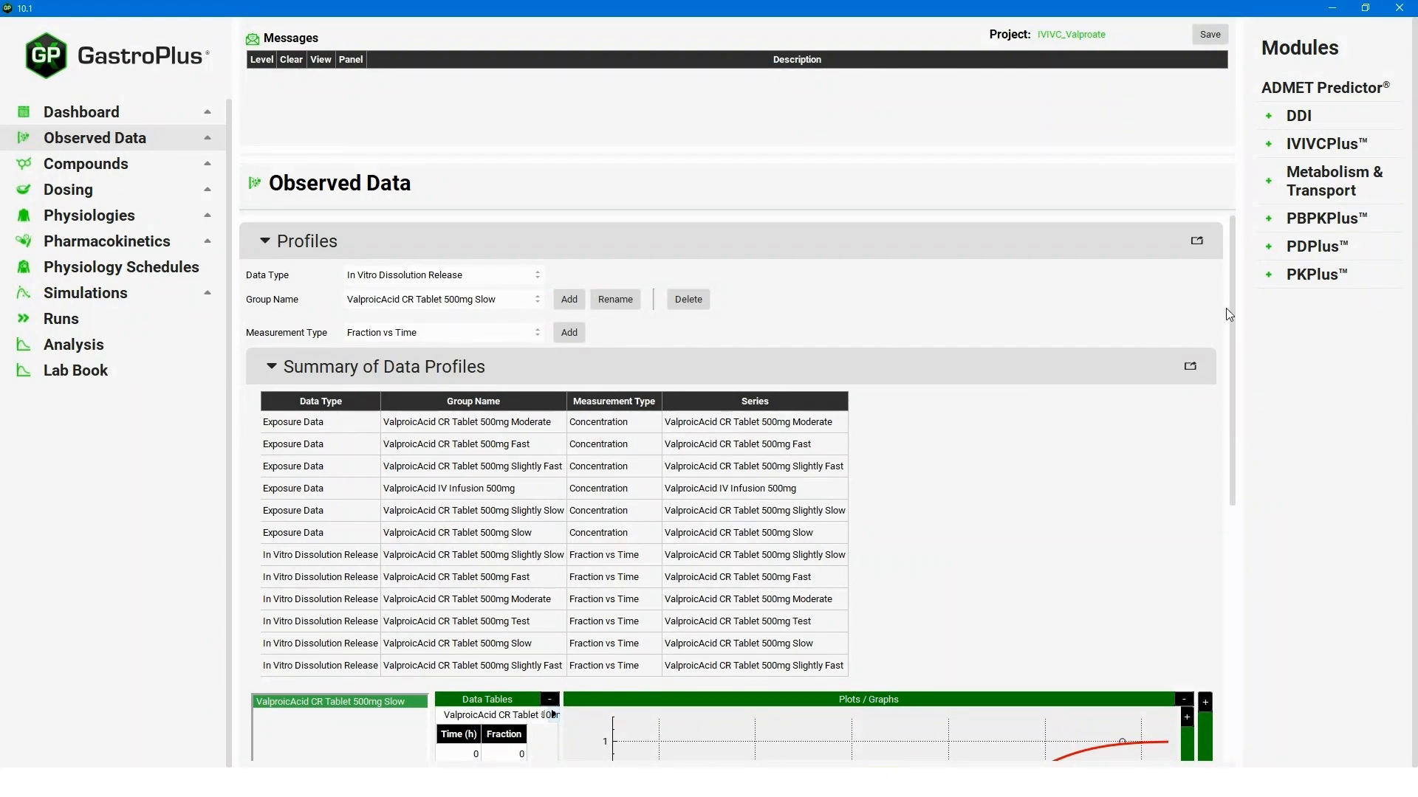
pyautogui.scroll(-4, 1230, 305)
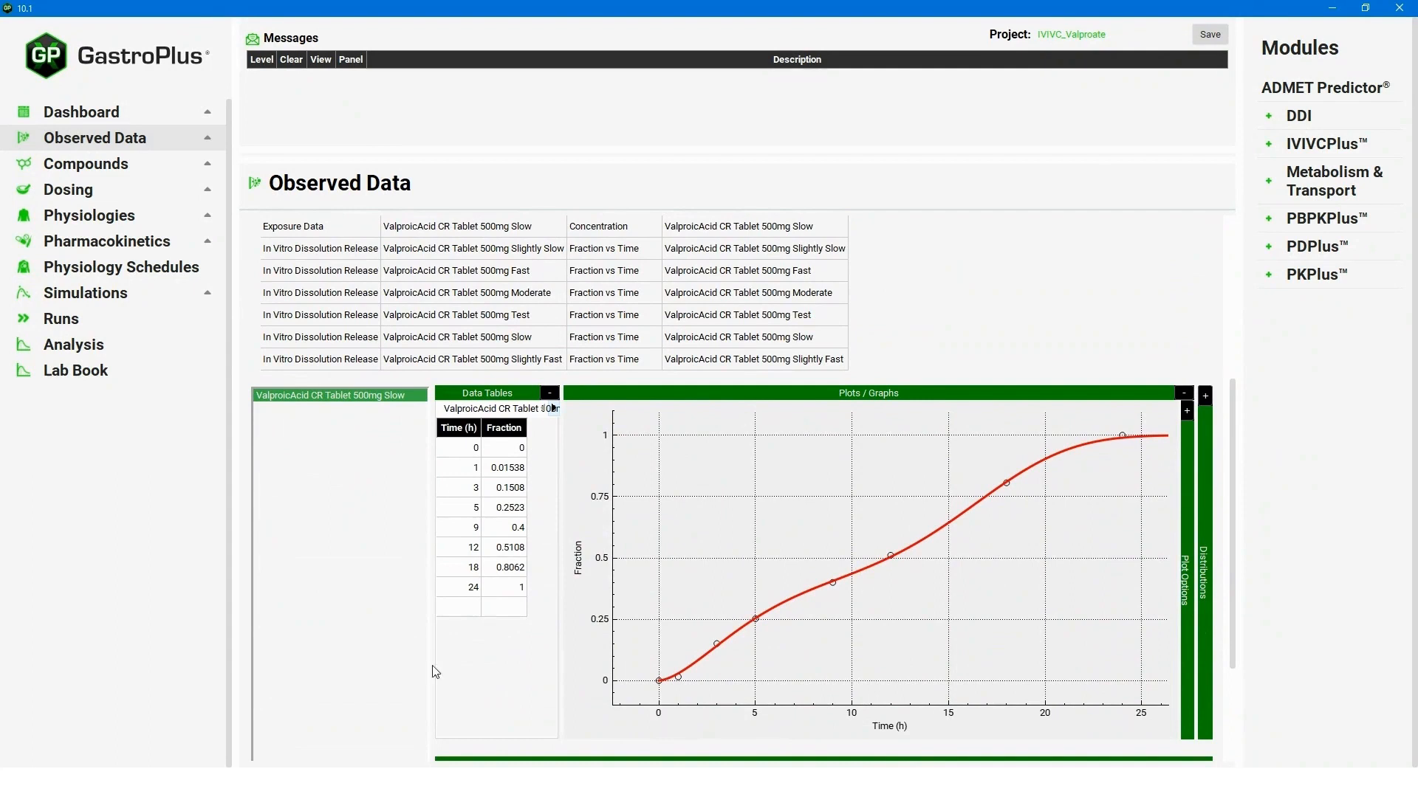
# Expand the distribution settings of the slow tablet's dissolution profile and examine its Weibull fit parameters.
pyautogui.click(1205, 401)
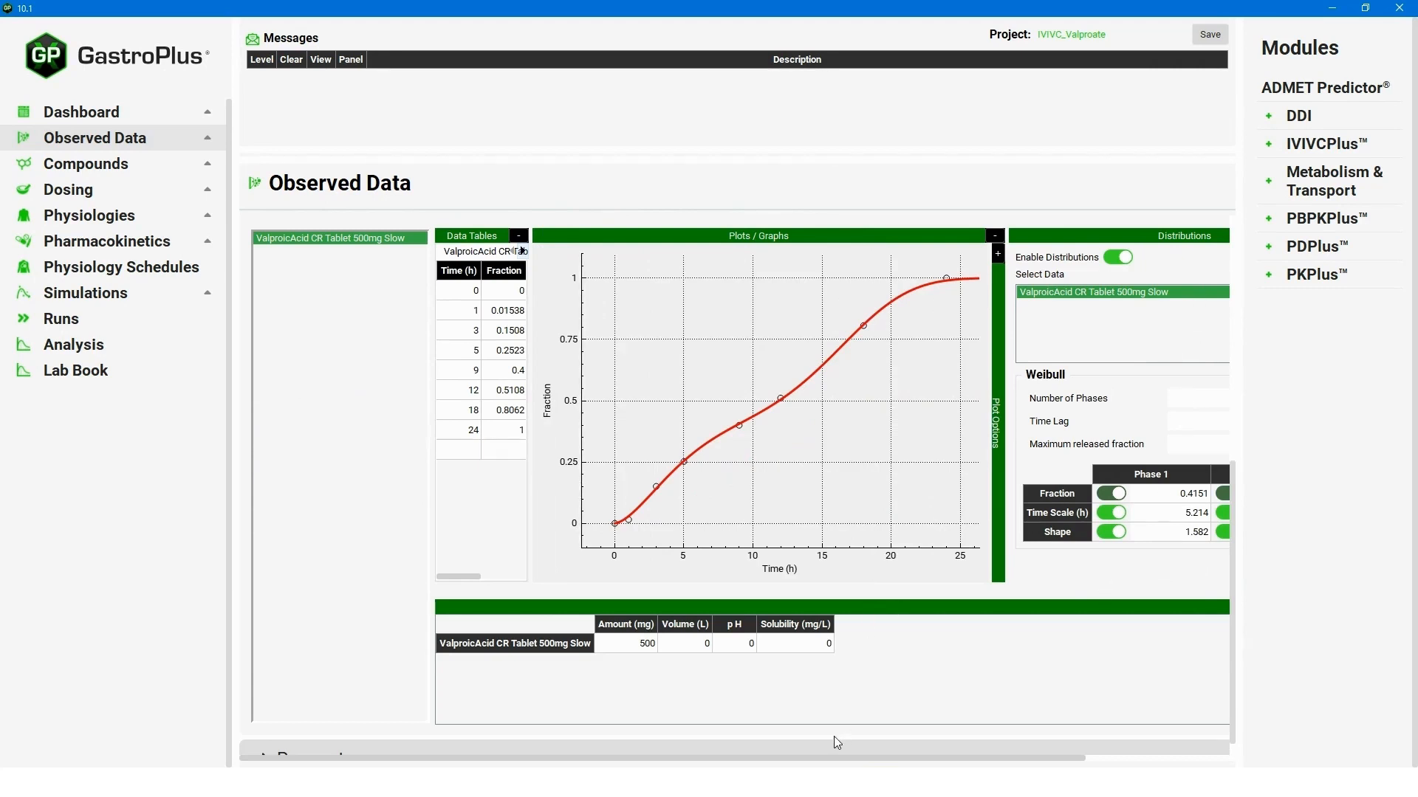
pyautogui.moveTo(825, 758); pyautogui.dragTo(1078, 764)
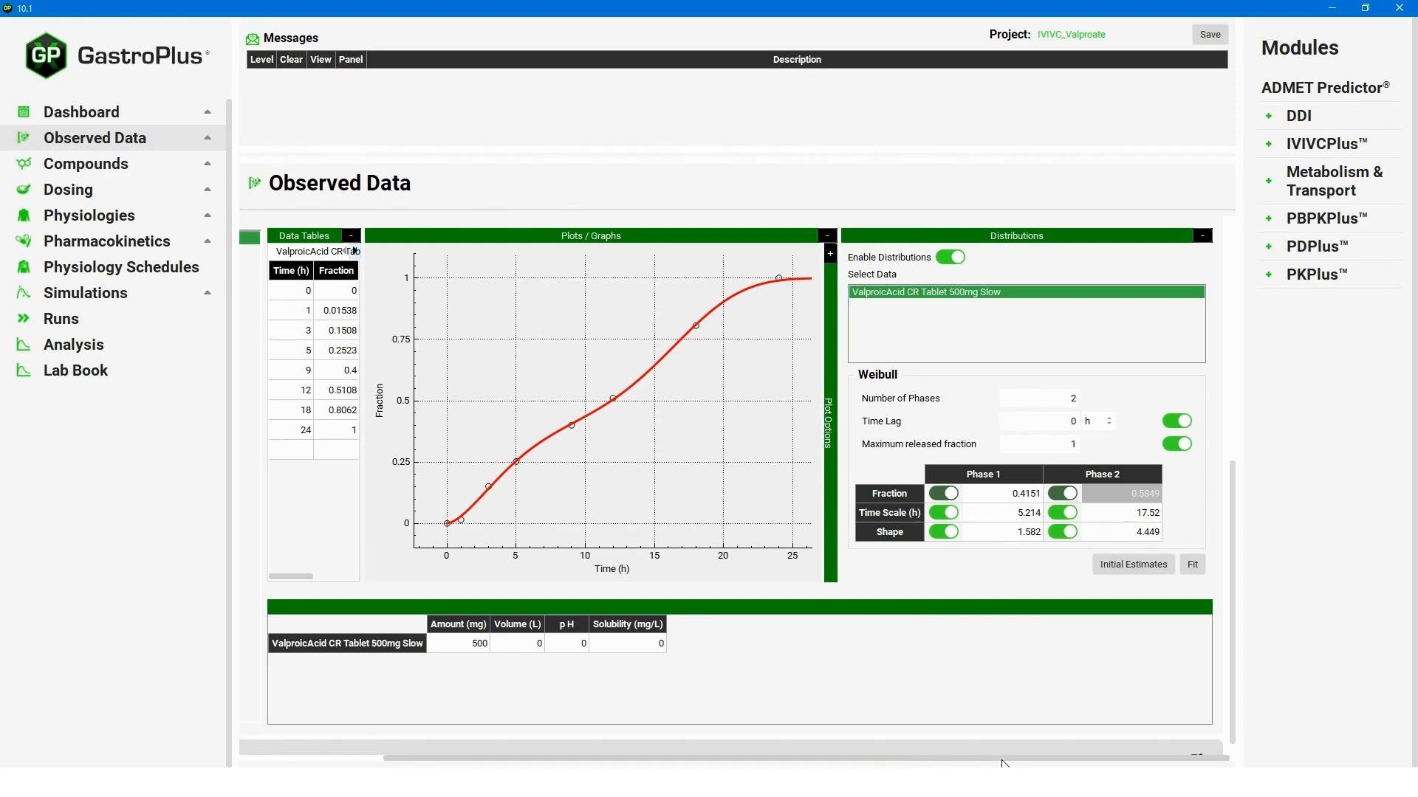
pyautogui.moveTo(1234, 634); pyautogui.dragTo(1236, 419)
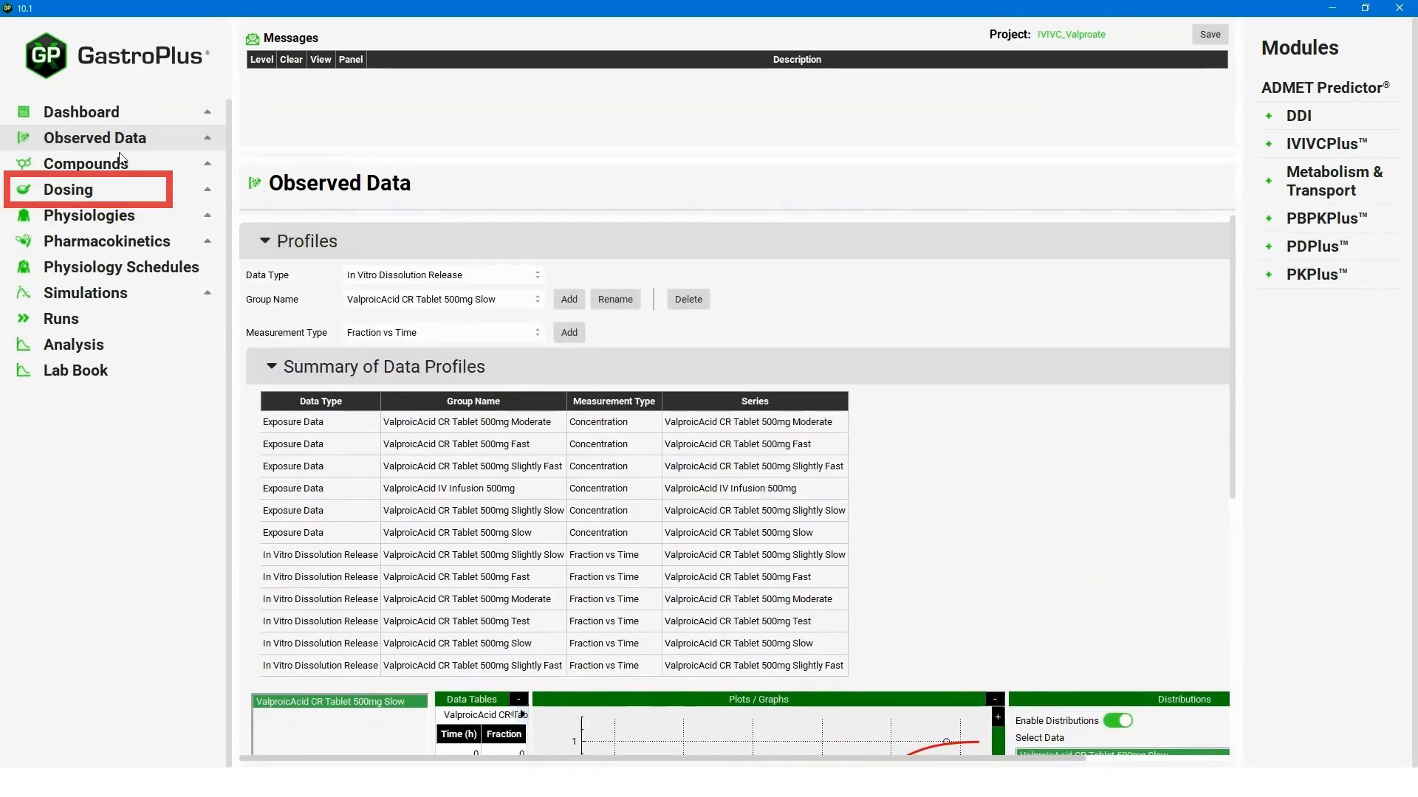
# Open the dosing formulations and review the list of available formulations without changing the selection.
pyautogui.click(120, 163)
pyautogui.click(108, 183)
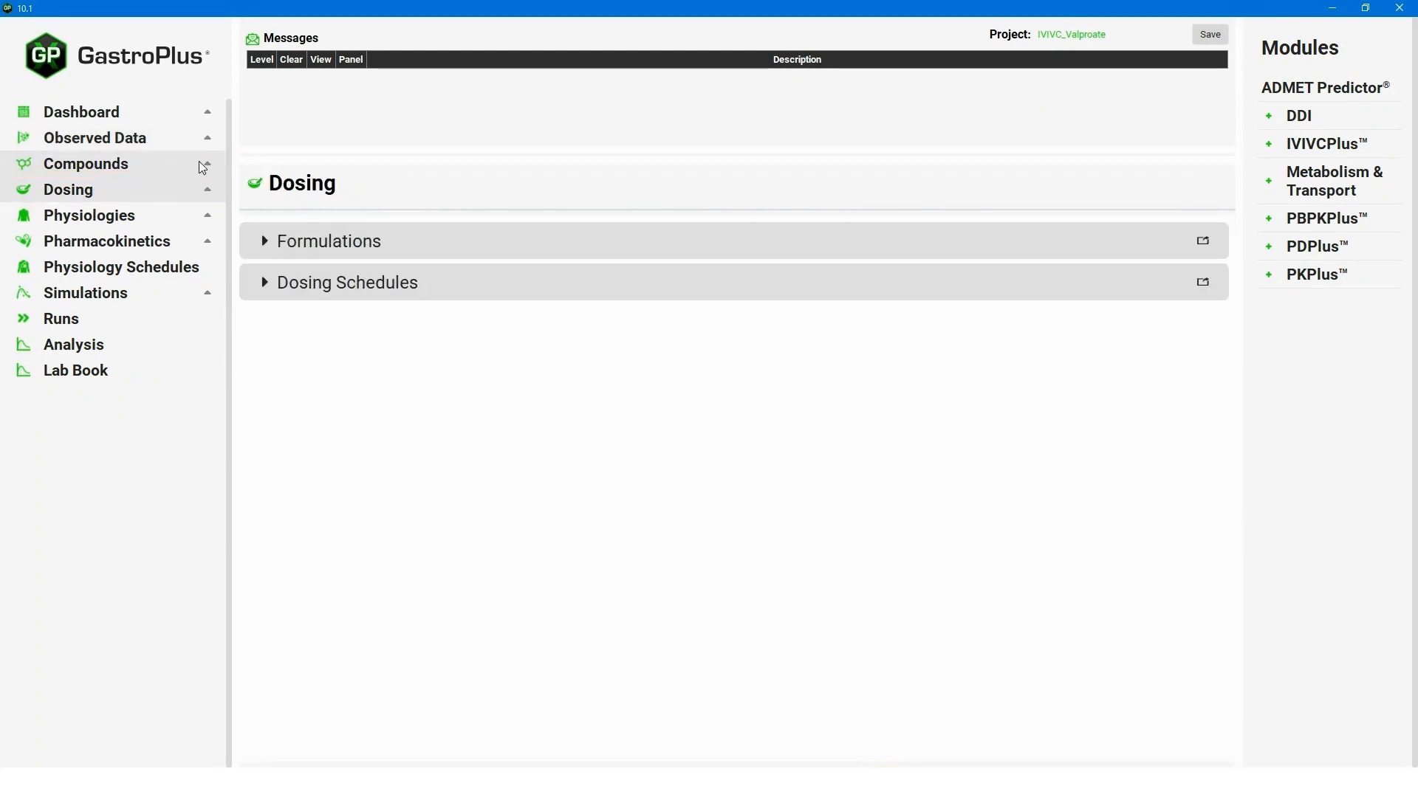
pyautogui.click(265, 241)
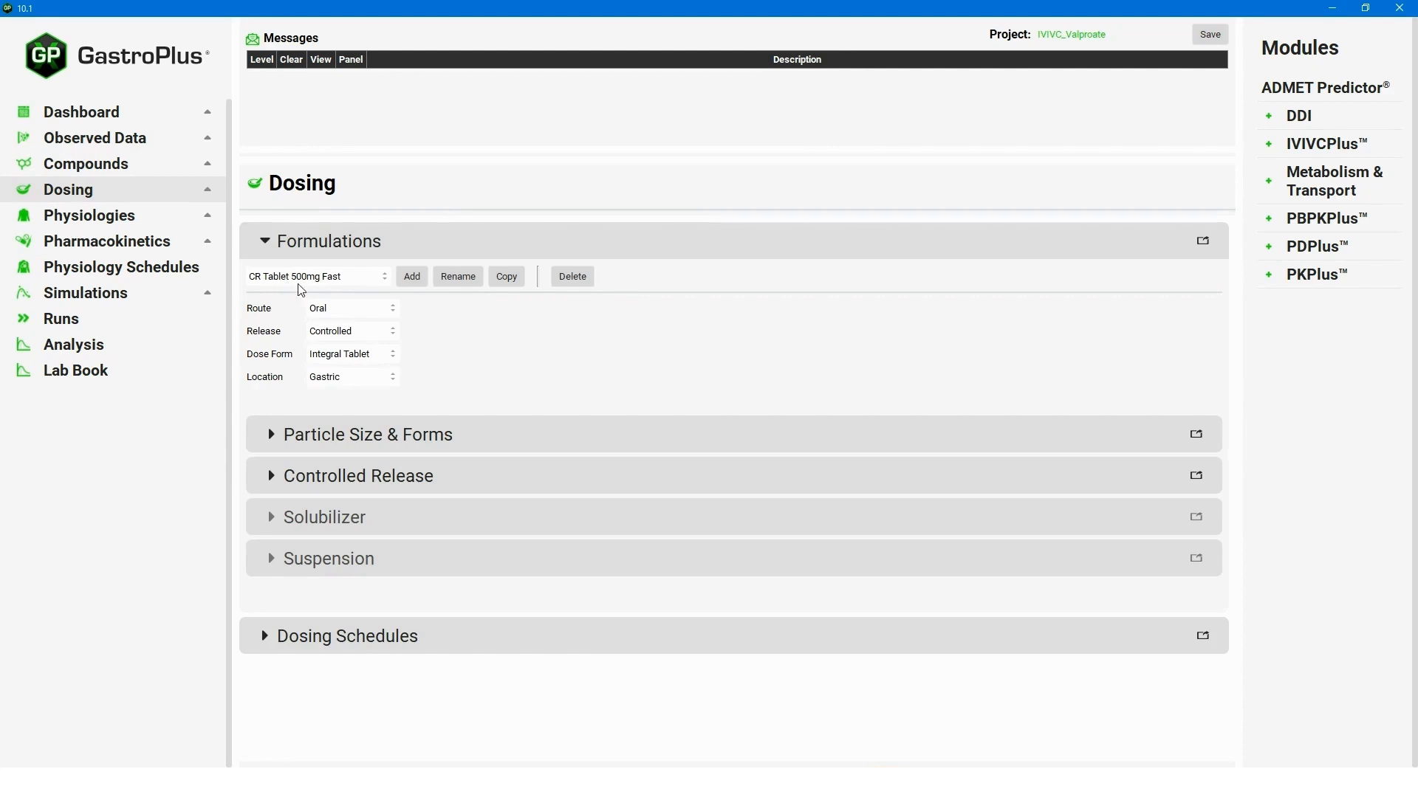
pyautogui.click(339, 280)
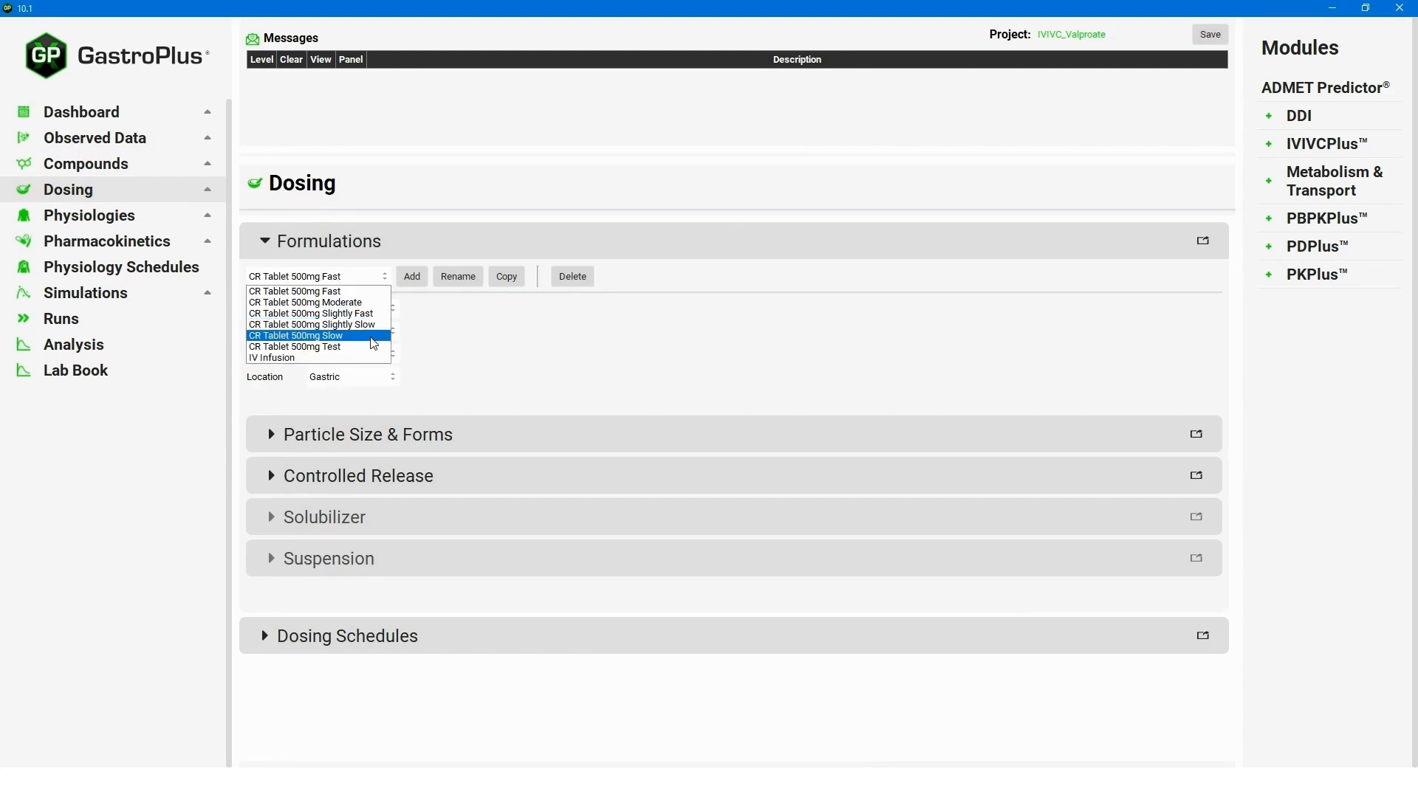
pyautogui.click(646, 338)
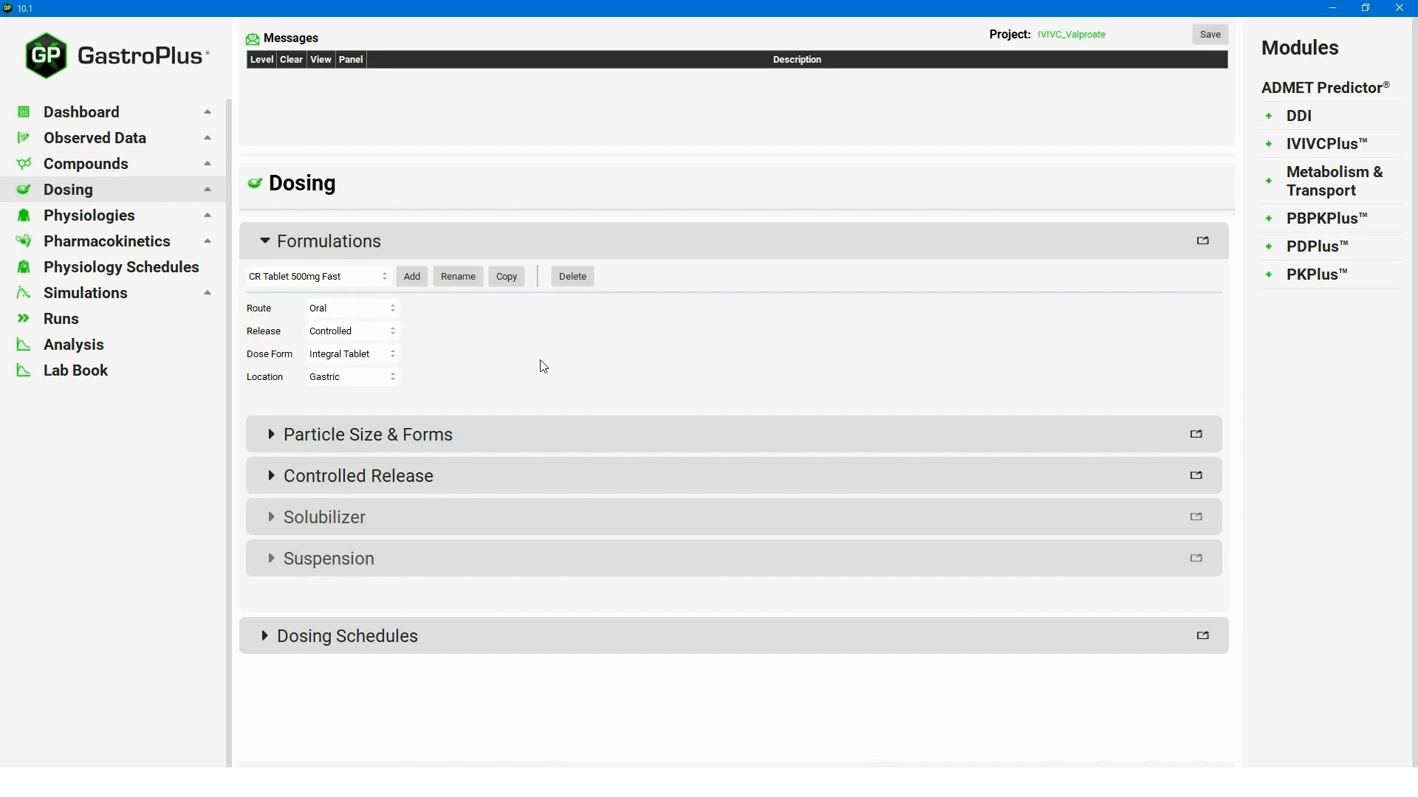
# Review the controlled release settings of the CR Tablet 500mg Fast formulation, including the dissolution groups available to it.
pyautogui.click(271, 478)
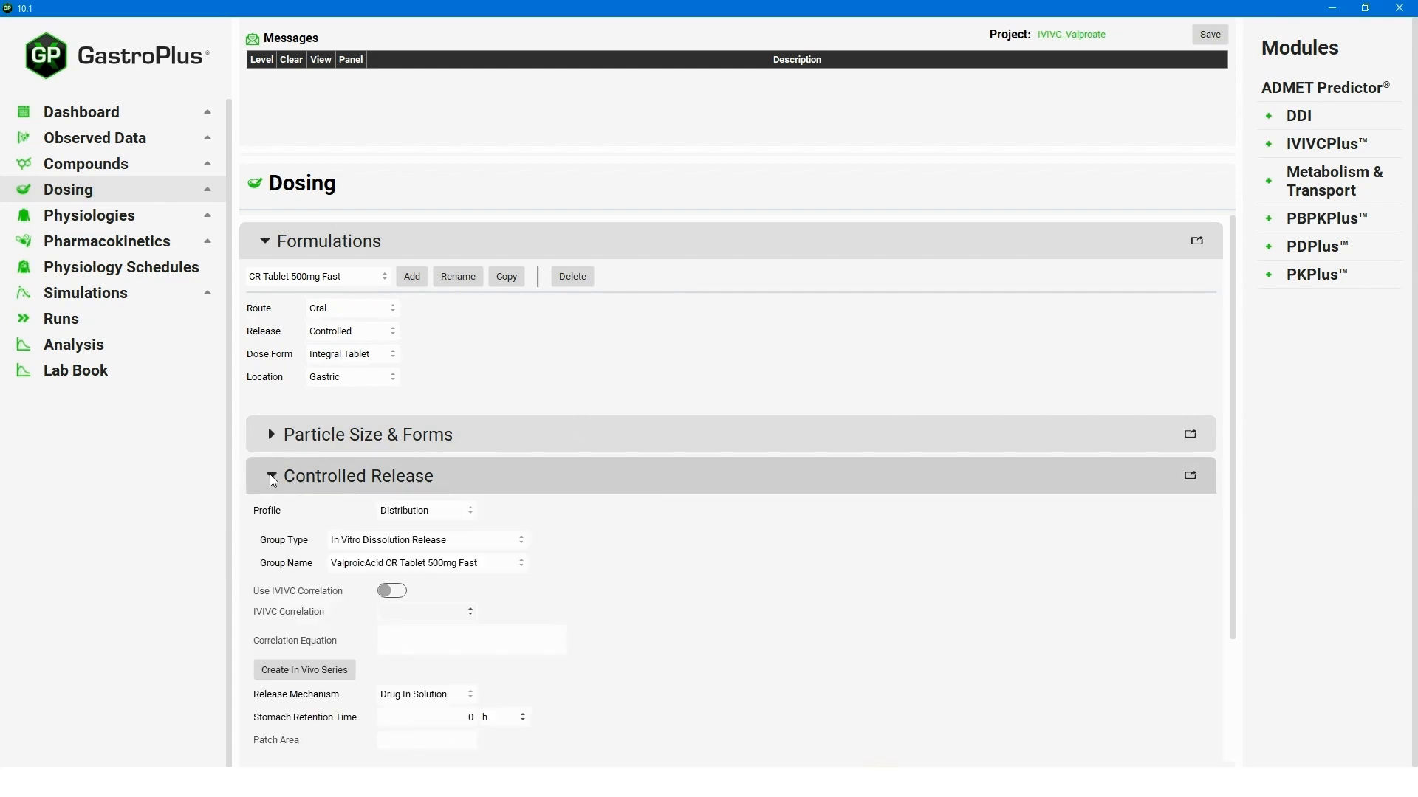
pyautogui.scroll(-1, 766, 581)
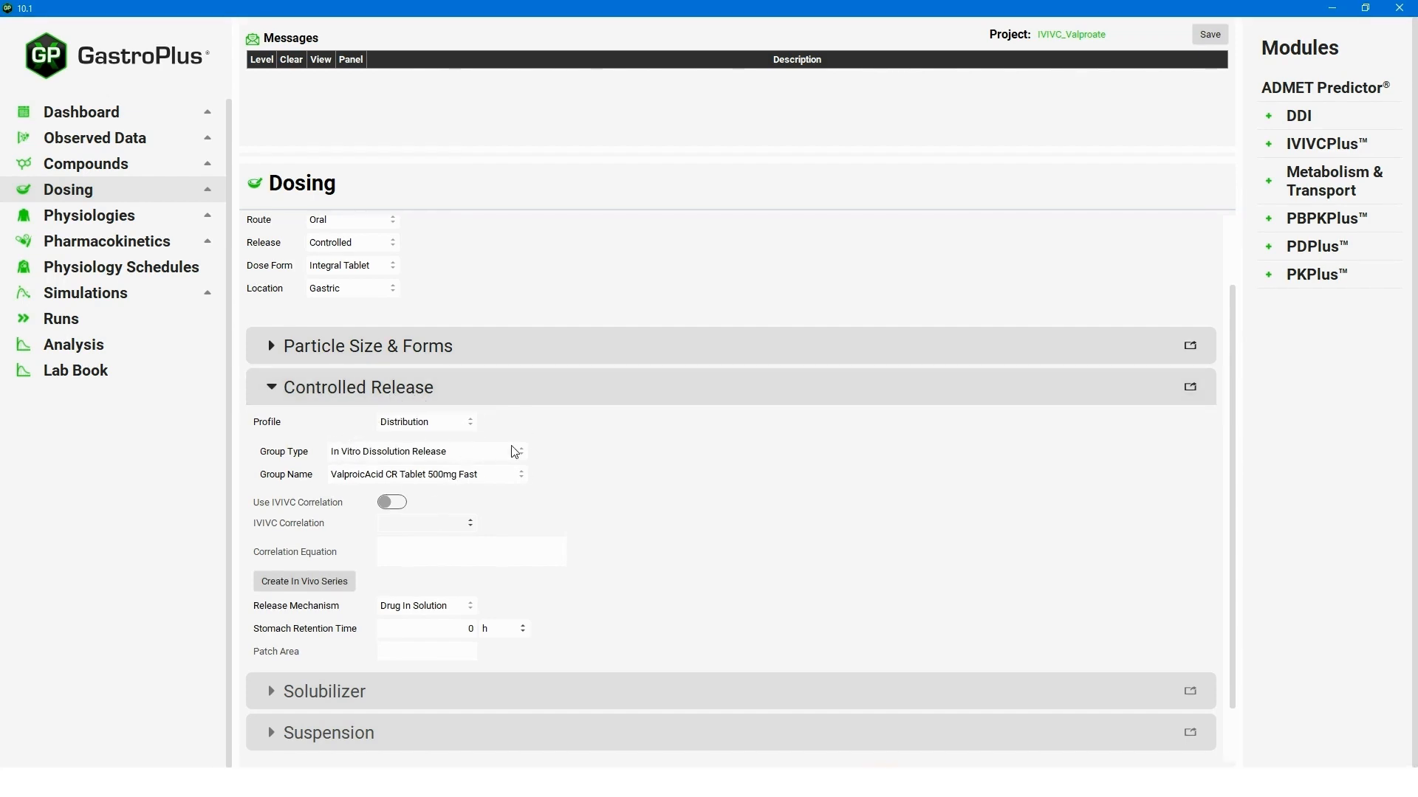
pyautogui.click(478, 481)
pyautogui.click(658, 480)
pyautogui.scroll(1, 511, 419)
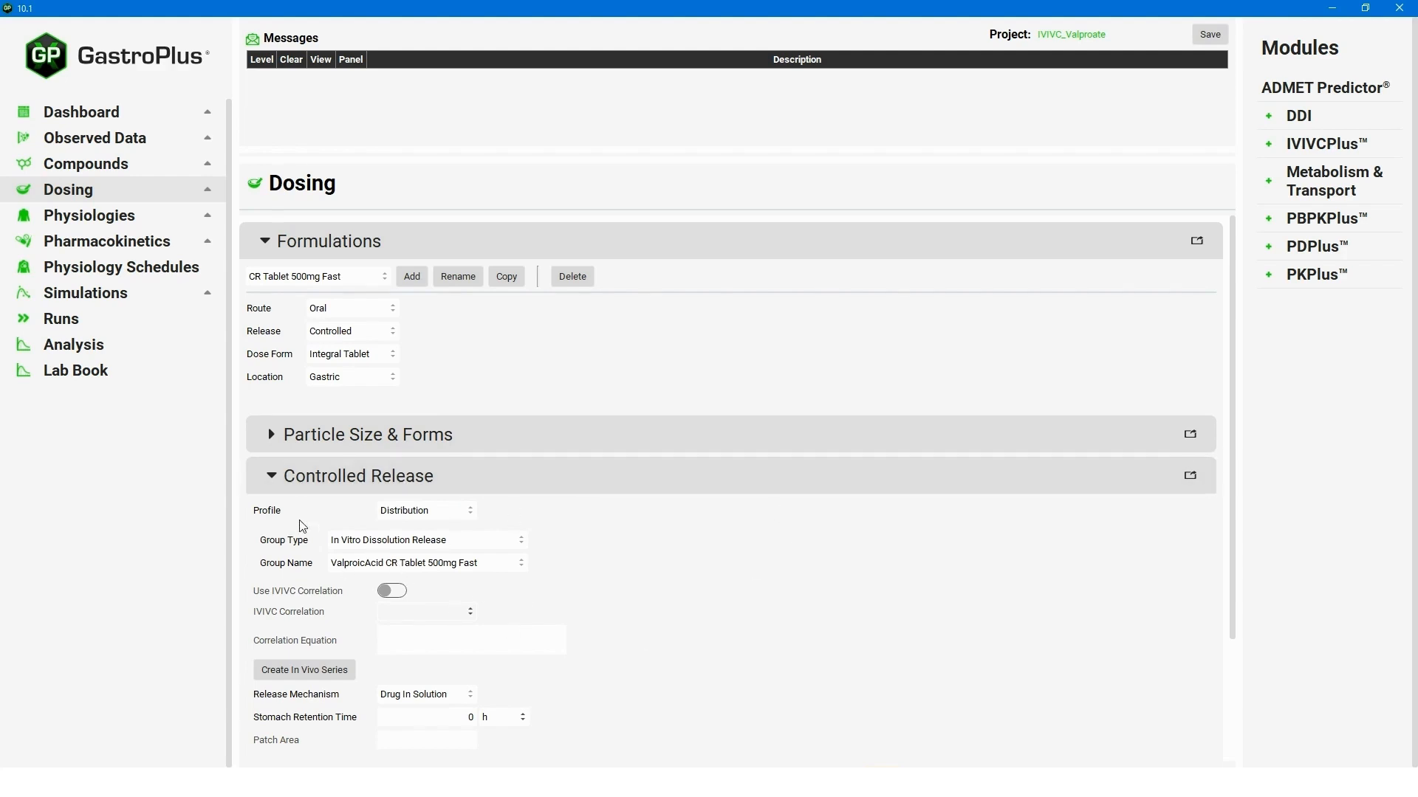
pyautogui.click(269, 480)
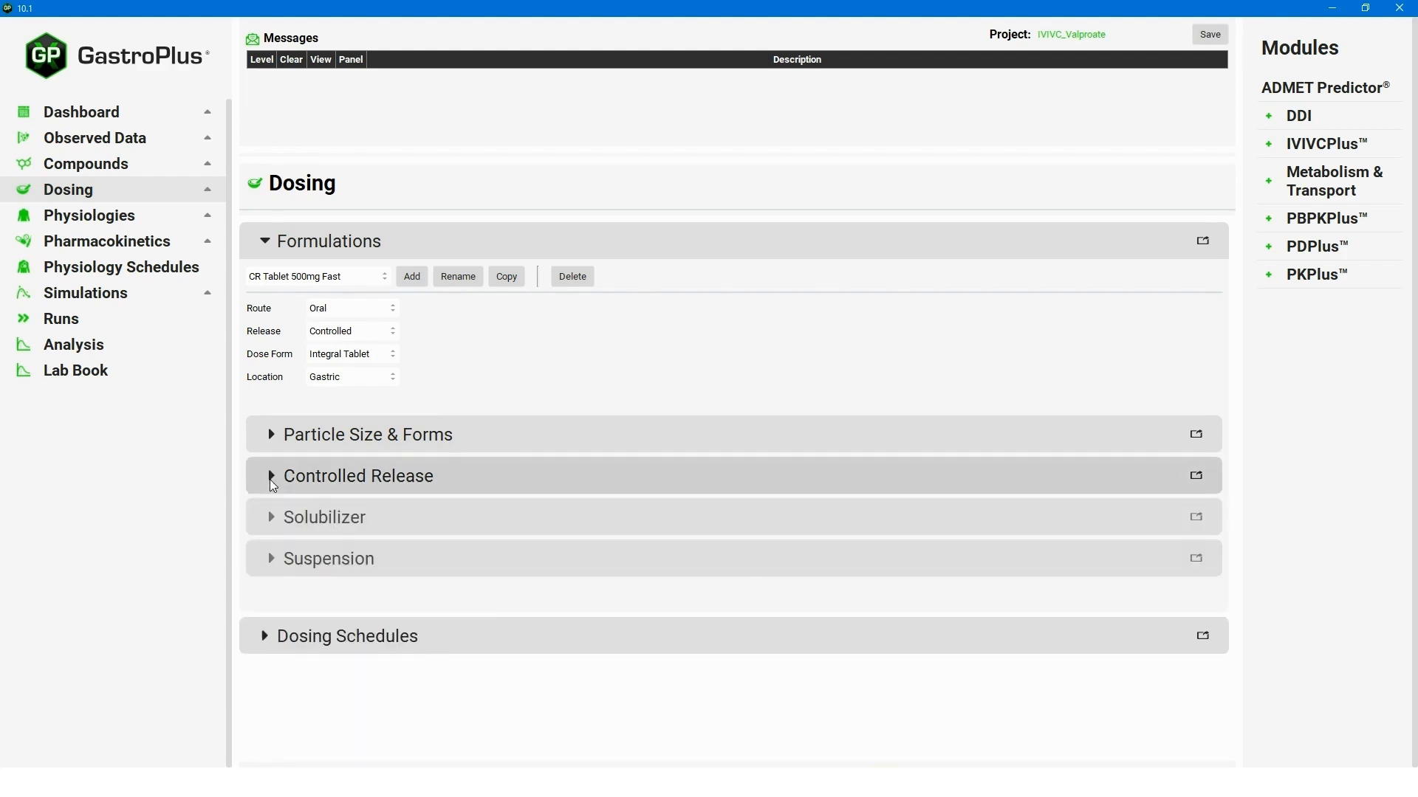
# Review the Human Male 82kg physiology characteristics and the compartmental pharmacokinetic model for ValproicAcid.
pyautogui.click(109, 216)
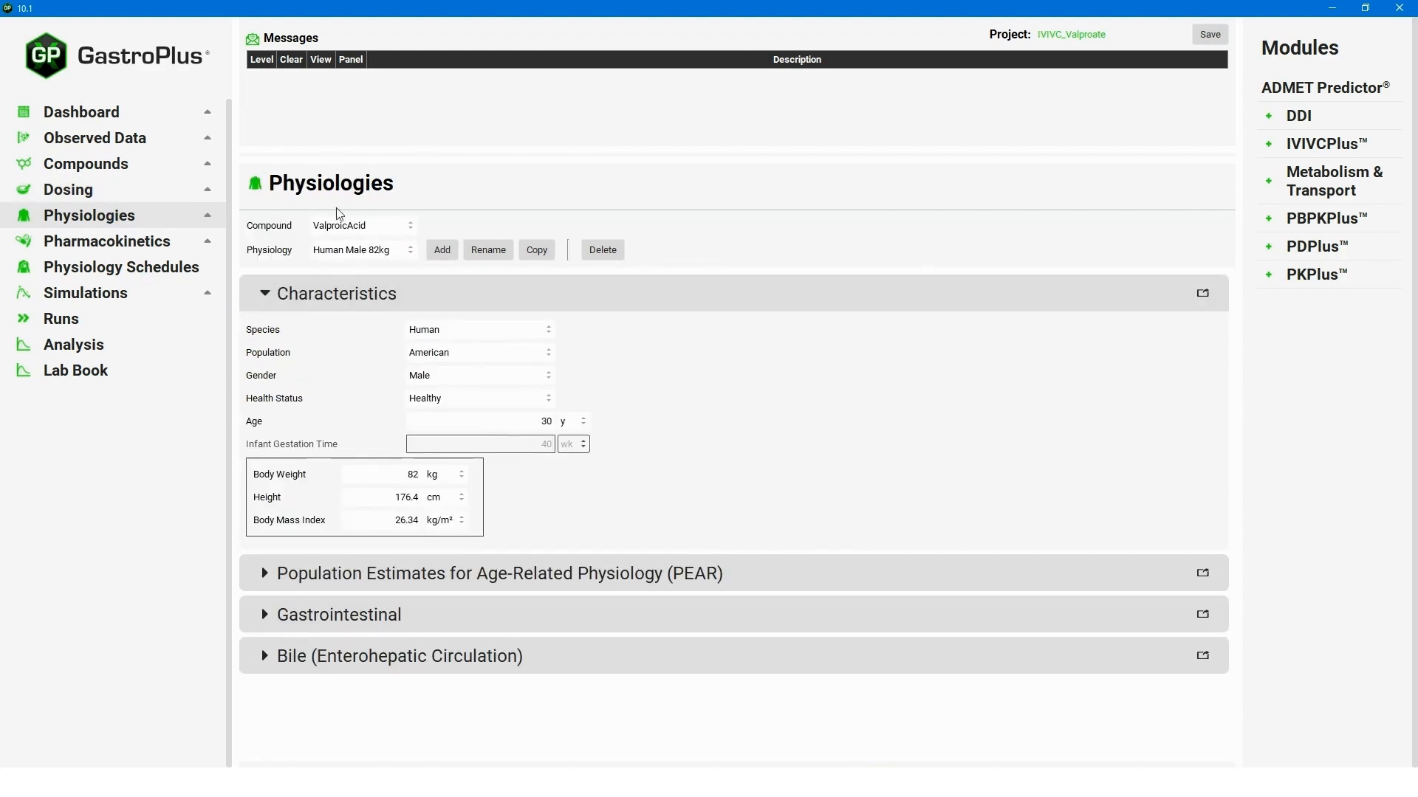
pyautogui.click(177, 242)
pyautogui.click(276, 389)
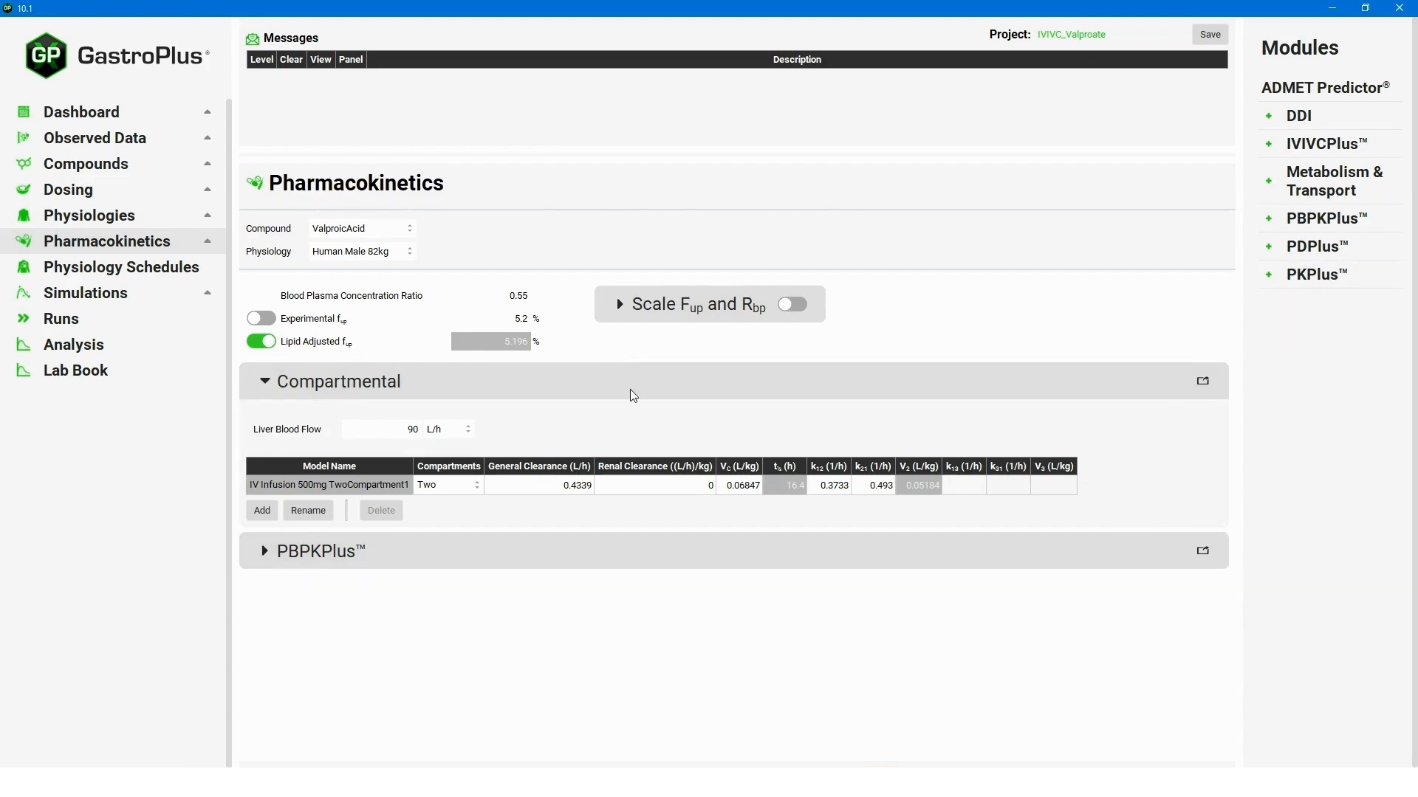
# Expand the PBPKPlus model for ValproicAcid and examine its tissue diagram, physiology parameters and tissue table.
pyautogui.click(267, 551)
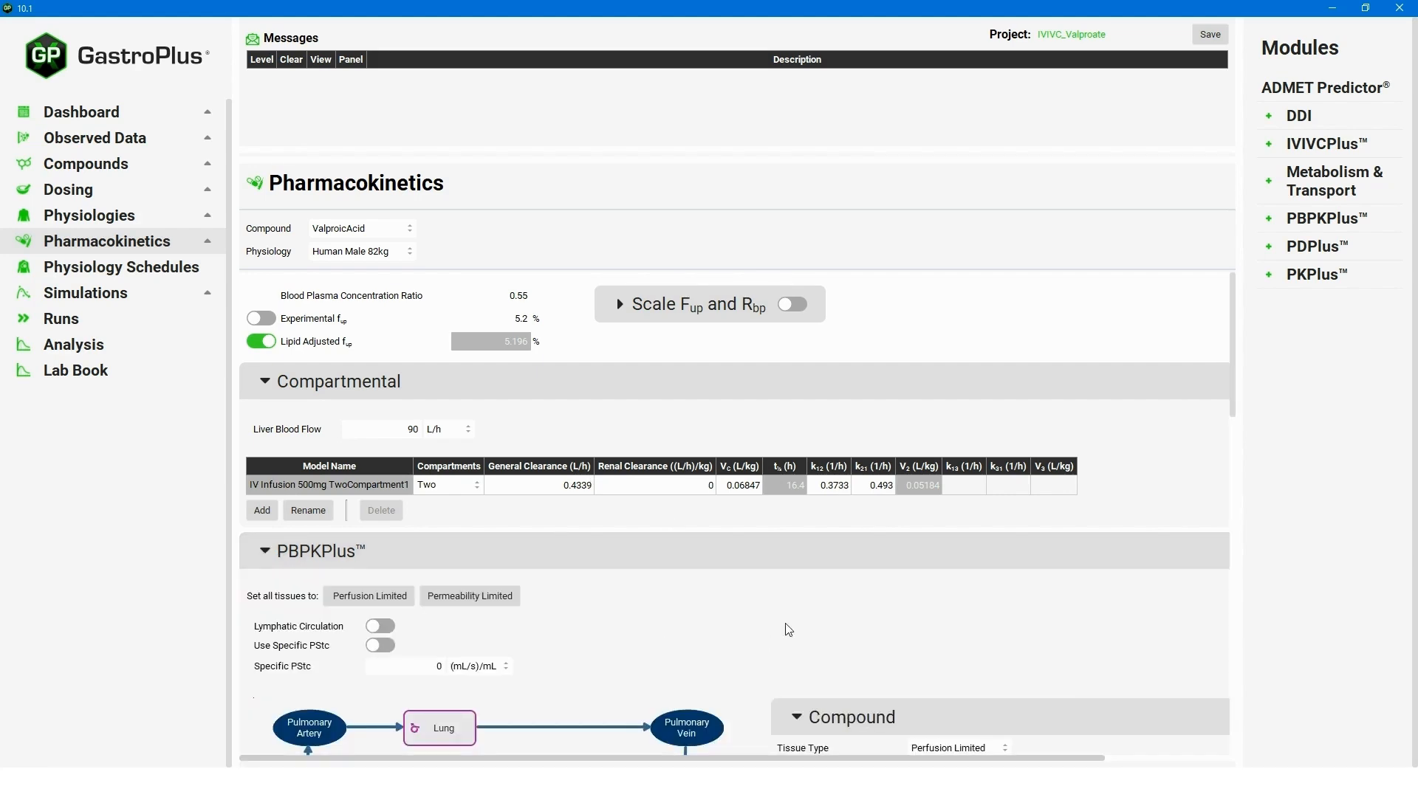
pyautogui.scroll(-5, 788, 630)
pyautogui.scroll(-3, 676, 508)
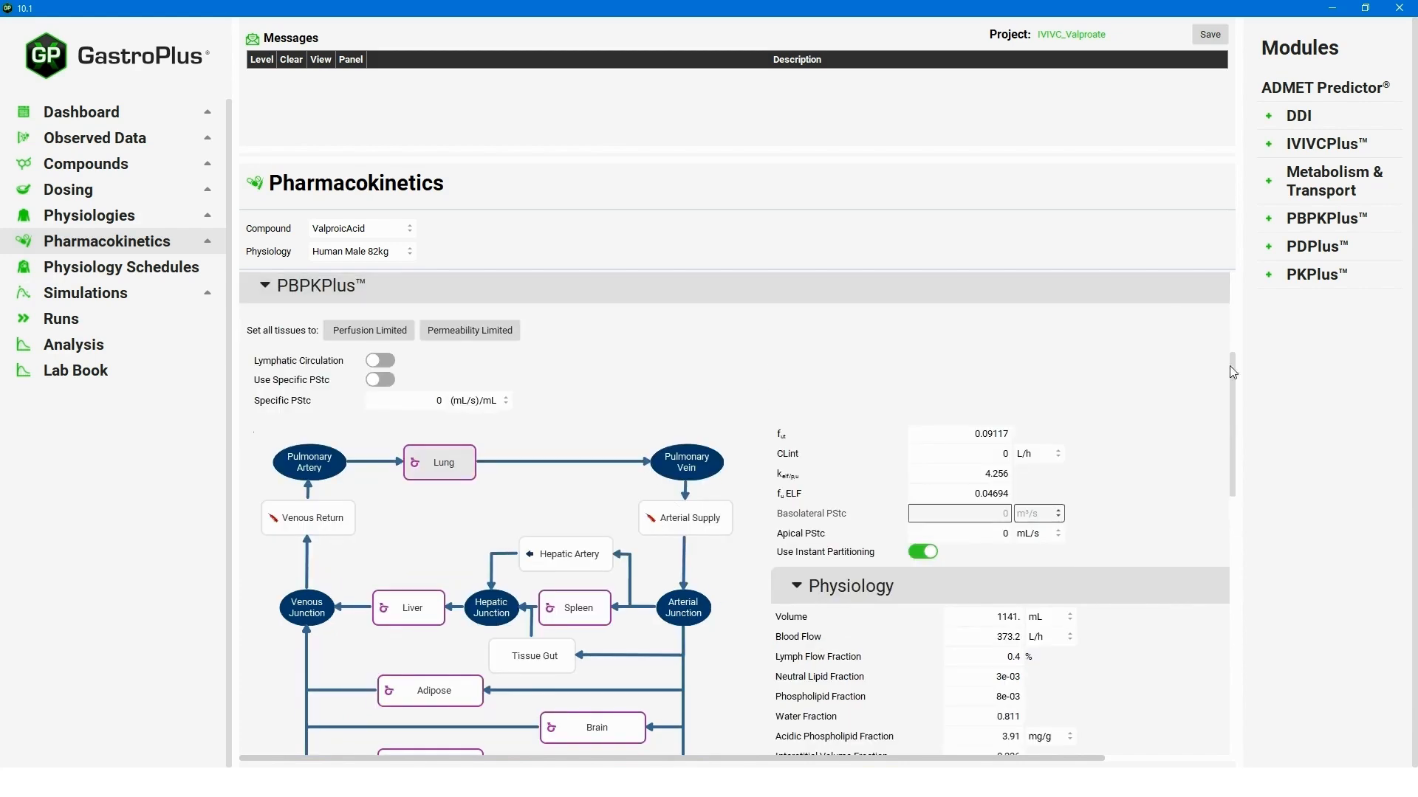
pyautogui.scroll(-9, 1228, 419)
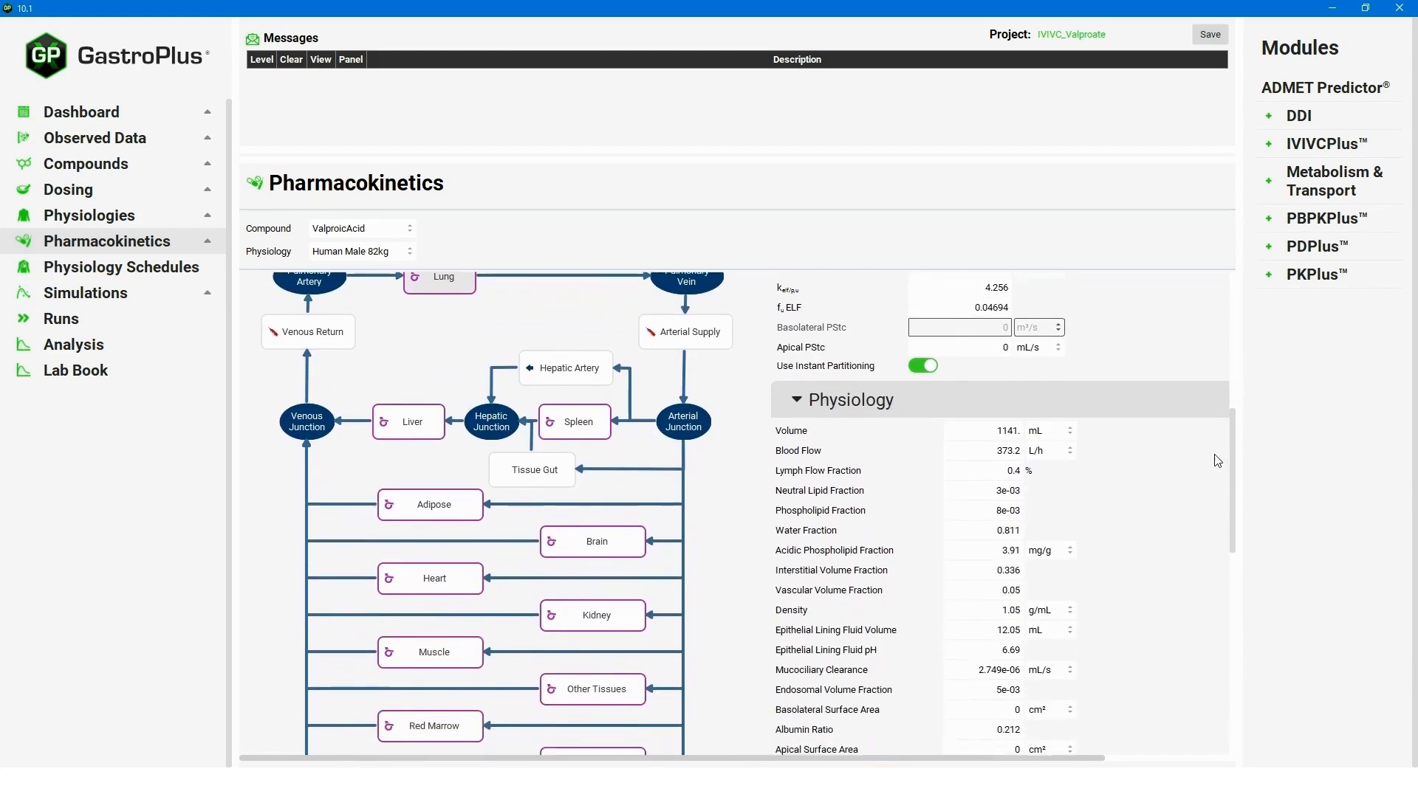
pyautogui.scroll(4, 1196, 548)
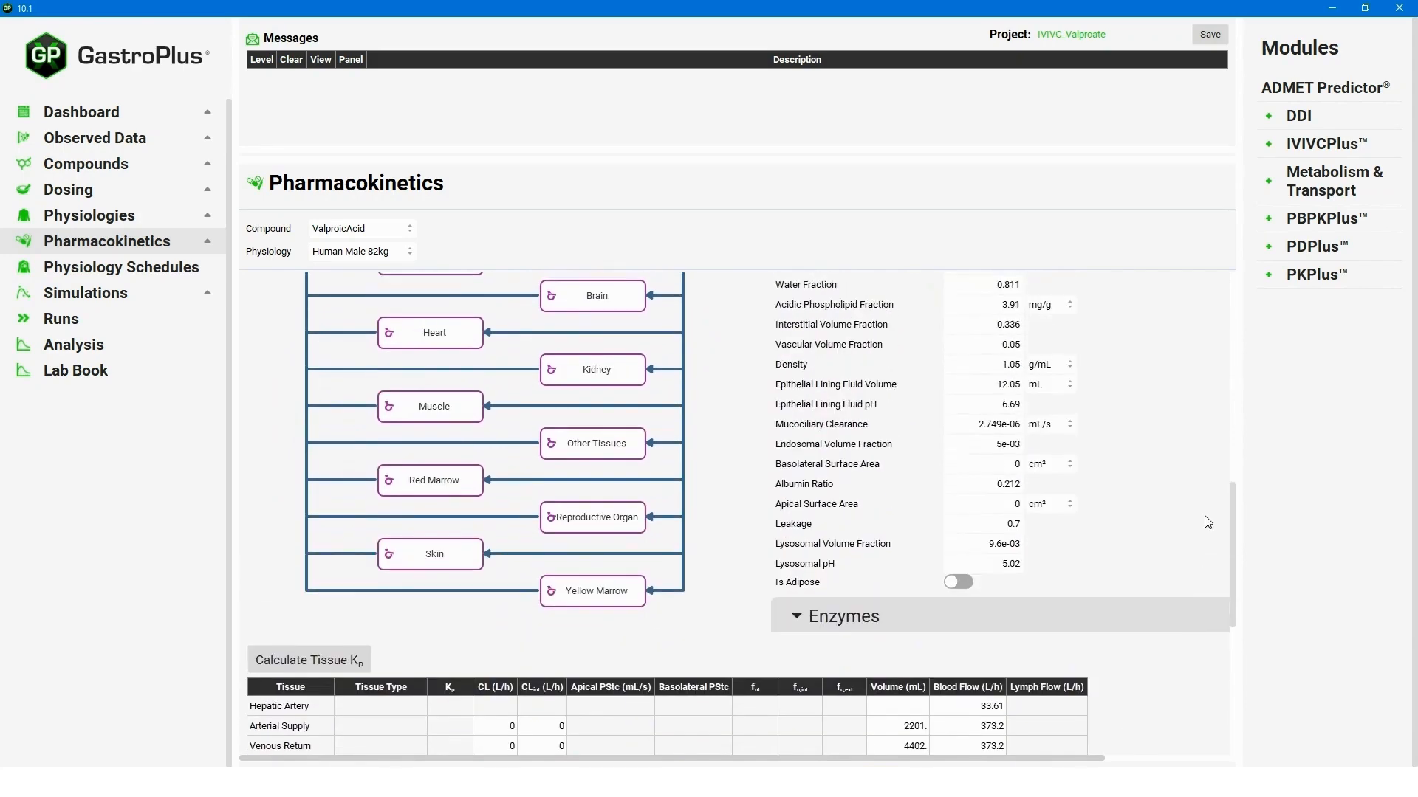
pyautogui.scroll(1, 1227, 443)
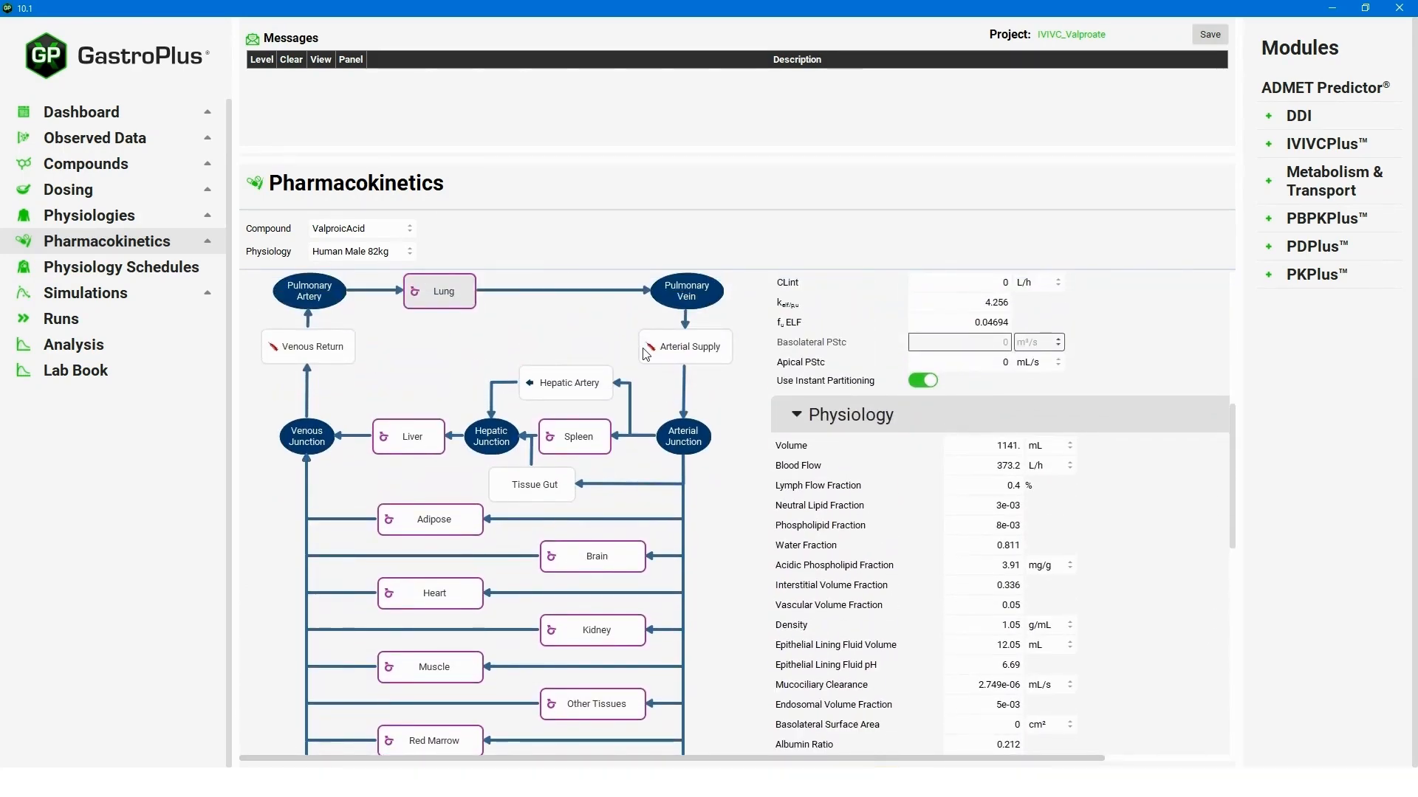
# Review the list of simulations, select CR Tablet 500mg Slow and run that simulation.
pyautogui.click(123, 293)
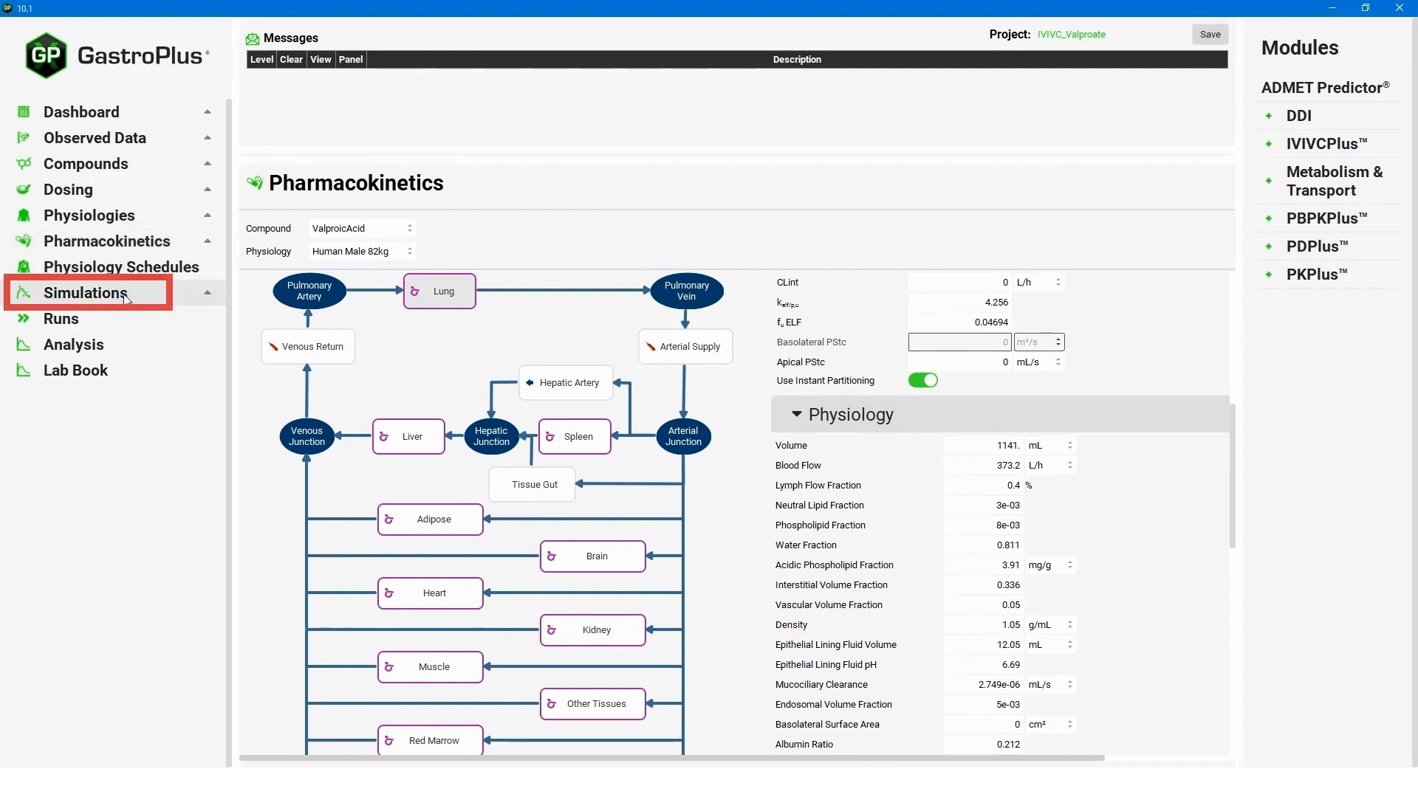
pyautogui.click(422, 228)
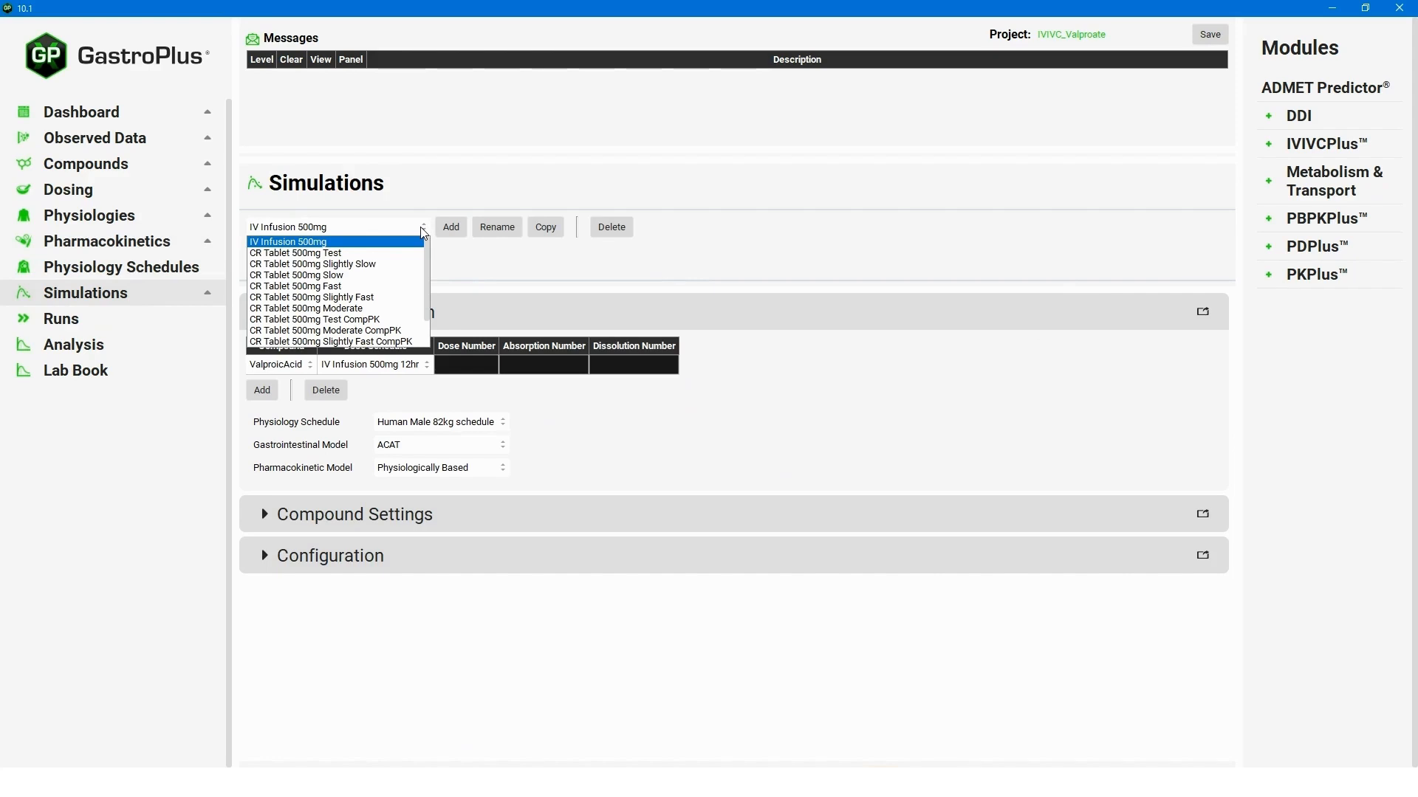
pyautogui.scroll(-1, 428, 266)
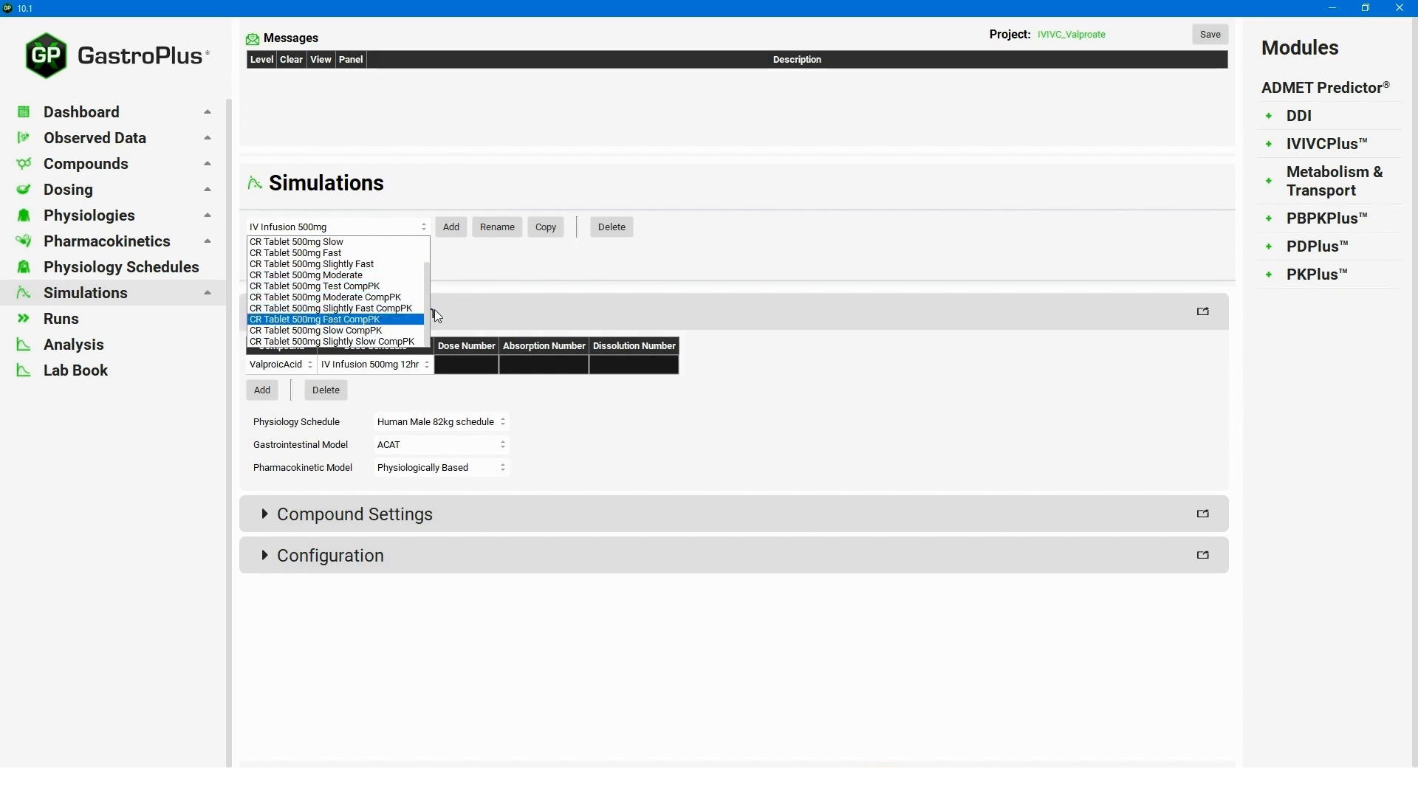
pyautogui.scroll(1, 431, 325)
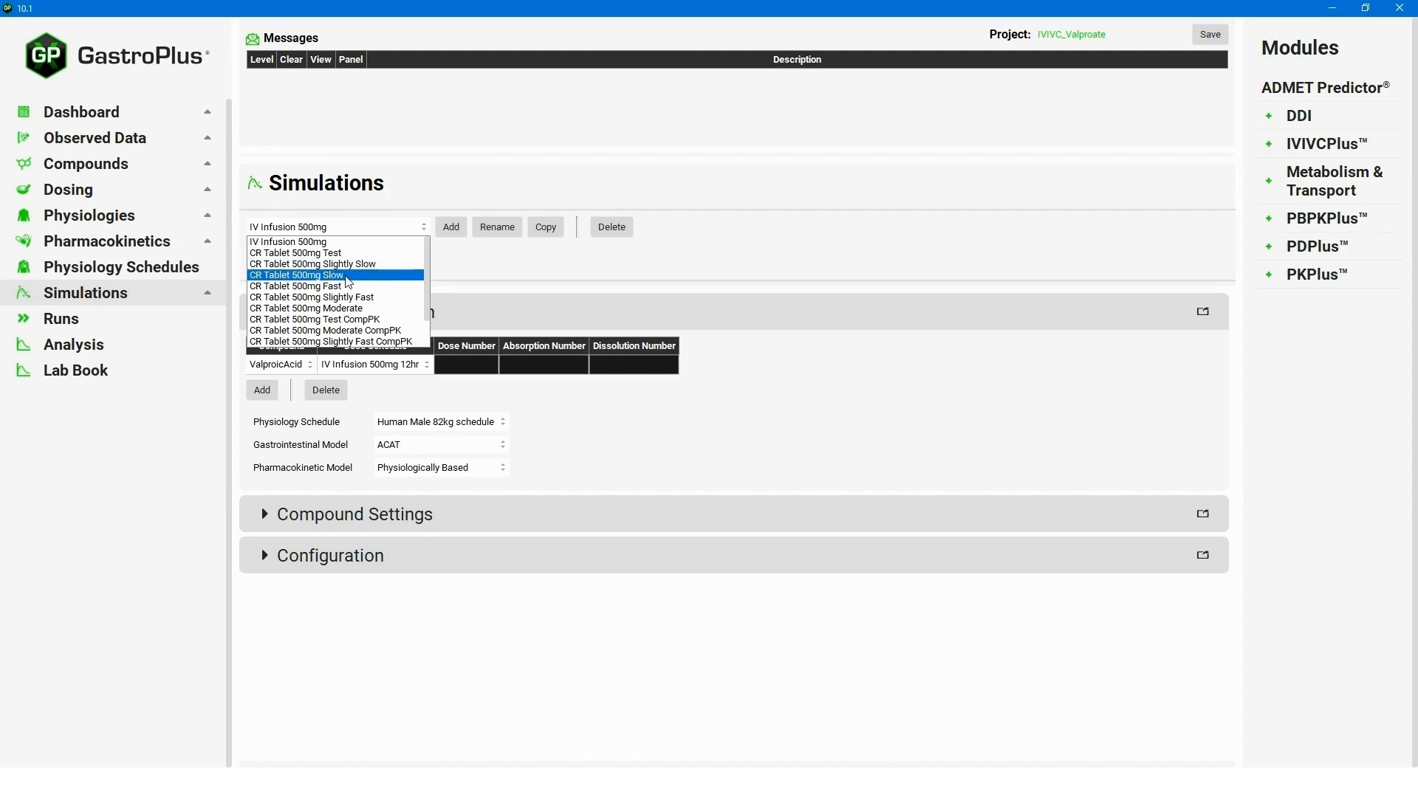
pyautogui.click(347, 278)
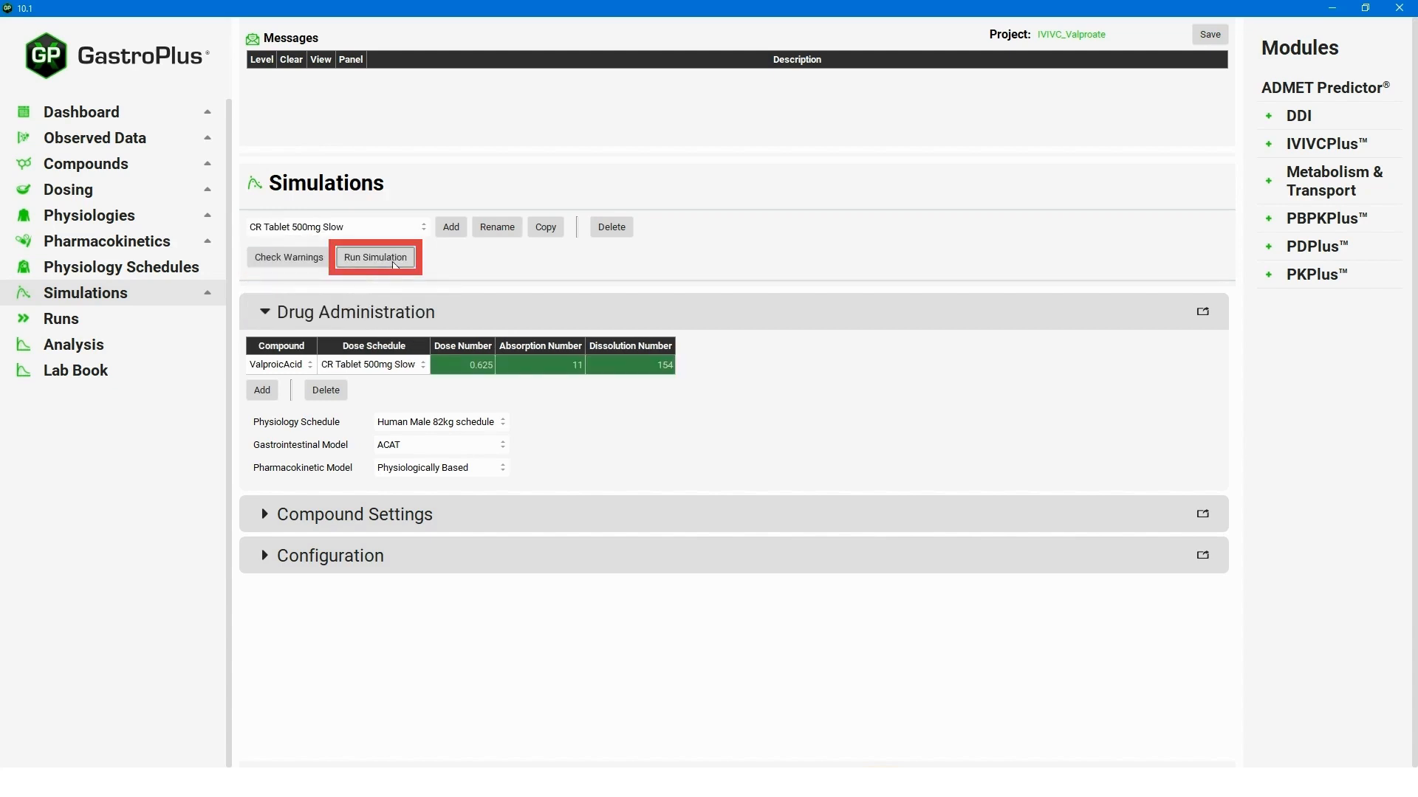
pyautogui.click(375, 258)
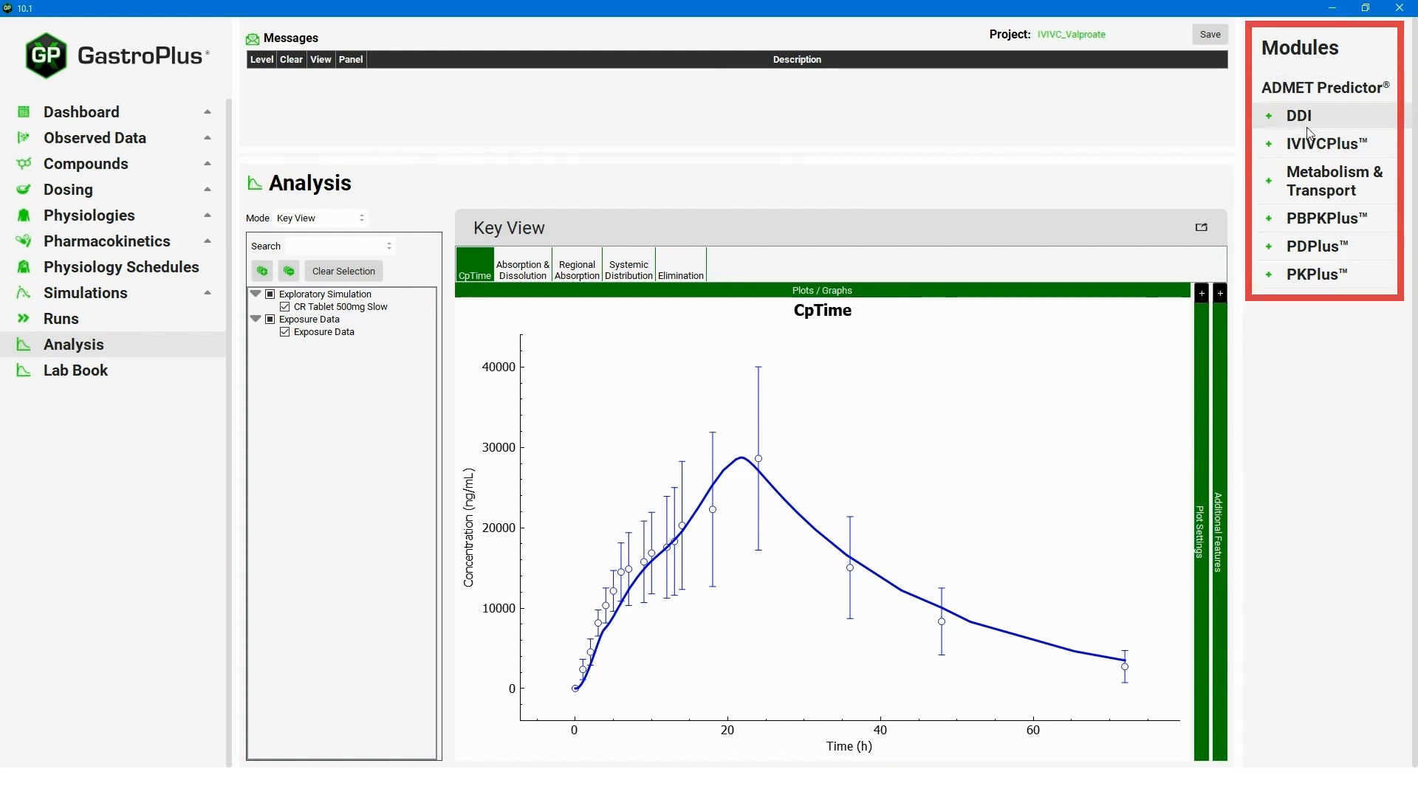
# Open the IVIVCPlus module and add a subject named "average subject".
pyautogui.click(1342, 151)
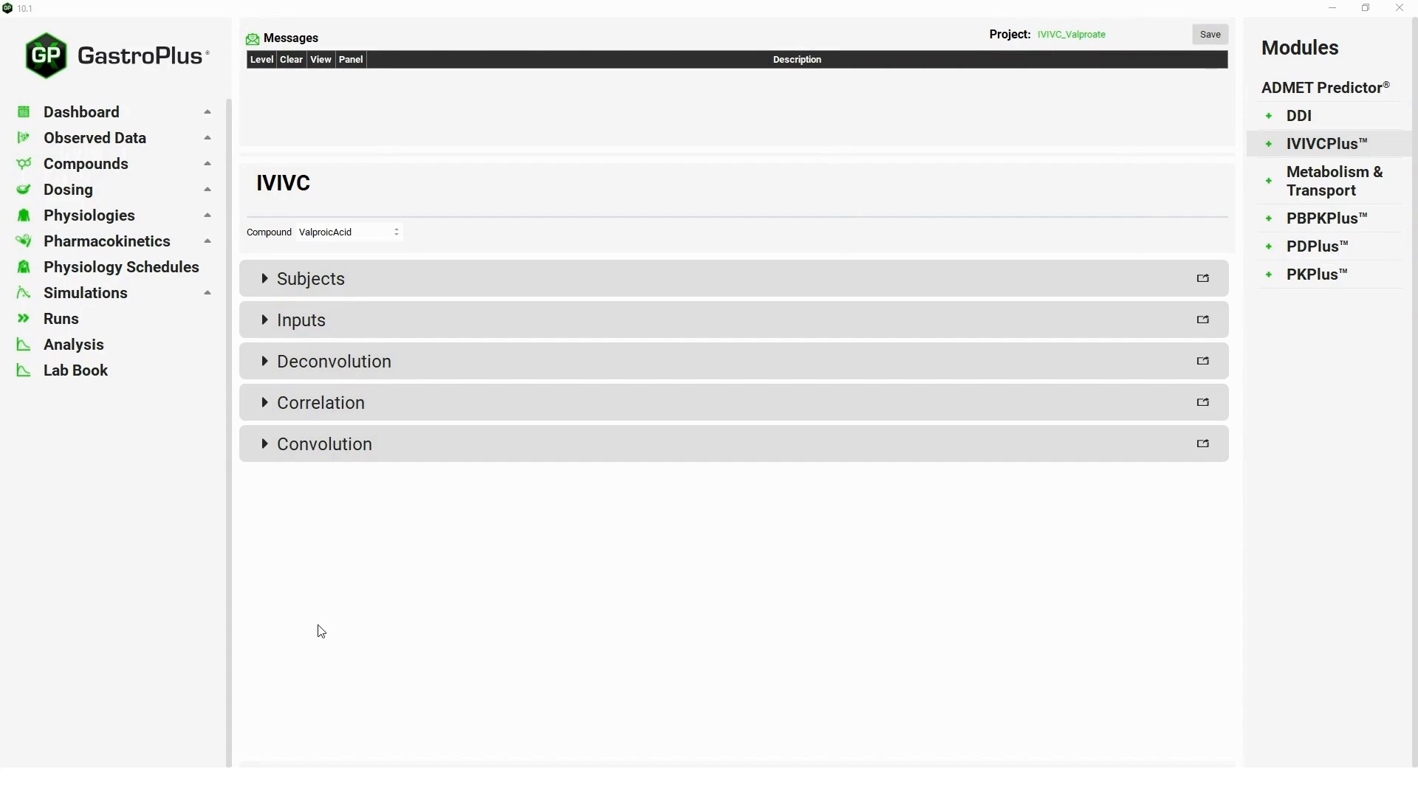
pyautogui.click(273, 281)
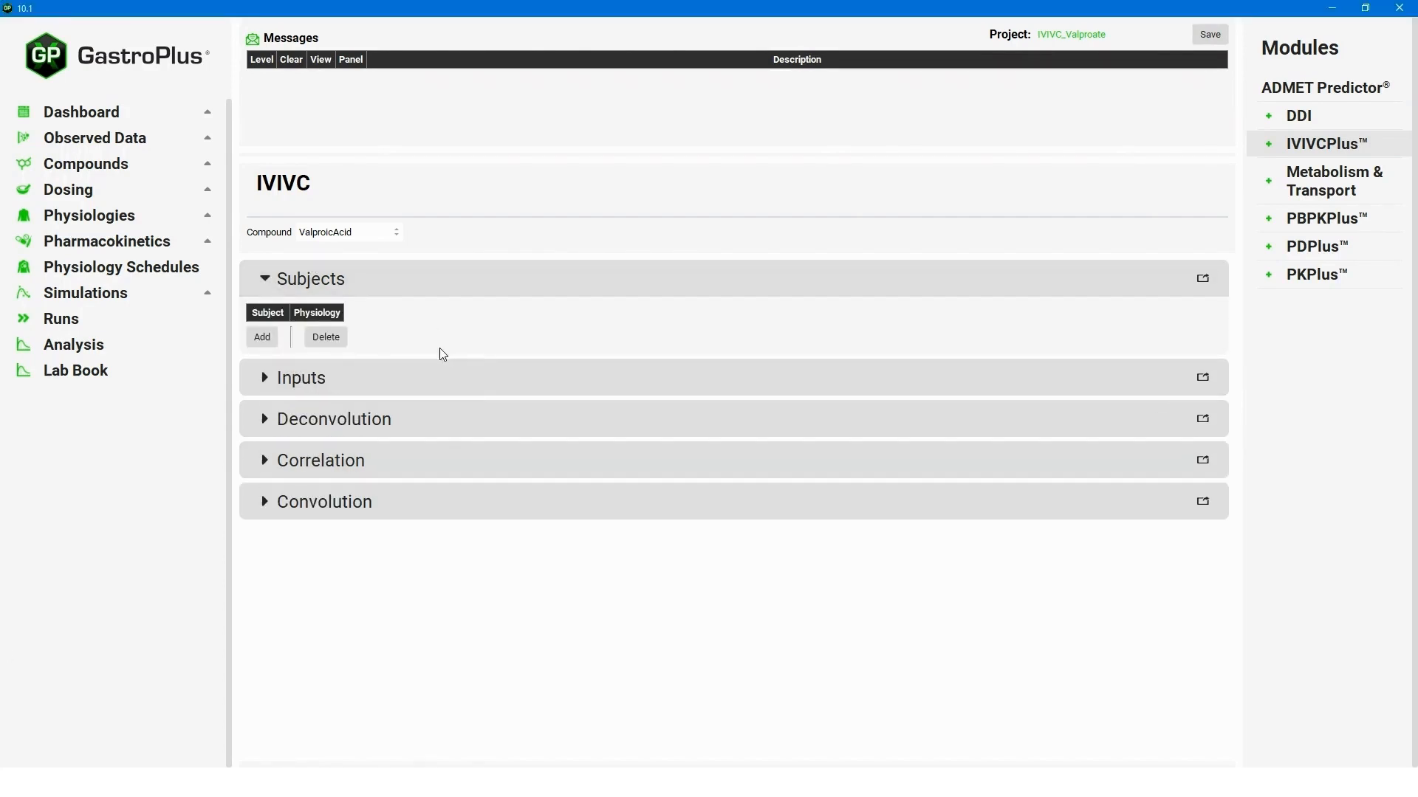
pyautogui.click(262, 336)
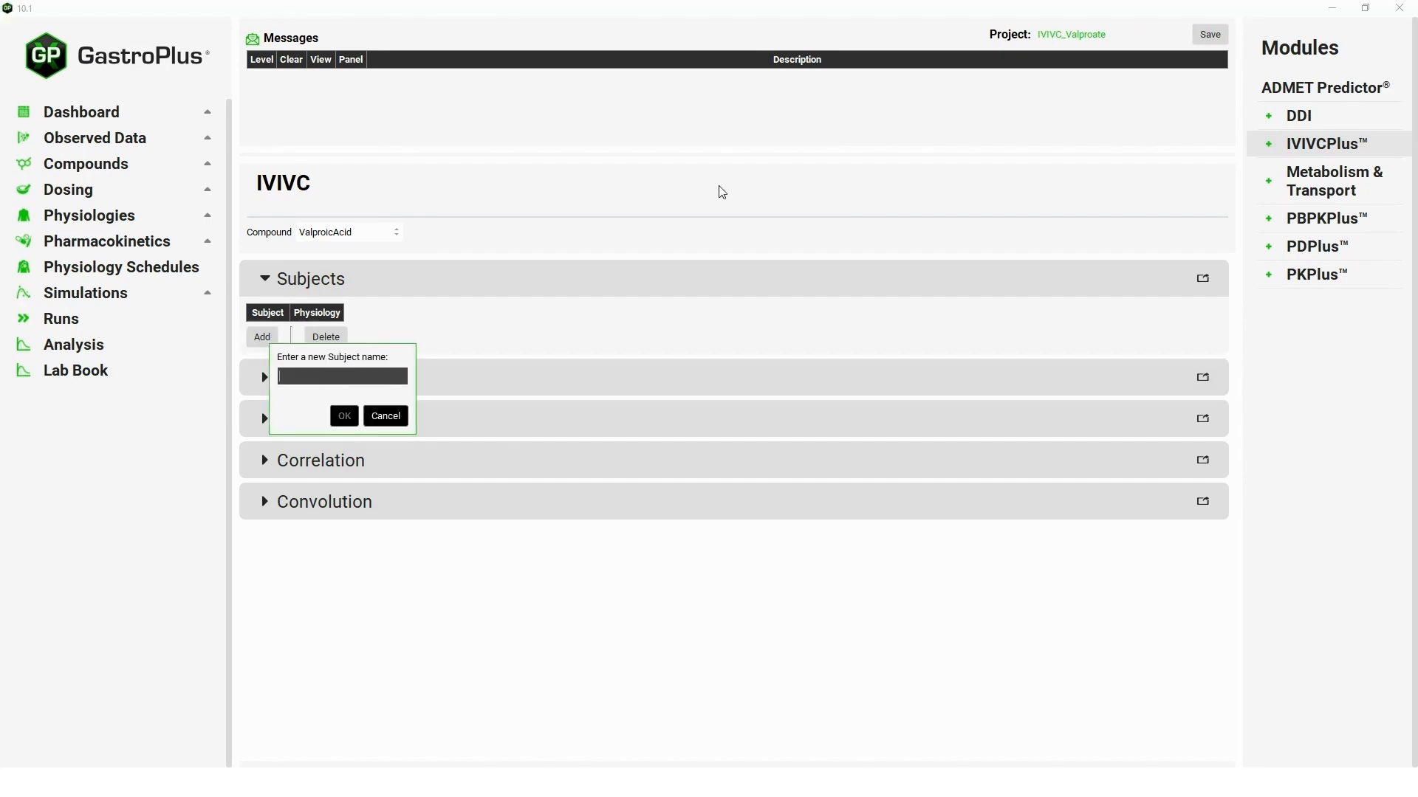
pyautogui.write('average subje')
pyautogui.click(345, 417)
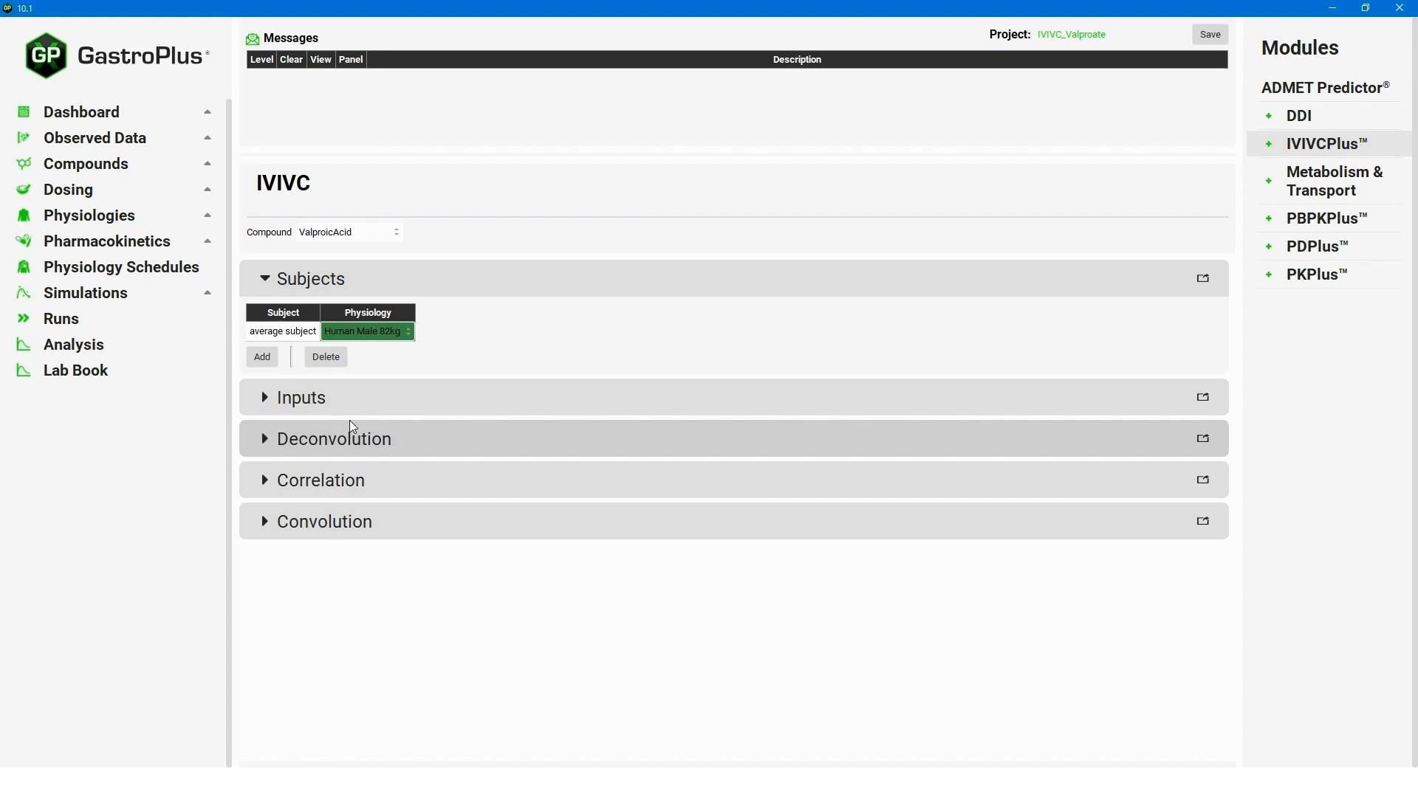
# Add a new IVIVC input named "Slow" for ValproicAcid.
pyautogui.click(266, 404)
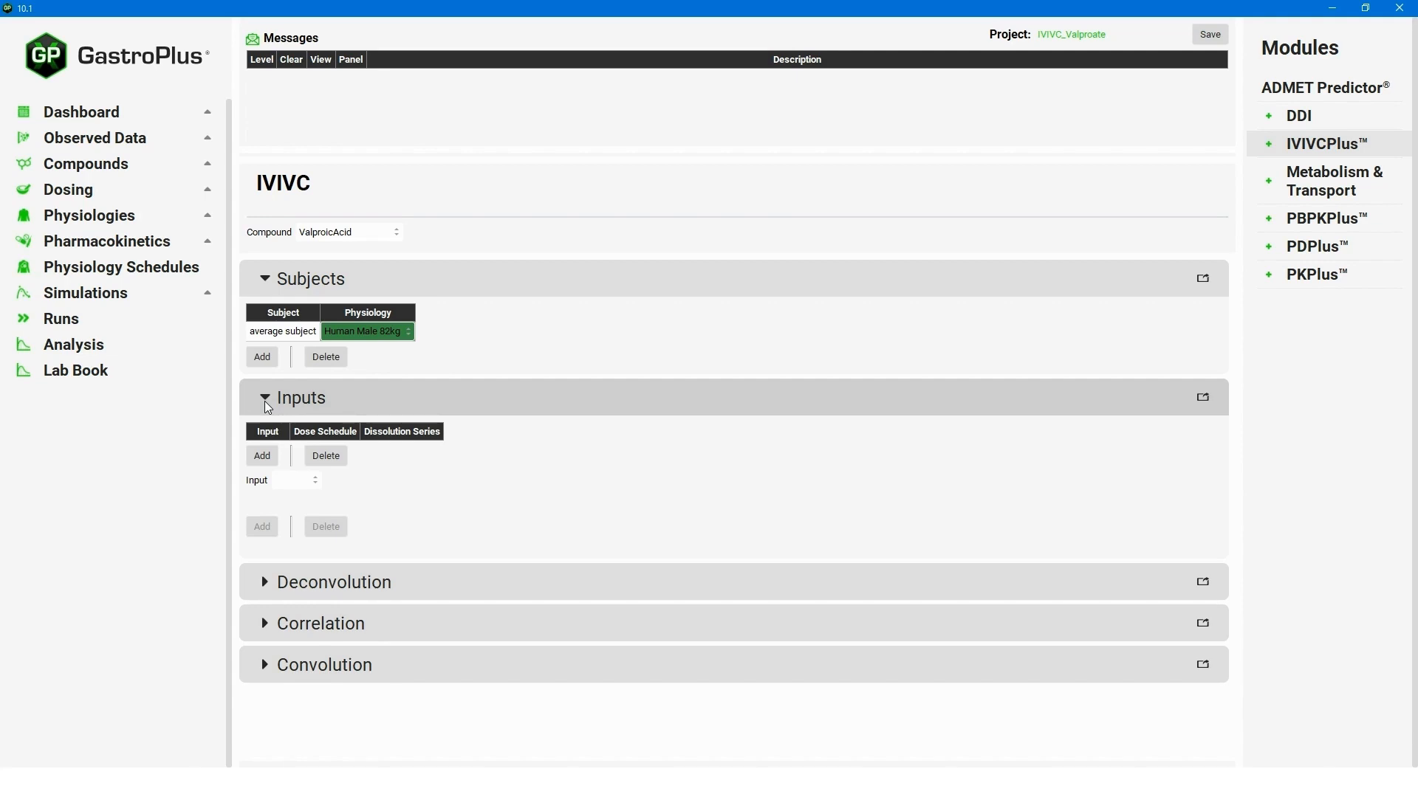
pyautogui.click(270, 458)
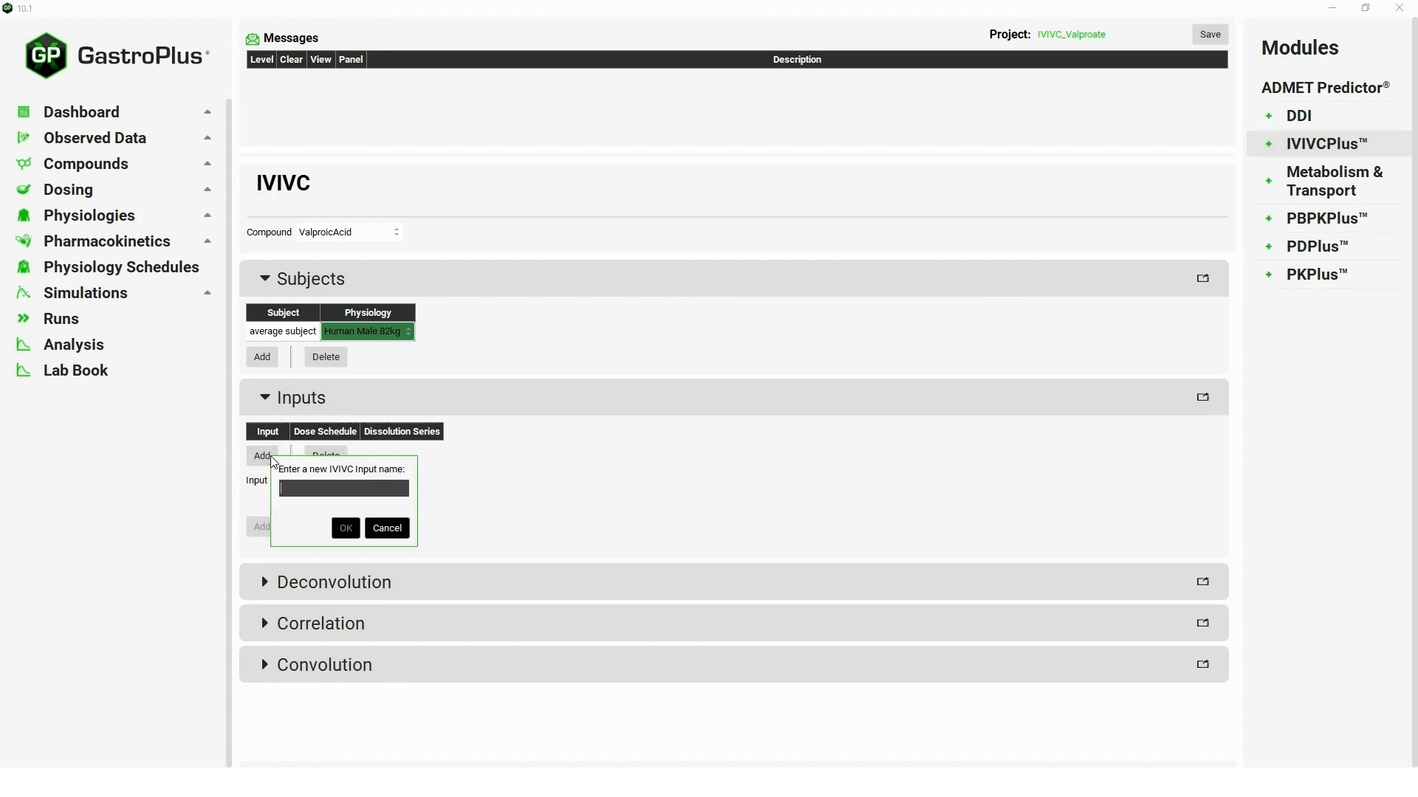
pyautogui.write('Slow')
pyautogui.click(346, 527)
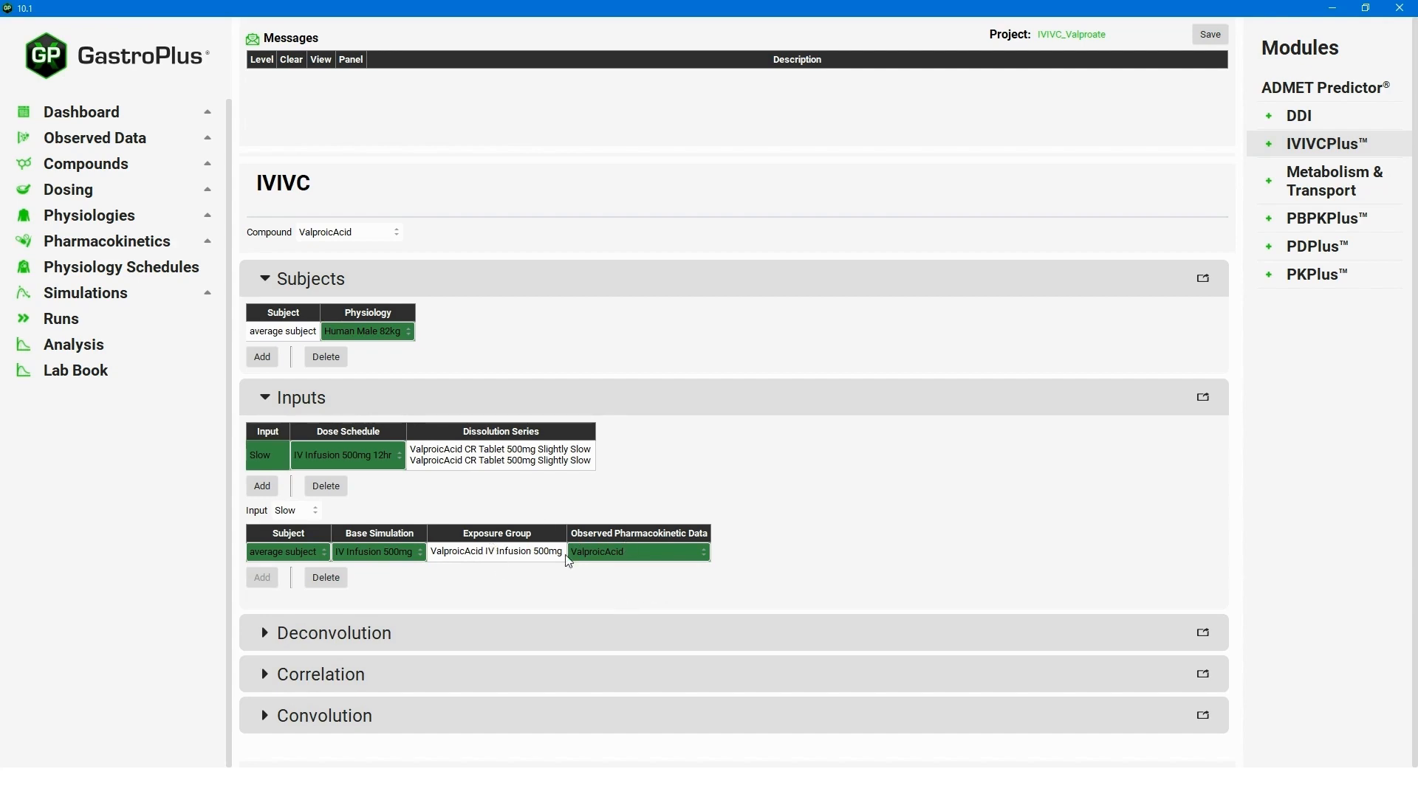
# Assign the CR Tablet 500mg Slow dose schedule and the ValproicAcid CR Tablet 500mg Slow dissolution group to the Slow input.
pyautogui.click(396, 460)
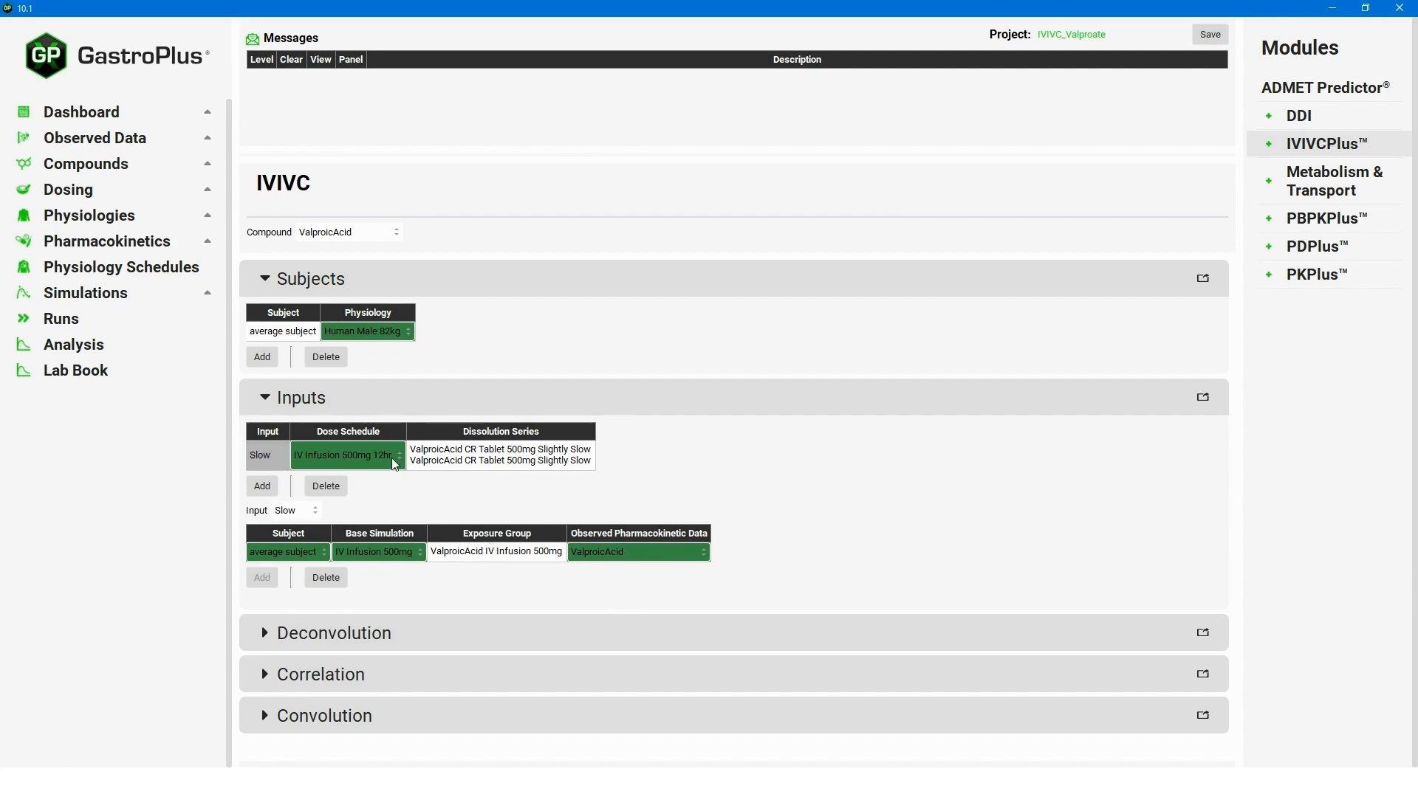
pyautogui.click(396, 459)
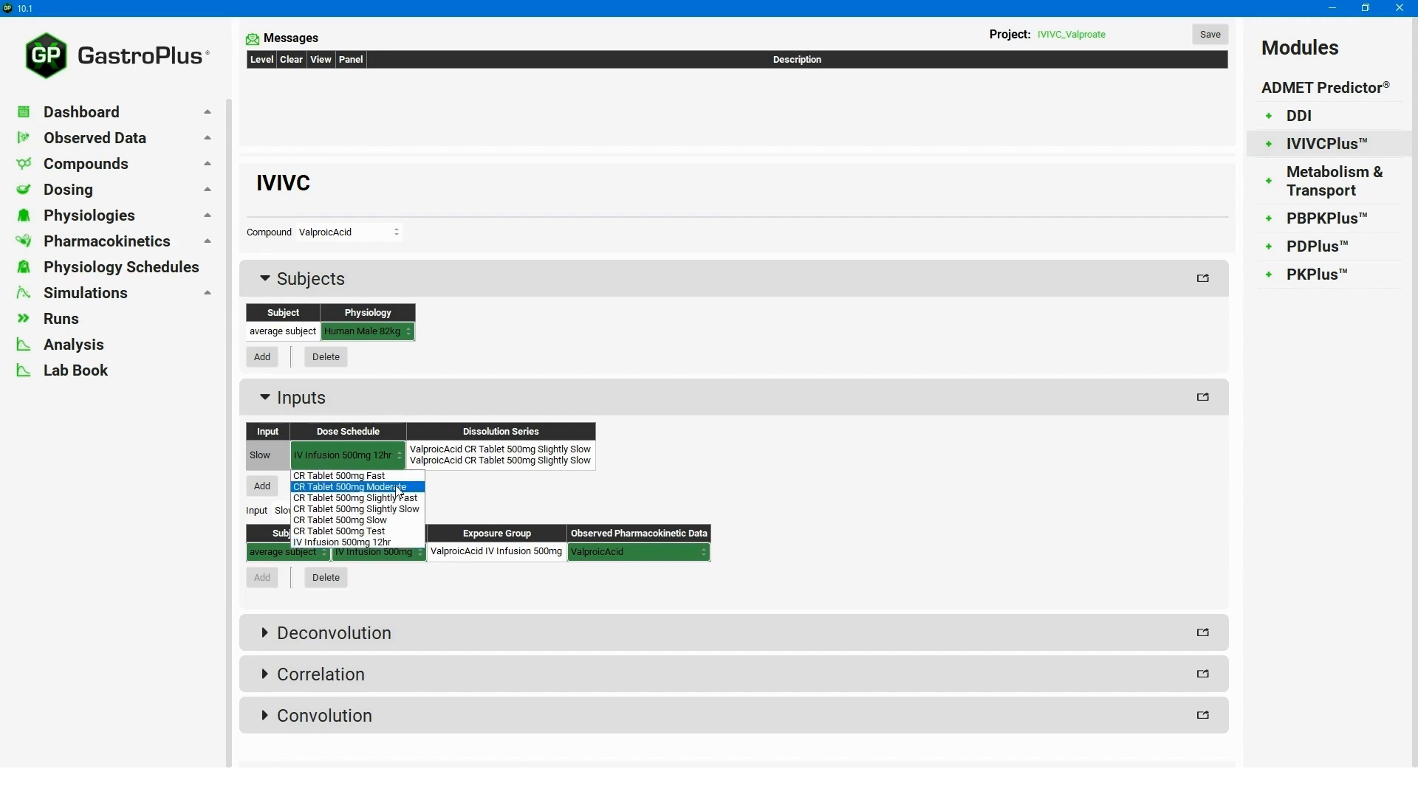
pyautogui.click(393, 521)
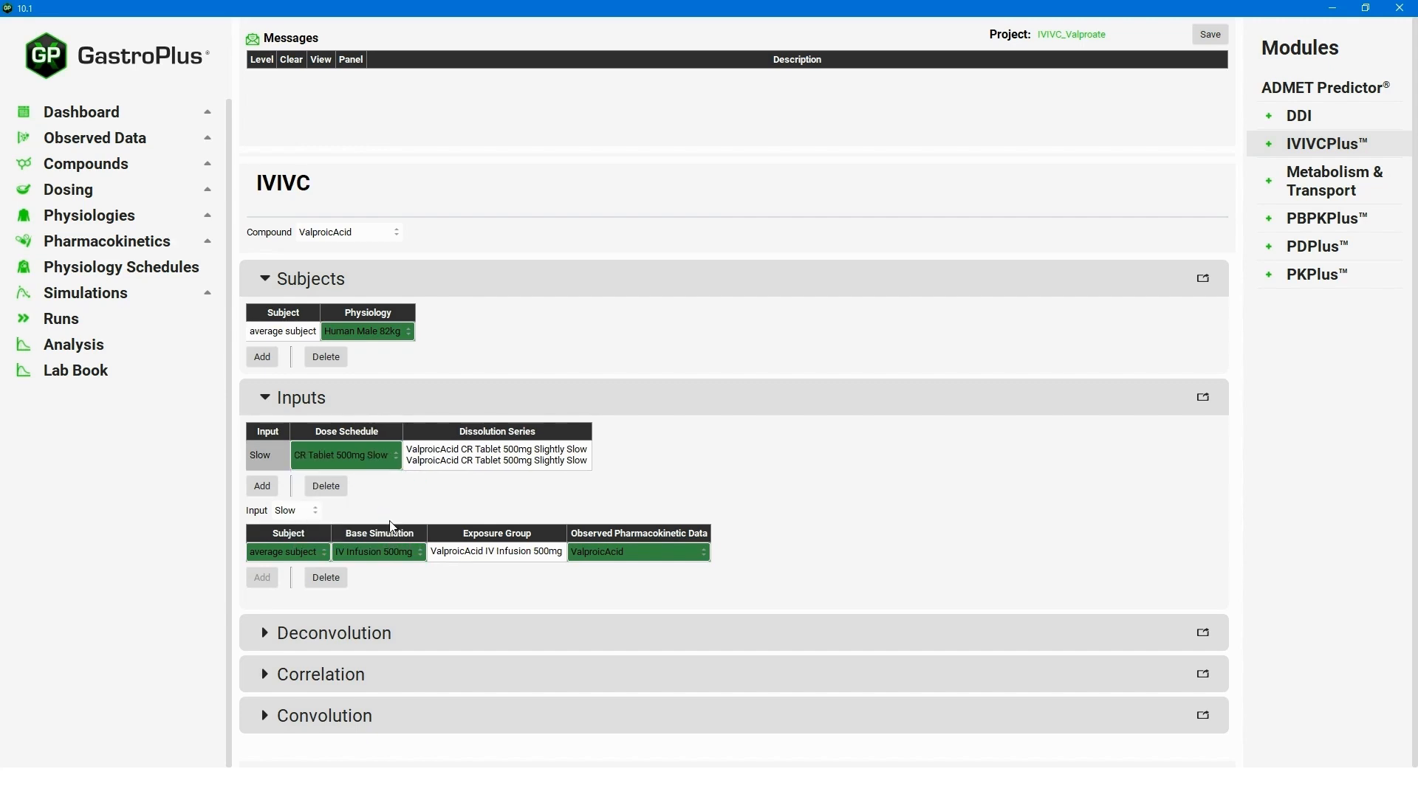
pyautogui.click(519, 459)
pyautogui.click(545, 459)
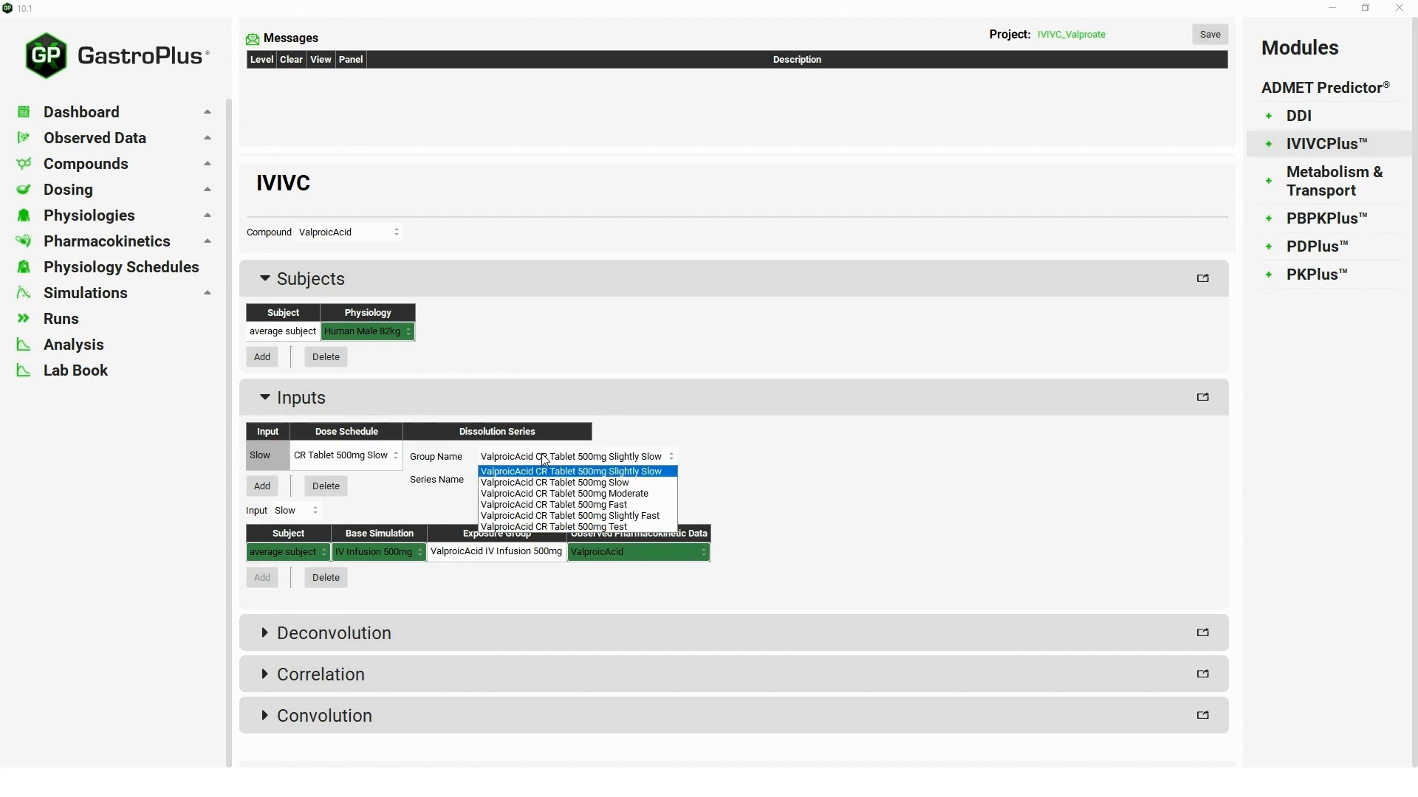
pyautogui.click(612, 484)
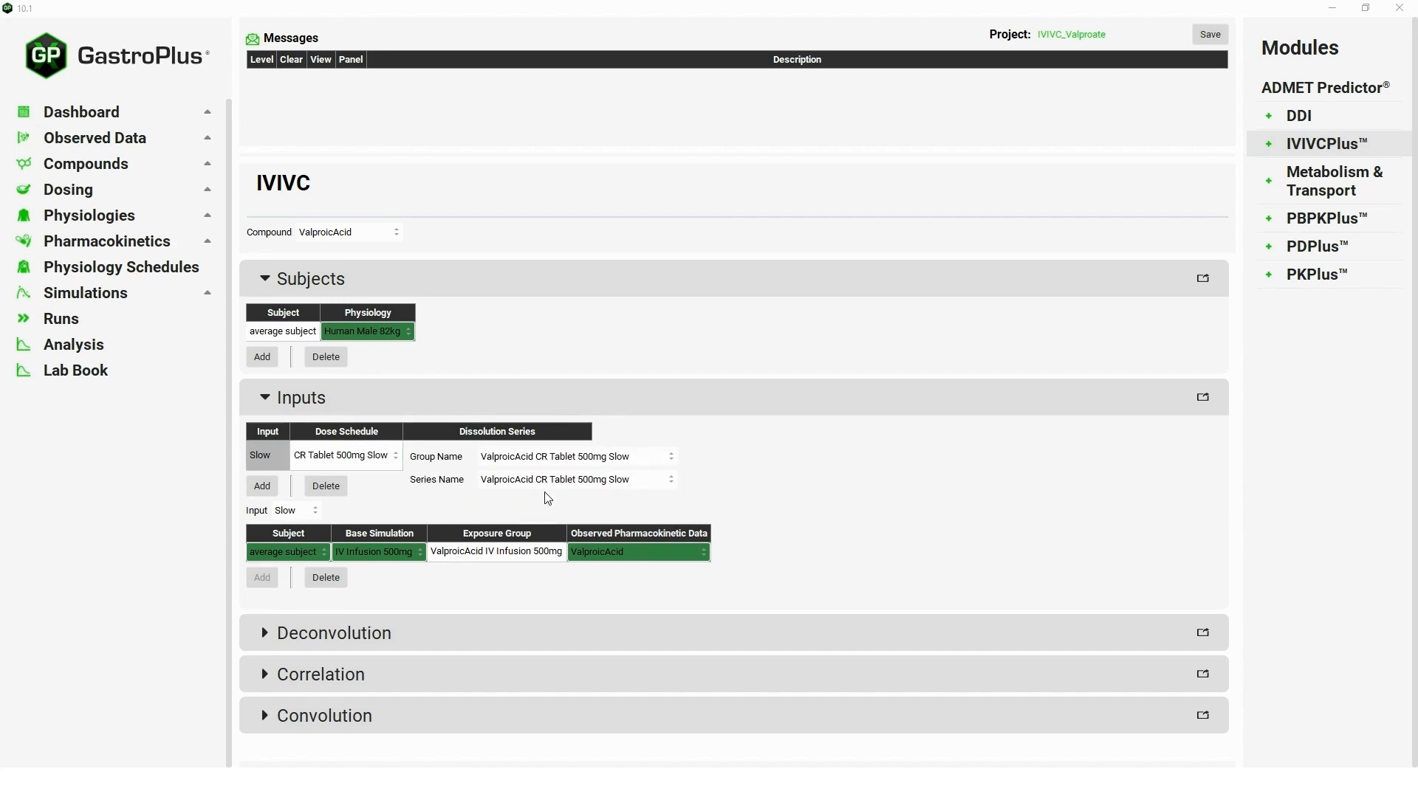
# For the Slow input's average subject, set base simulation CR Tablet 500mg Slow CompPK and exposure group ValproicAcid CR Tablet 500mg Slow.
pyautogui.click(412, 552)
pyautogui.moveTo(502, 620); pyautogui.dragTo(502, 647)
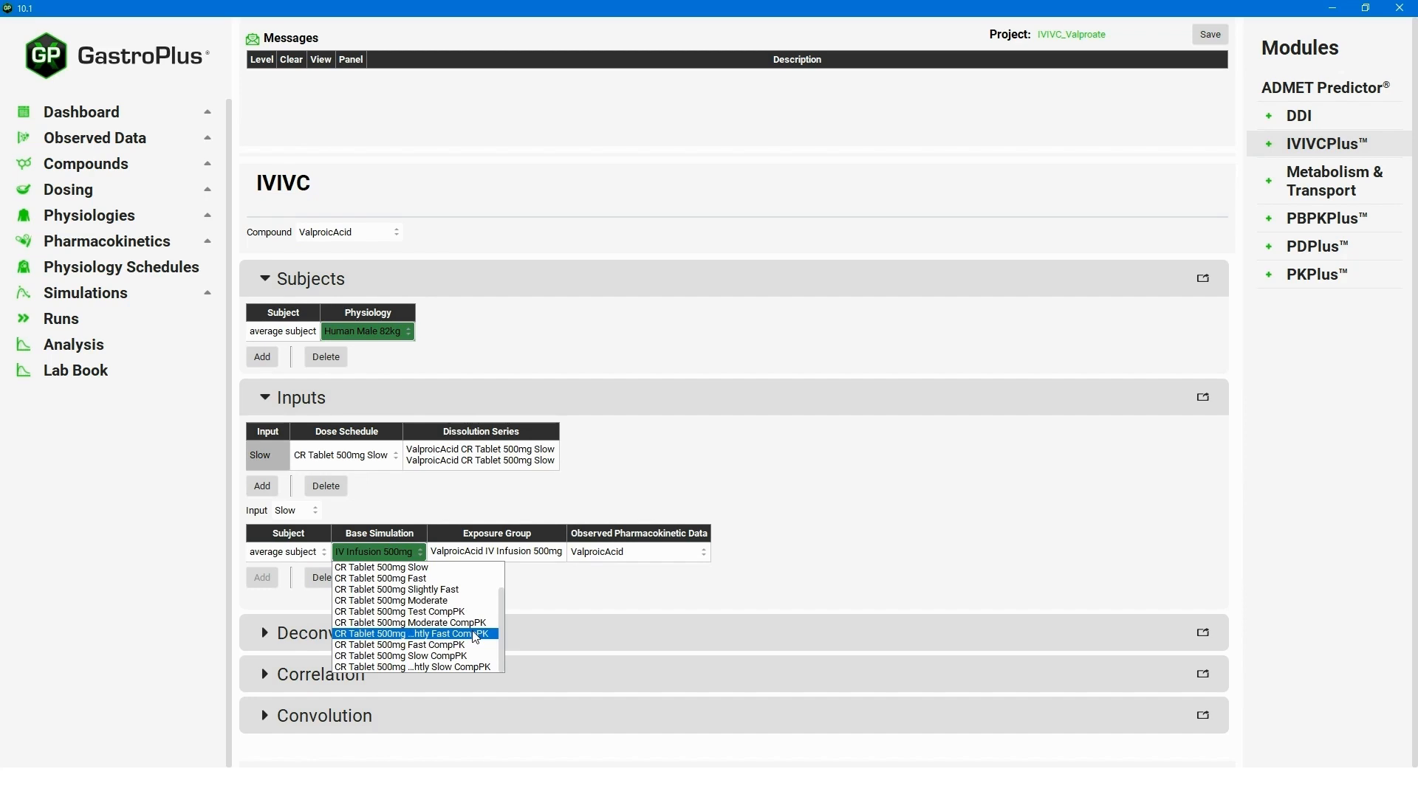
pyautogui.click(446, 657)
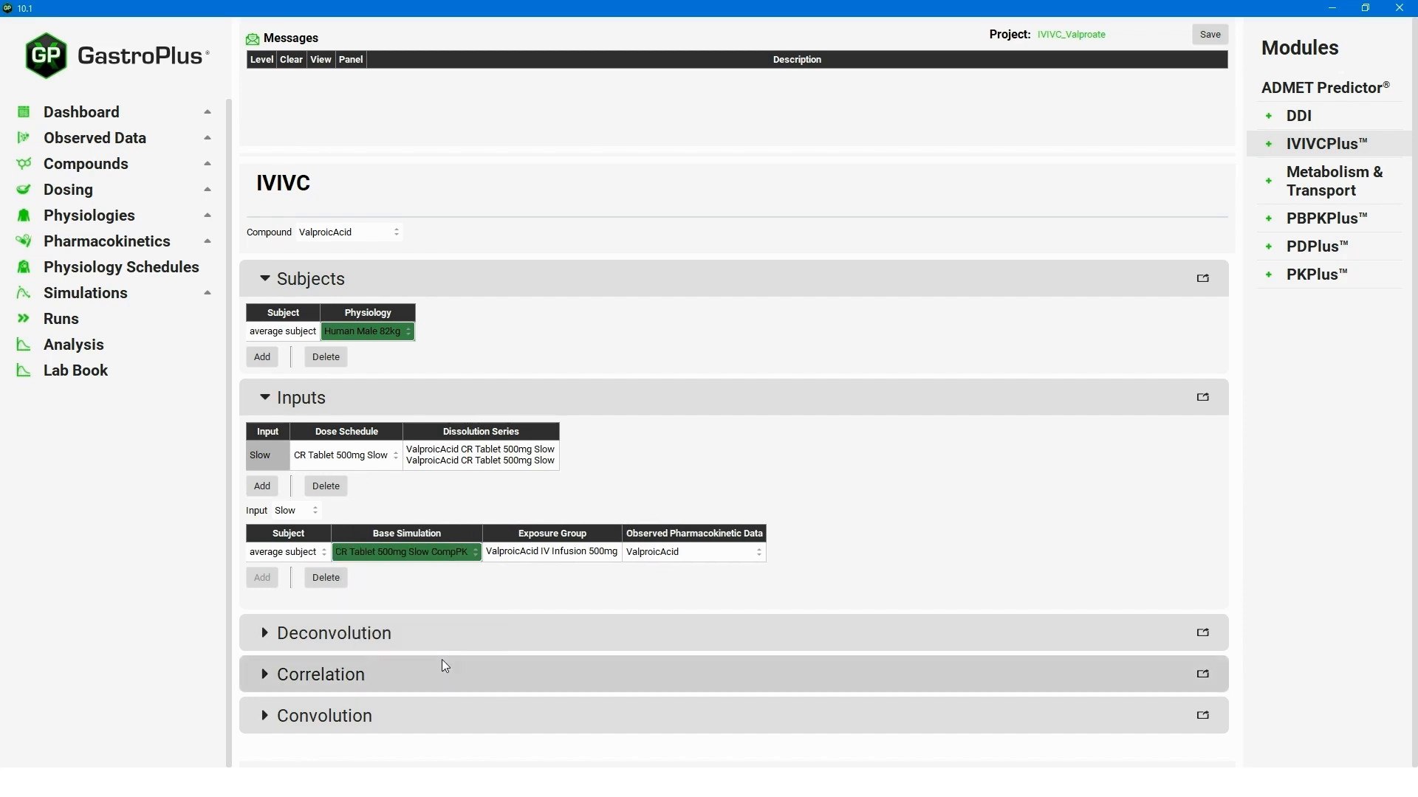
pyautogui.click(594, 563)
pyautogui.click(629, 561)
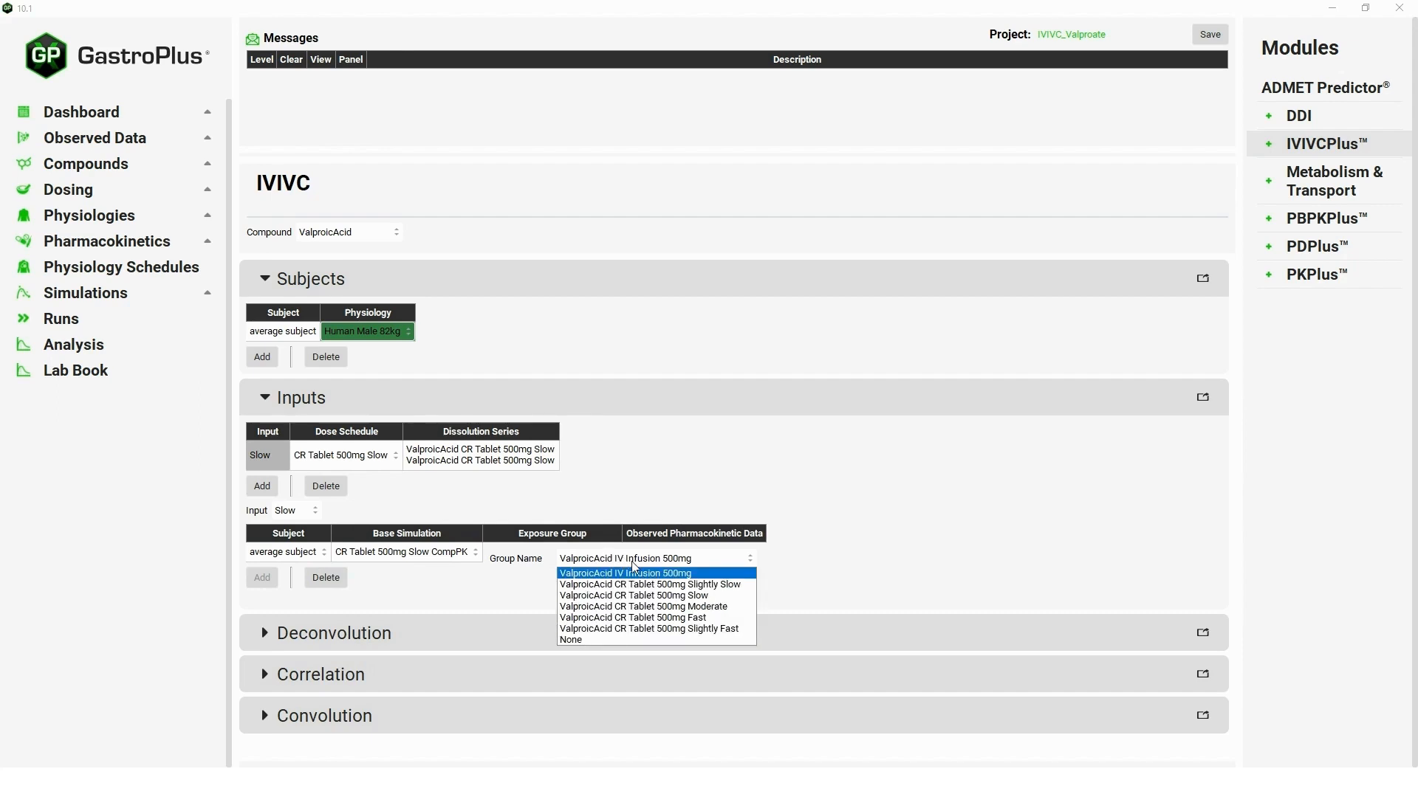
pyautogui.click(692, 597)
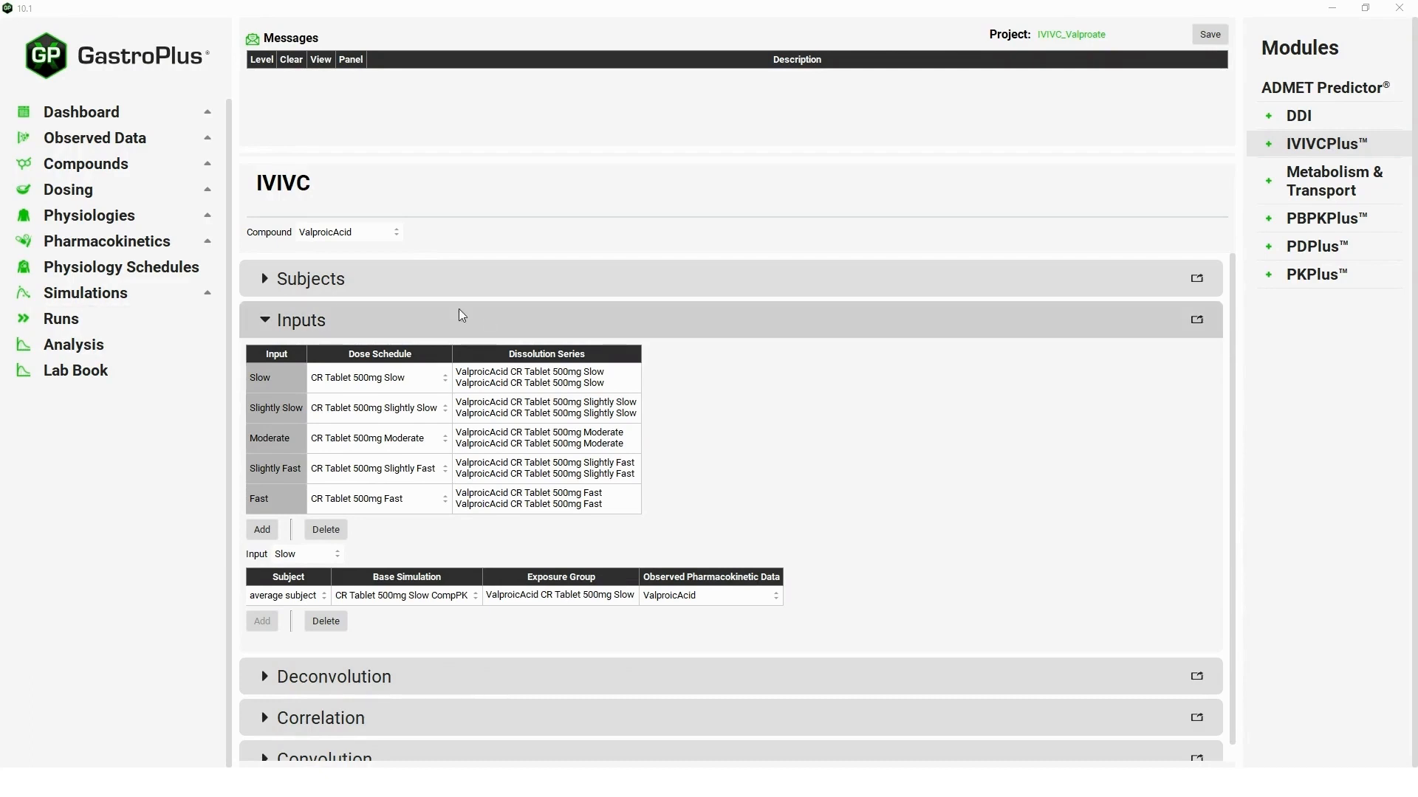
# Collapse the inputs and select Fast, Moderate and Slow with the average subject for deconvolution.
pyautogui.click(265, 319)
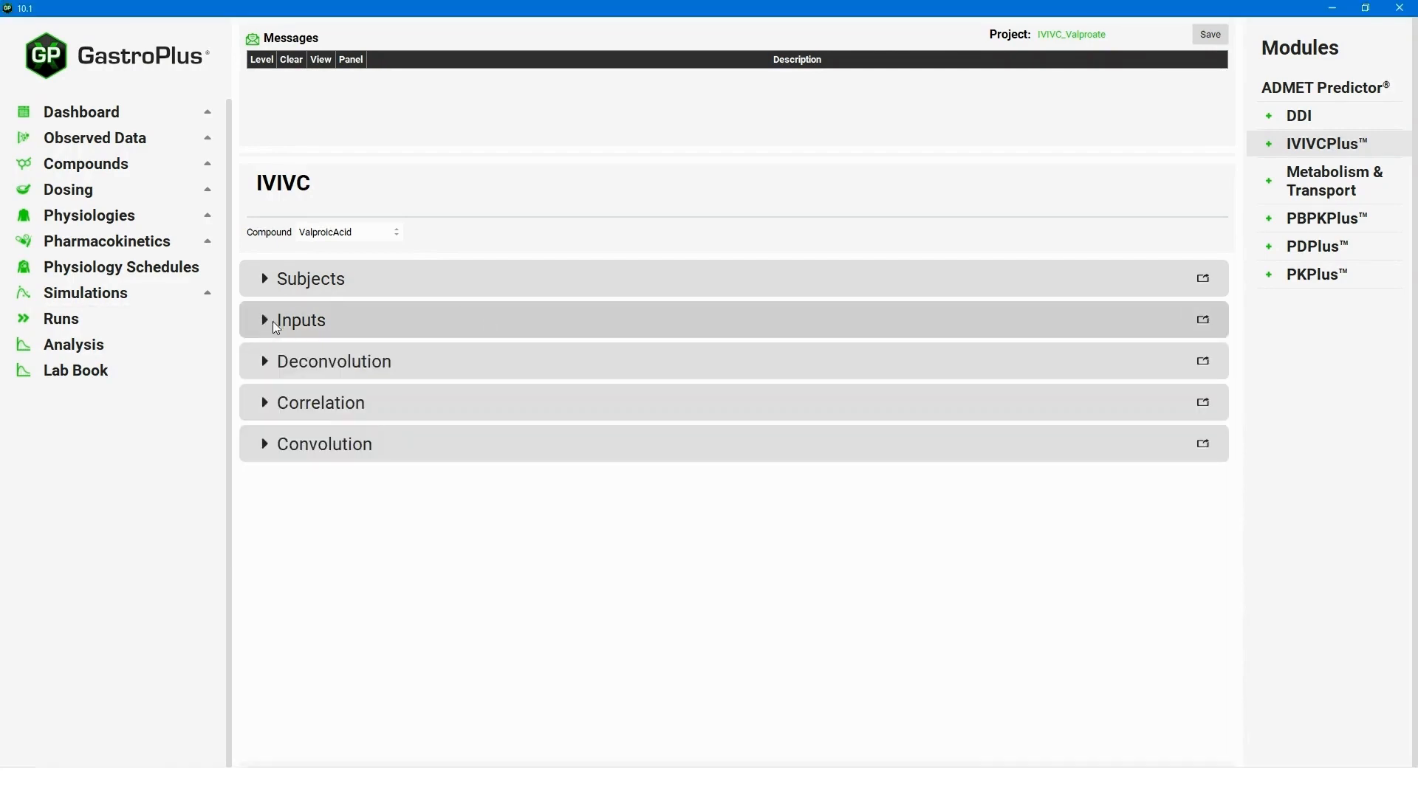
pyautogui.click(264, 361)
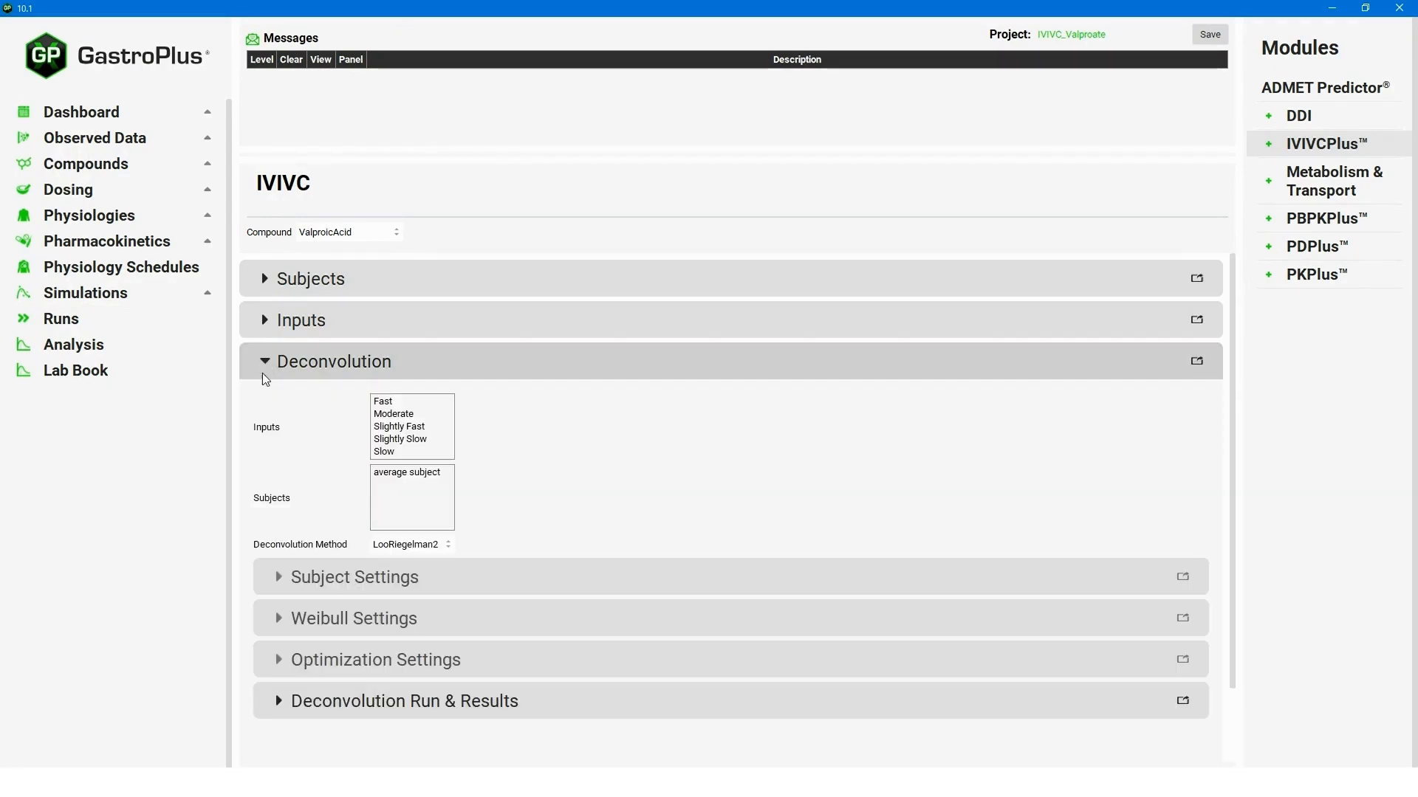
pyautogui.click(402, 402)
pyautogui.keyDown('ctrl'); pyautogui.click(403, 415); pyautogui.keyUp('ctrl')
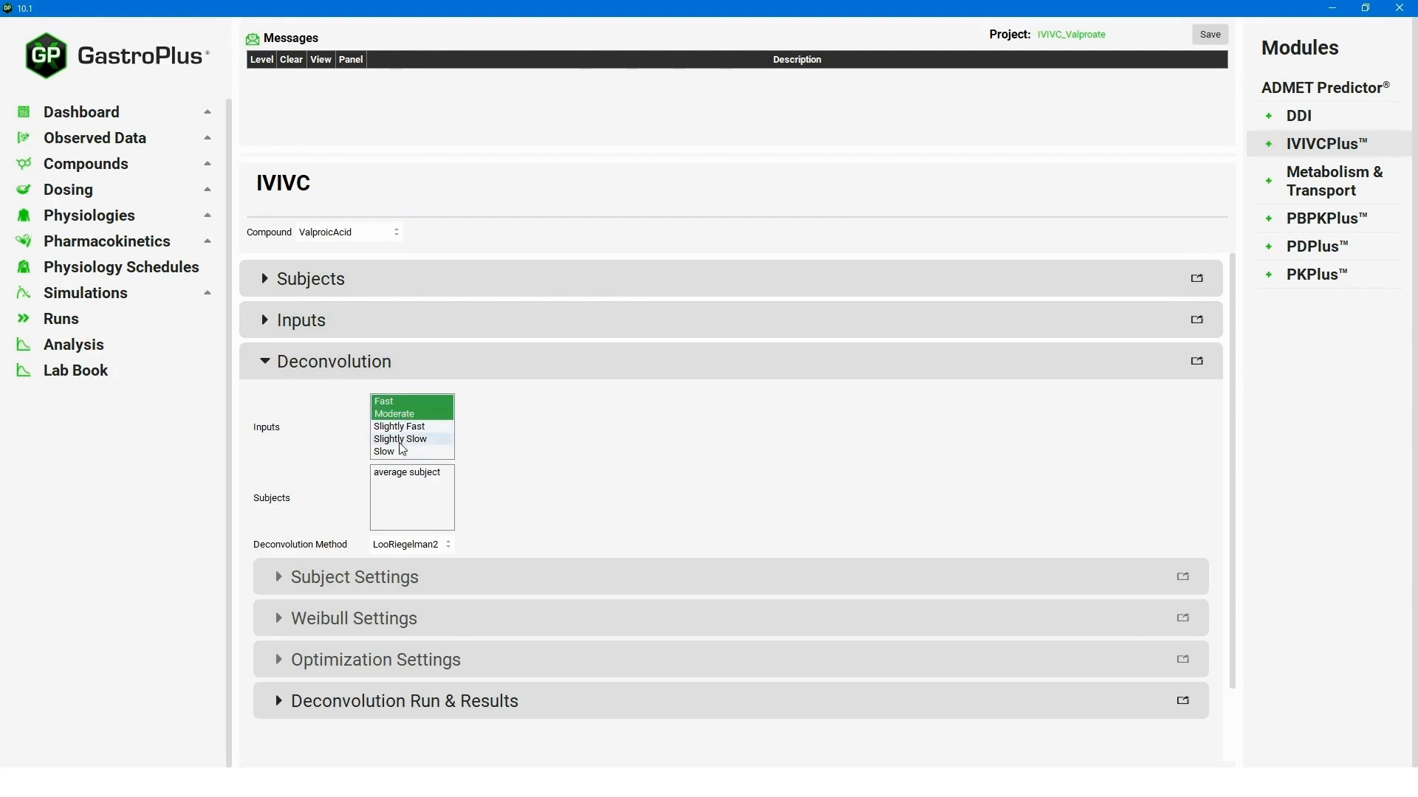
pyautogui.keyDown('ctrl'); pyautogui.click(402, 452); pyautogui.keyUp('ctrl')
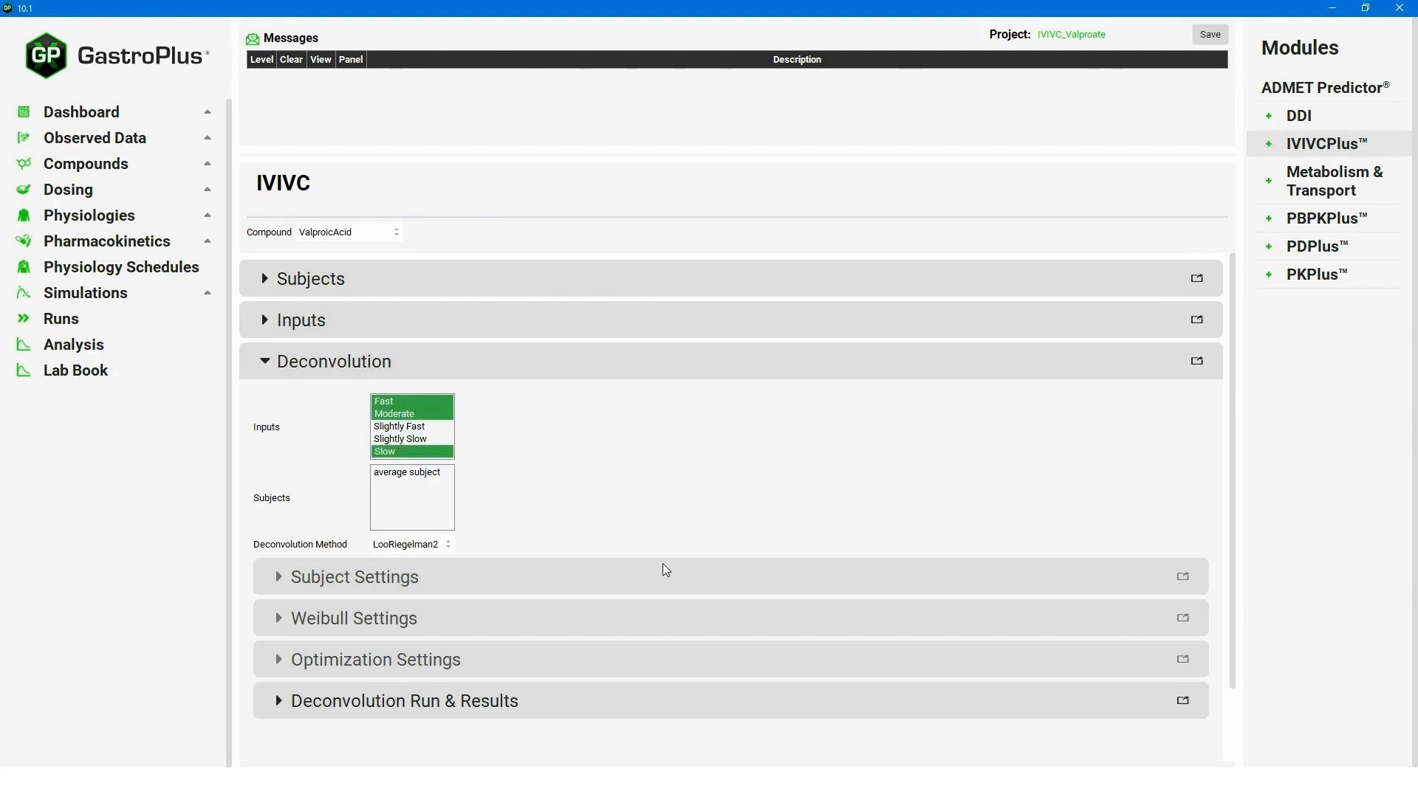
pyautogui.click(394, 475)
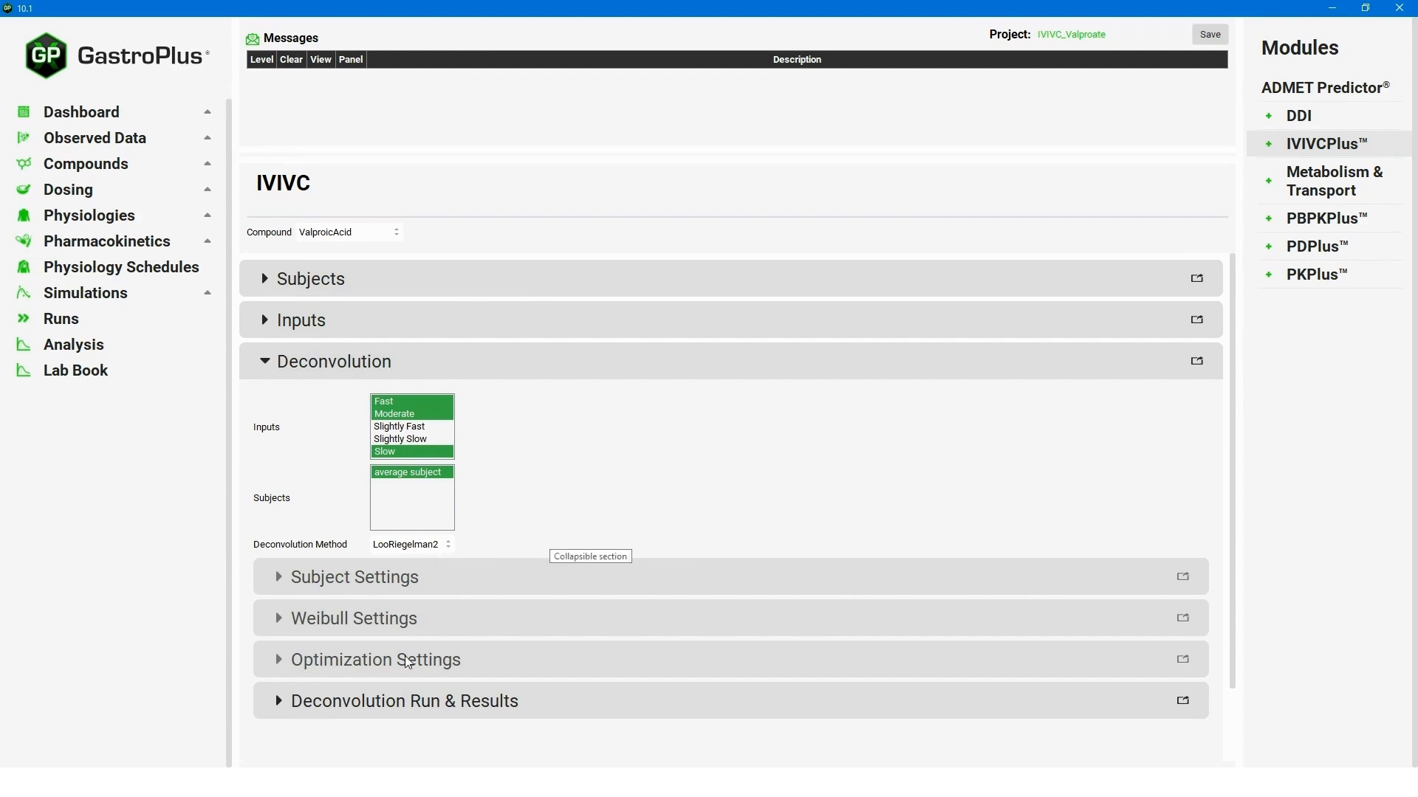
# Run the deconvolution for the selected formulations and subject.
pyautogui.click(281, 707)
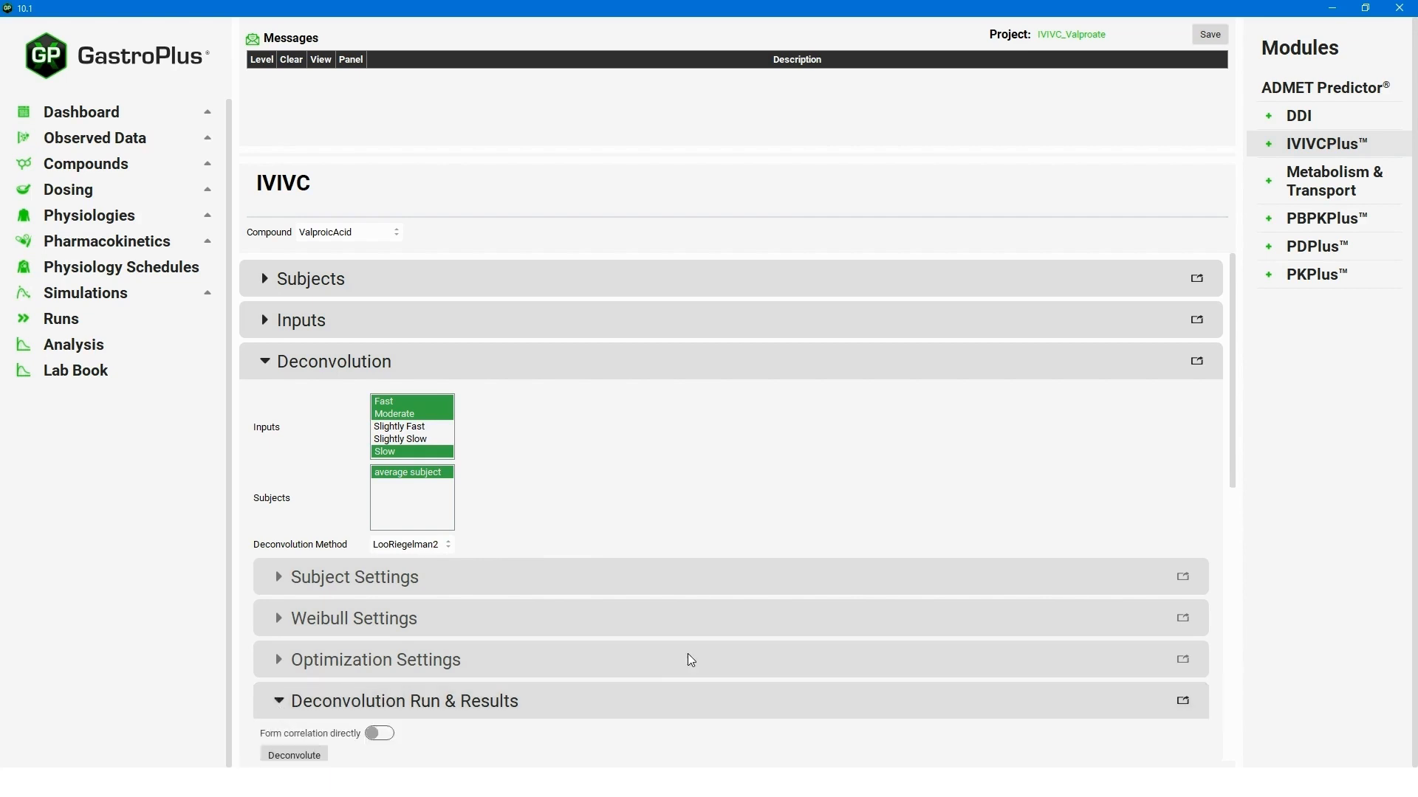
pyautogui.scroll(-3, 687, 654)
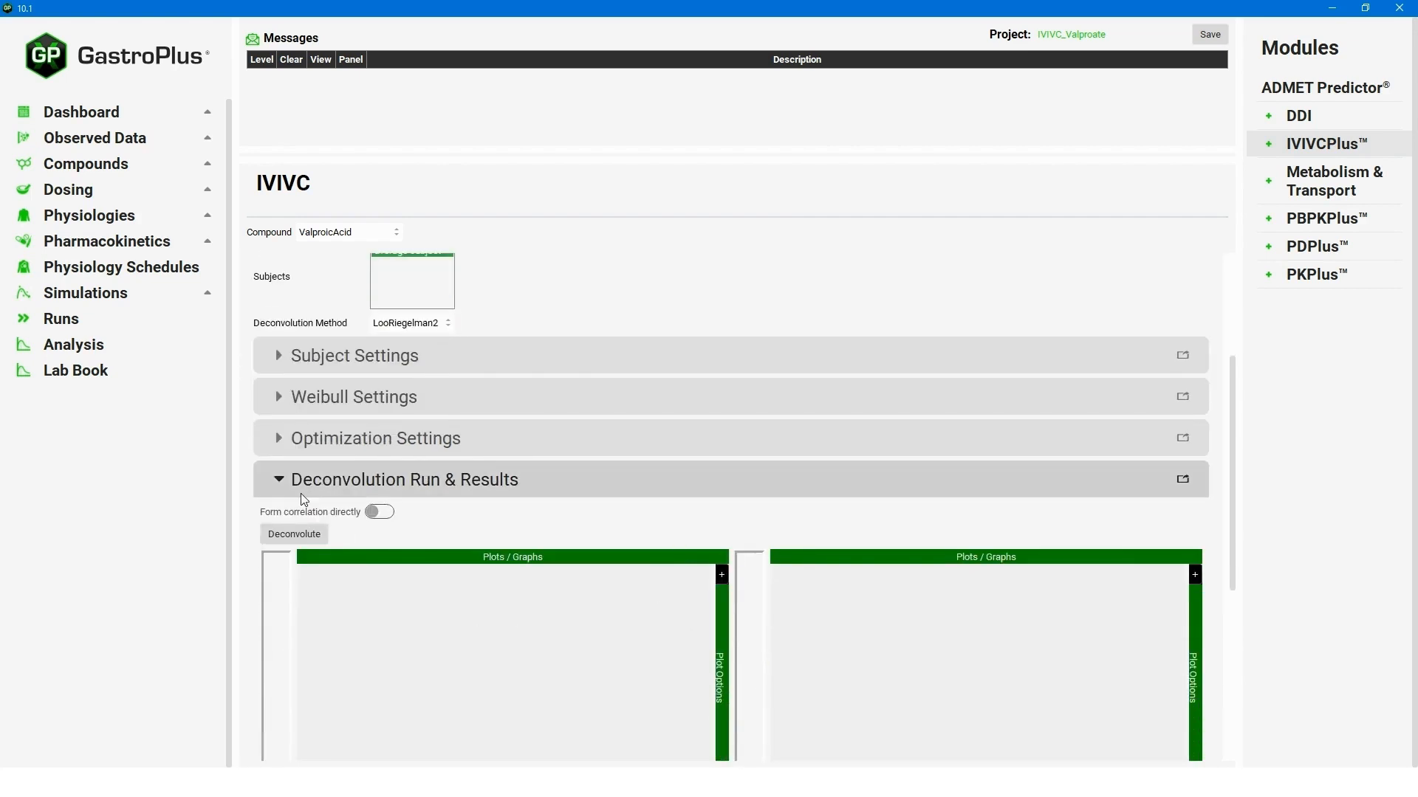
pyautogui.click(291, 540)
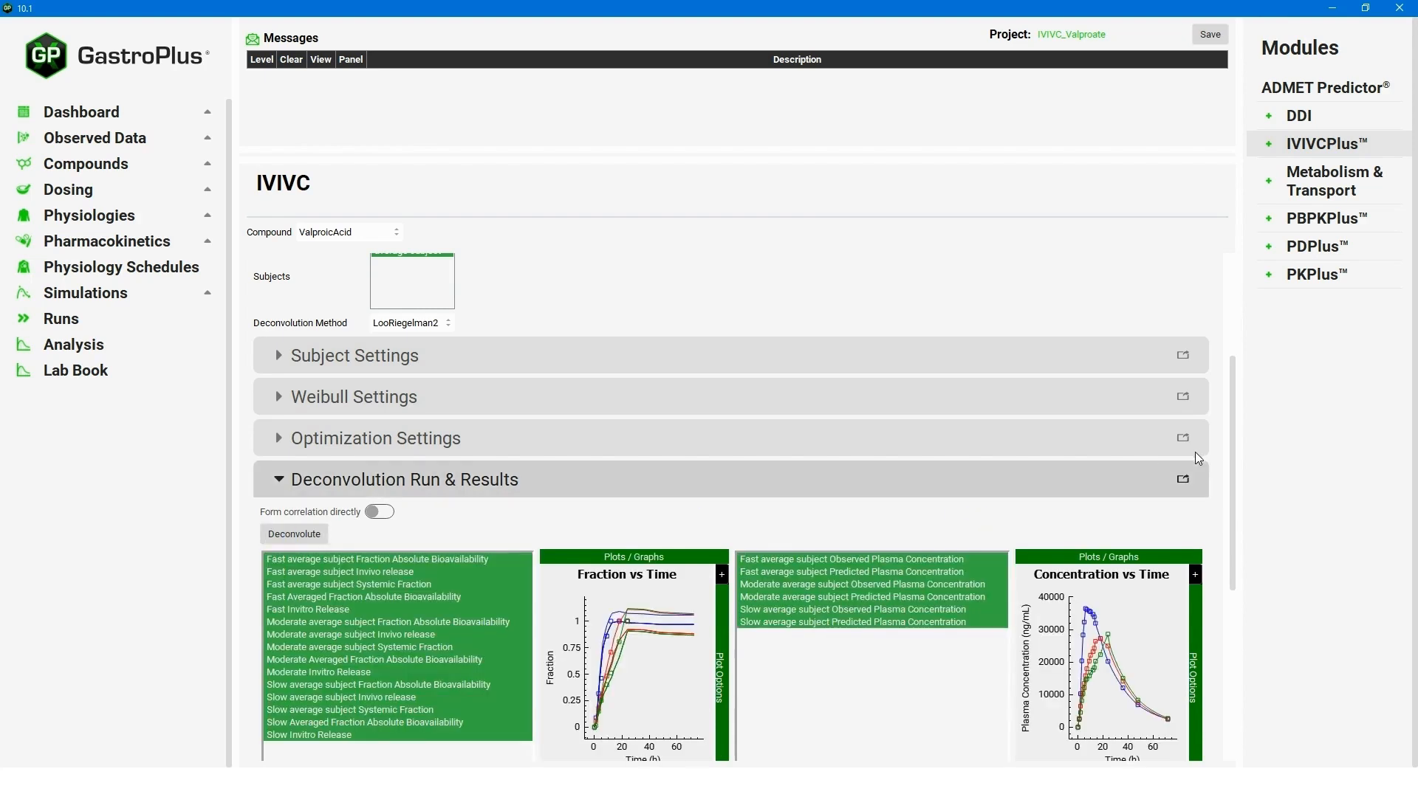
# Examine the deconvolution plots of fraction, plasma concentration, exposure and in vivo versus in vitro release time.
pyautogui.moveTo(1232, 475); pyautogui.dragTo(1229, 497)
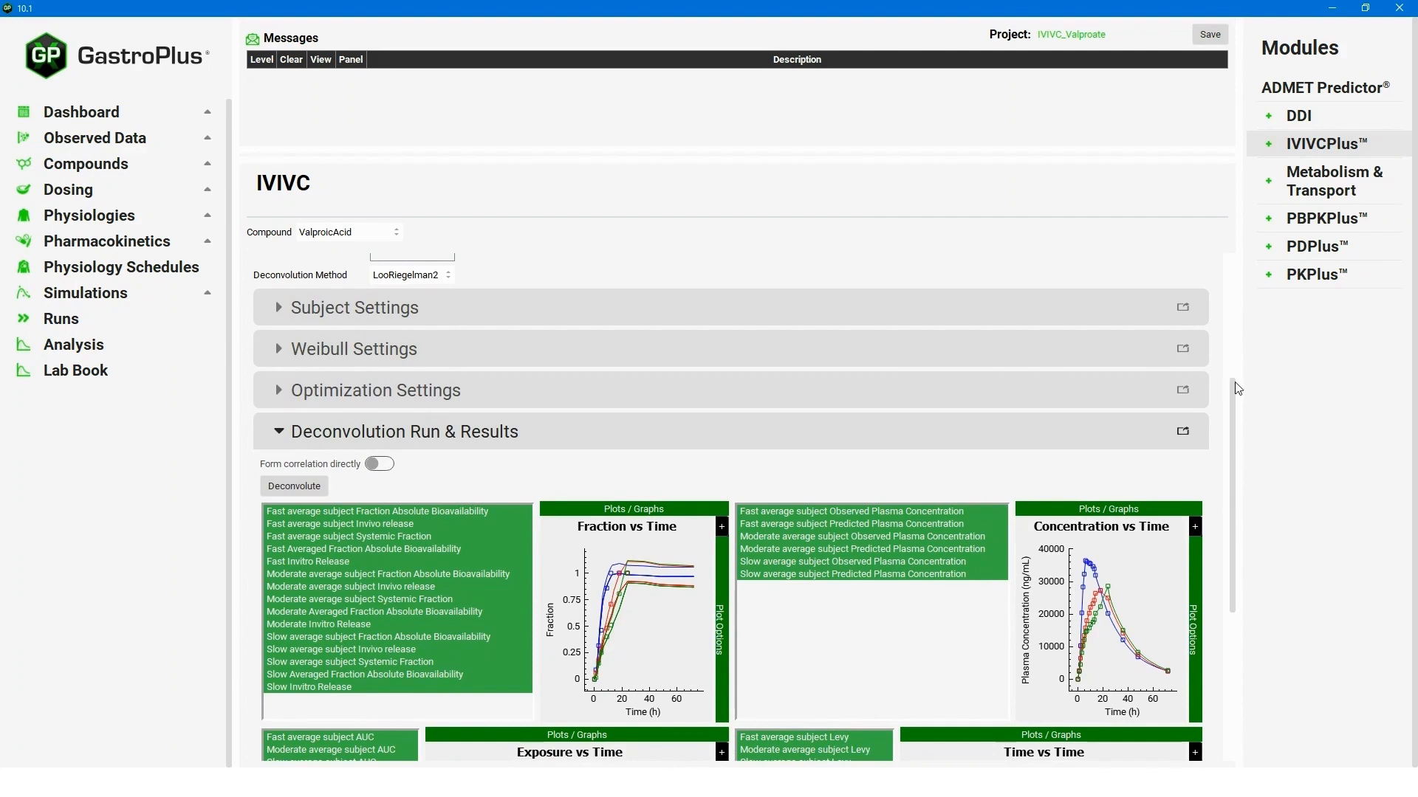
pyautogui.moveTo(1235, 390); pyautogui.dragTo(1233, 452)
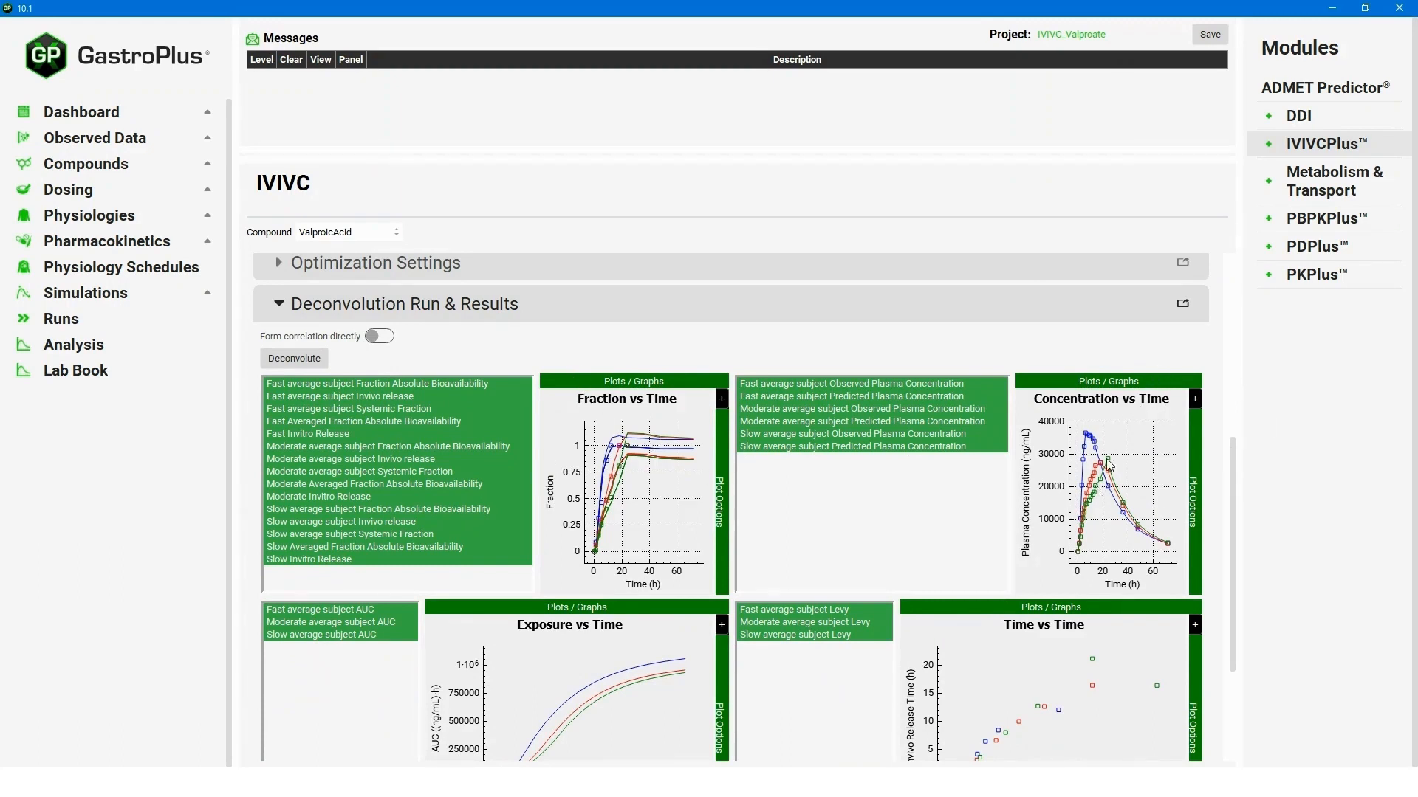
pyautogui.moveTo(1236, 522); pyautogui.dragTo(1240, 547)
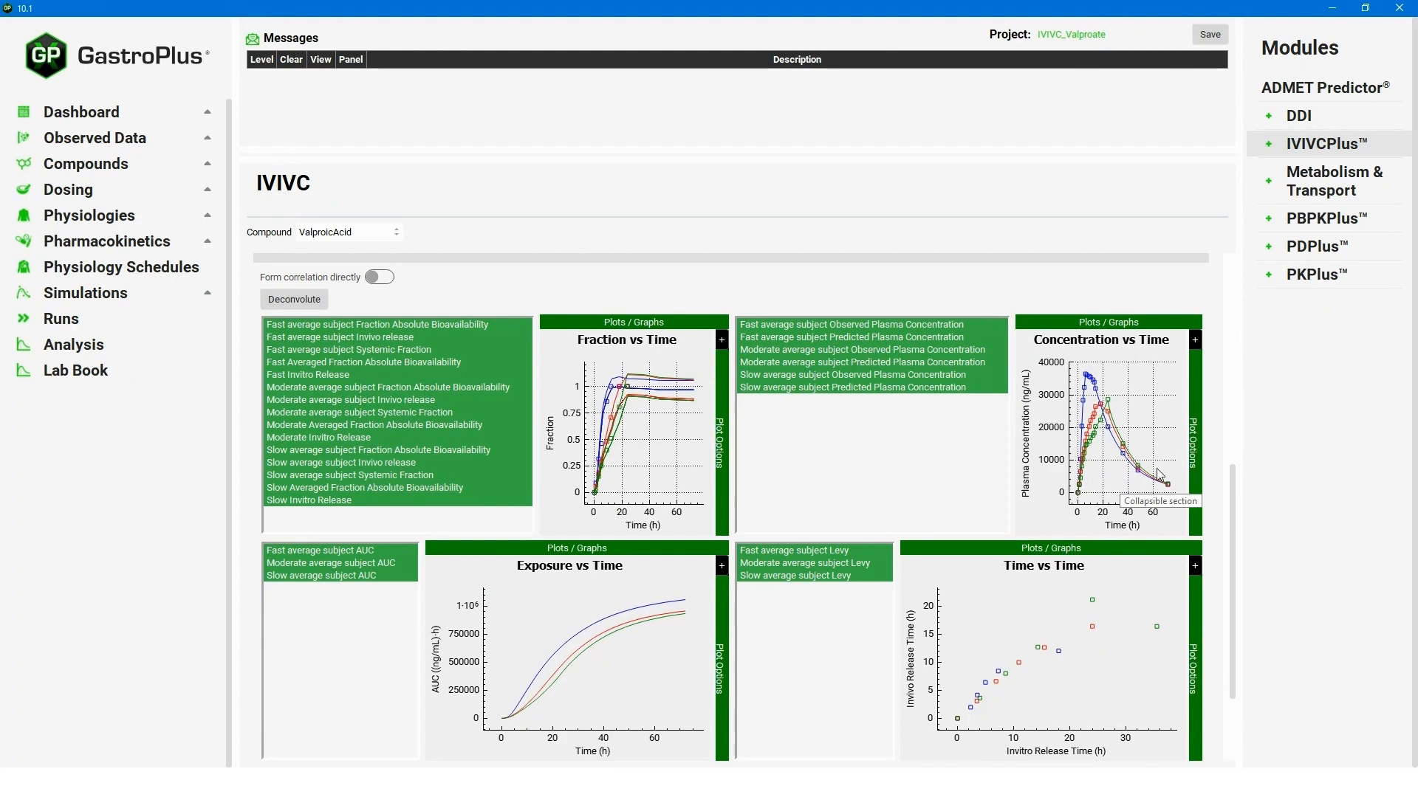
pyautogui.moveTo(1232, 484); pyautogui.dragTo(1235, 527)
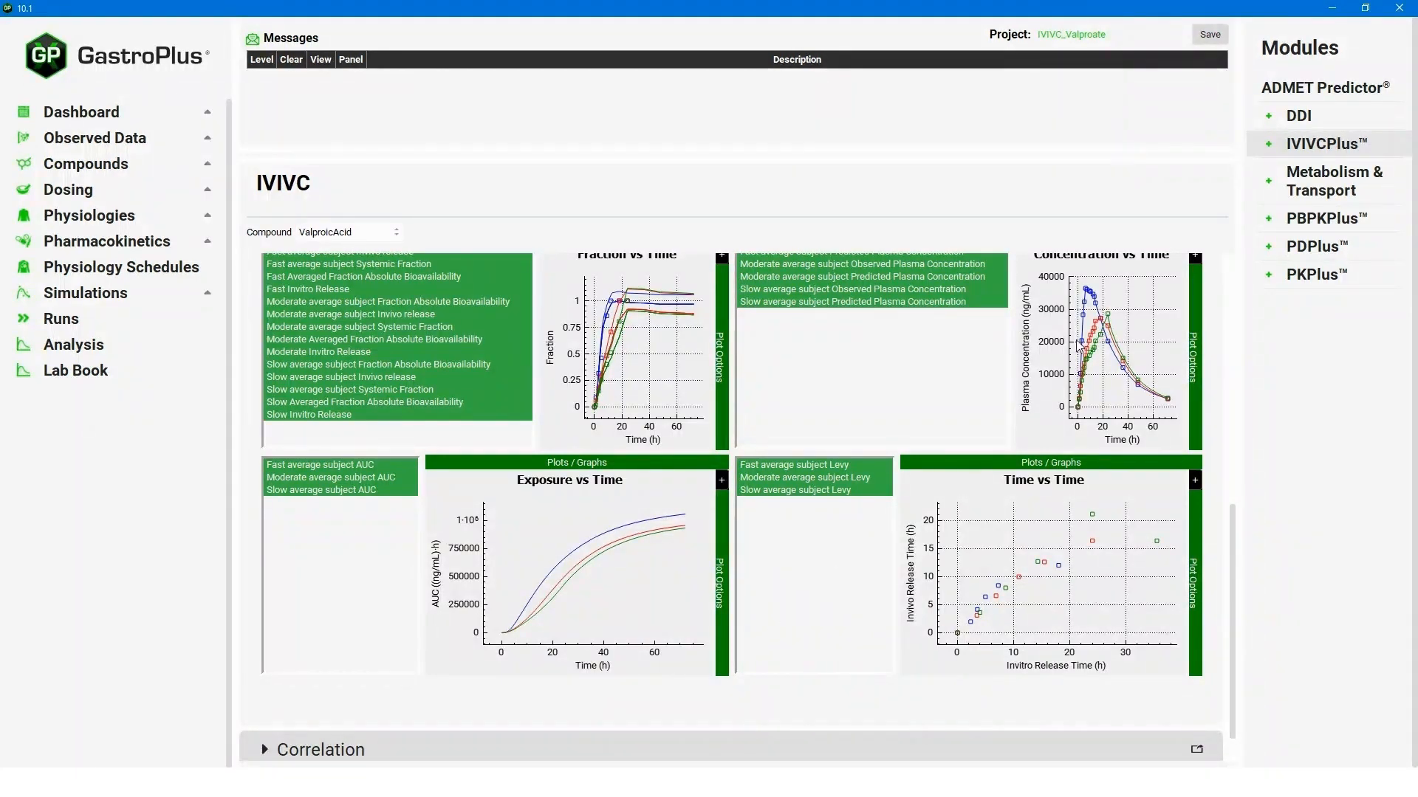
pyautogui.scroll(2, 1243, 495)
pyautogui.scroll(1, 1242, 495)
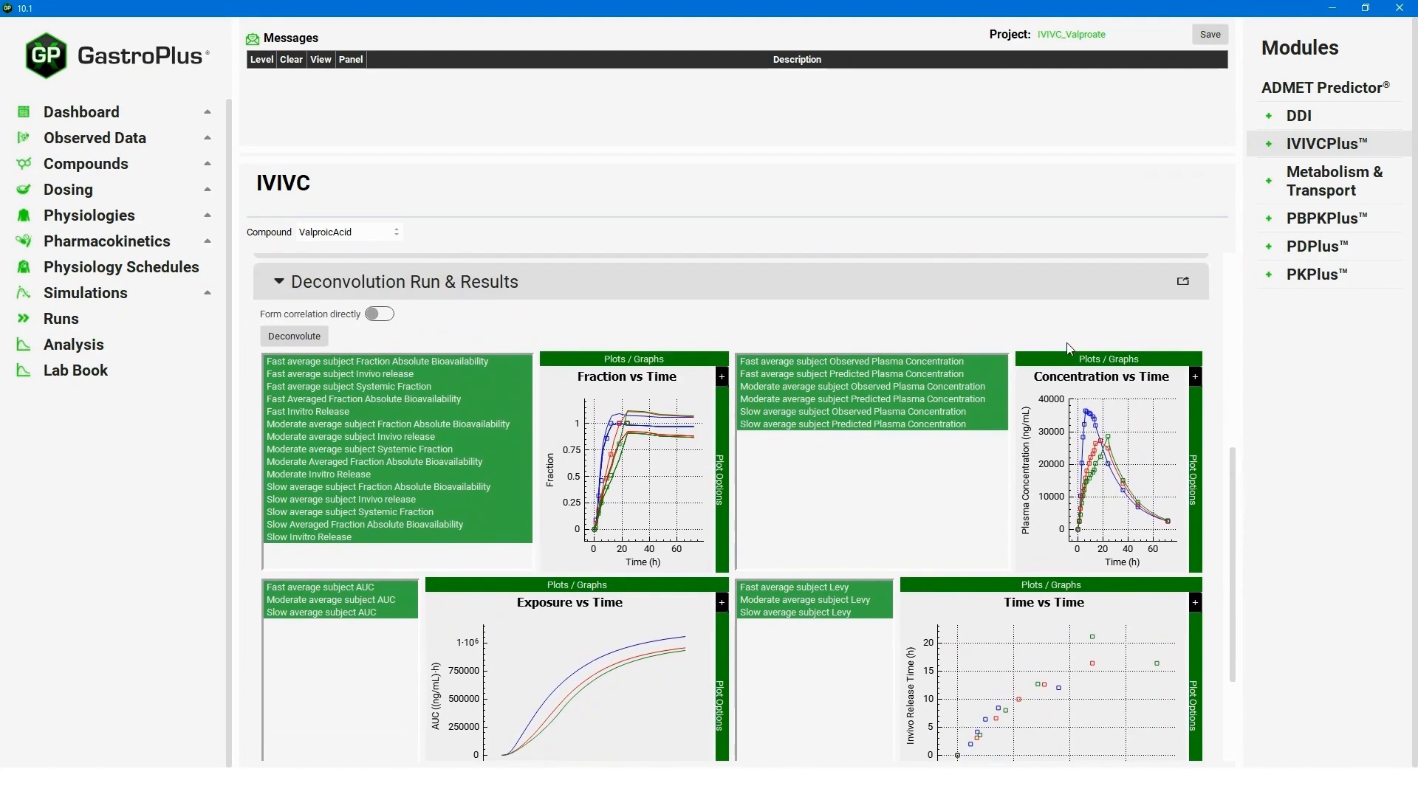
# View the deconvolution results enlarged in a separate maximized window and close that window.
pyautogui.click(1181, 282)
pyautogui.moveTo(1182, 282); pyautogui.dragTo(412, 153)
pyautogui.doubleClick(412, 153)
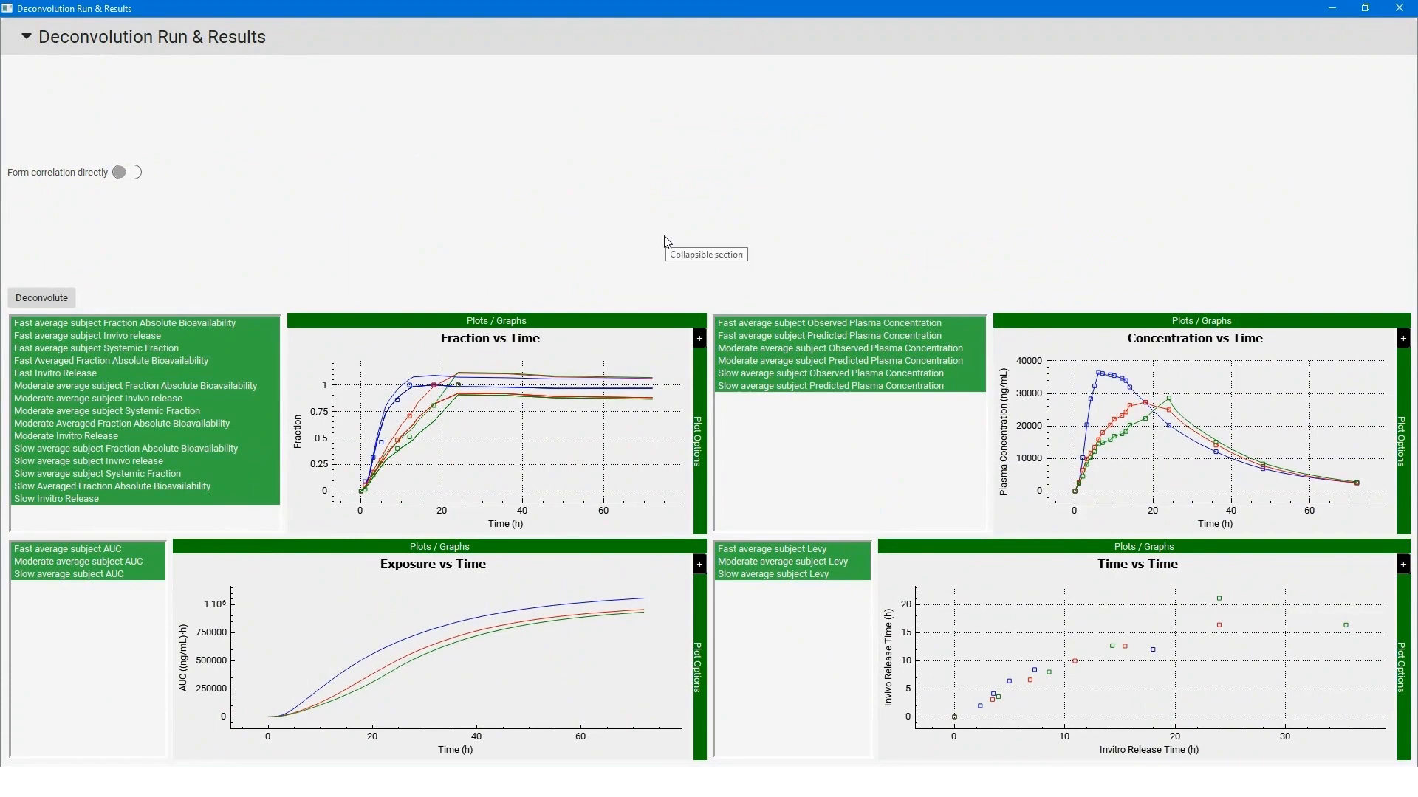
pyautogui.click(1401, 9)
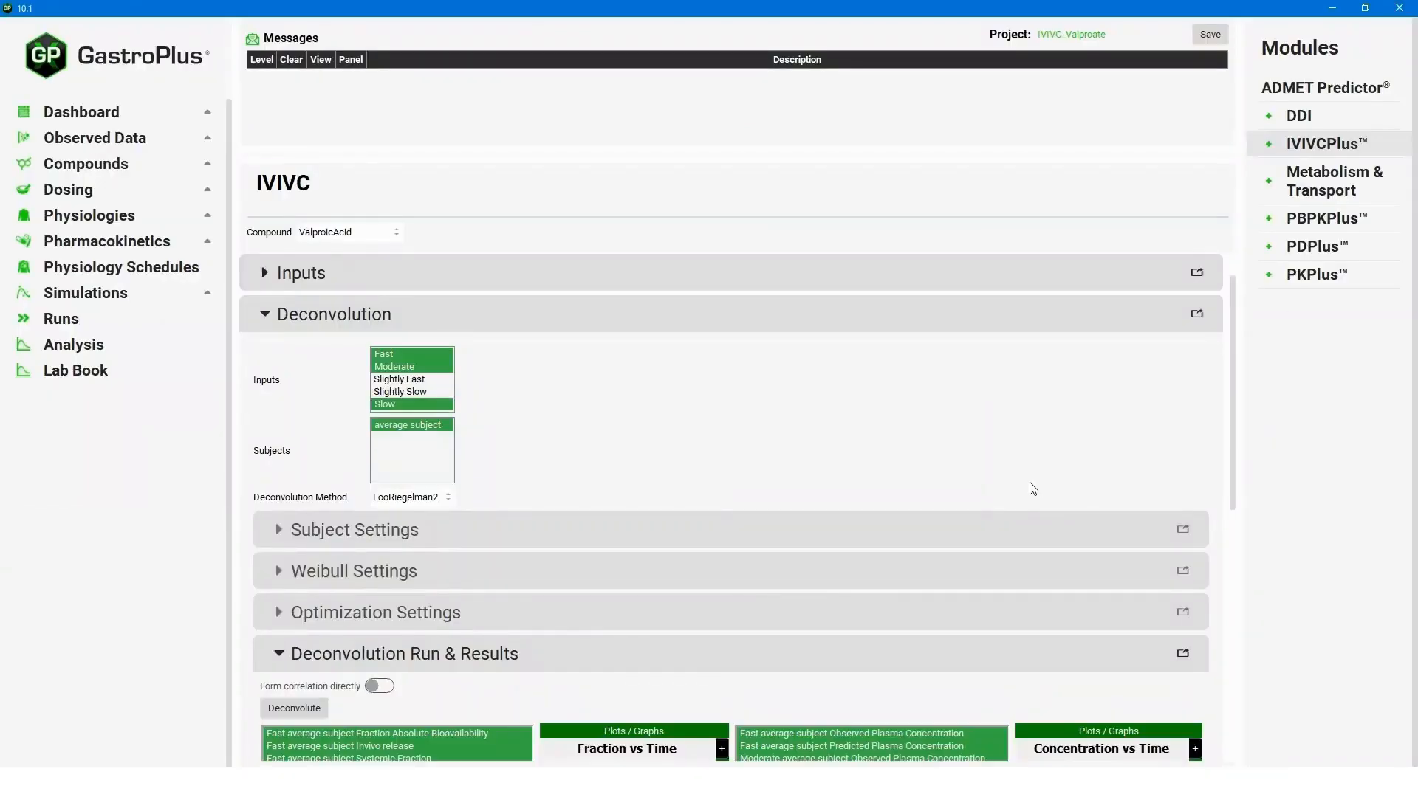
# Collapse the deconvolution and select the Linear, Power, SecondOrder and ThirdOrder correlation functions.
pyautogui.scroll(-1, 1234, 409)
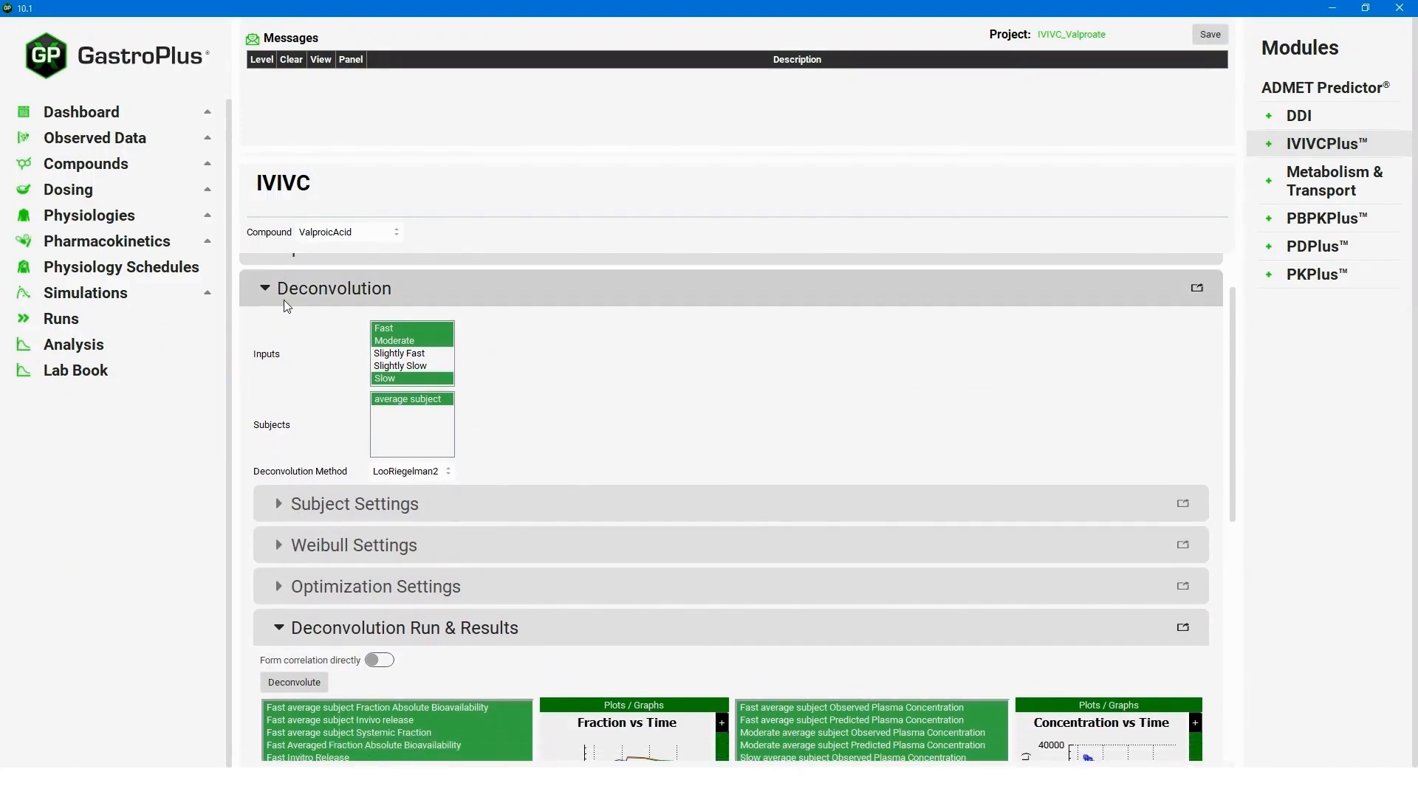
pyautogui.click(263, 293)
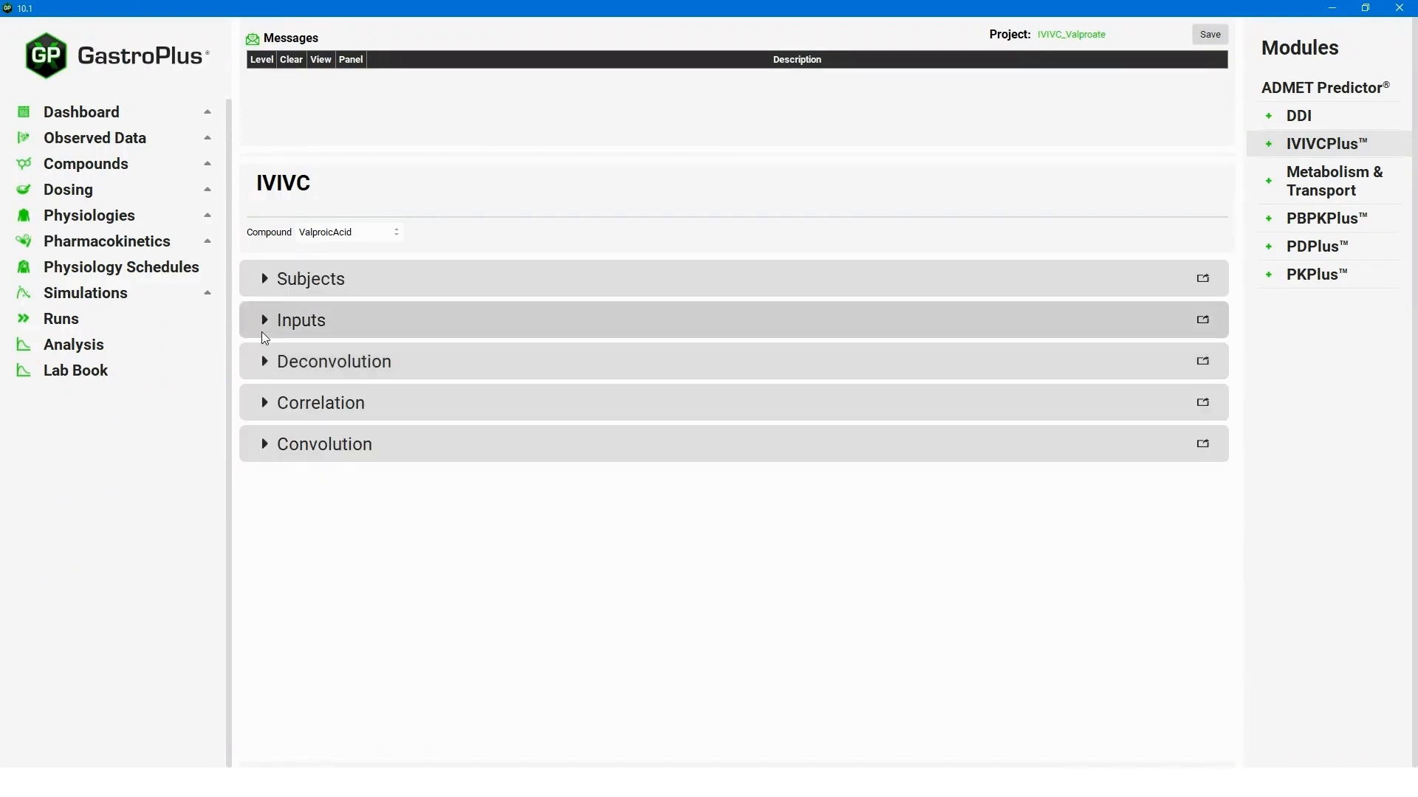
pyautogui.click(267, 412)
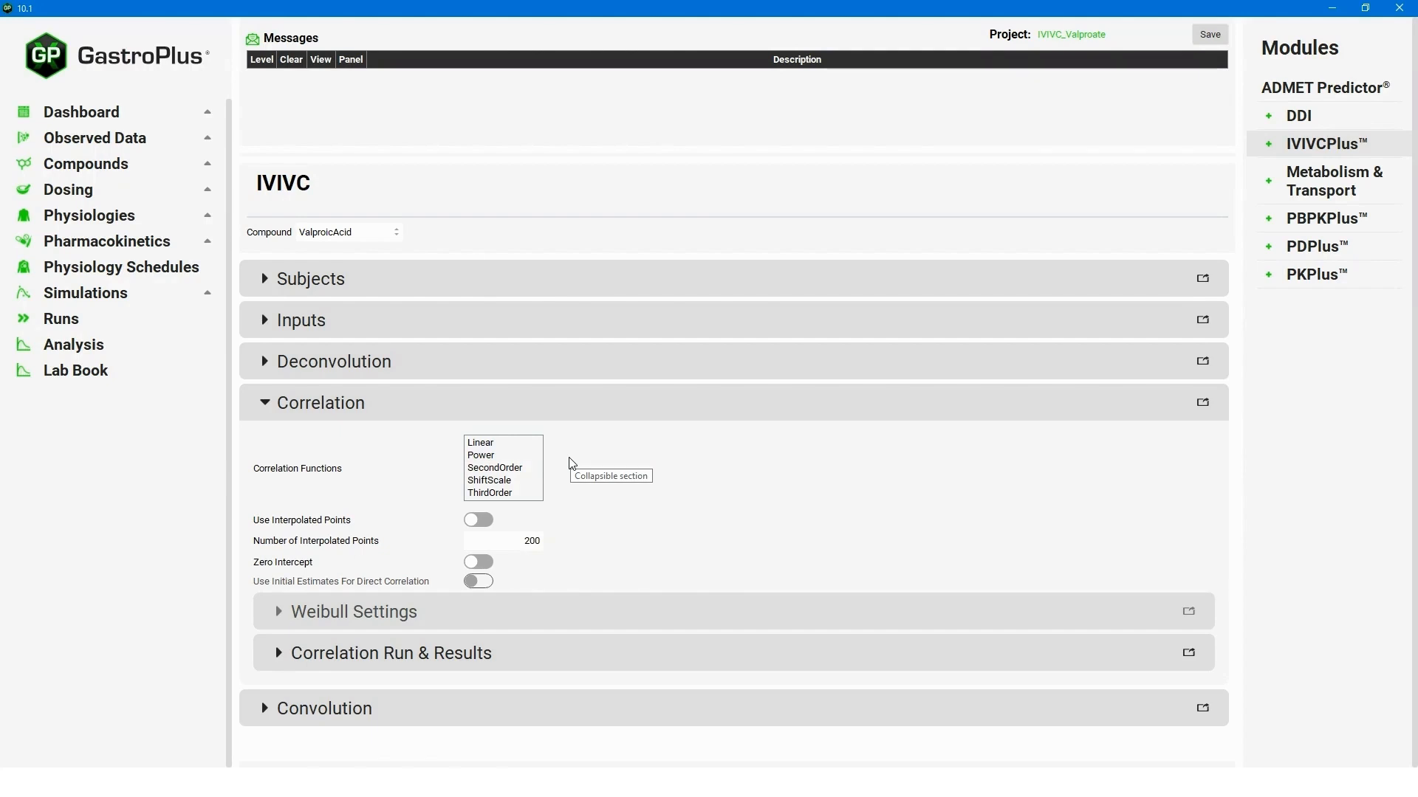
pyautogui.click(490, 444)
pyautogui.click(499, 453)
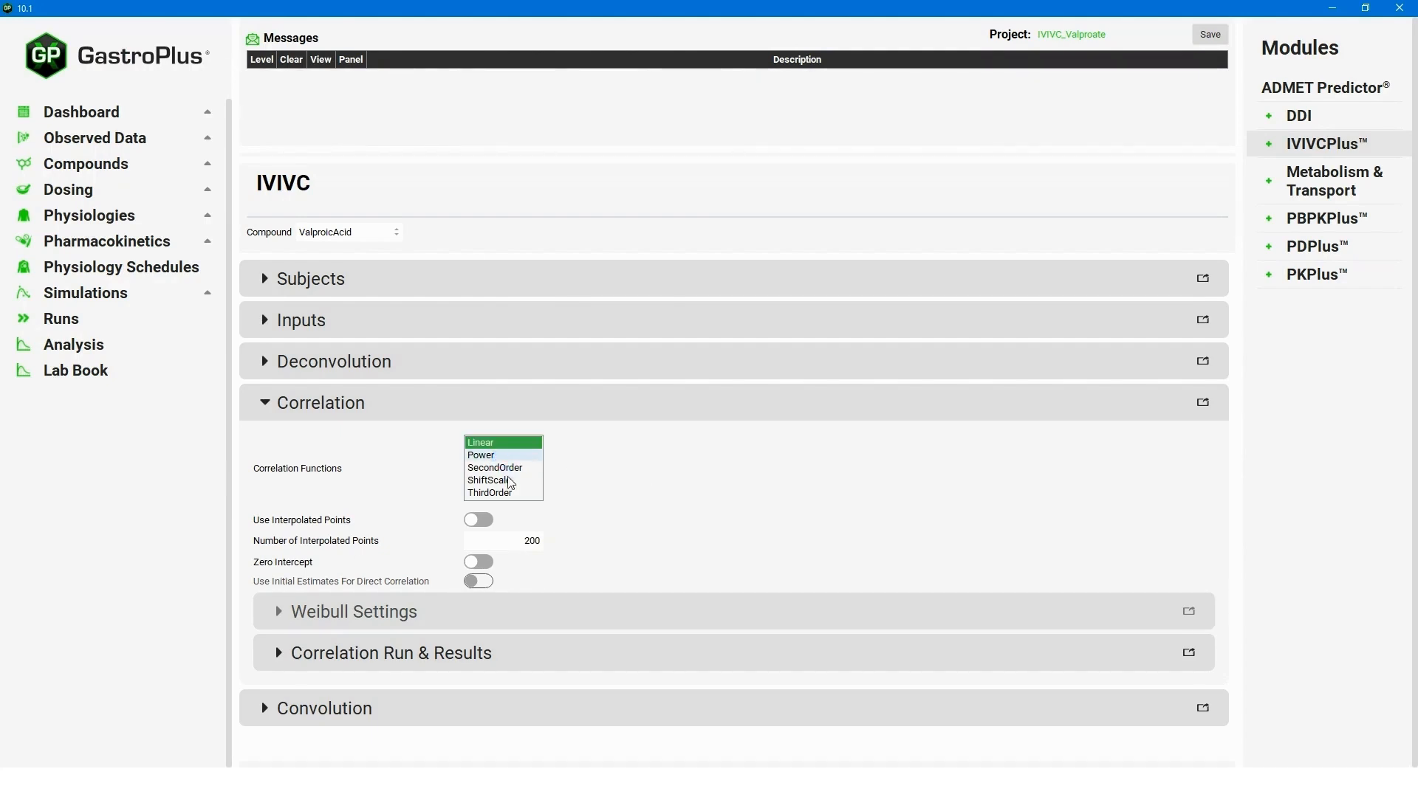
pyautogui.click(506, 494)
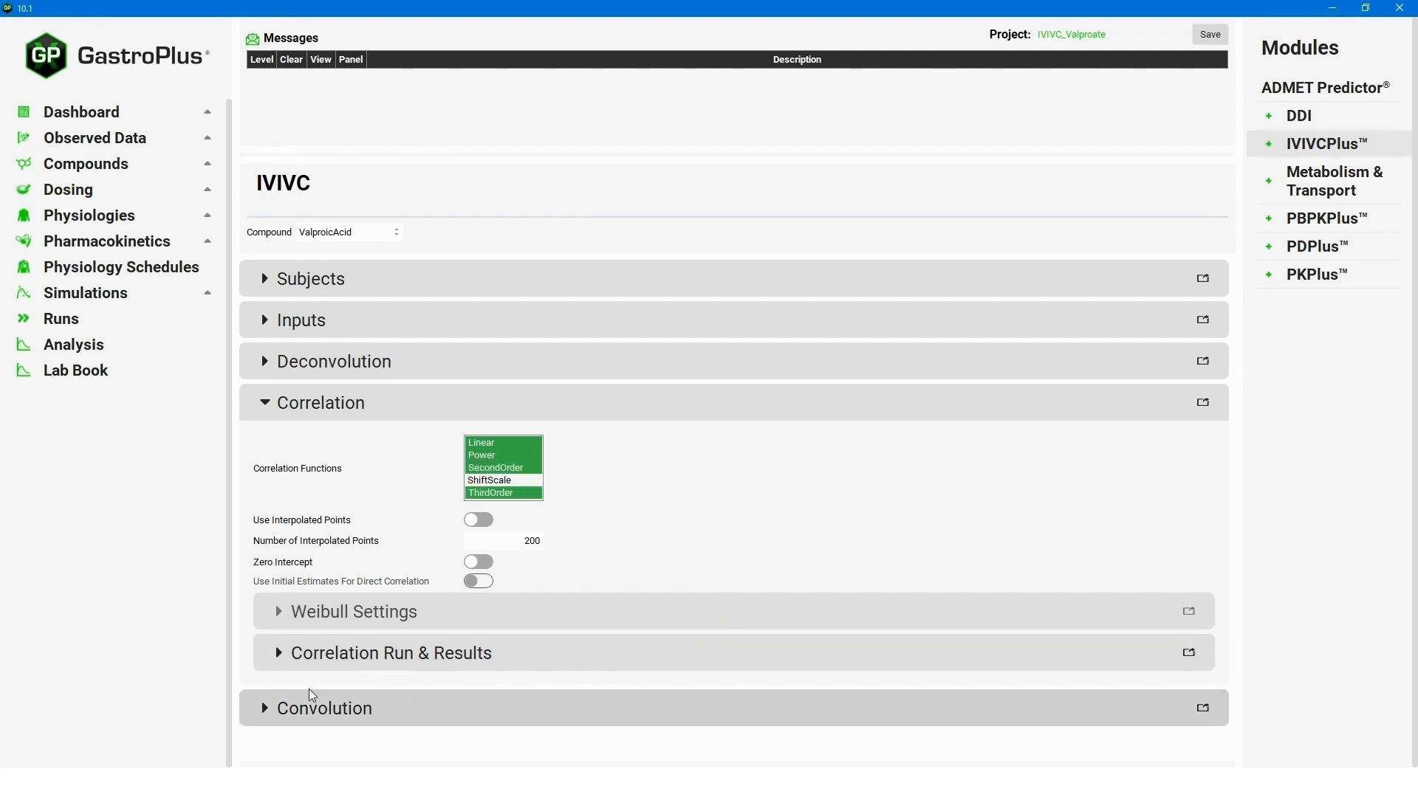
# Expand the correlation run and results and form the correlation with the AkaikeInformationCriterion selection criterion.
pyautogui.click(279, 656)
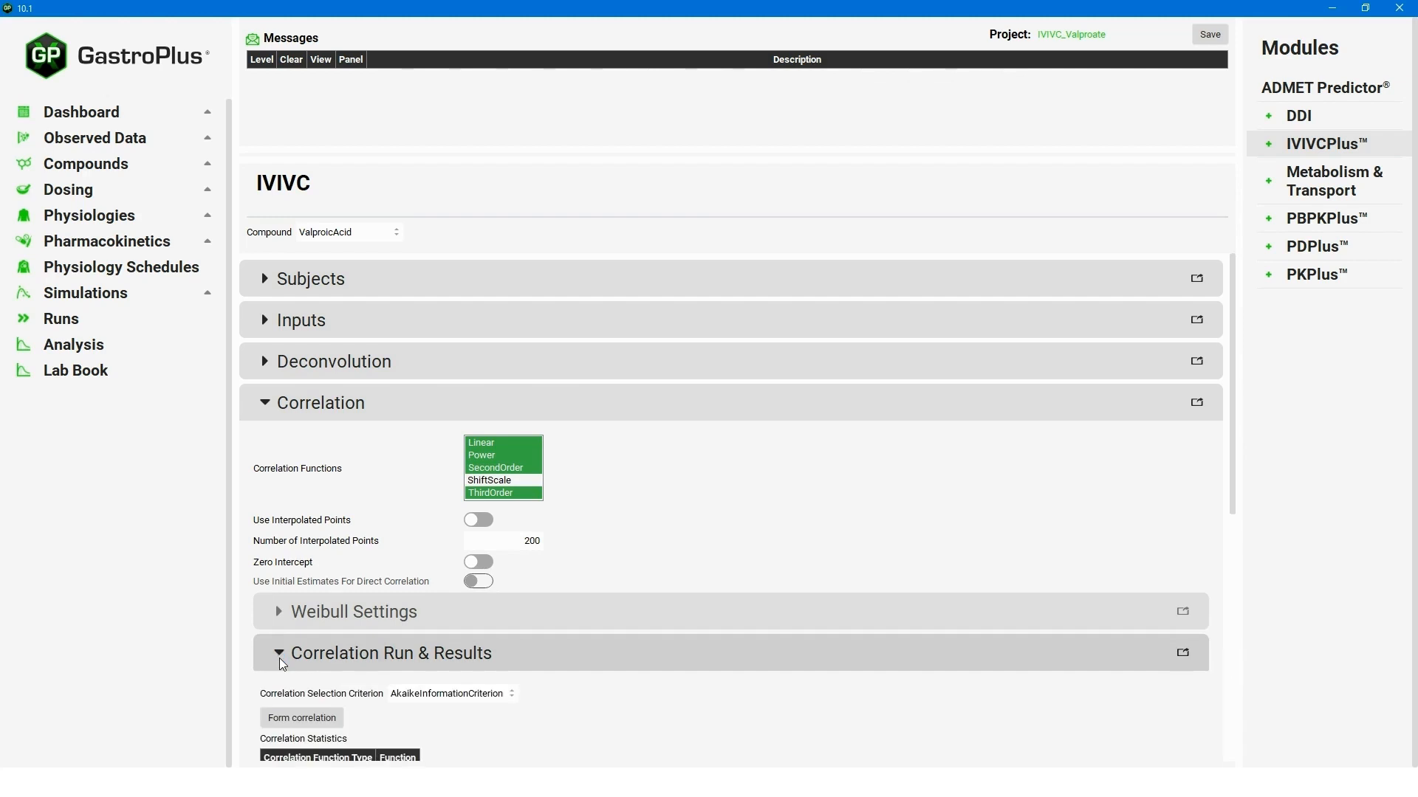
pyautogui.scroll(-2, 587, 678)
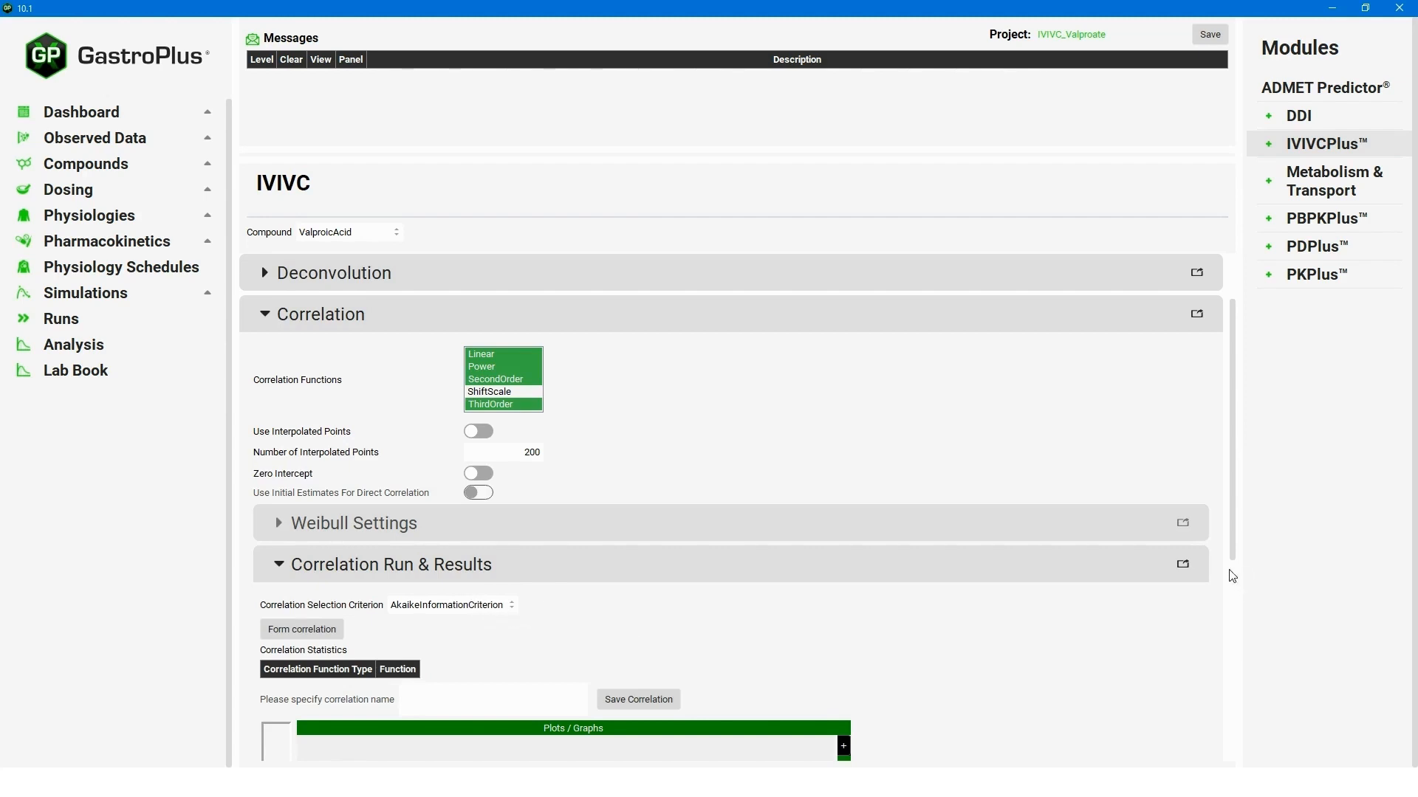
pyautogui.scroll(-2, 1234, 558)
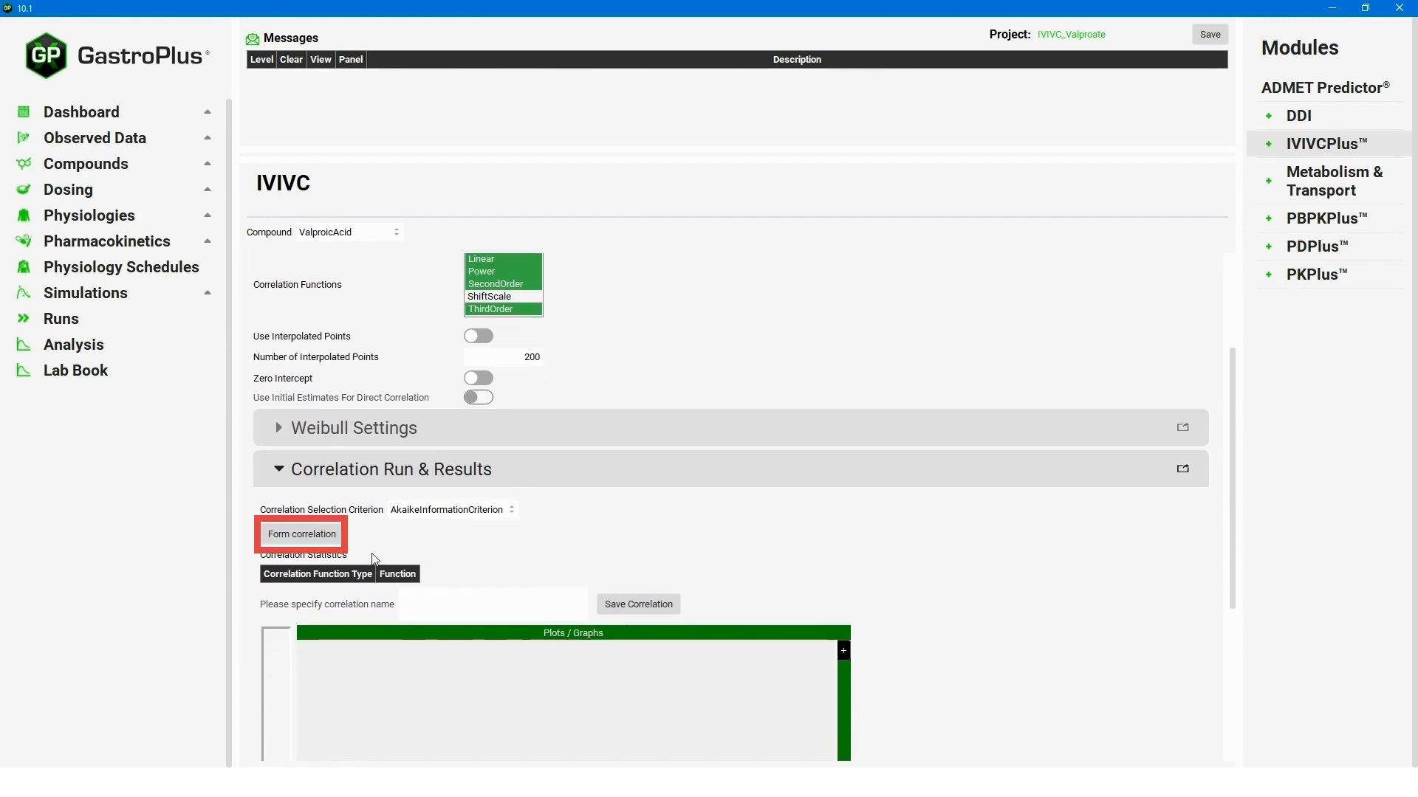
pyautogui.click(308, 535)
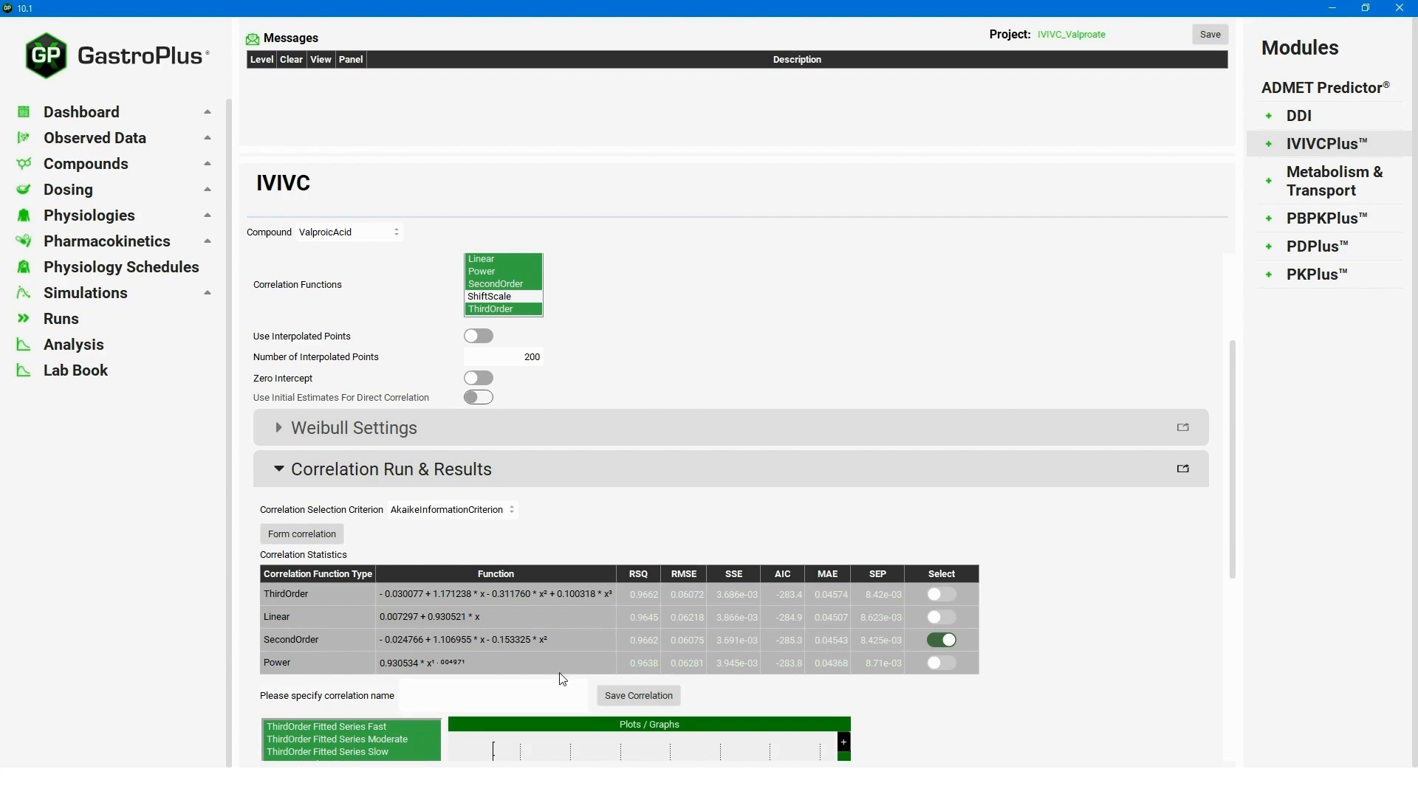
# Remove the ThirdOrder, Linear and Power fitted series from the correlation plot, leaving the SecondOrder fits with the Fast, Moderate and Slow data.
pyautogui.moveTo(1233, 487); pyautogui.dragTo(1137, 666)
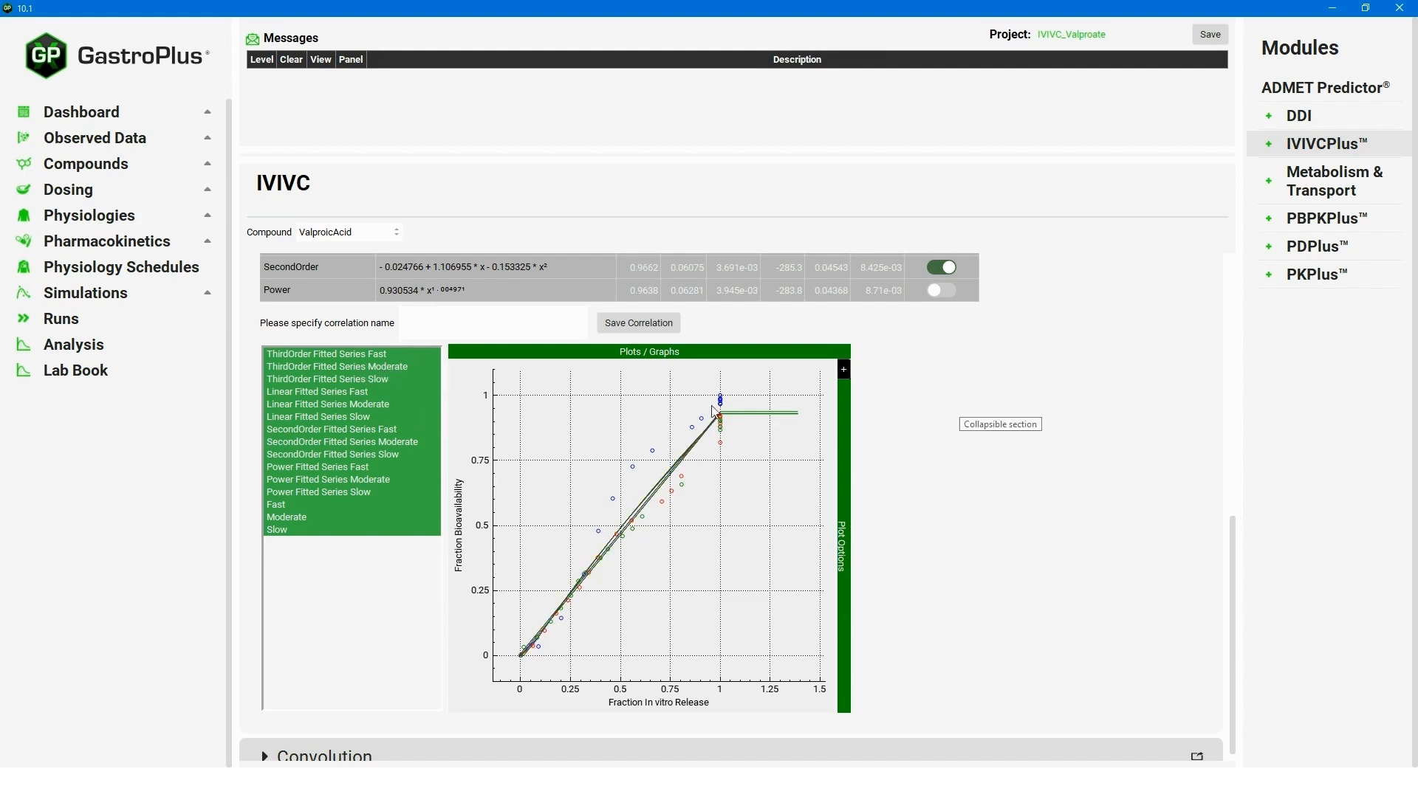
pyautogui.click(294, 355)
pyautogui.click(294, 367)
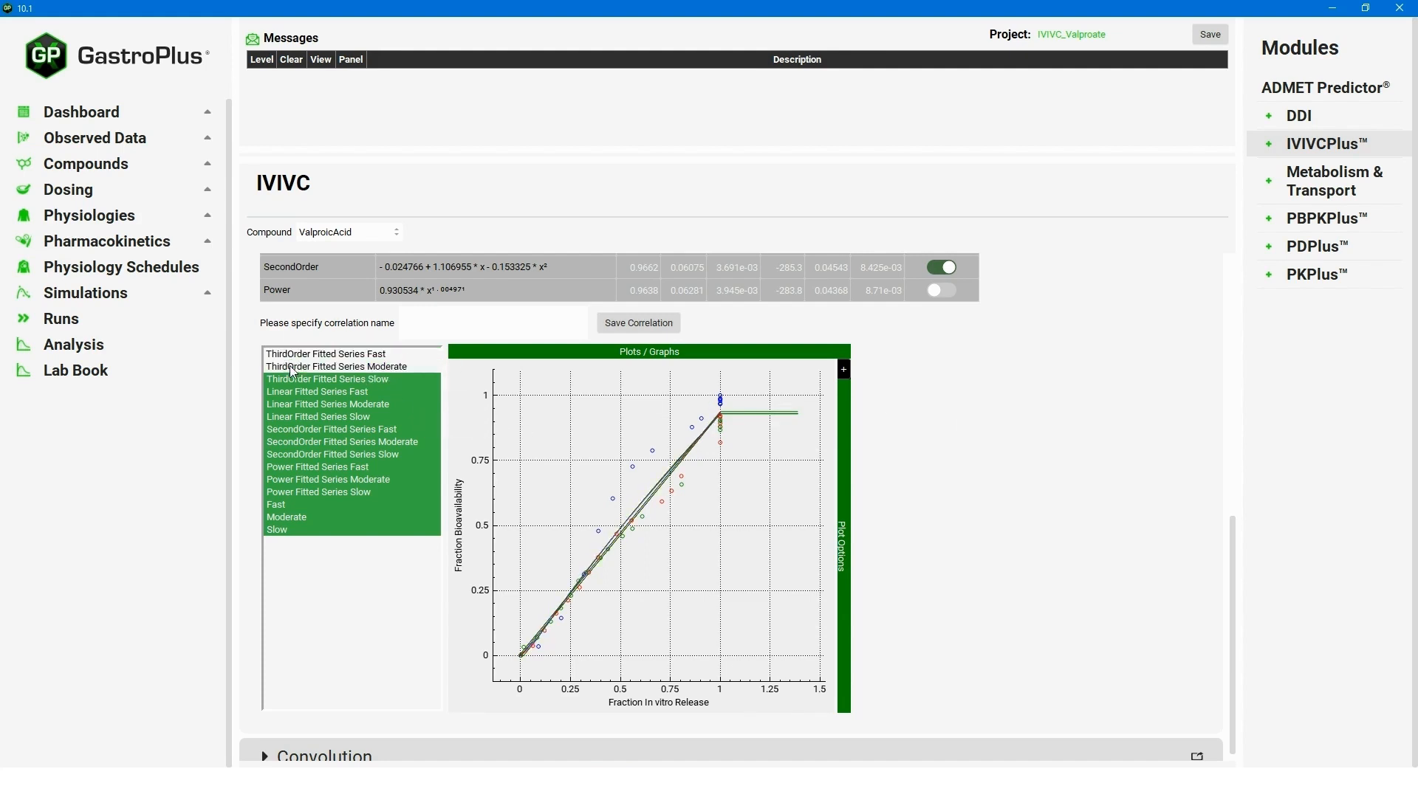
pyautogui.click(294, 379)
pyautogui.click(294, 392)
pyautogui.click(293, 405)
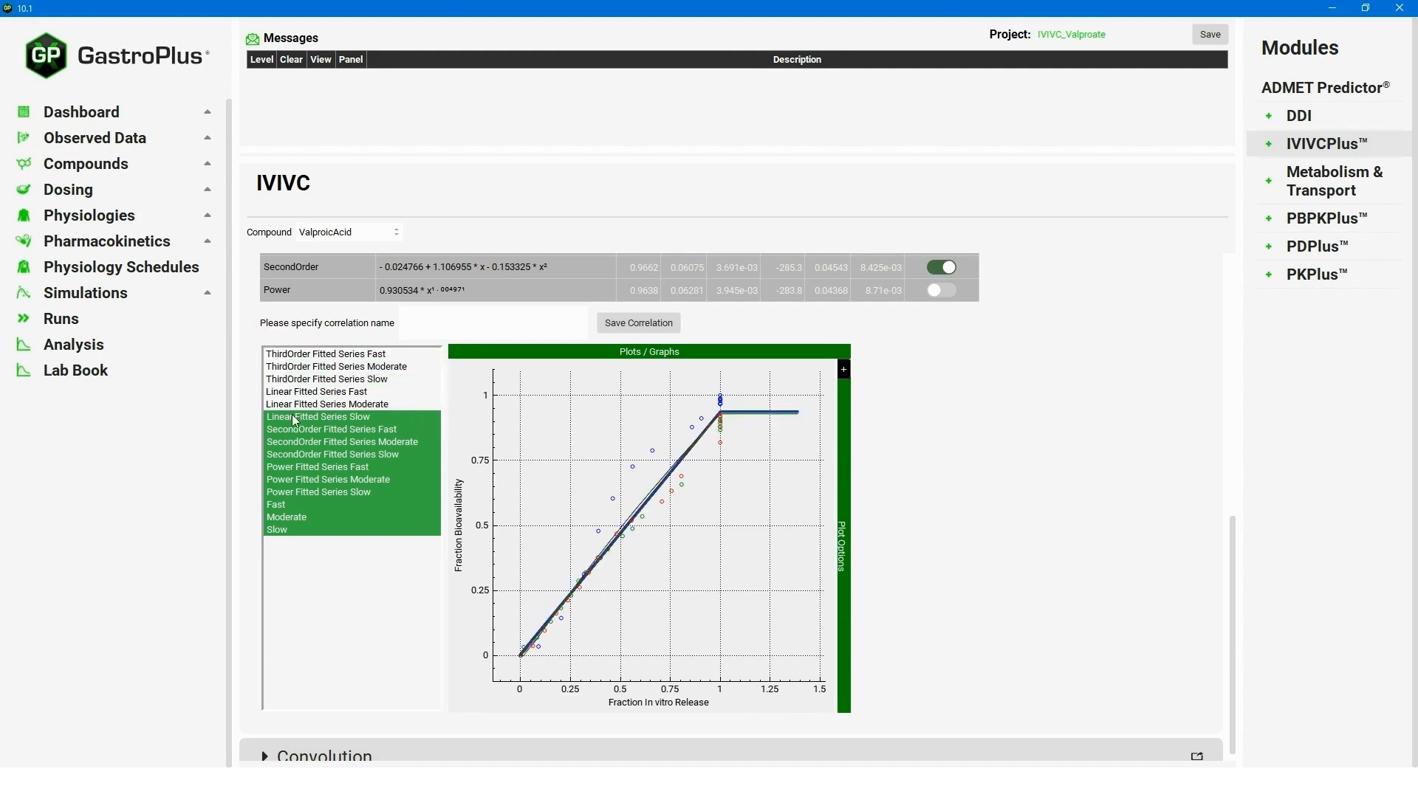
pyautogui.click(293, 417)
pyautogui.click(294, 467)
pyautogui.click(293, 479)
pyautogui.click(294, 492)
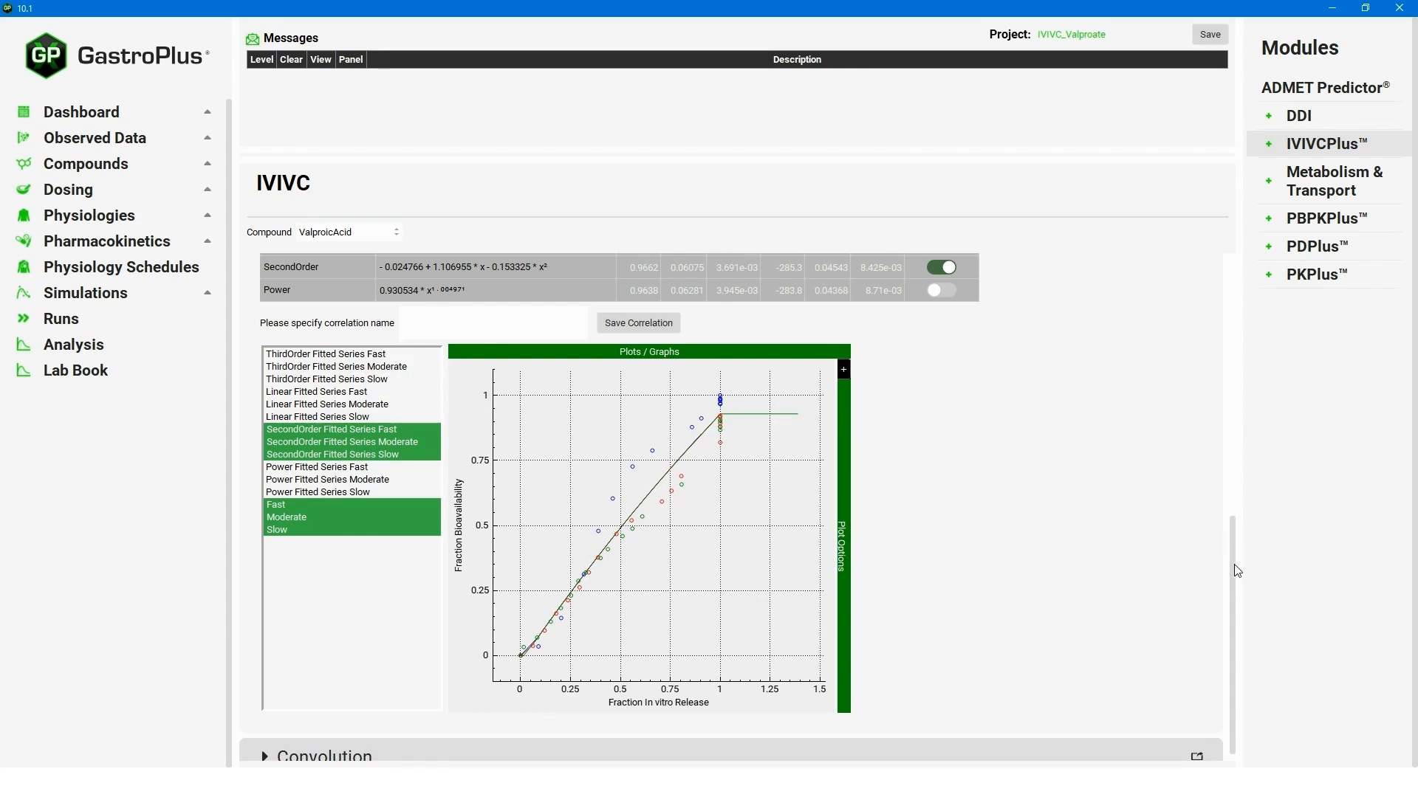
# Save the SecondOrder correlation under the name "Comparmental Deconvolution" and clear the resulting message.
pyautogui.scroll(-1, 1239, 571)
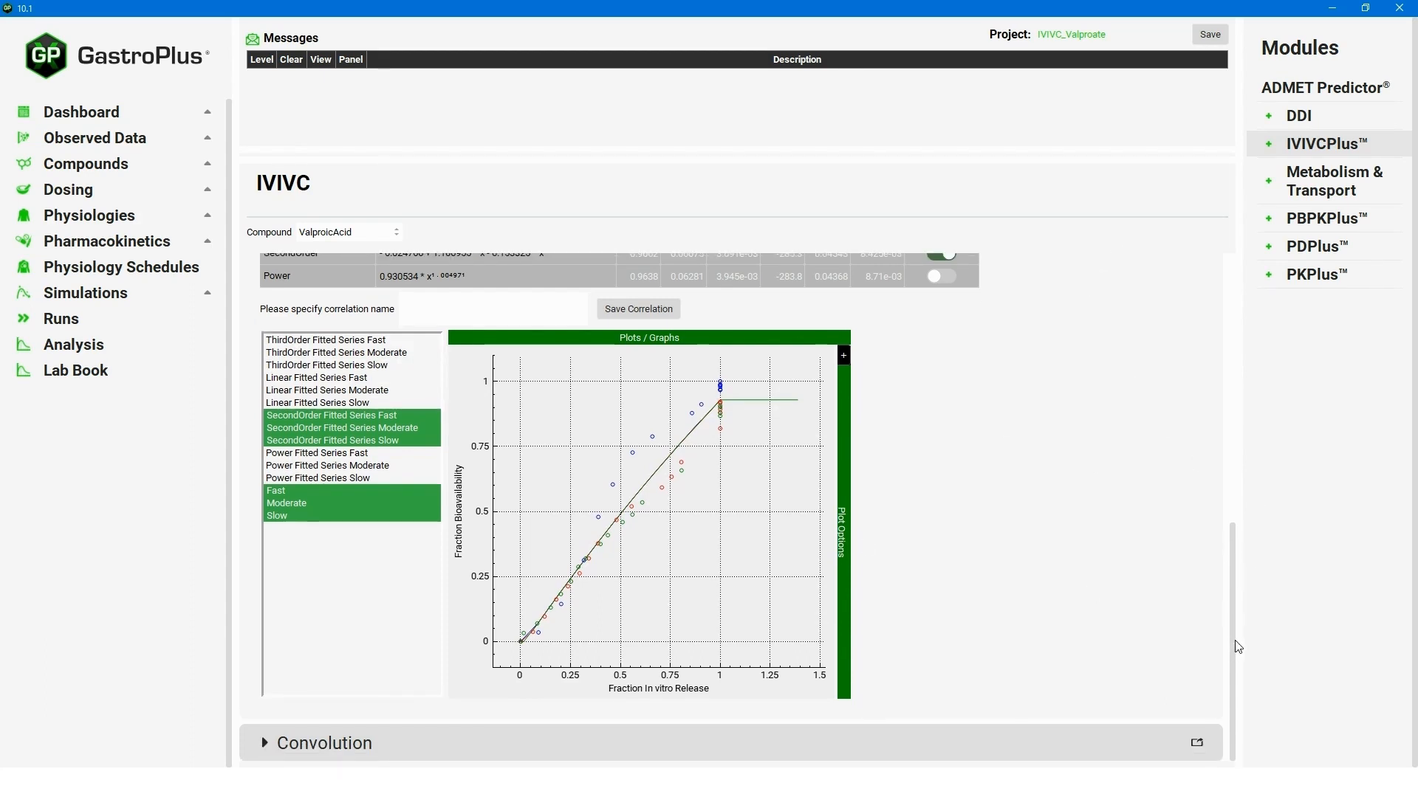
pyautogui.moveTo(1239, 647); pyautogui.dragTo(1245, 545)
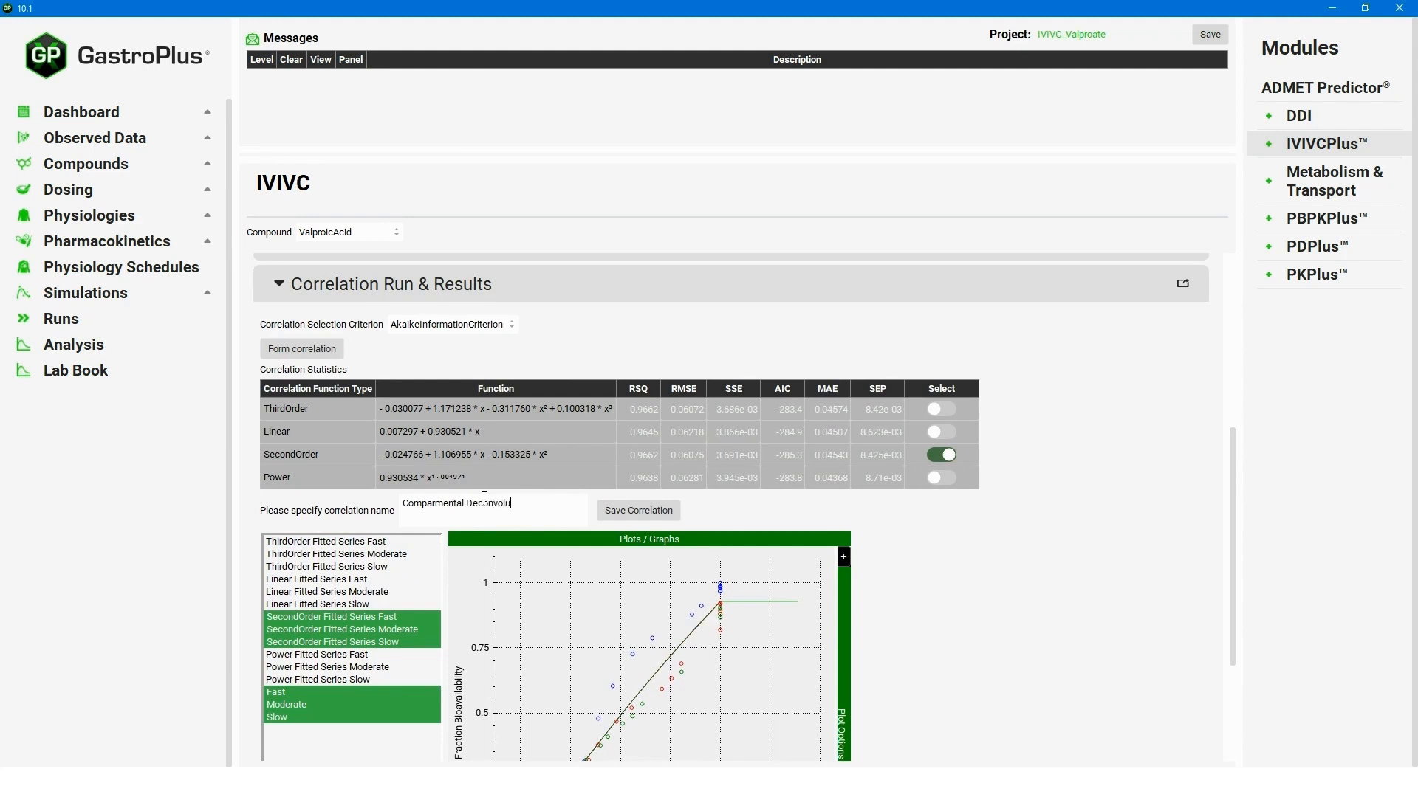
pyautogui.click(653, 510)
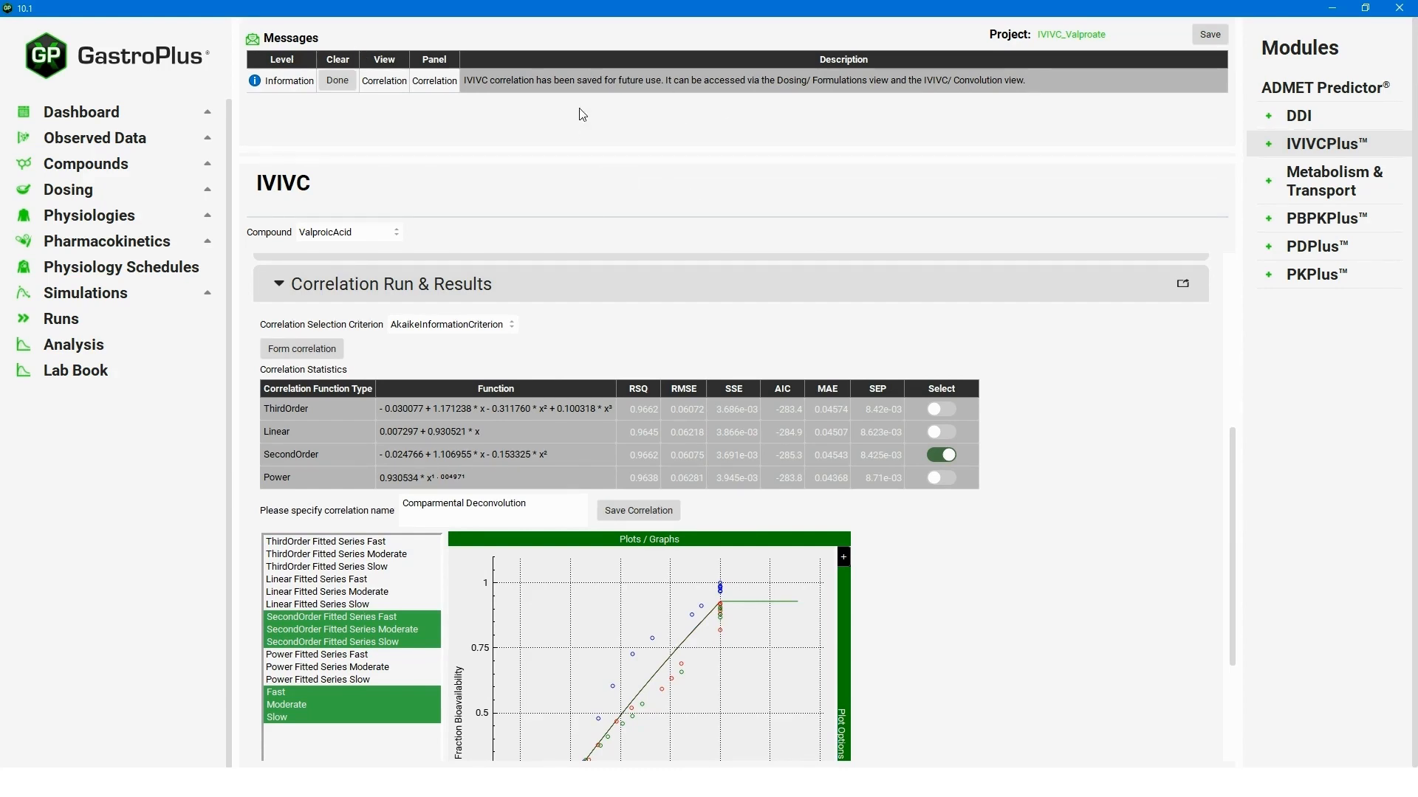
pyautogui.click(346, 82)
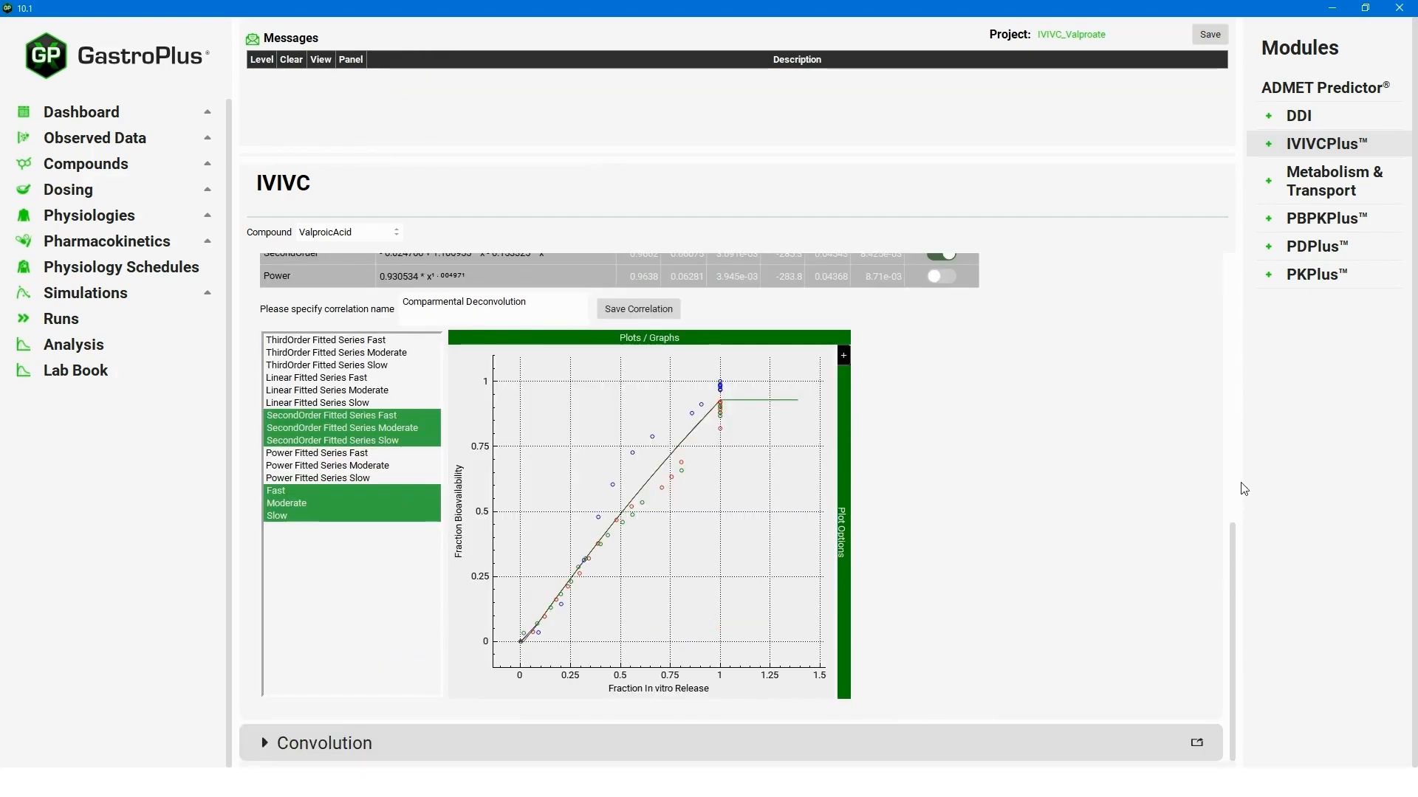
# Collapse the correlation run and results and expand the Convolution section.
pyautogui.moveTo(1234, 546); pyautogui.dragTo(1241, 422)
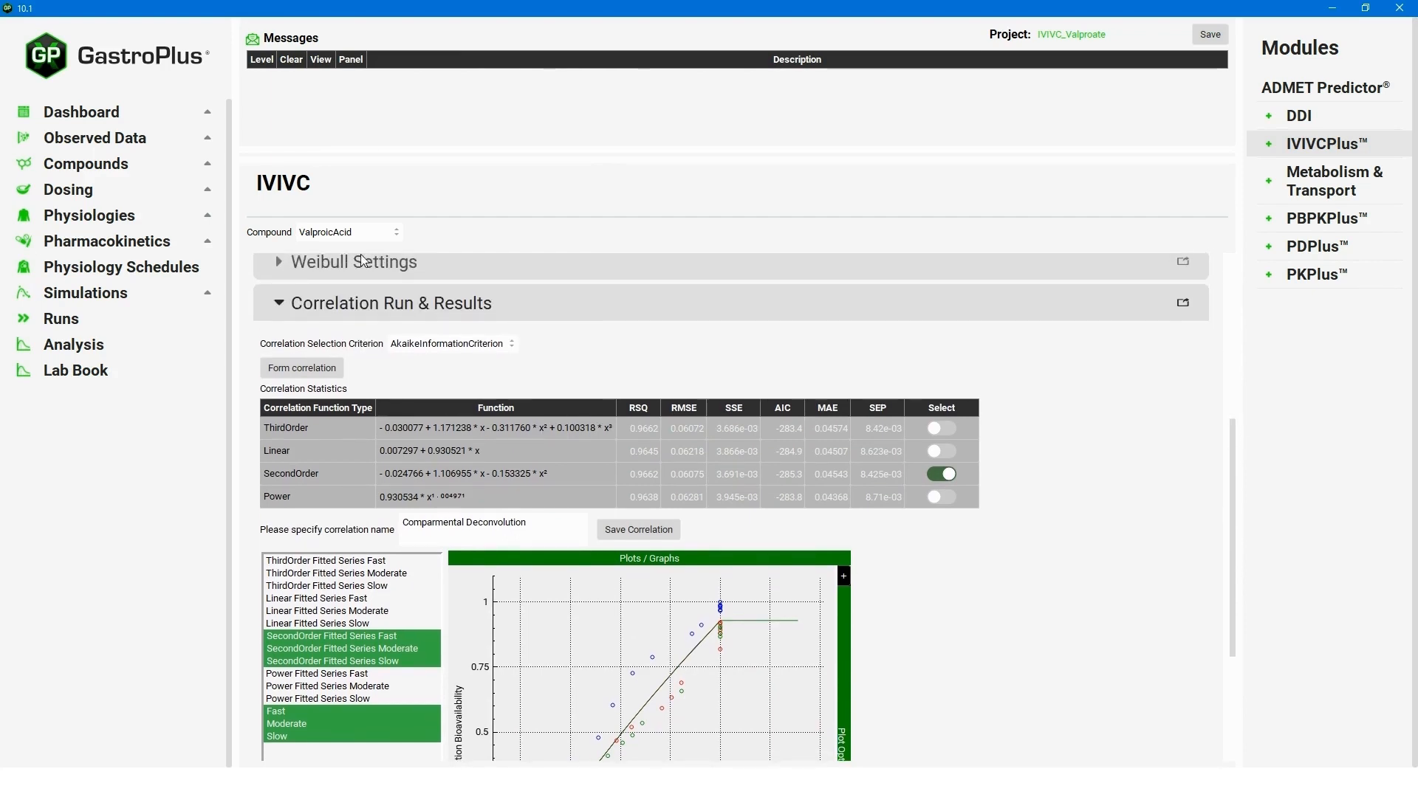
pyautogui.click(278, 304)
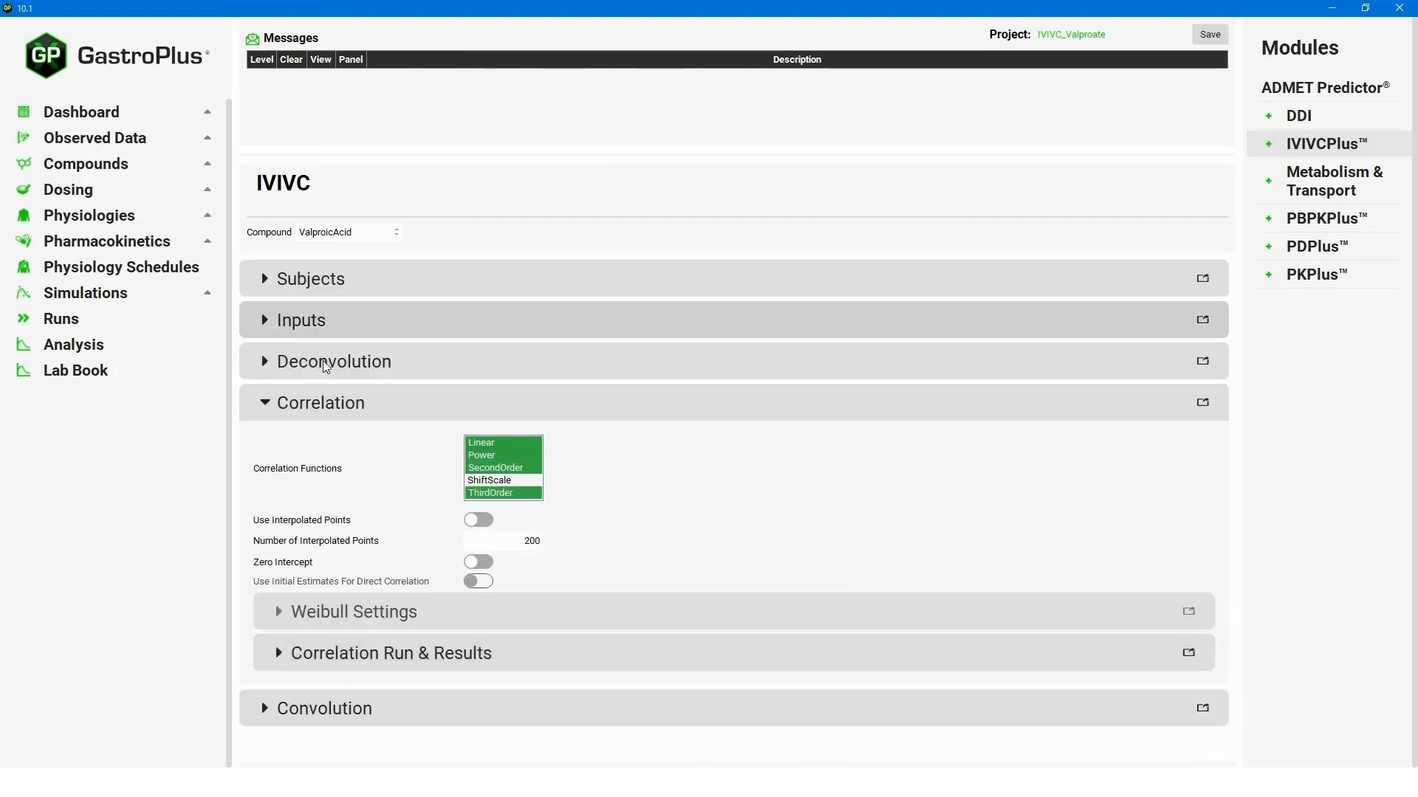
pyautogui.click(262, 709)
pyautogui.scroll(-2, 292, 708)
pyautogui.scroll(-1, 605, 580)
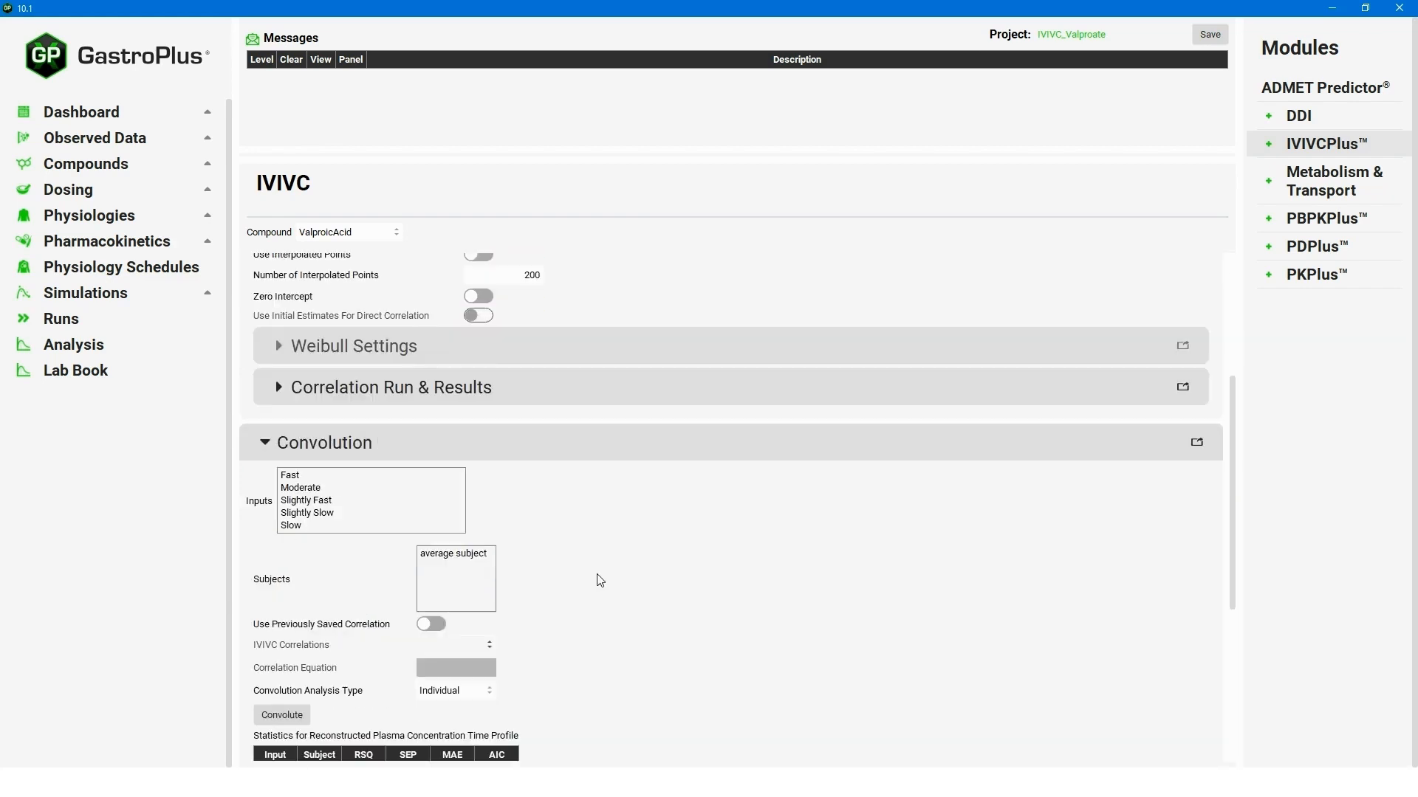
# Run the convolution for the Fast, Moderate and Slow inputs with the average subject and view its validation statistics and plots.
pyautogui.click(313, 477)
pyautogui.keyDown('ctrl'); pyautogui.click(313, 490); pyautogui.keyUp('ctrl')
pyautogui.keyDown('ctrl'); pyautogui.click(291, 527); pyautogui.keyUp('ctrl')
pyautogui.click(473, 555)
pyautogui.scroll(-3, 666, 676)
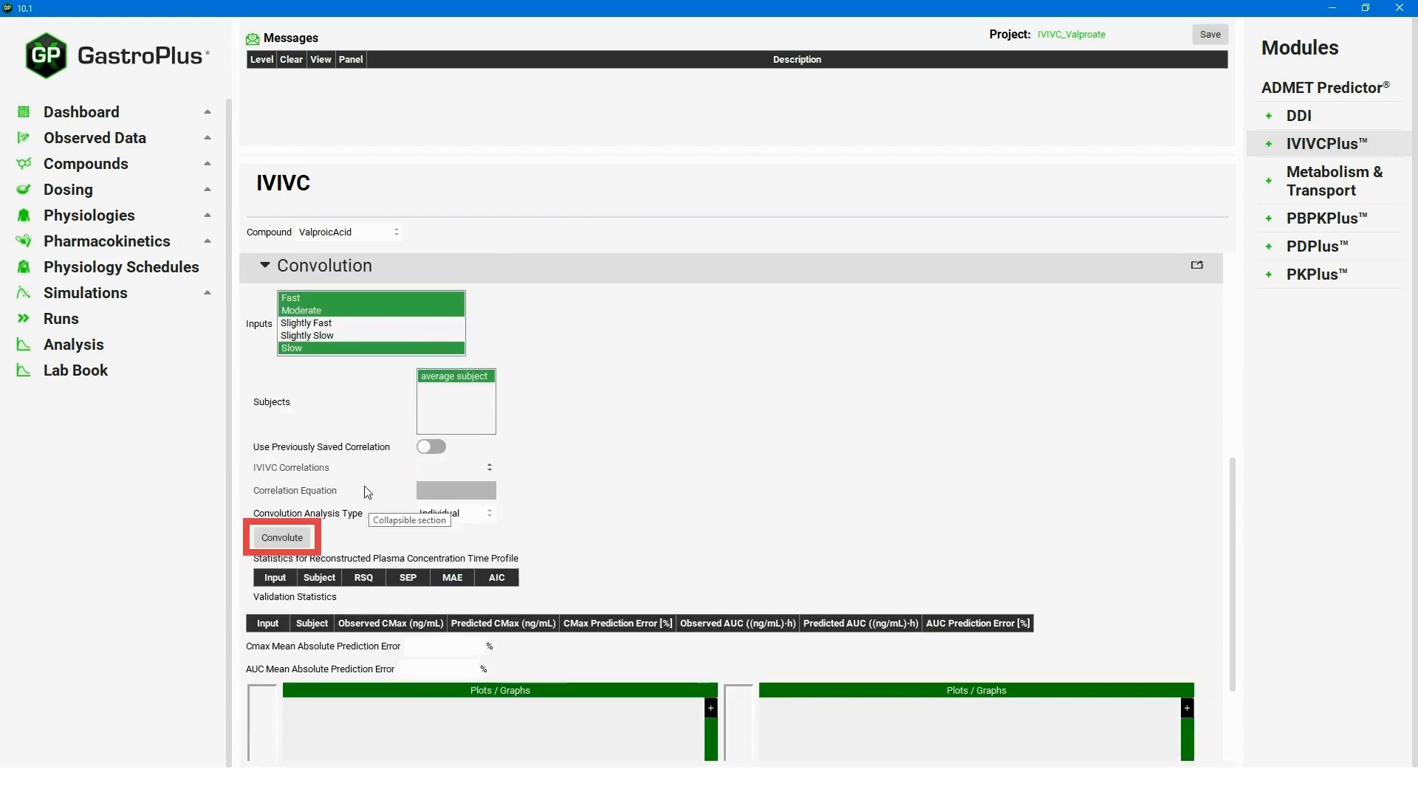
pyautogui.click(281, 538)
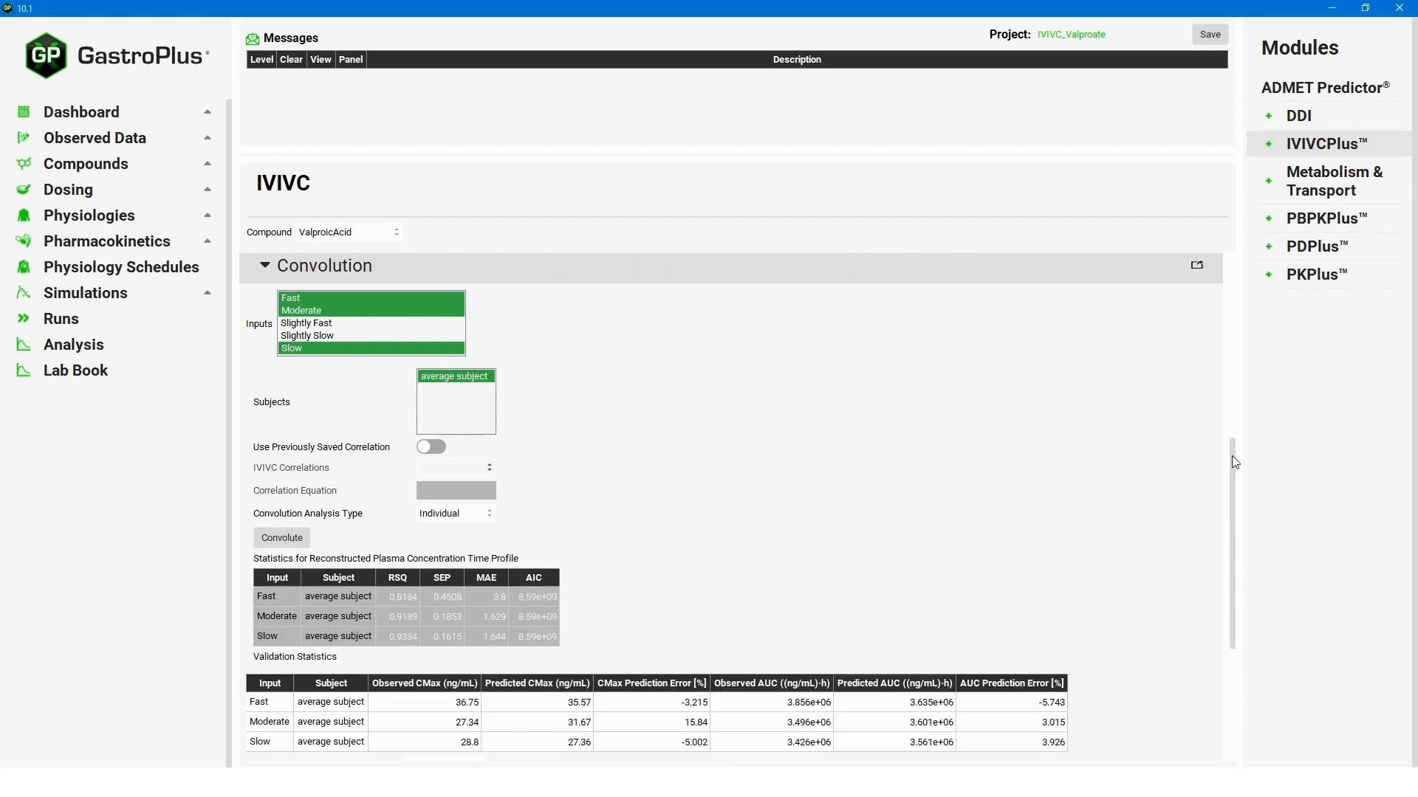
pyautogui.scroll(-3, 1240, 559)
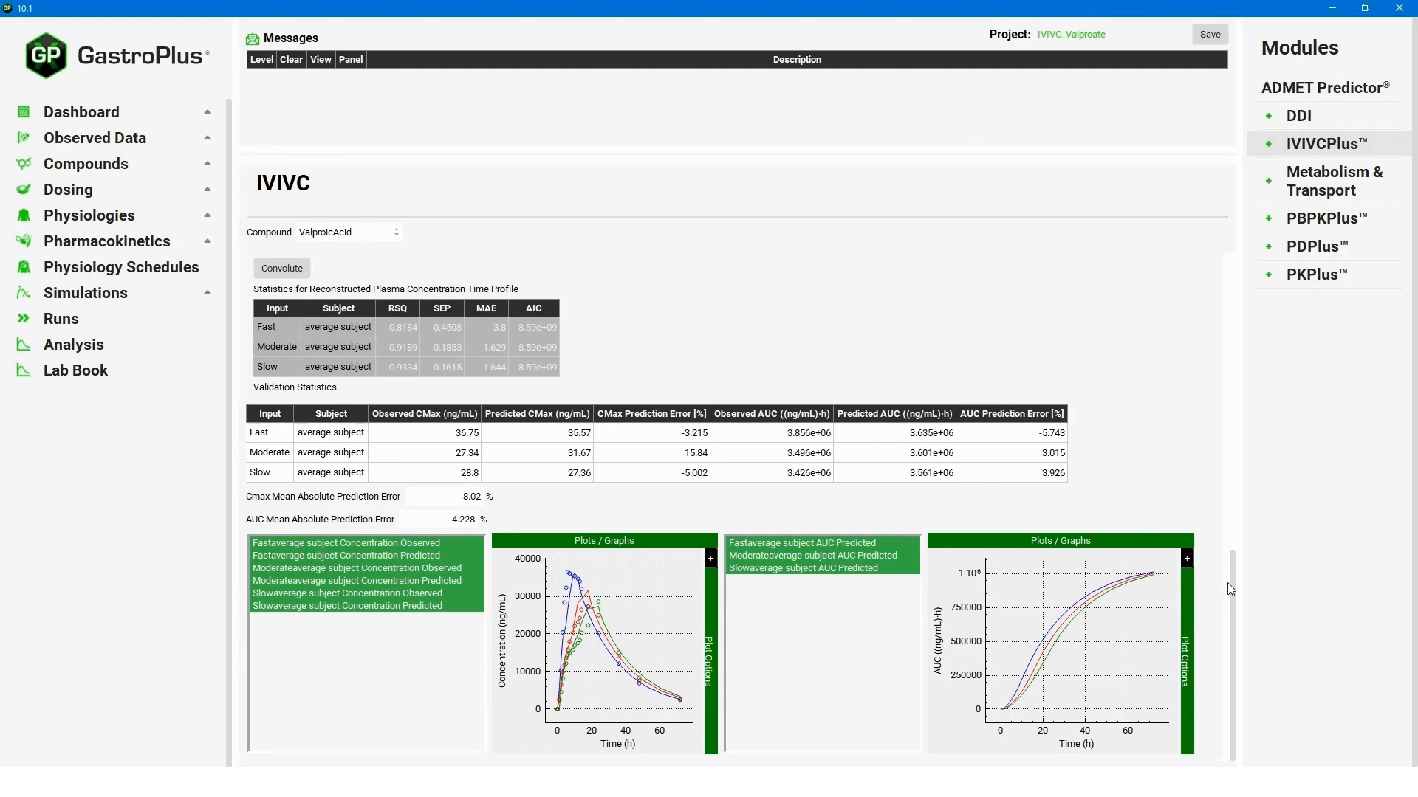
# Replace the convolution inputs with Slightly Fast and Slightly Slow, run the convolution and view its validation results.
pyautogui.moveTo(1231, 591); pyautogui.dragTo(1243, 446)
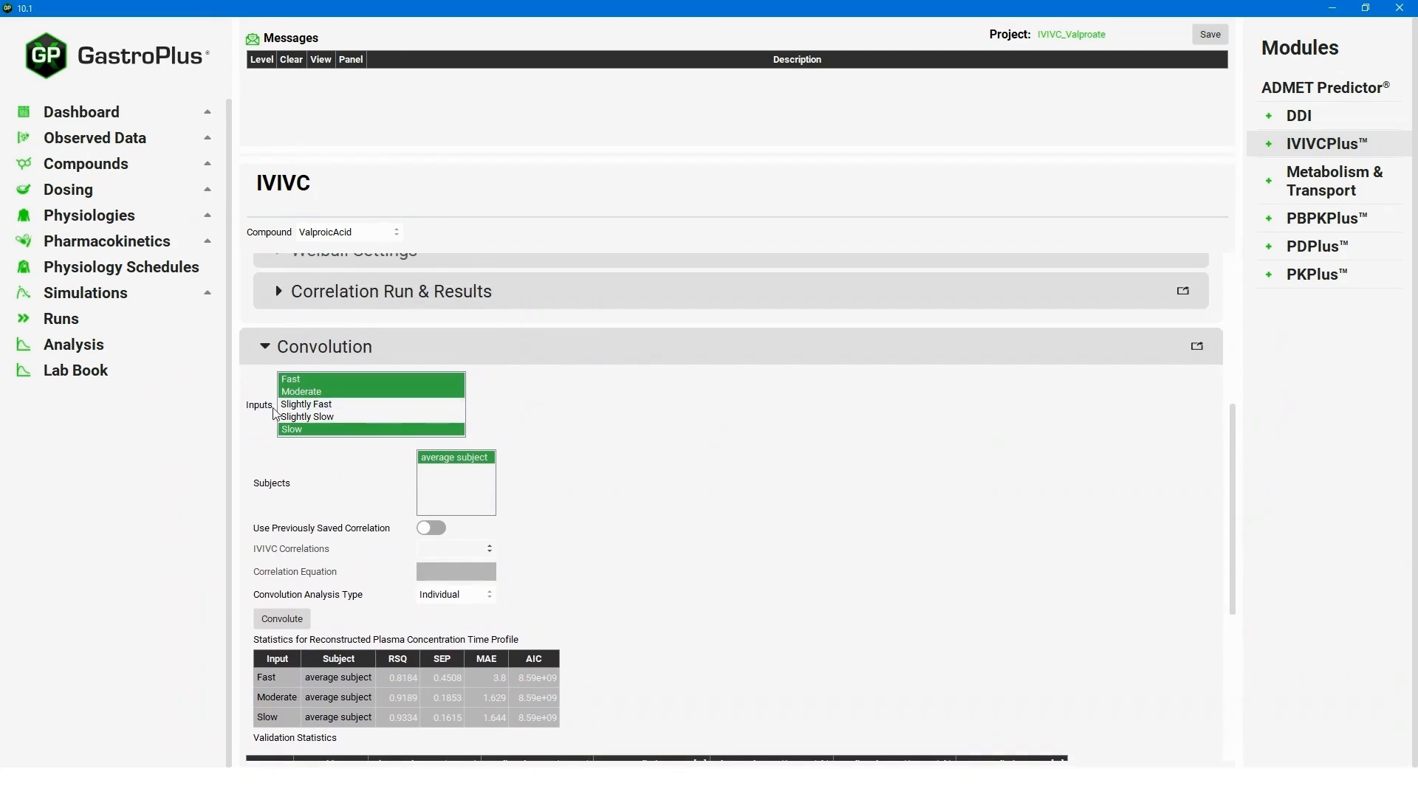
pyautogui.click(297, 378)
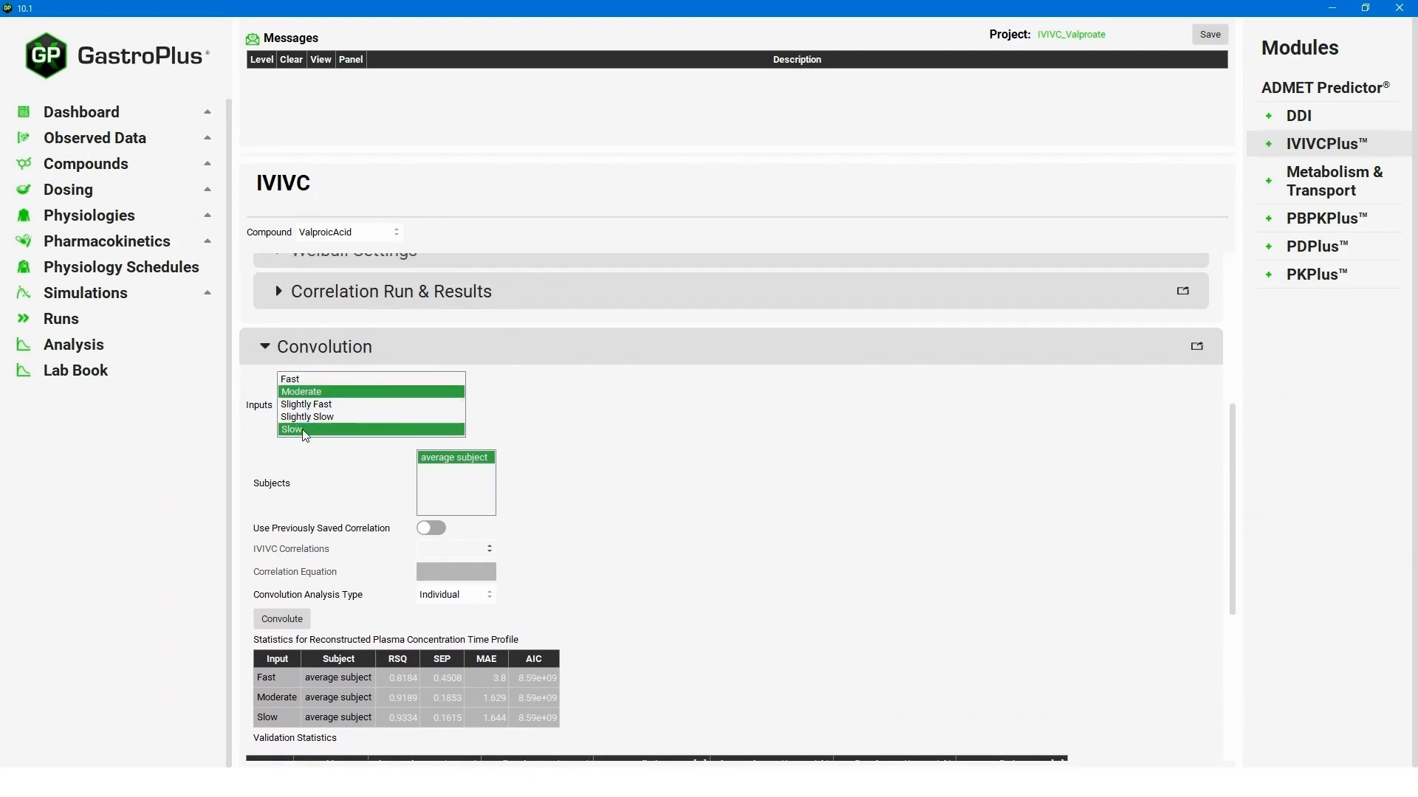
pyautogui.click(299, 392)
pyautogui.click(305, 431)
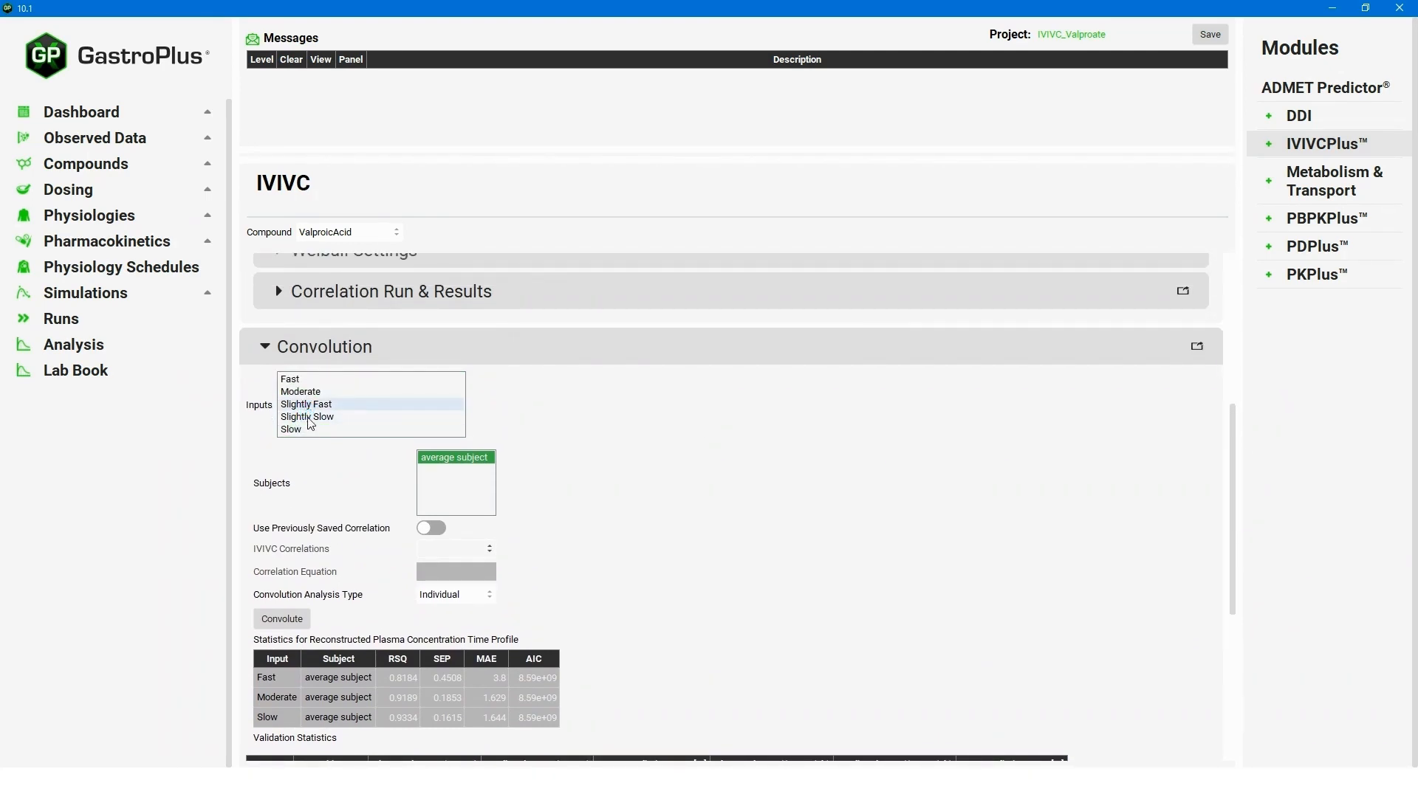
pyautogui.click(306, 405)
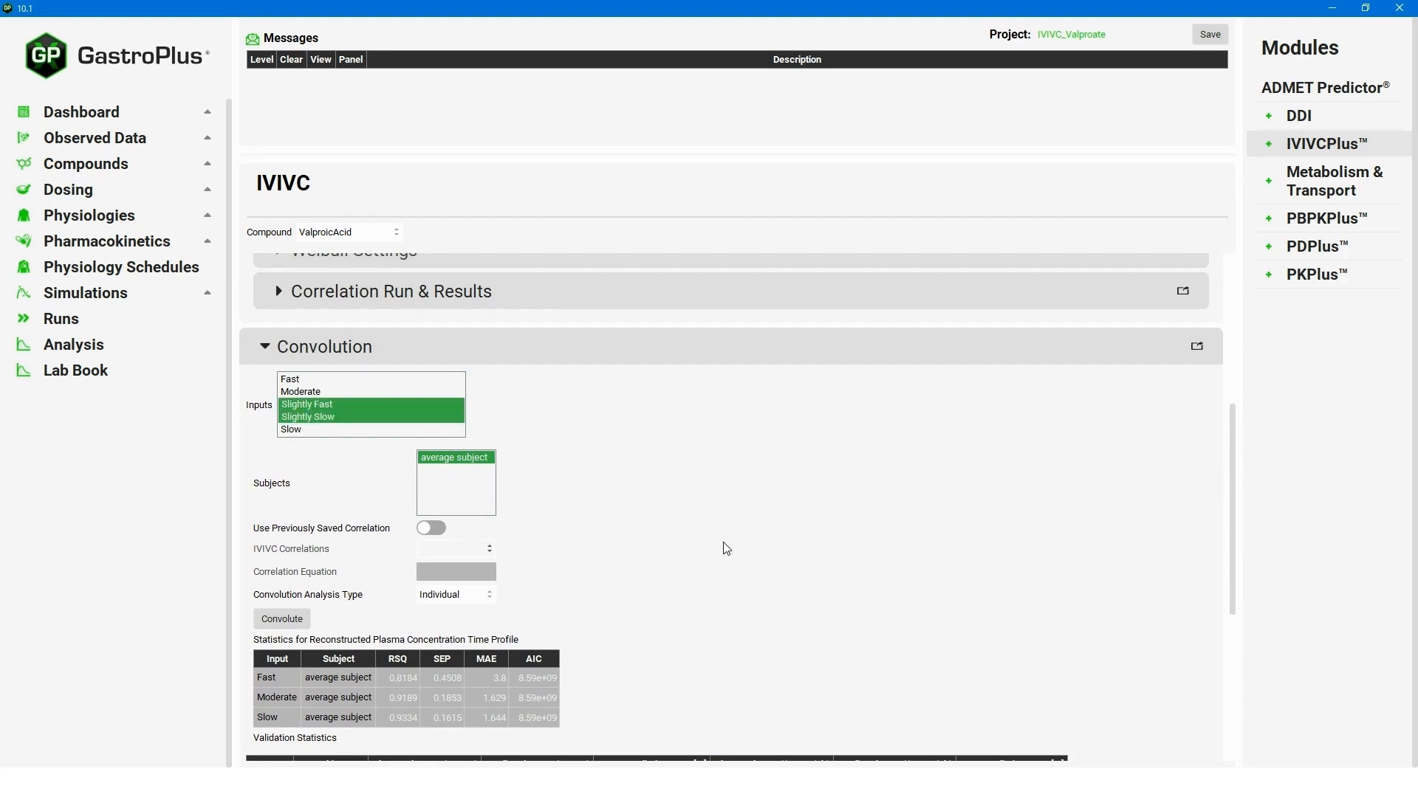
pyautogui.click(289, 626)
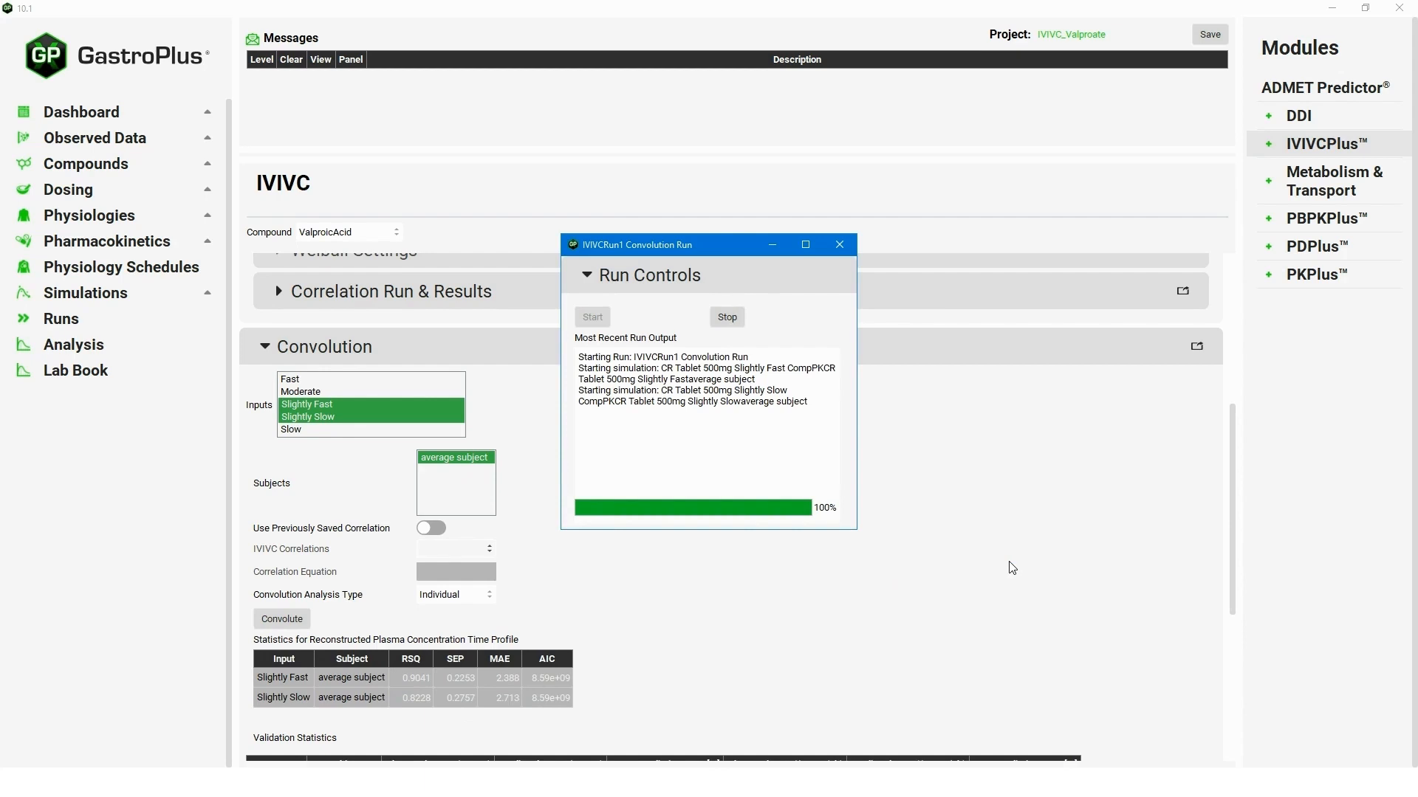
pyautogui.moveTo(1232, 491); pyautogui.dragTo(1228, 635)
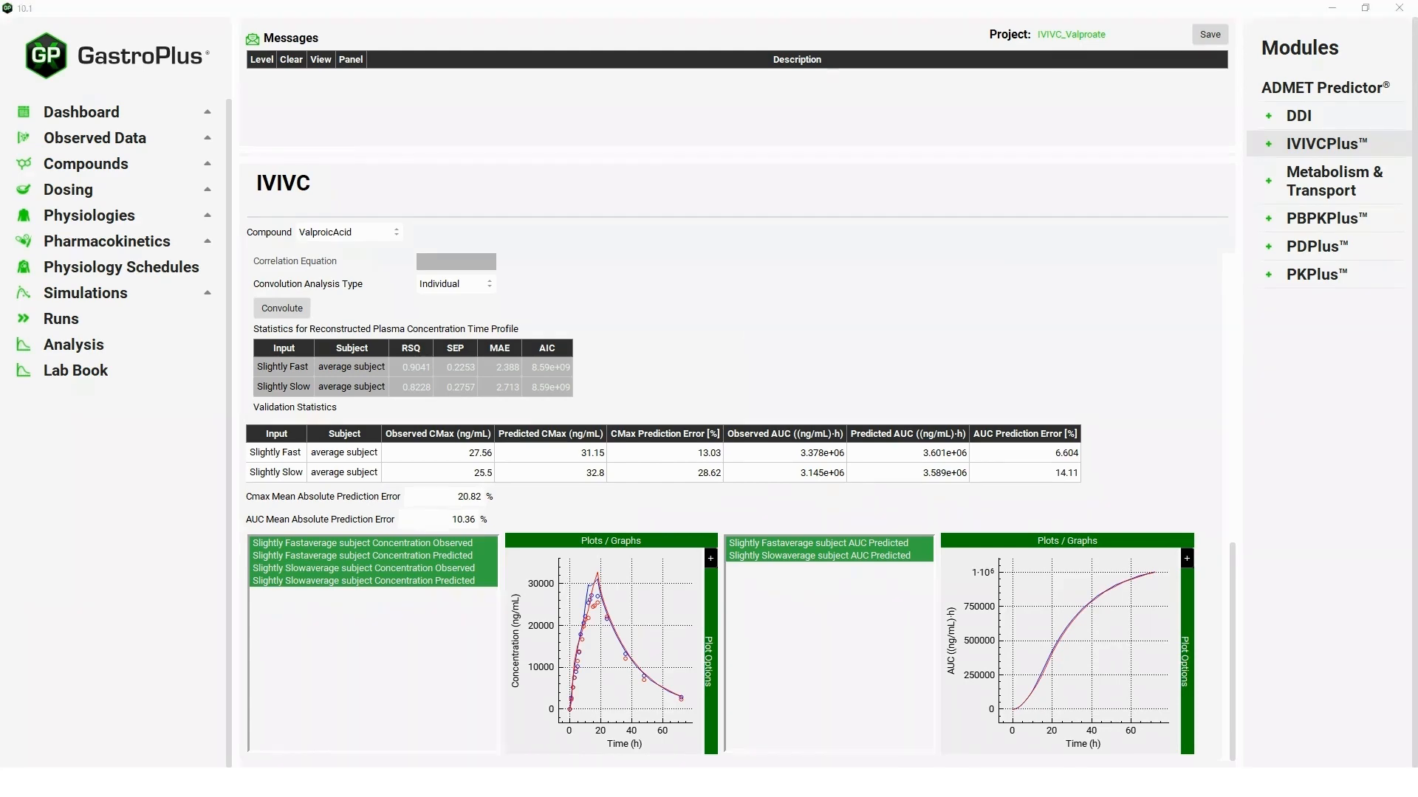
# Collapse the Convolution and Correlation sections and expand the Inputs section.
pyautogui.moveTo(1230, 564); pyautogui.dragTo(1249, 433)
pyautogui.click(537, 351)
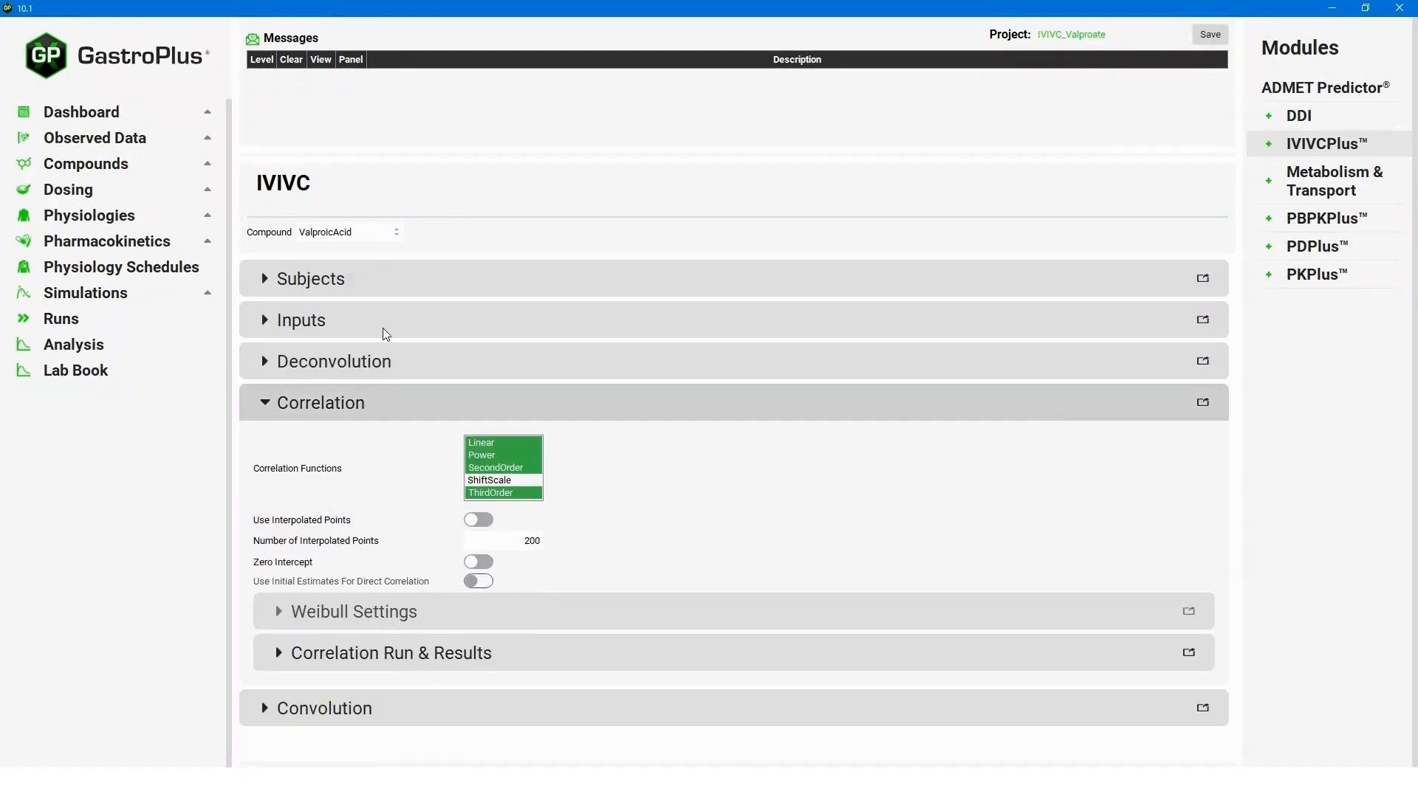
pyautogui.click(273, 404)
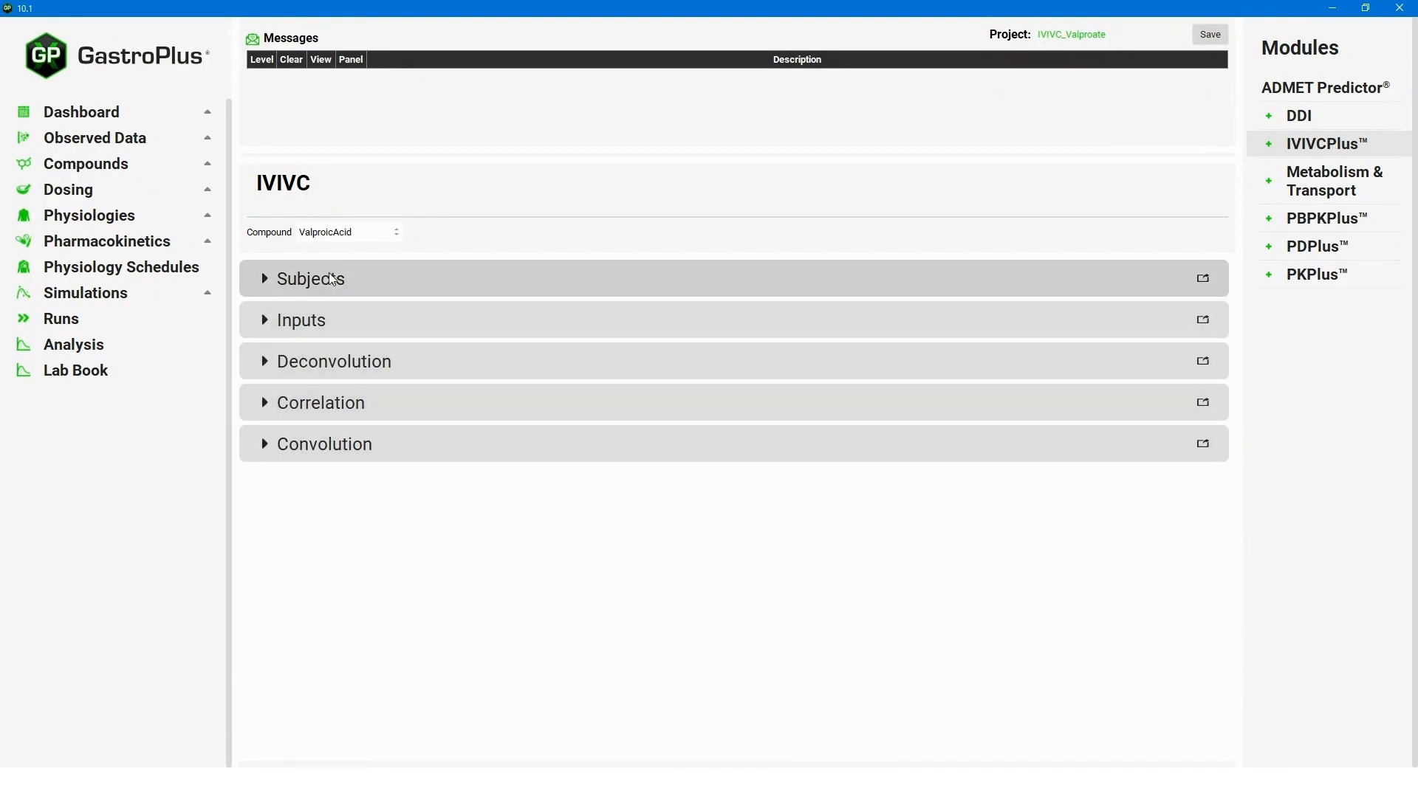
pyautogui.click(266, 322)
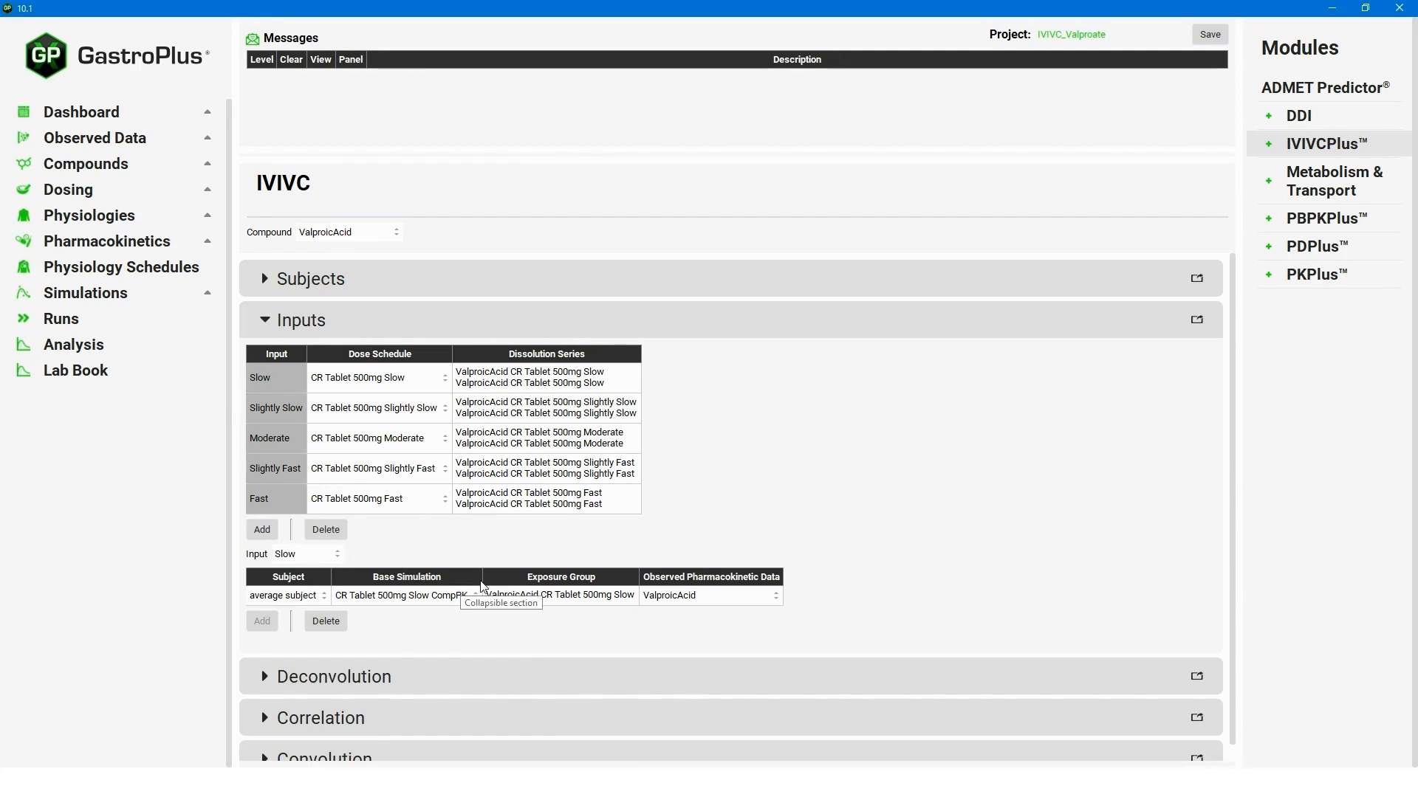
# Set the base simulation of the Slow input's average subject to CR Tablet 500mg Slow.
pyautogui.click(328, 555)
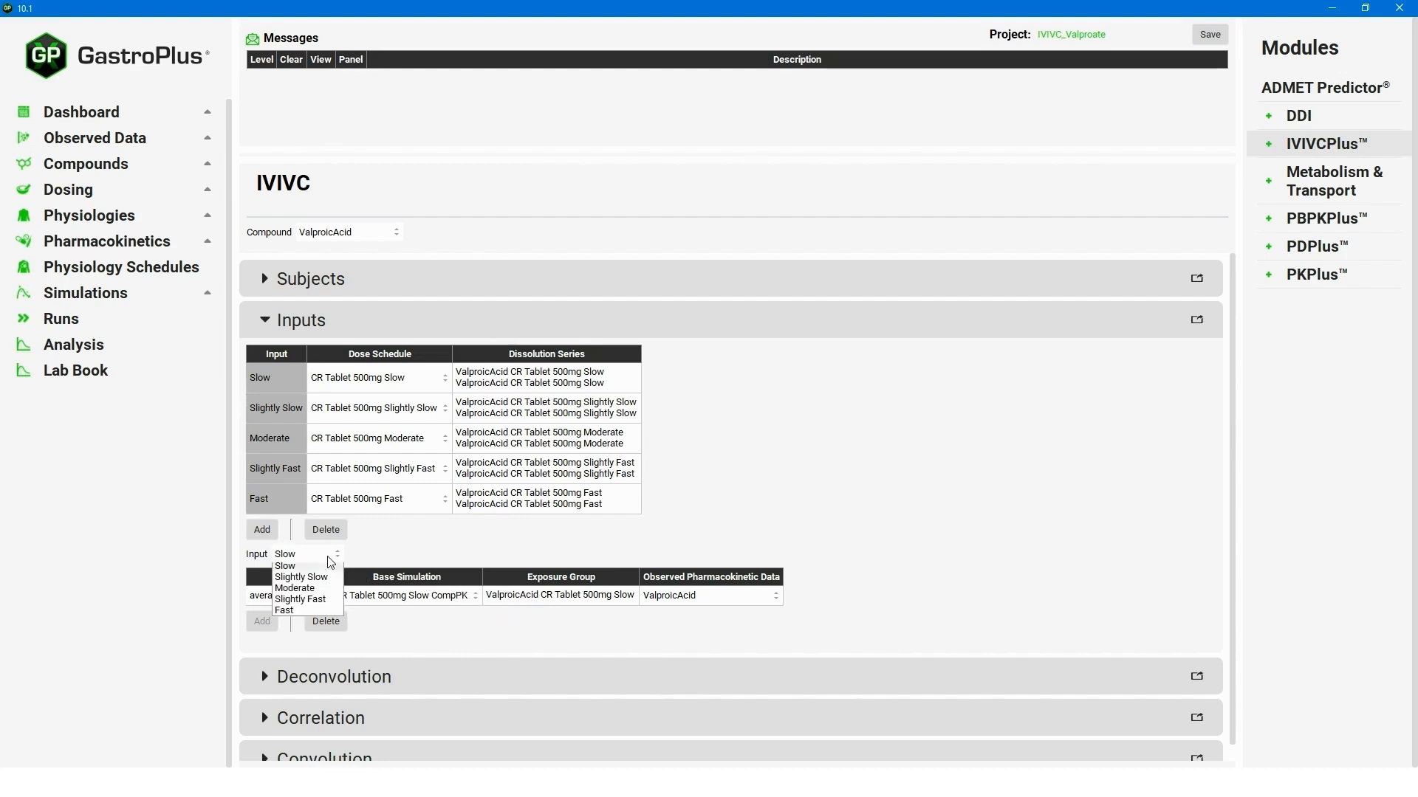
pyautogui.click(401, 554)
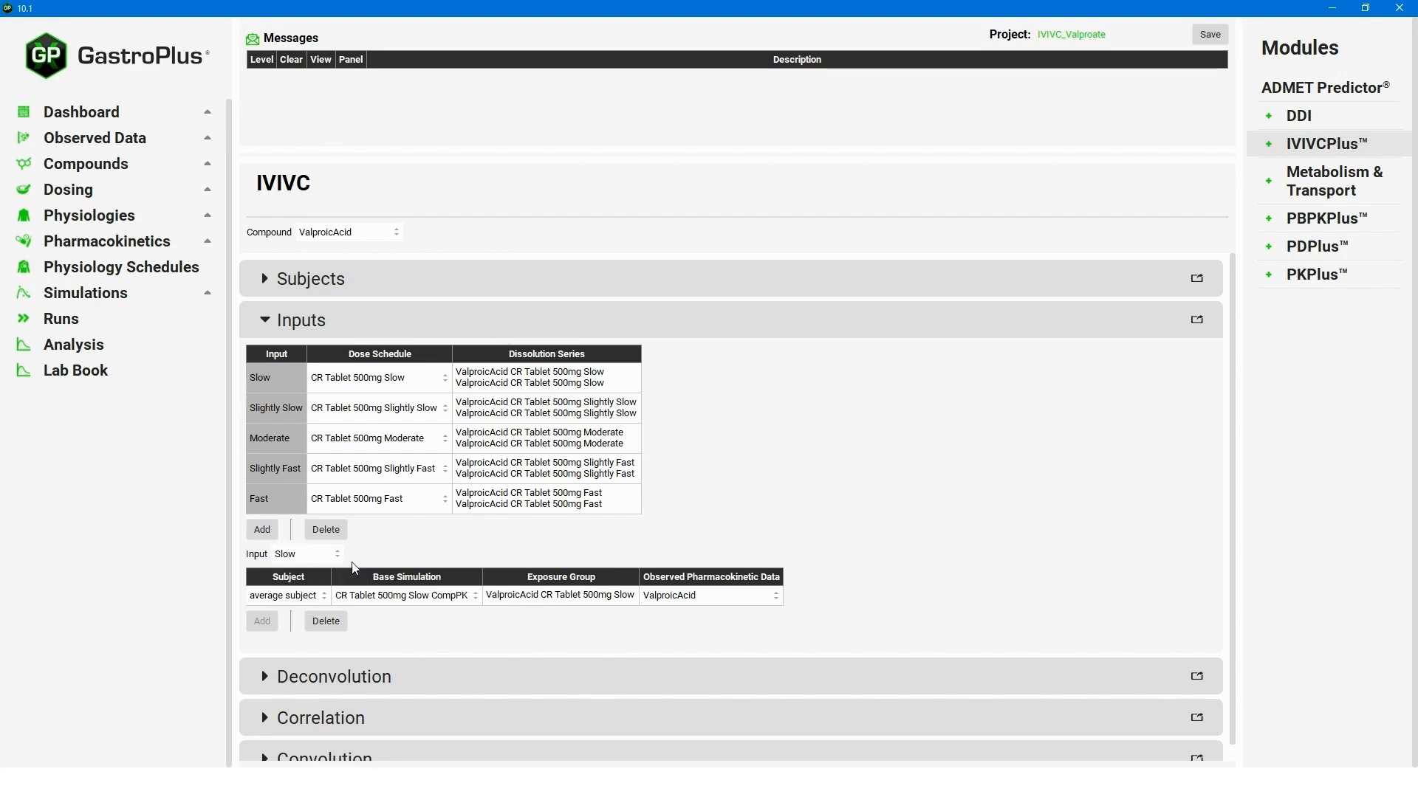
pyautogui.click(415, 596)
pyautogui.click(417, 598)
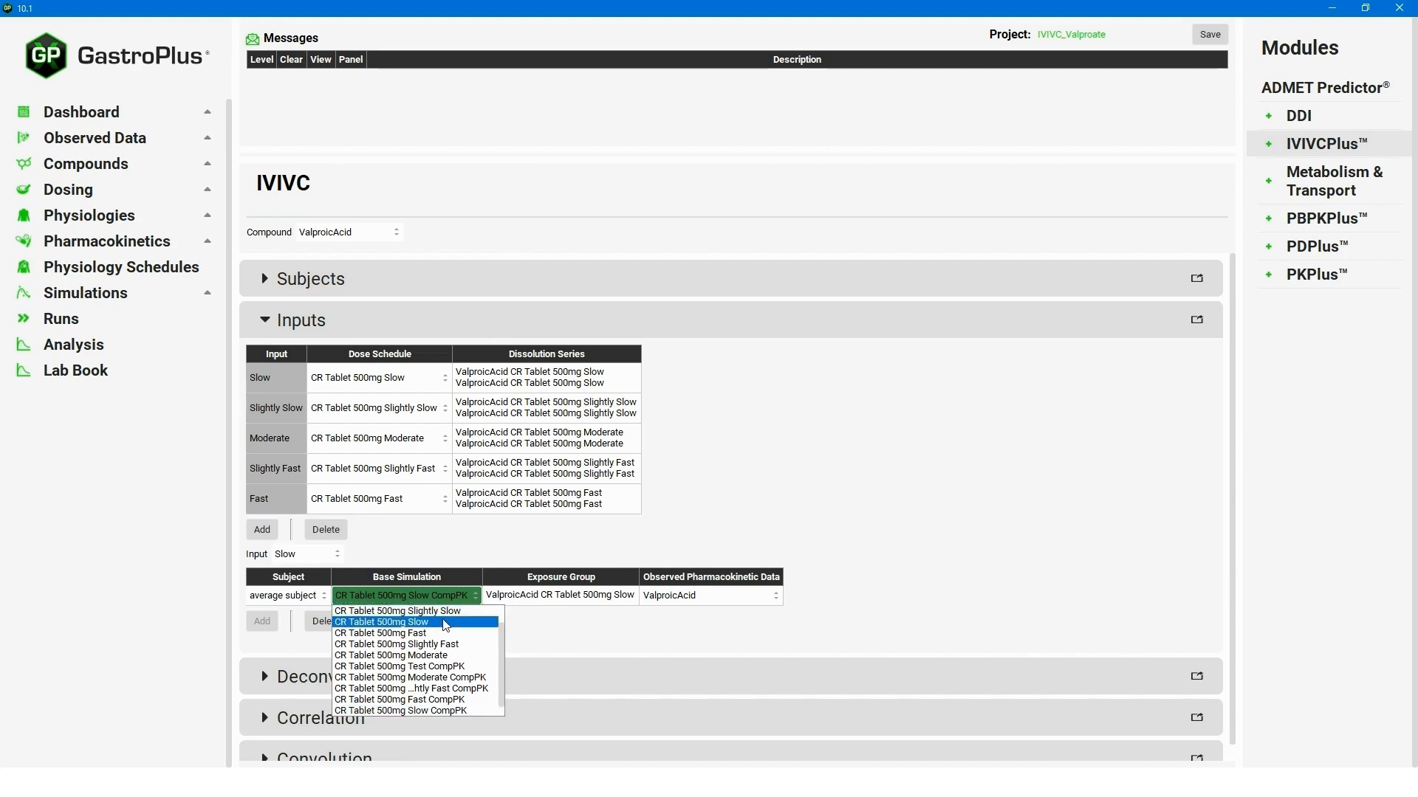
pyautogui.click(421, 624)
# Set the base simulation of the Slightly Slow input's average subject to CR Tablet 500mg Slightly Slow.
pyautogui.click(338, 556)
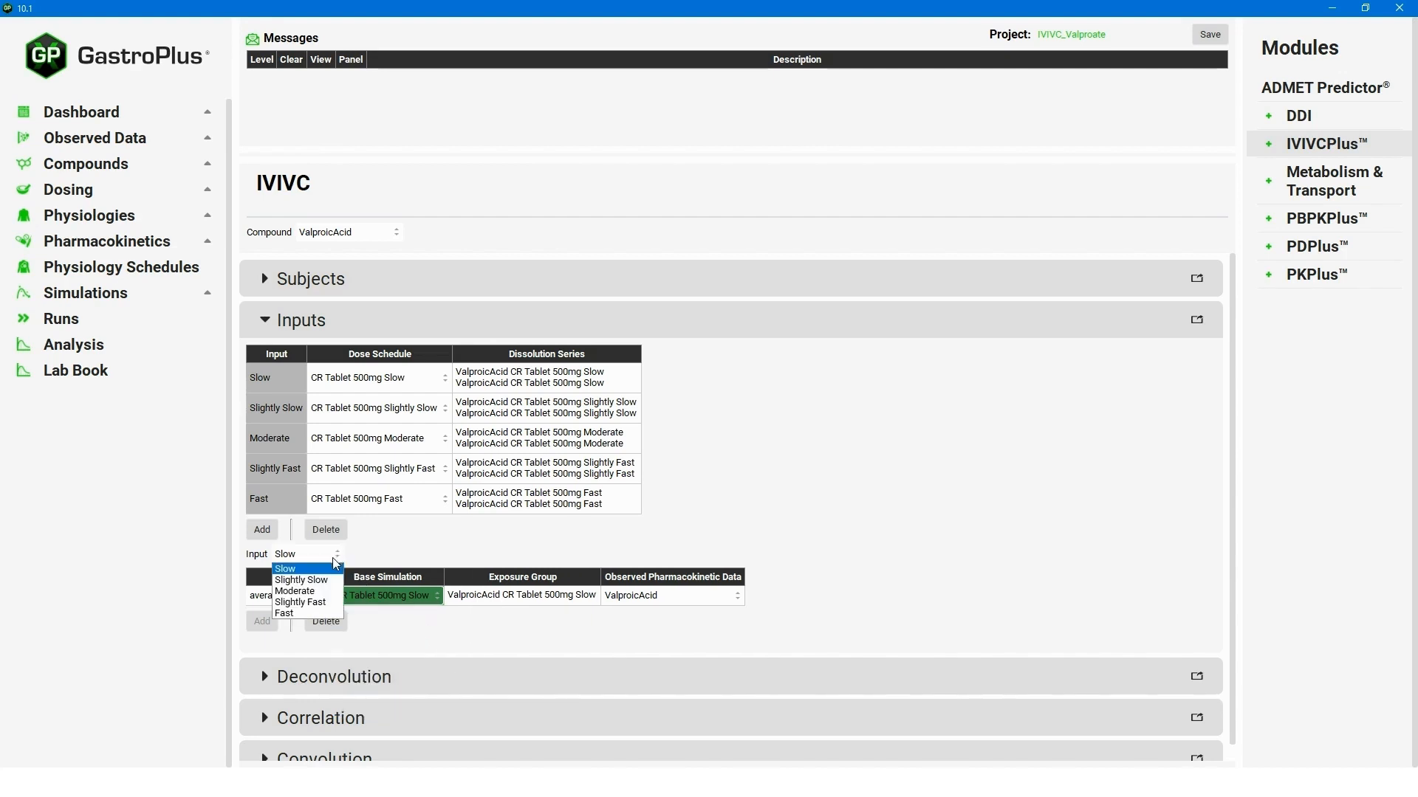
pyautogui.click(301, 580)
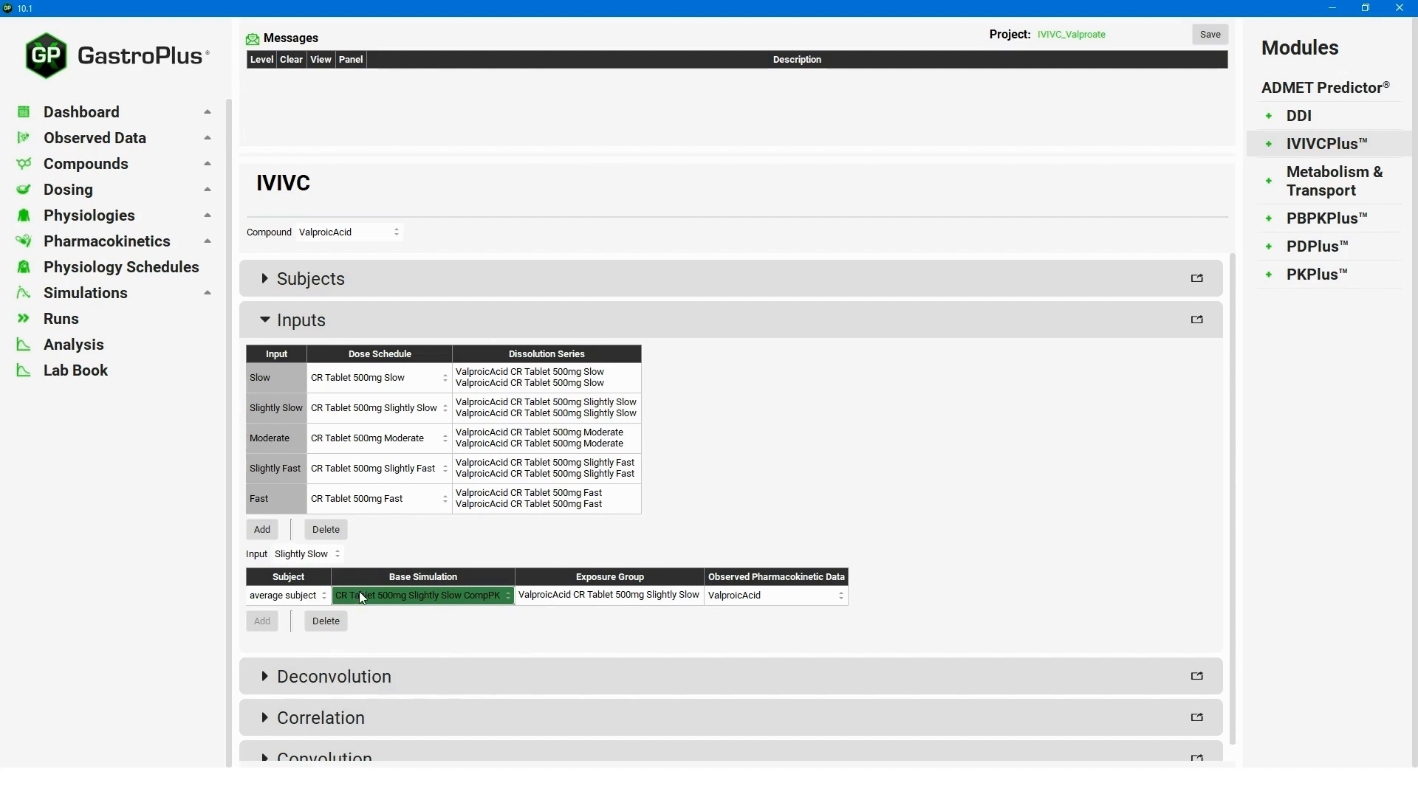
pyautogui.click(469, 604)
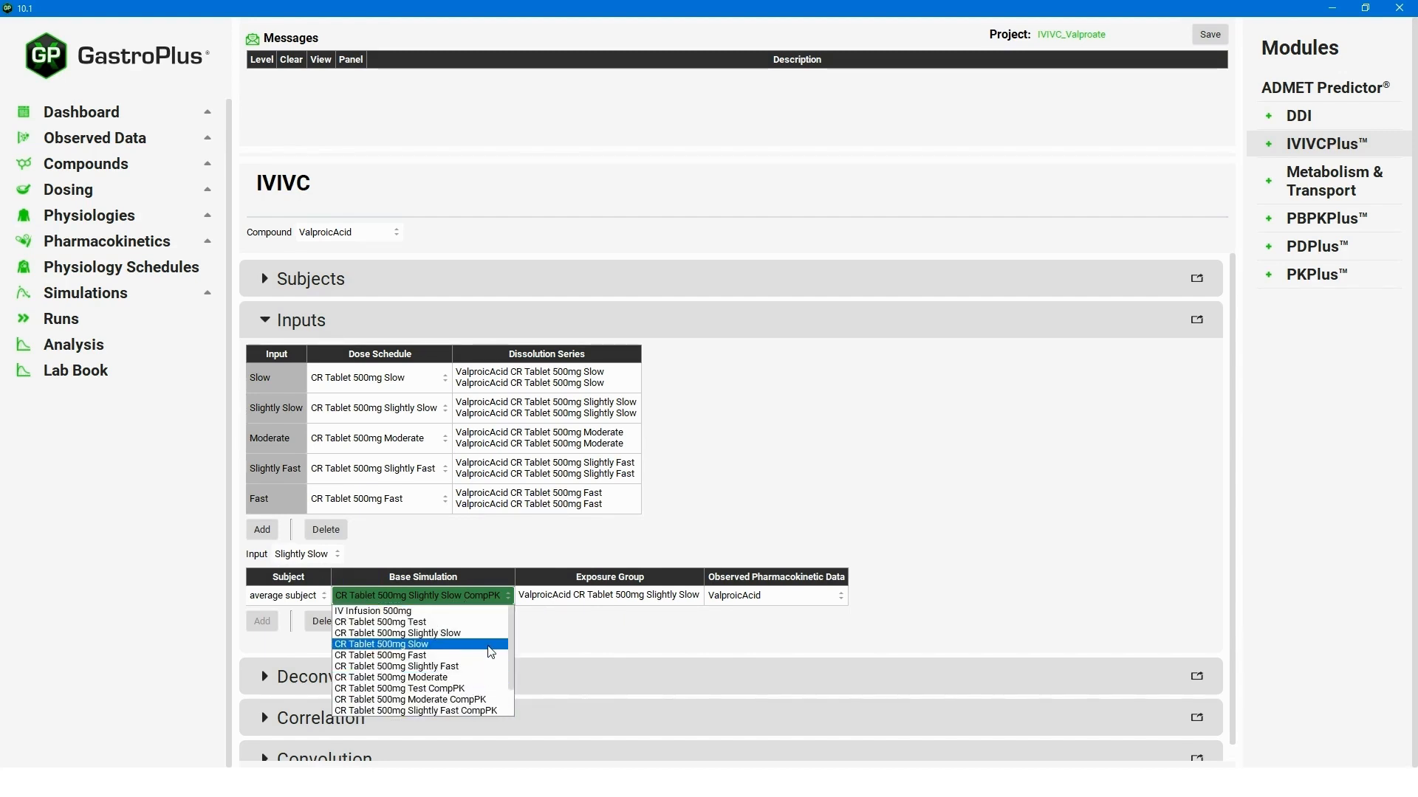
pyautogui.click(460, 635)
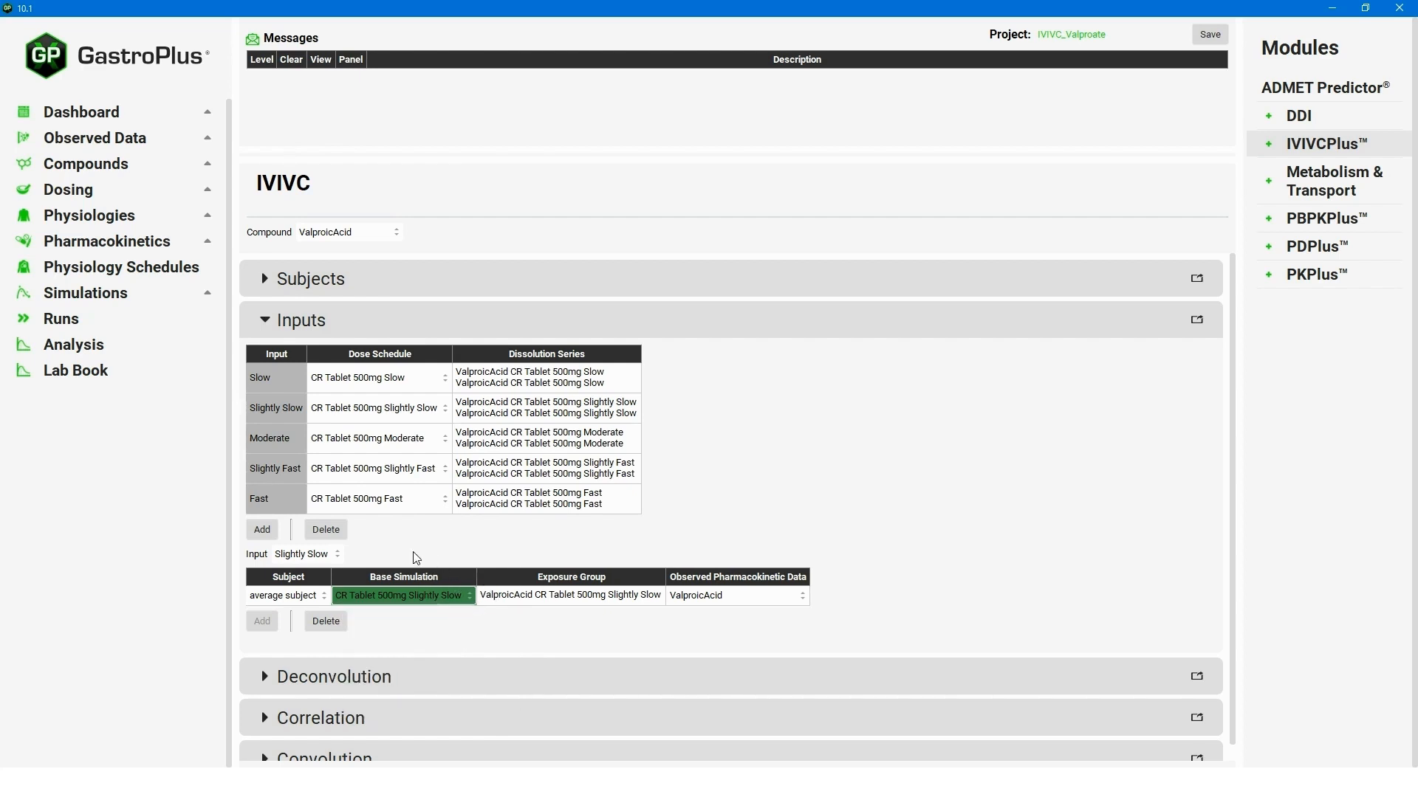
# Set the base simulation of the Moderate input's average subject to CR Tablet 500mg Moderate.
pyautogui.click(338, 558)
pyautogui.click(330, 591)
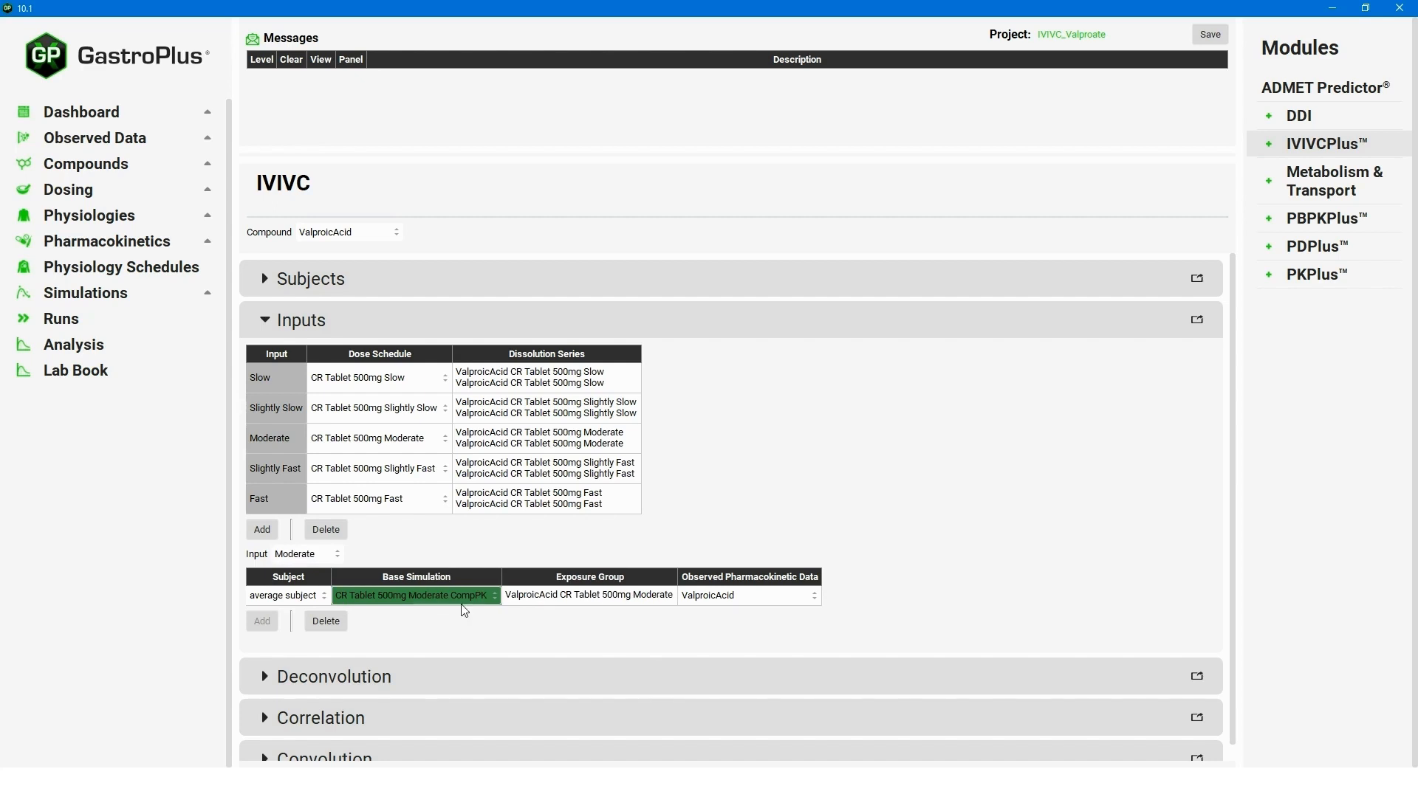
pyautogui.click(481, 598)
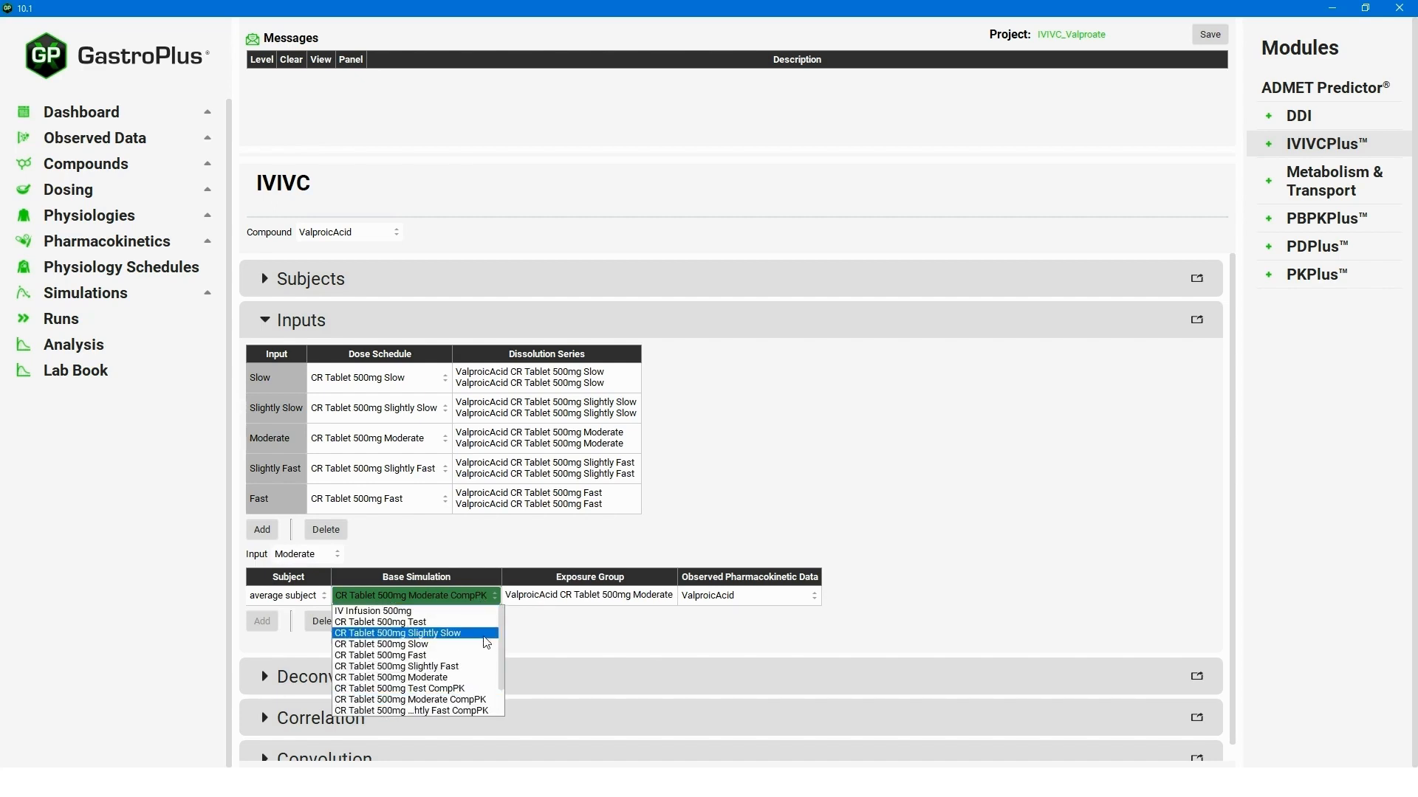
pyautogui.click(439, 678)
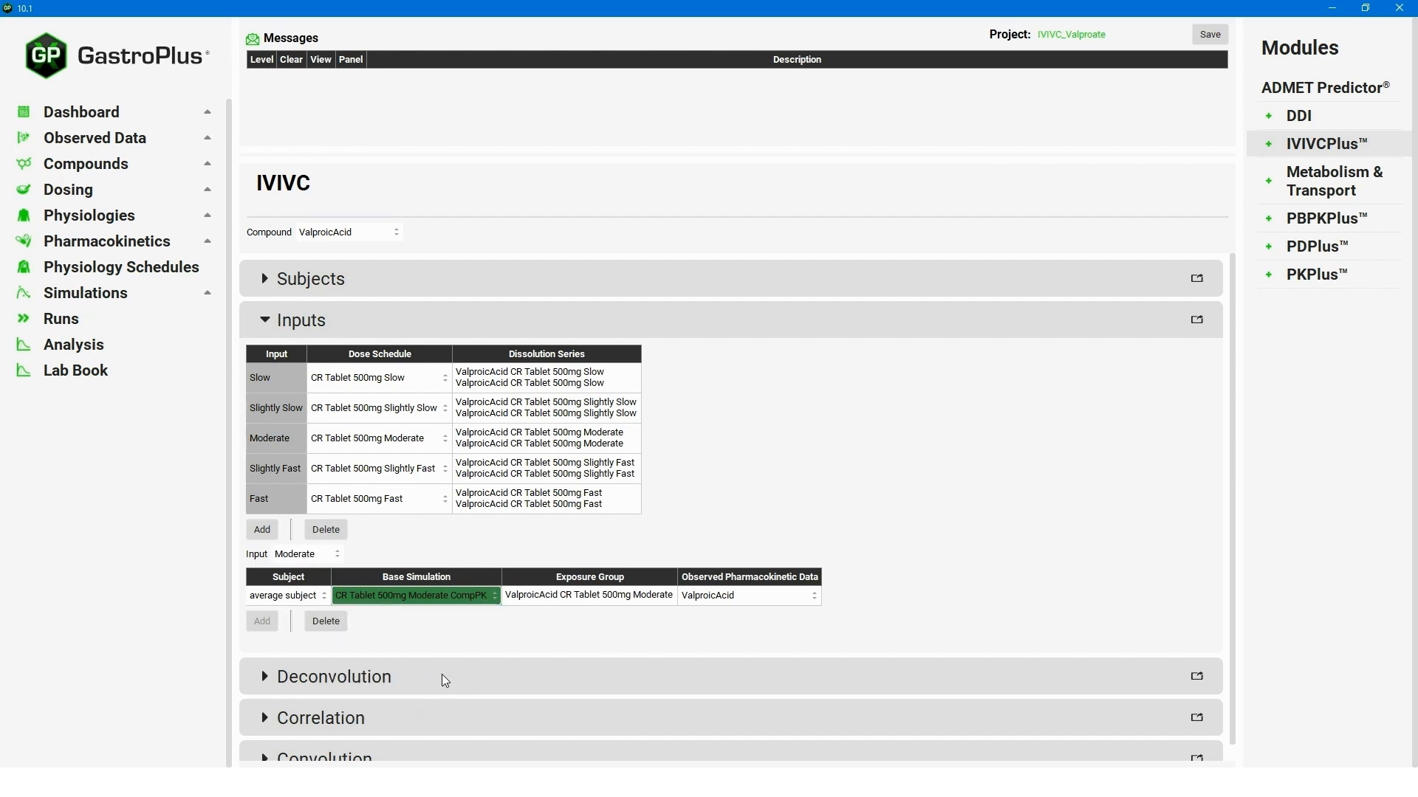
# Set the base simulation of the Slightly Fast input's average subject to CR Tablet 500mg Slightly Fast.
pyautogui.click(338, 554)
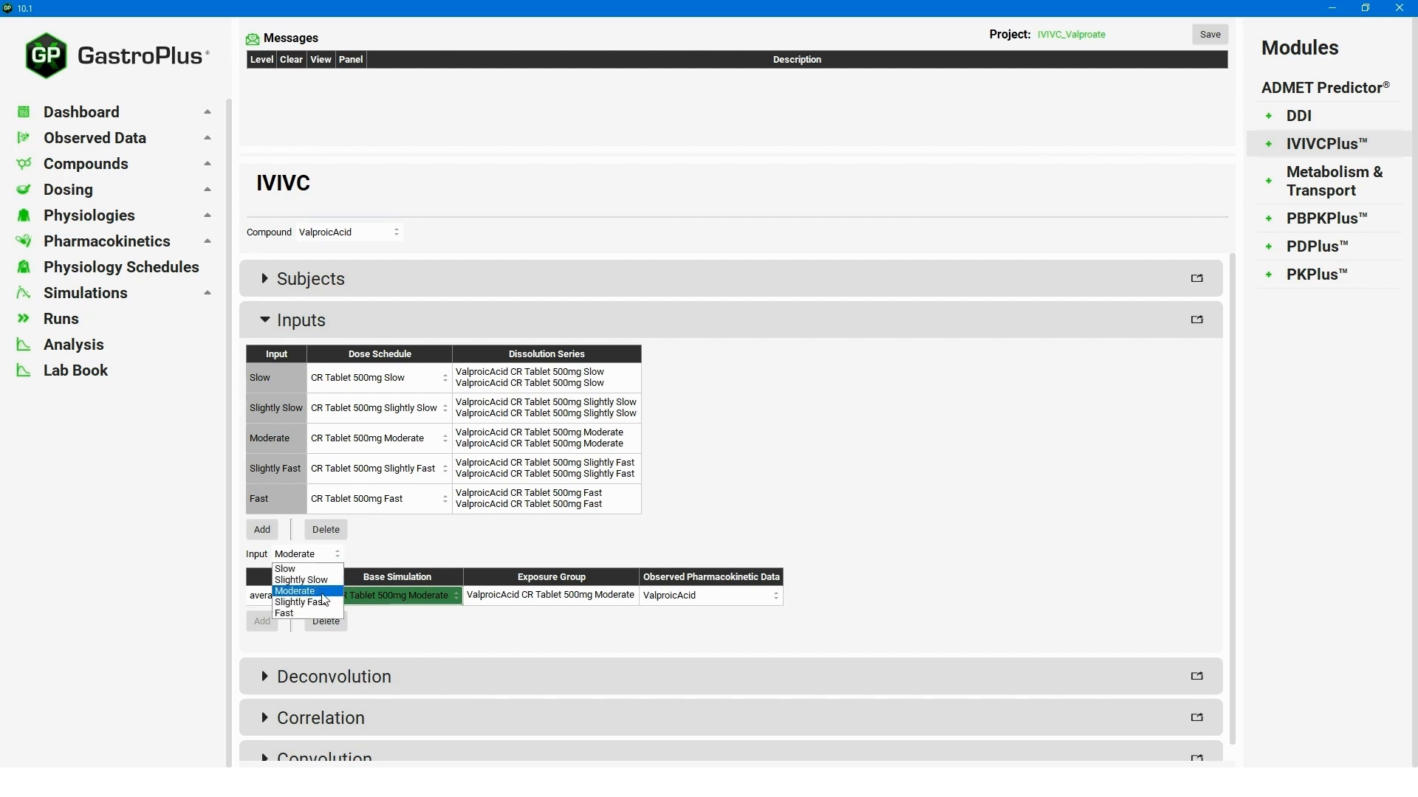
pyautogui.click(320, 603)
pyautogui.click(482, 600)
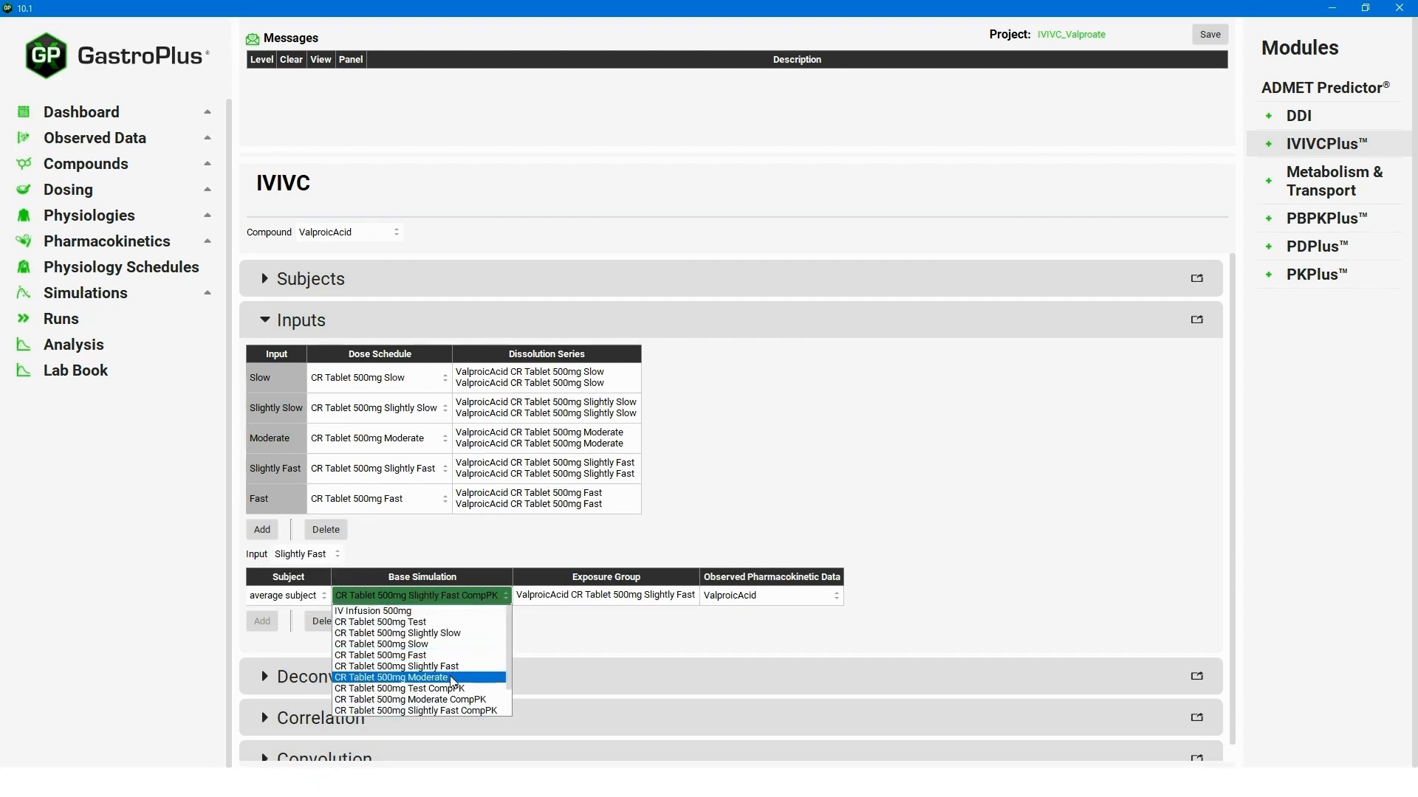
pyautogui.click(452, 667)
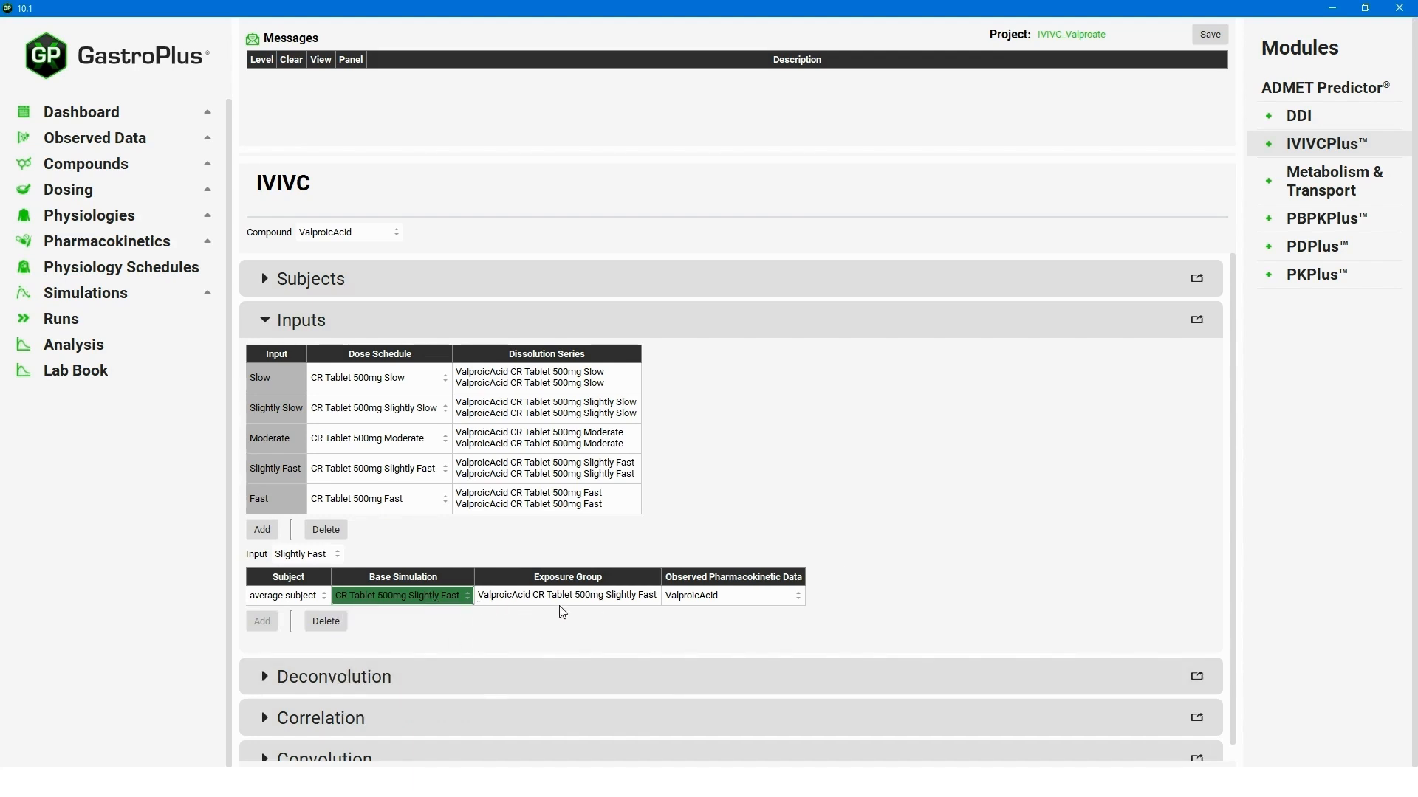
# Set the base simulation of the Fast input's average subject to CR Tablet 500mg Fast.
pyautogui.click(319, 558)
pyautogui.click(300, 613)
pyautogui.click(458, 601)
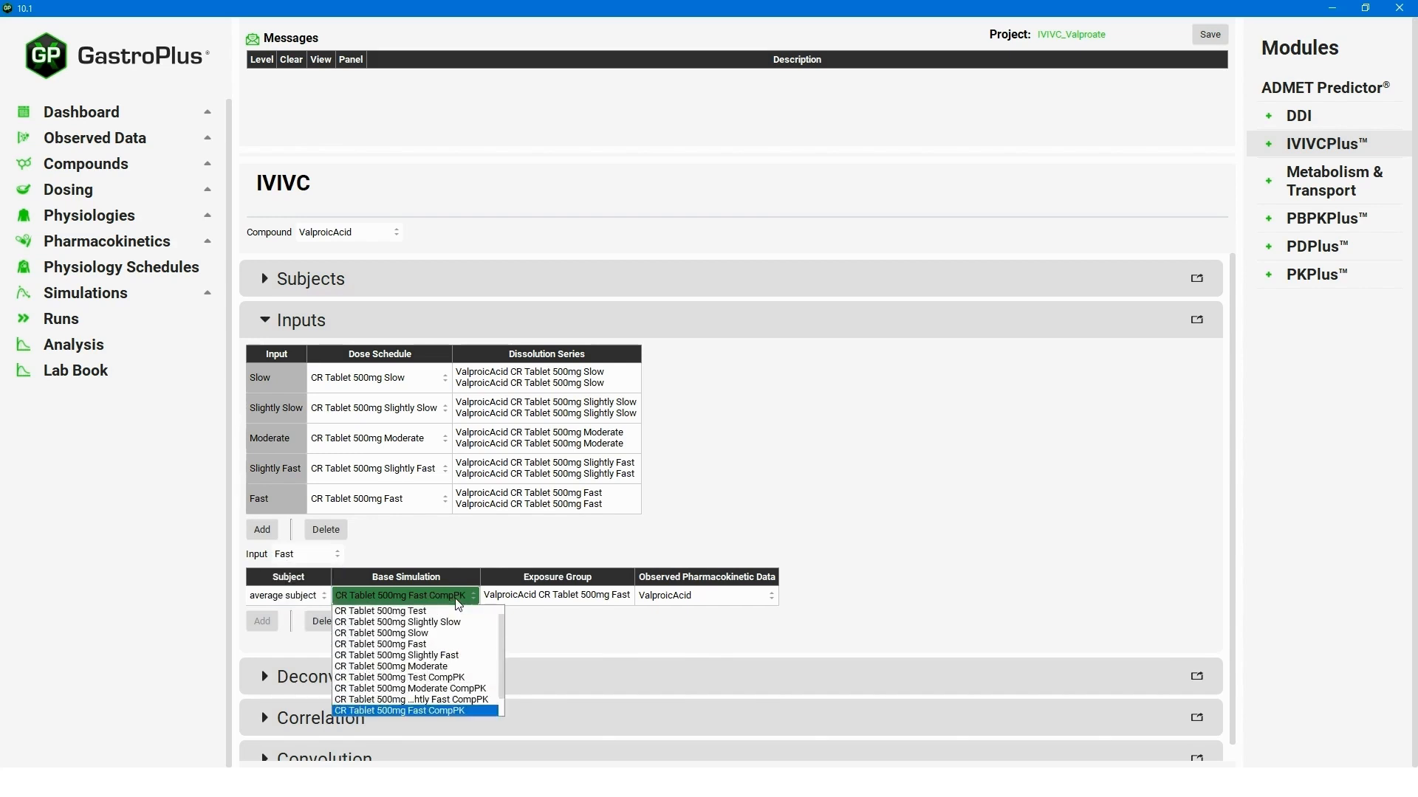
pyautogui.click(418, 645)
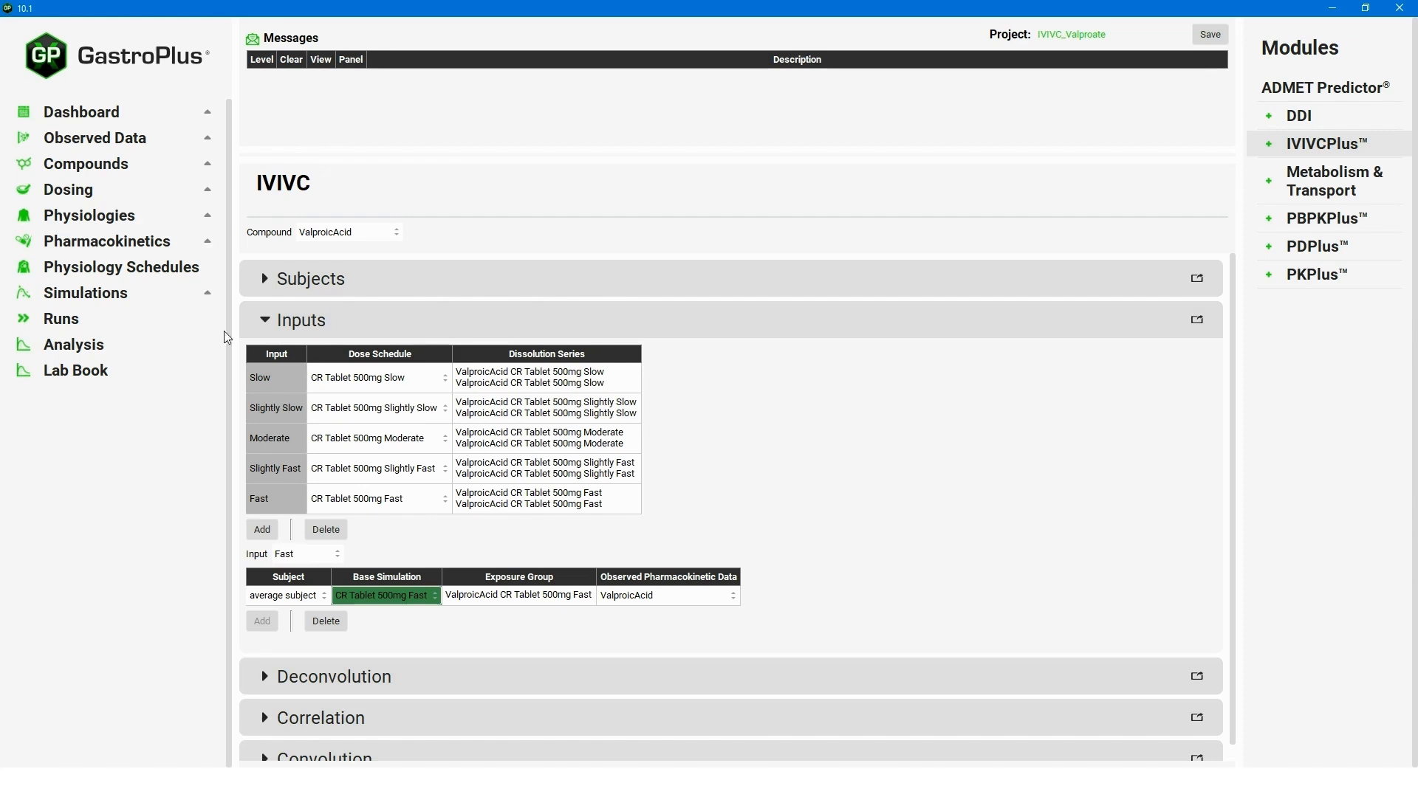
# Collapse the Inputs section, expand the Deconvolution section and set the deconvolution method to Mechanistic.
pyautogui.click(271, 325)
pyautogui.click(296, 361)
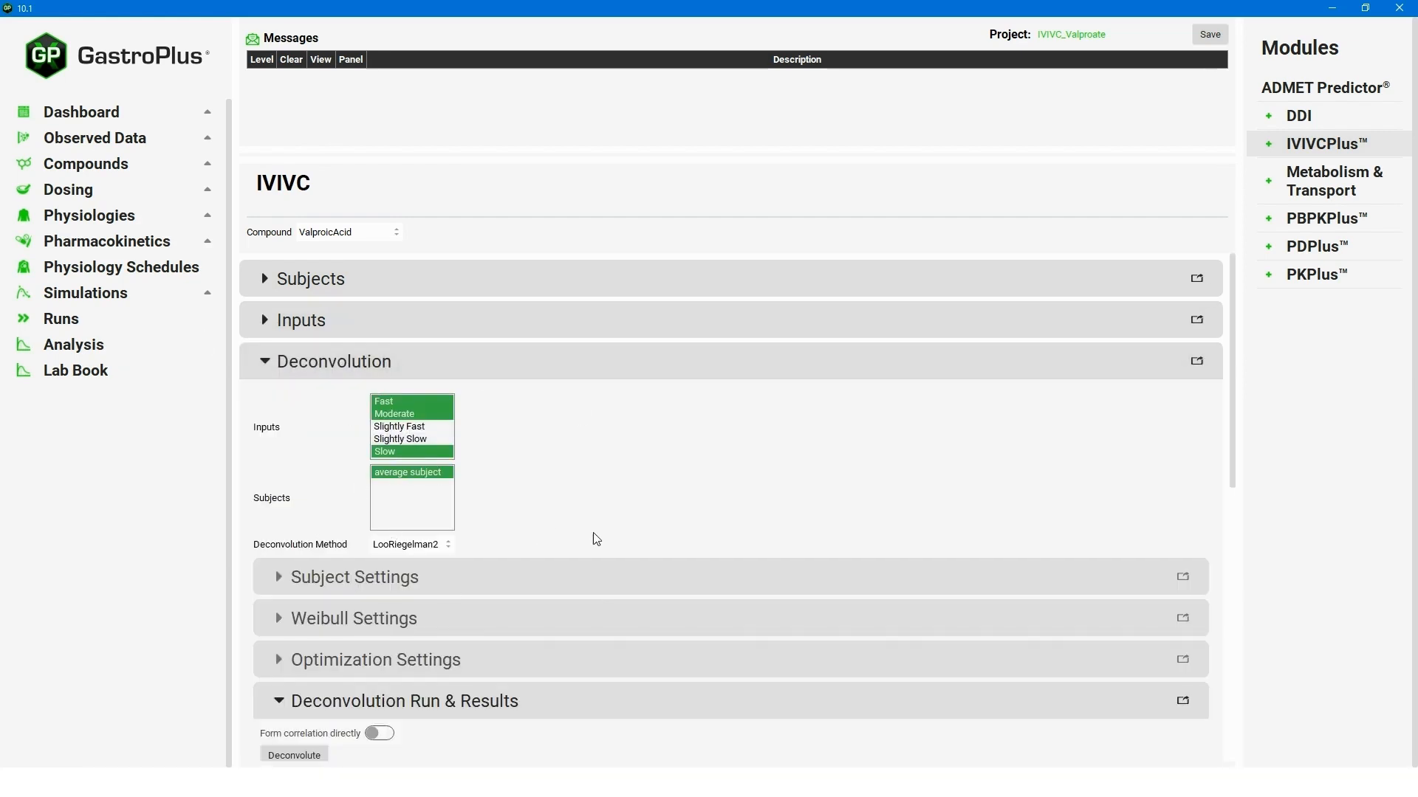
pyautogui.click(443, 550)
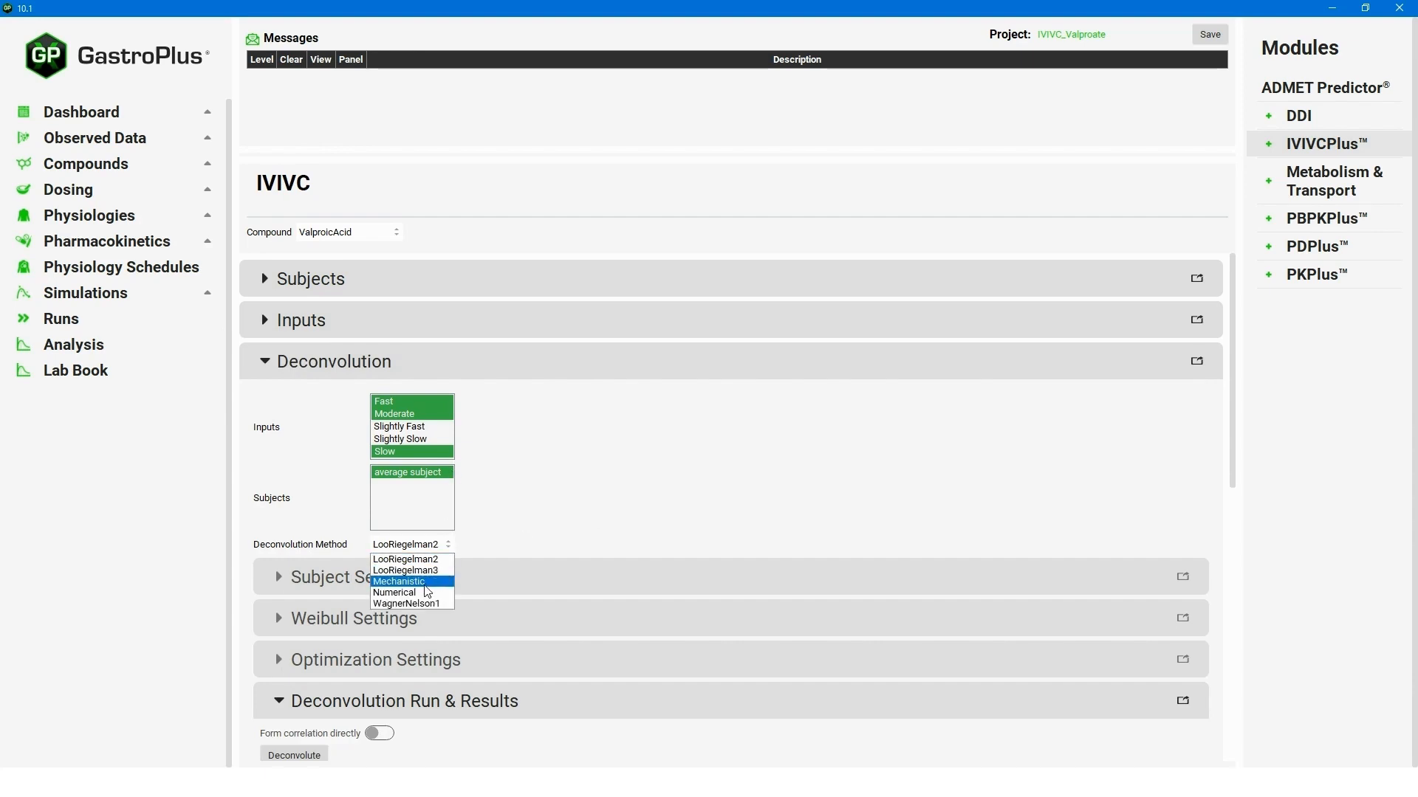
pyautogui.click(425, 584)
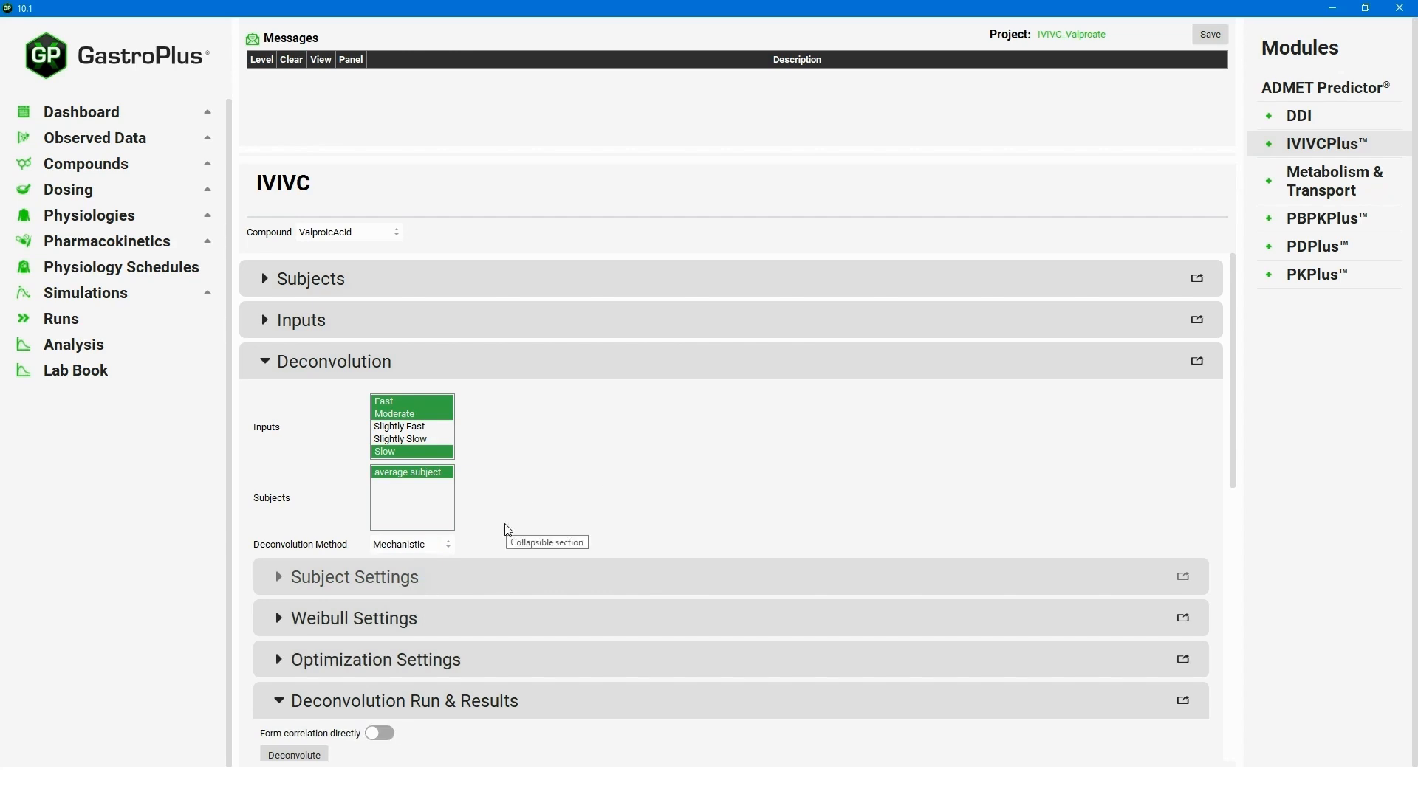
# In the Weibull Settings, set the number of phases to 2 for the Fast, Moderate and Slow inputs.
pyautogui.click(283, 627)
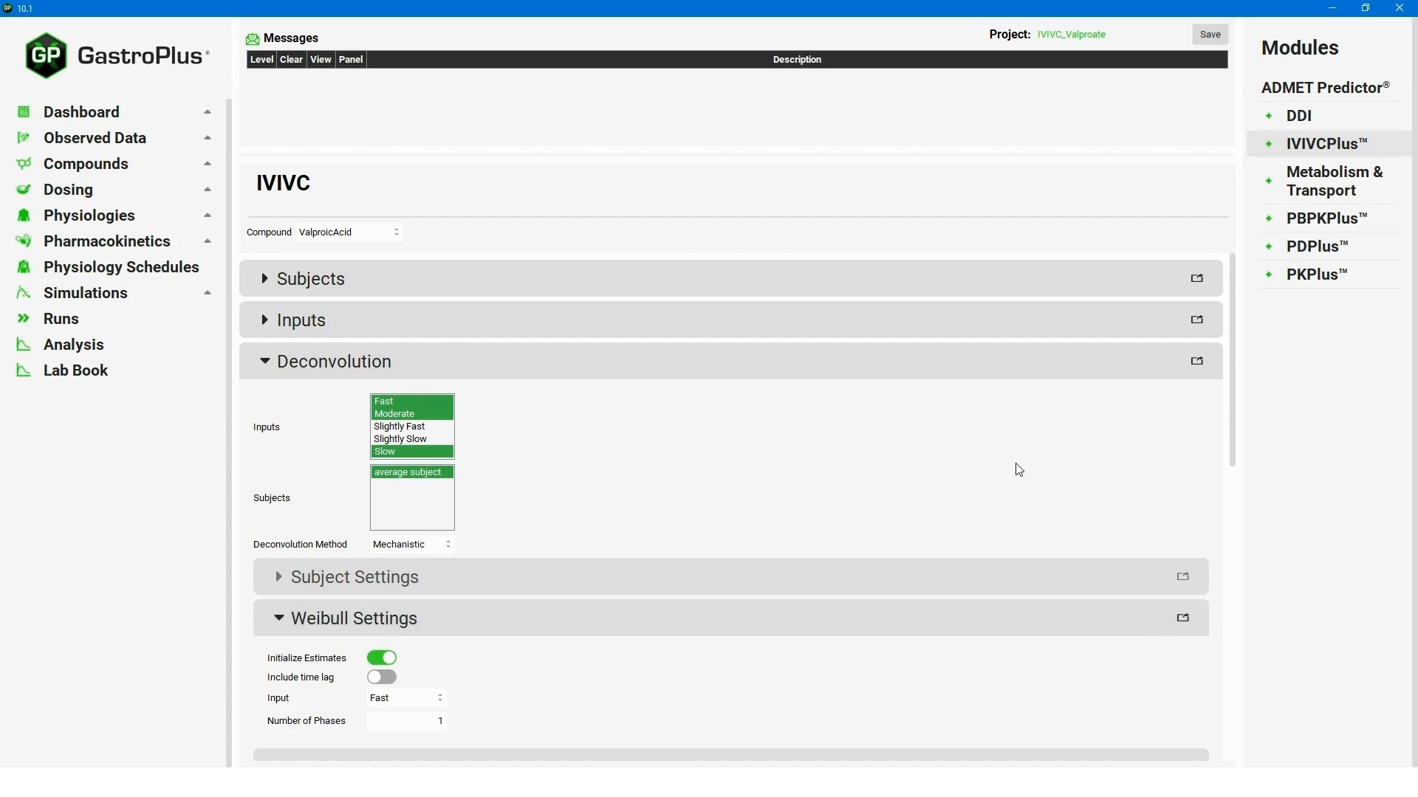
pyautogui.moveTo(1239, 403); pyautogui.dragTo(1219, 481)
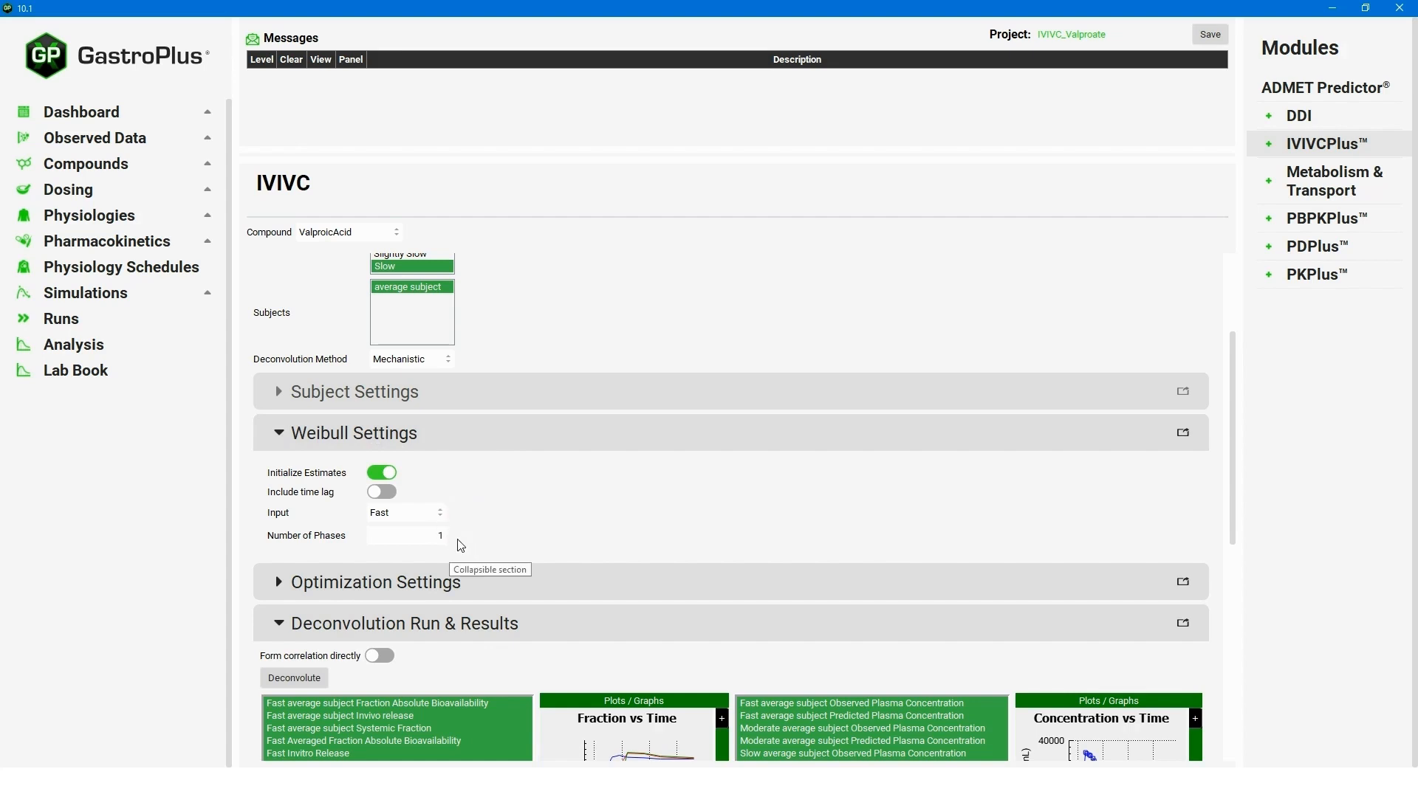
pyautogui.doubleClick(437, 535)
pyautogui.write('2')
pyautogui.click(432, 515)
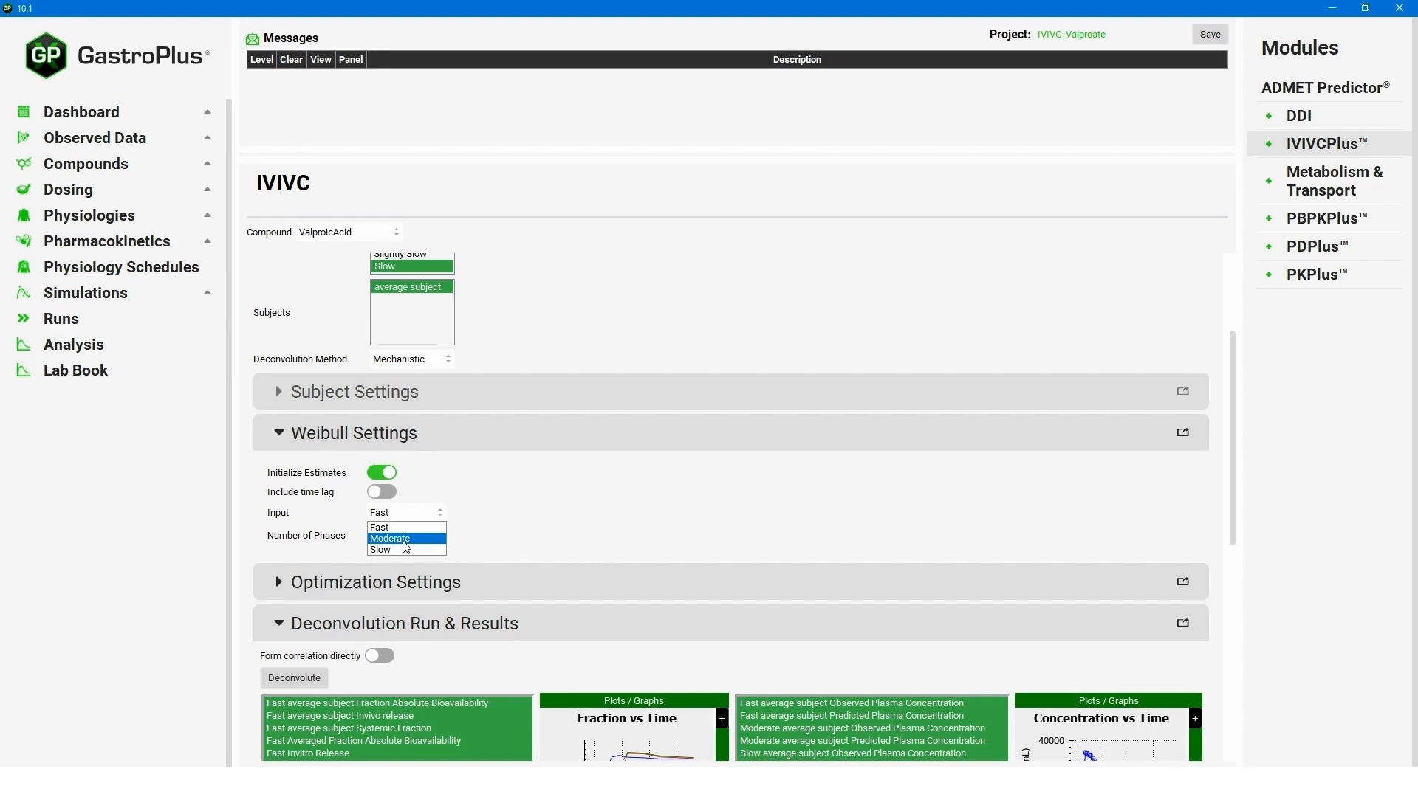
pyautogui.click(406, 540)
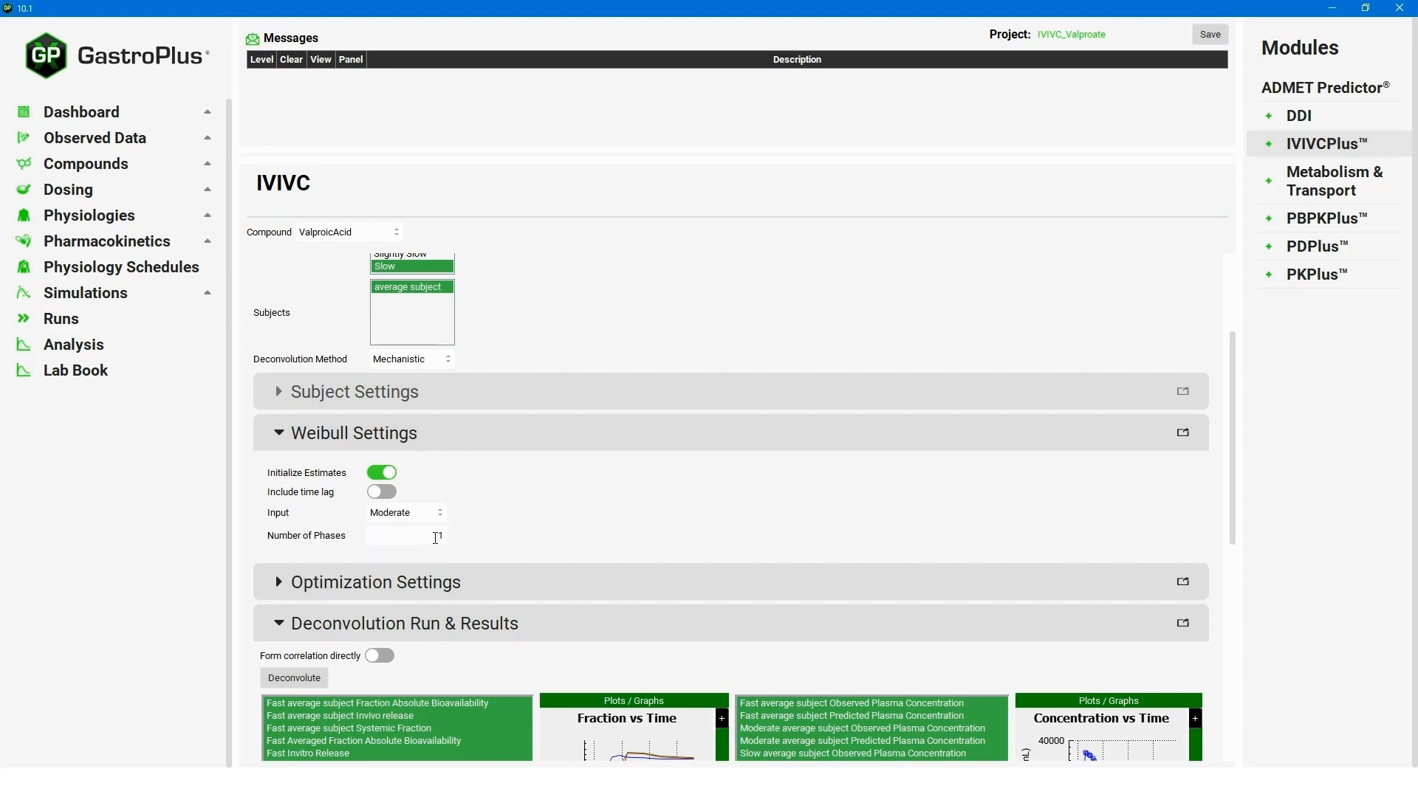
pyautogui.write('2')
pyautogui.click(436, 517)
pyautogui.click(427, 552)
pyautogui.write('2')
# Expand the Optimization Settings, check the ConcentrationPlasma Venous Return target, and run the mechanistic deconvolution.
pyautogui.click(279, 590)
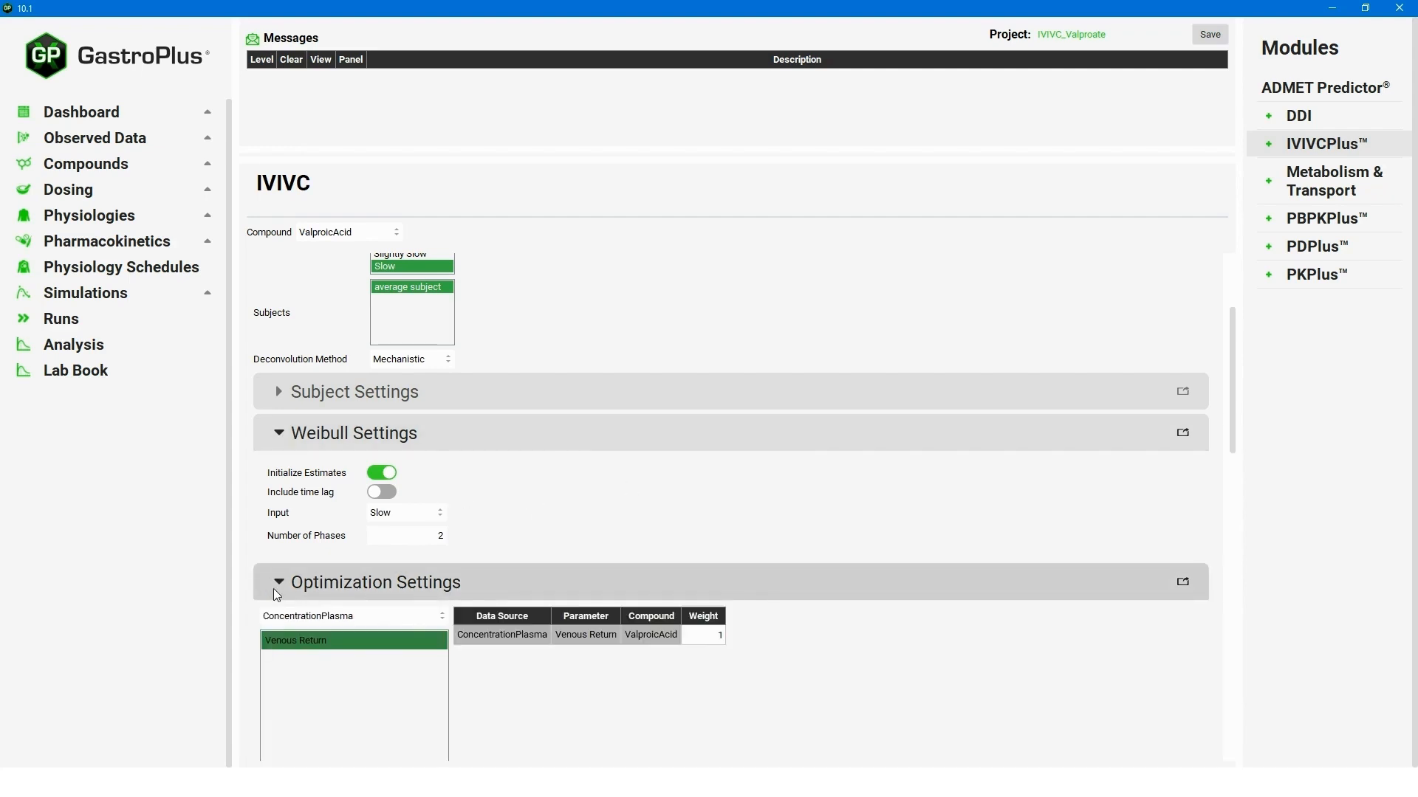
pyautogui.click(328, 642)
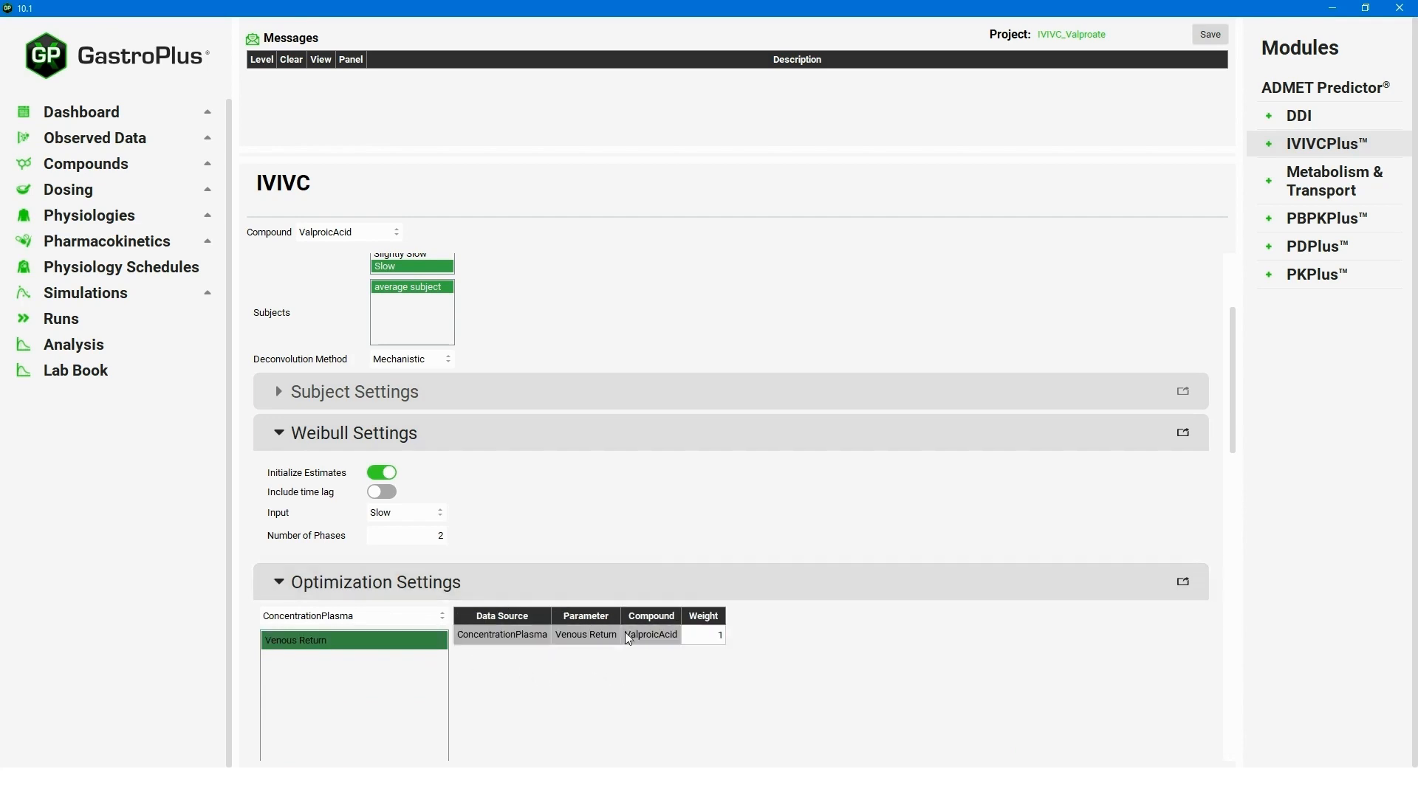
pyautogui.moveTo(1235, 407); pyautogui.dragTo(1211, 575)
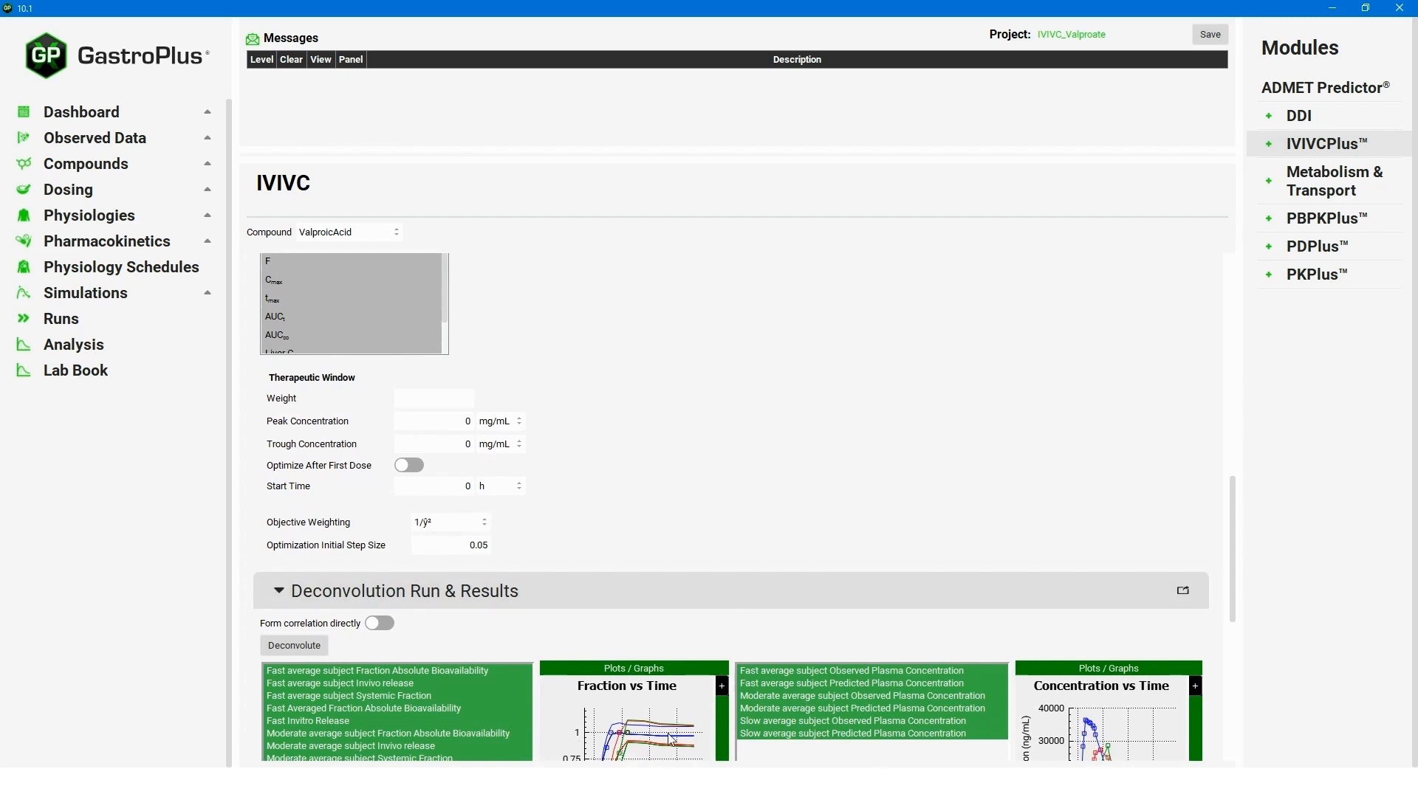
pyautogui.click(312, 647)
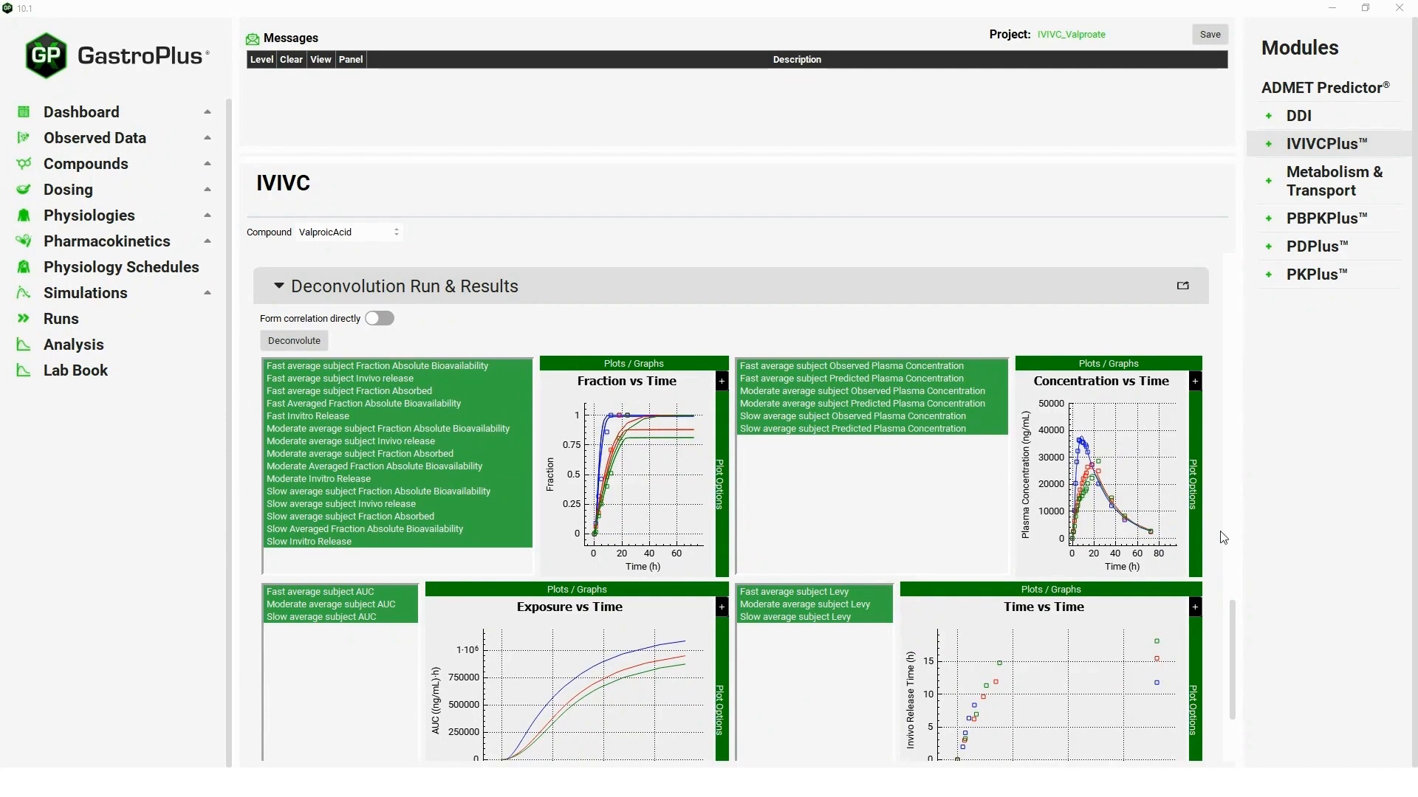
# Review the mechanistic deconvolution plots and expand the Correlation section.
pyautogui.moveTo(1230, 631); pyautogui.dragTo(1223, 666)
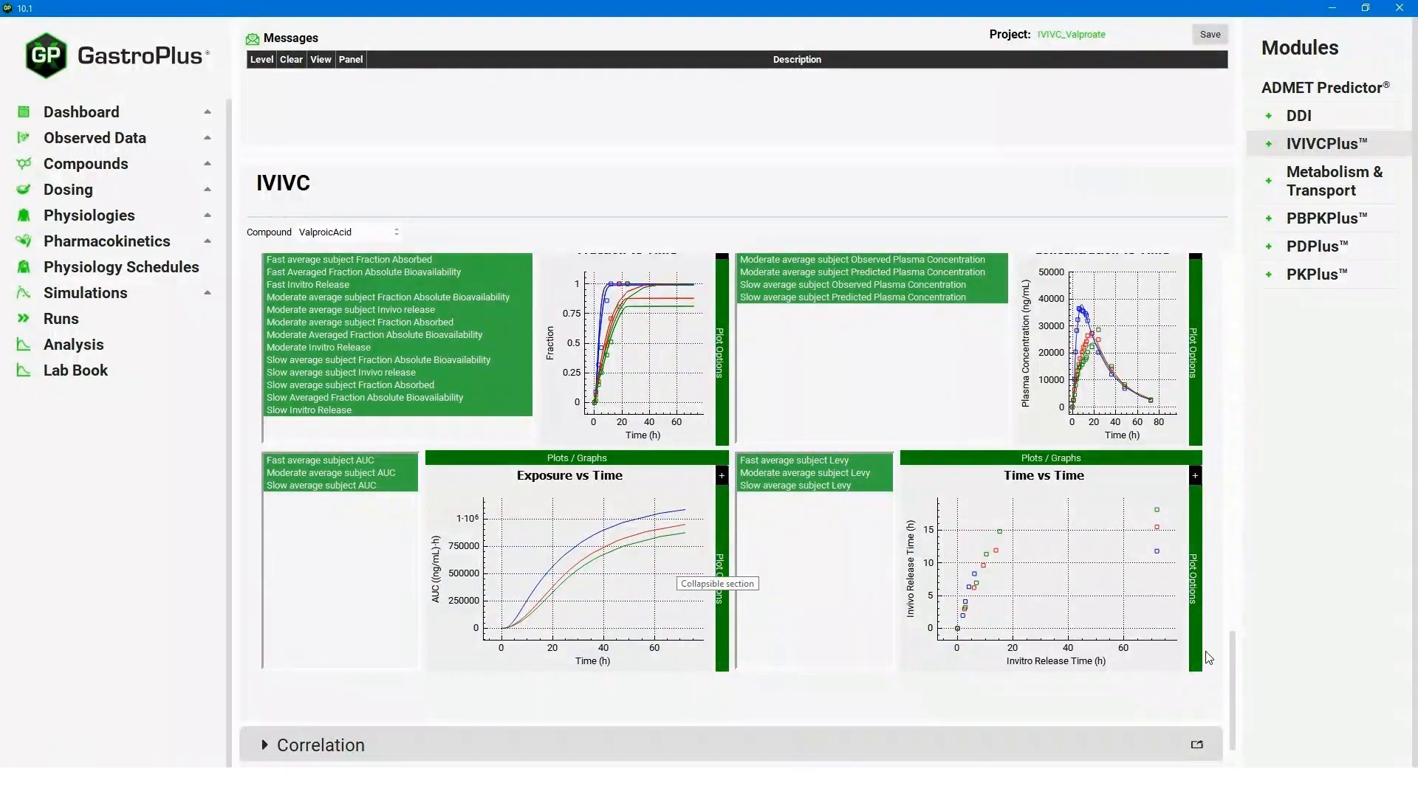
pyautogui.scroll(2, 1232, 668)
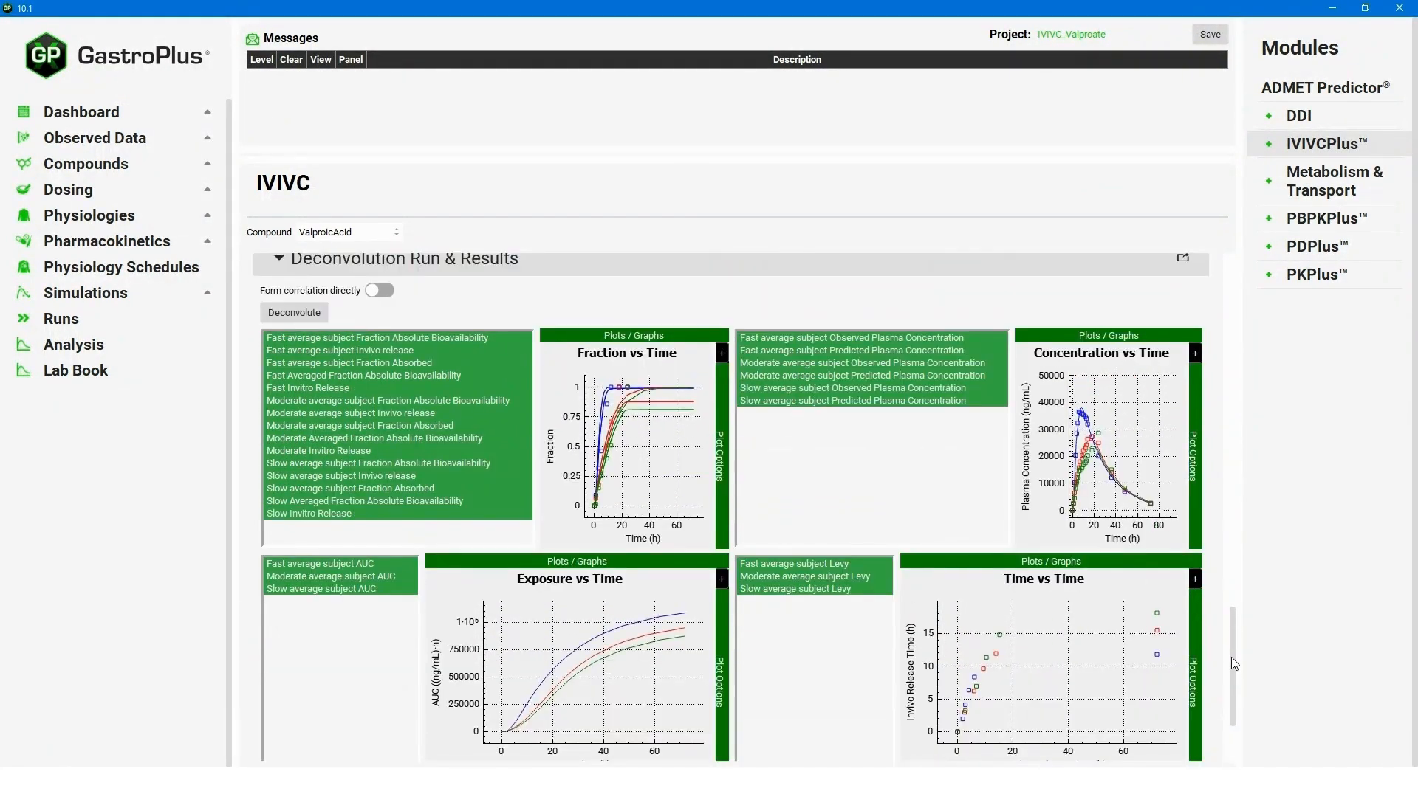
pyautogui.scroll(-3, 1231, 663)
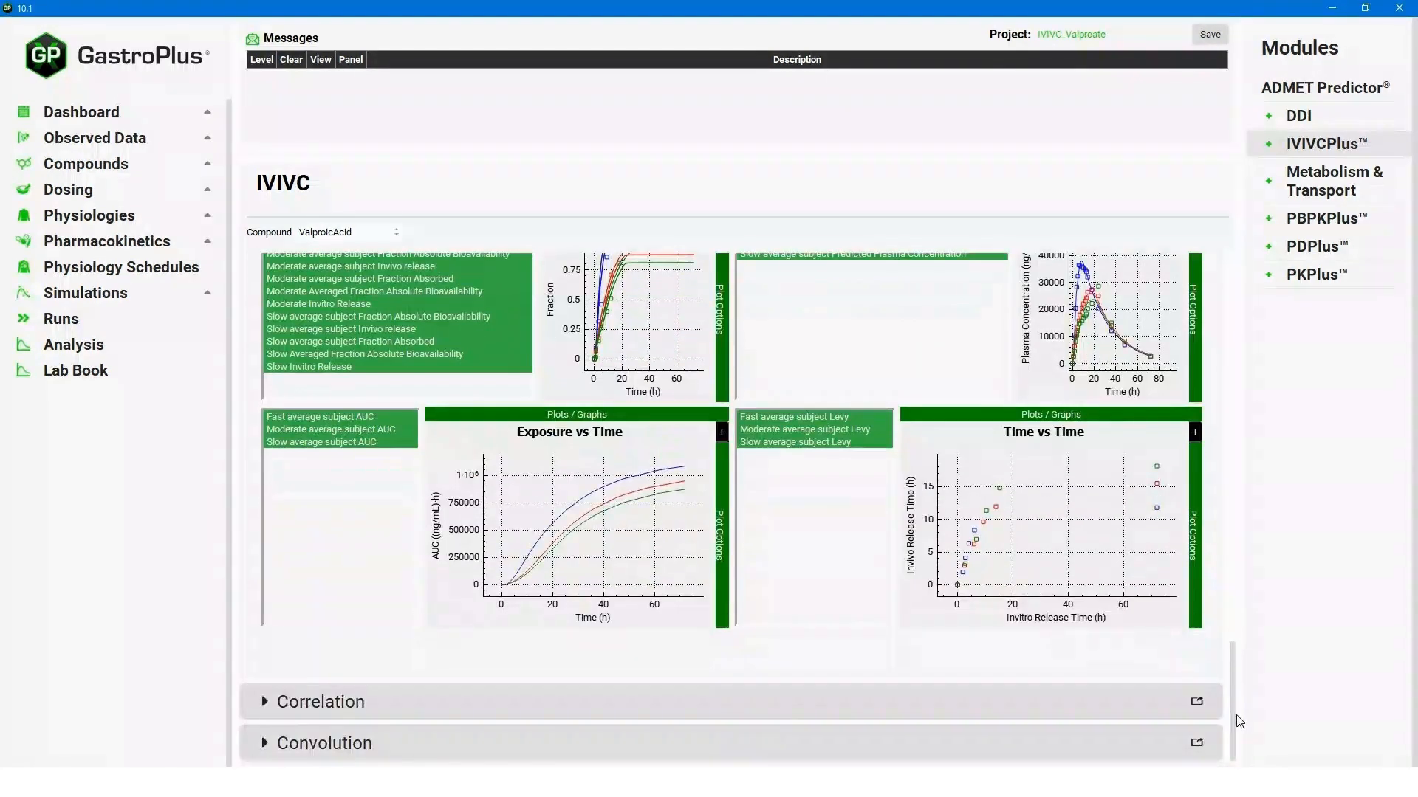
pyautogui.click(1211, 706)
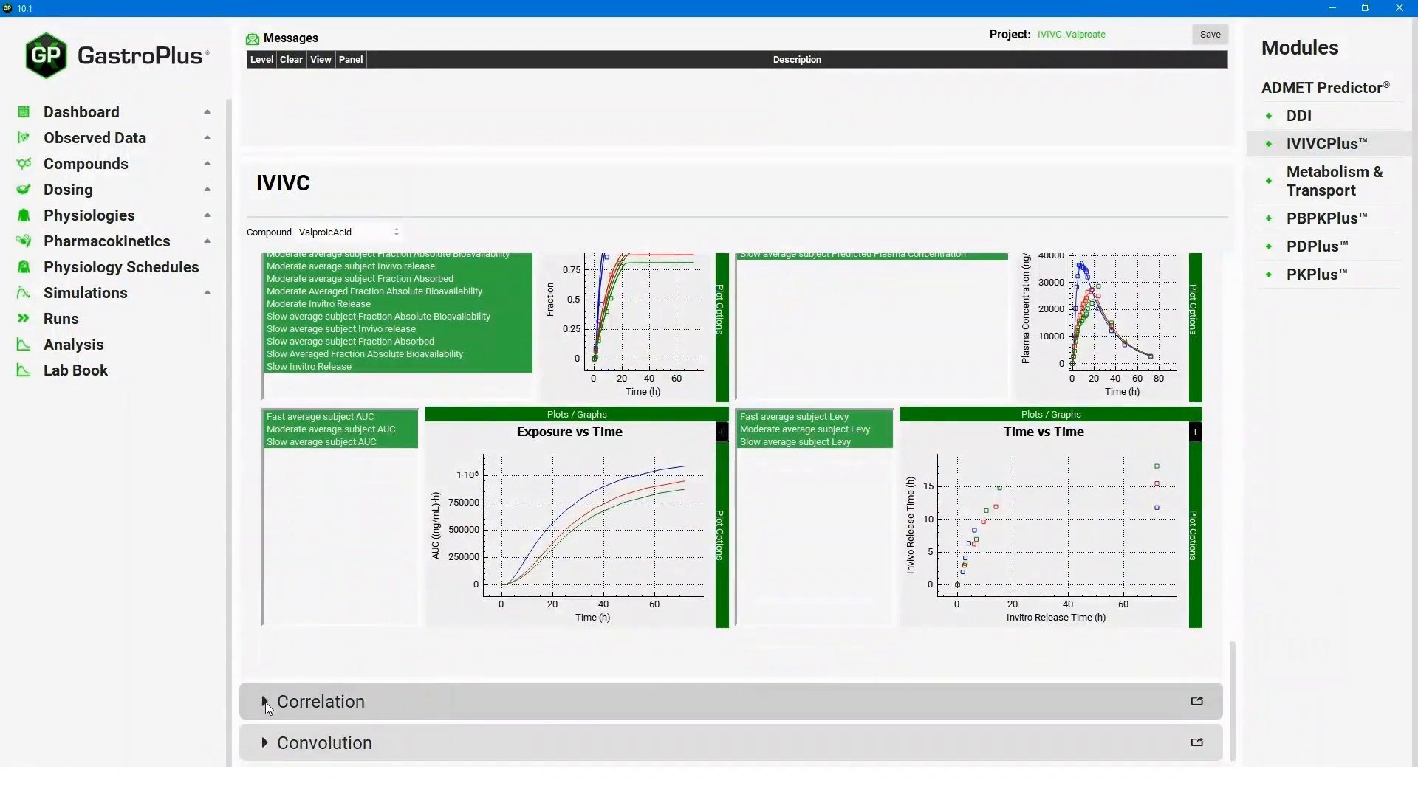
pyautogui.scroll(-5, 508, 469)
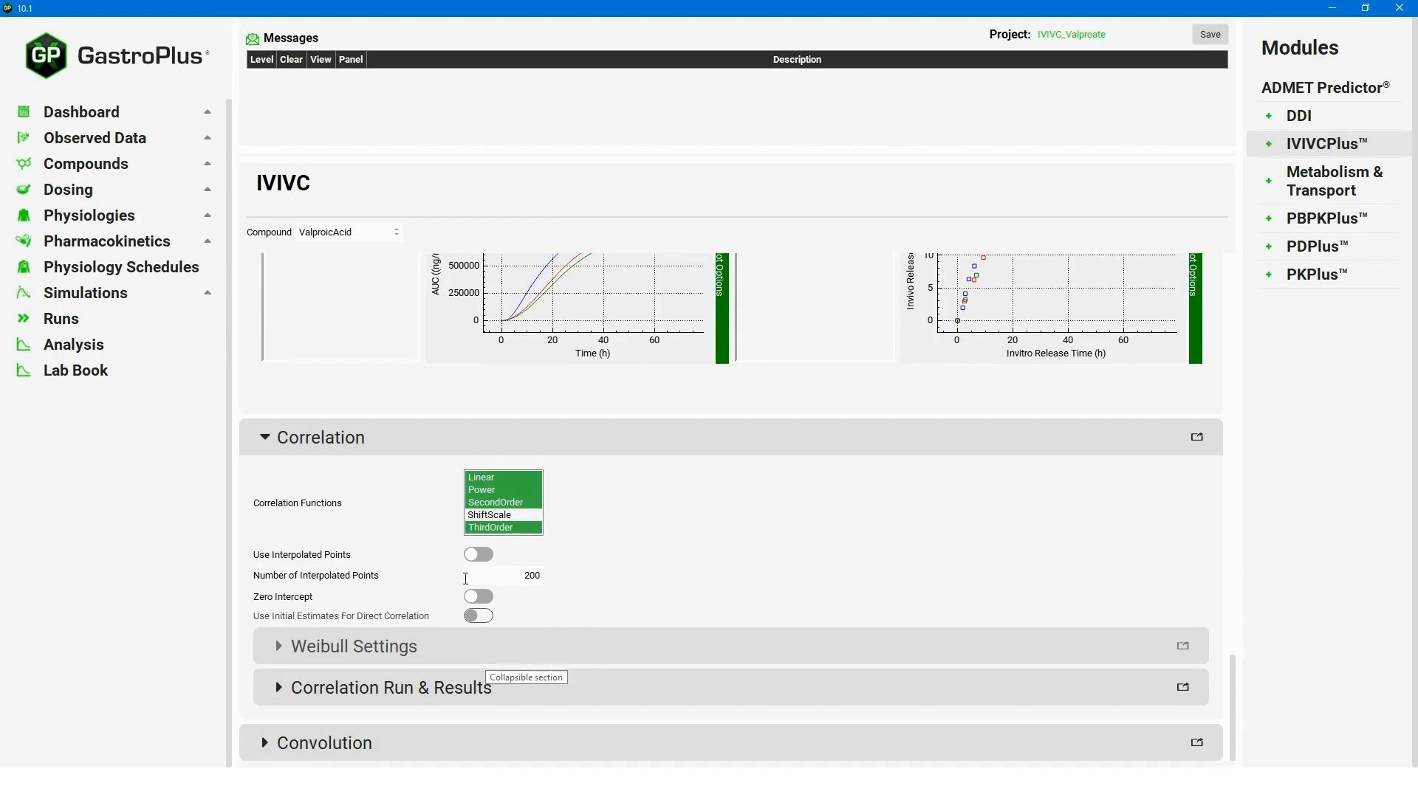
# Expand Correlation Run & Results, form the correlation using AkaikeInformationCriterion, and review its statistics and fitted plot.
pyautogui.click(293, 690)
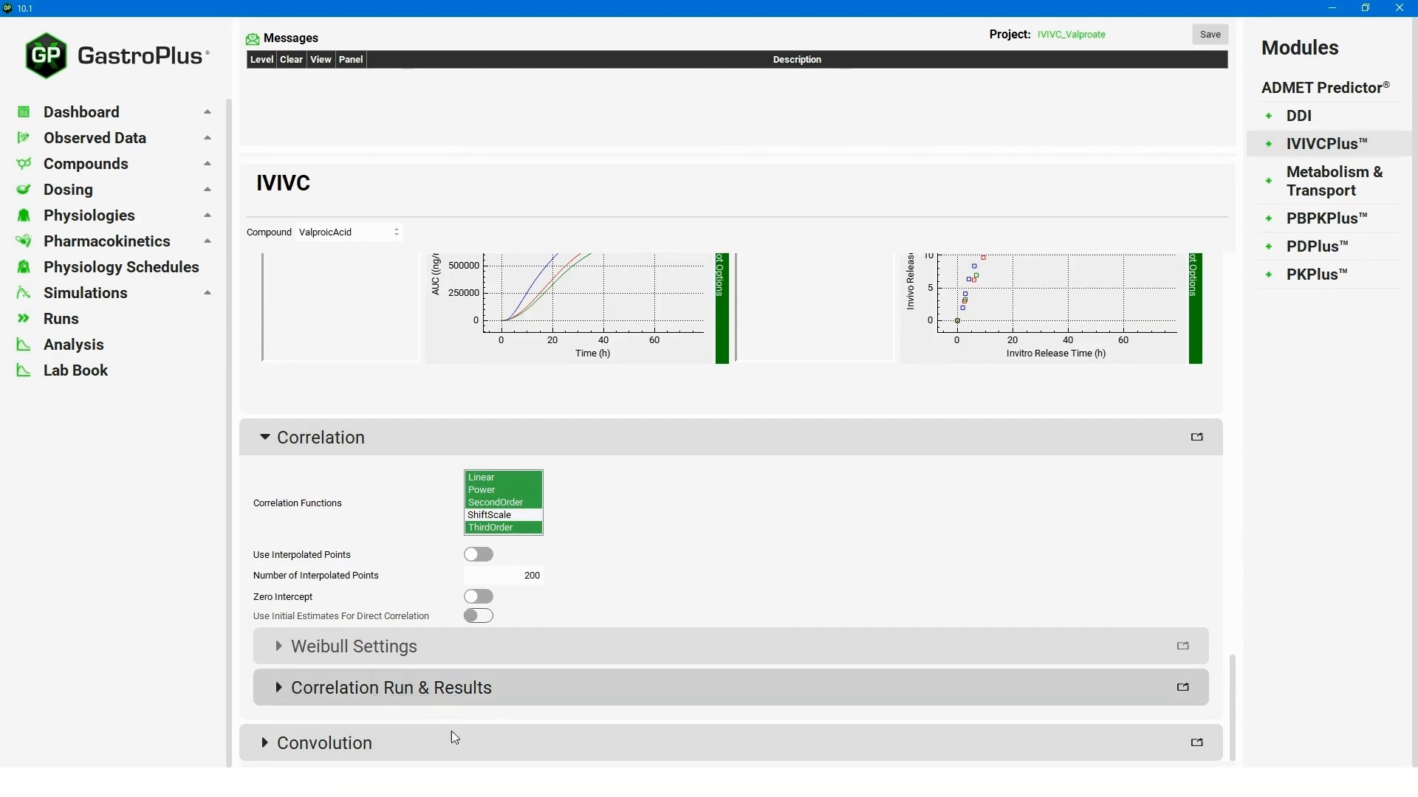
pyautogui.scroll(-1, 763, 687)
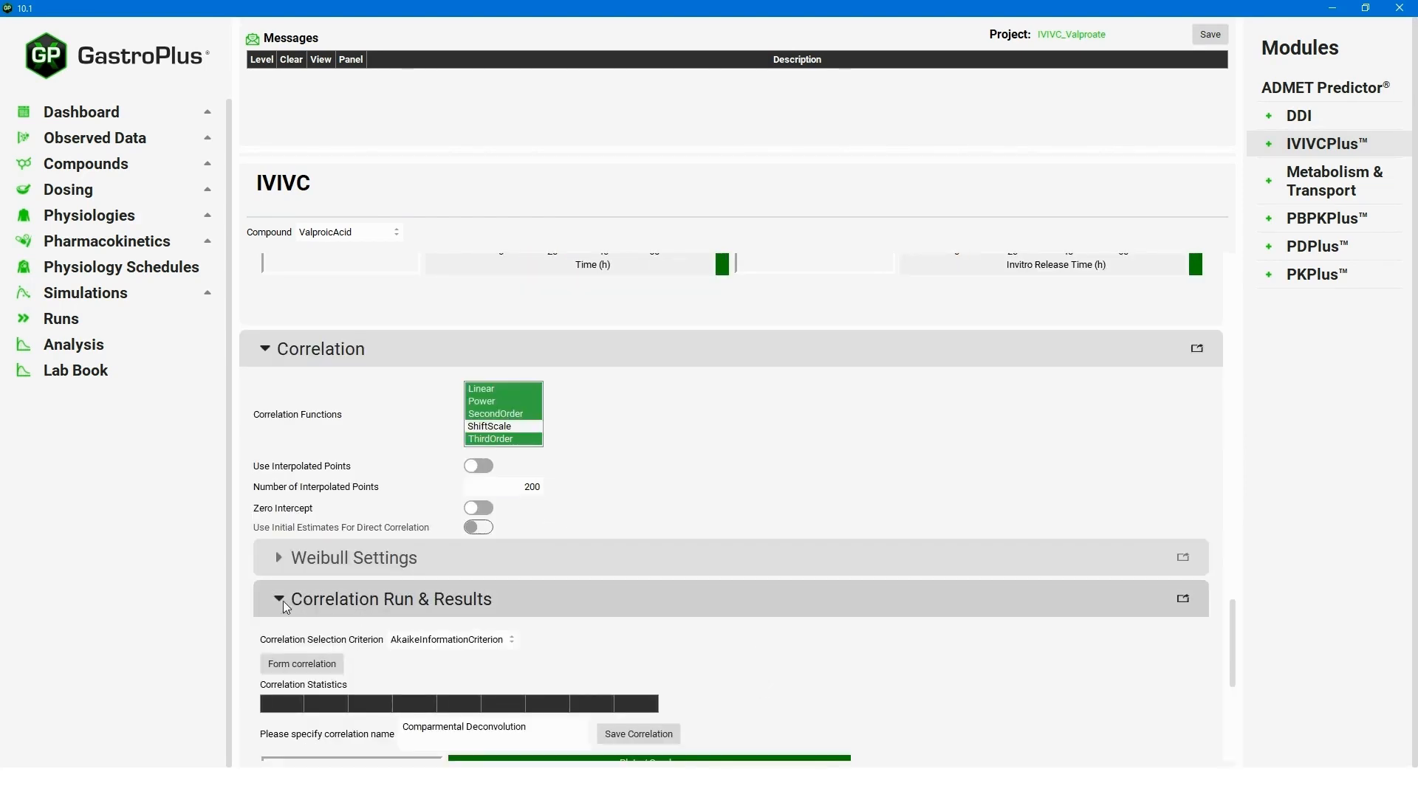
pyautogui.click(293, 662)
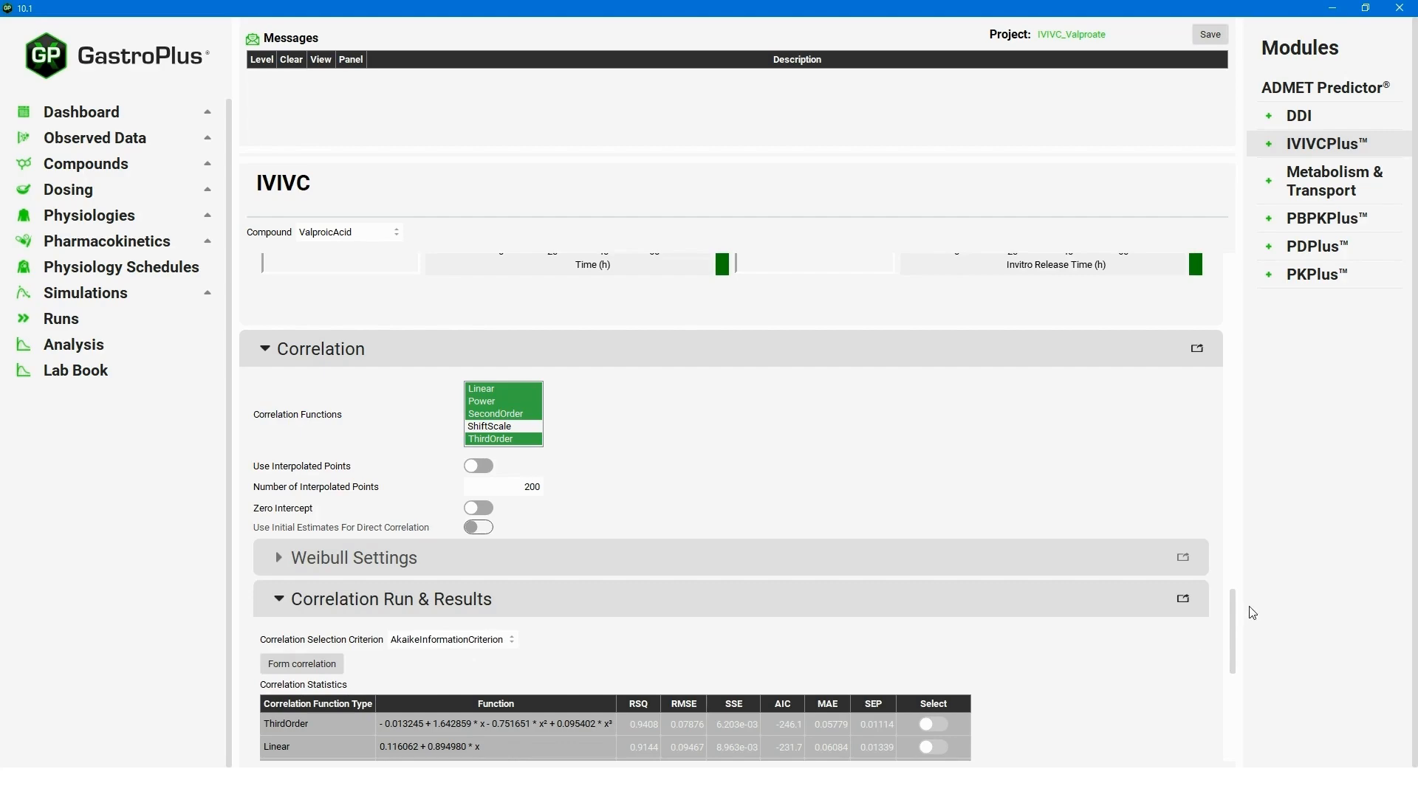
pyautogui.scroll(-3, 1229, 649)
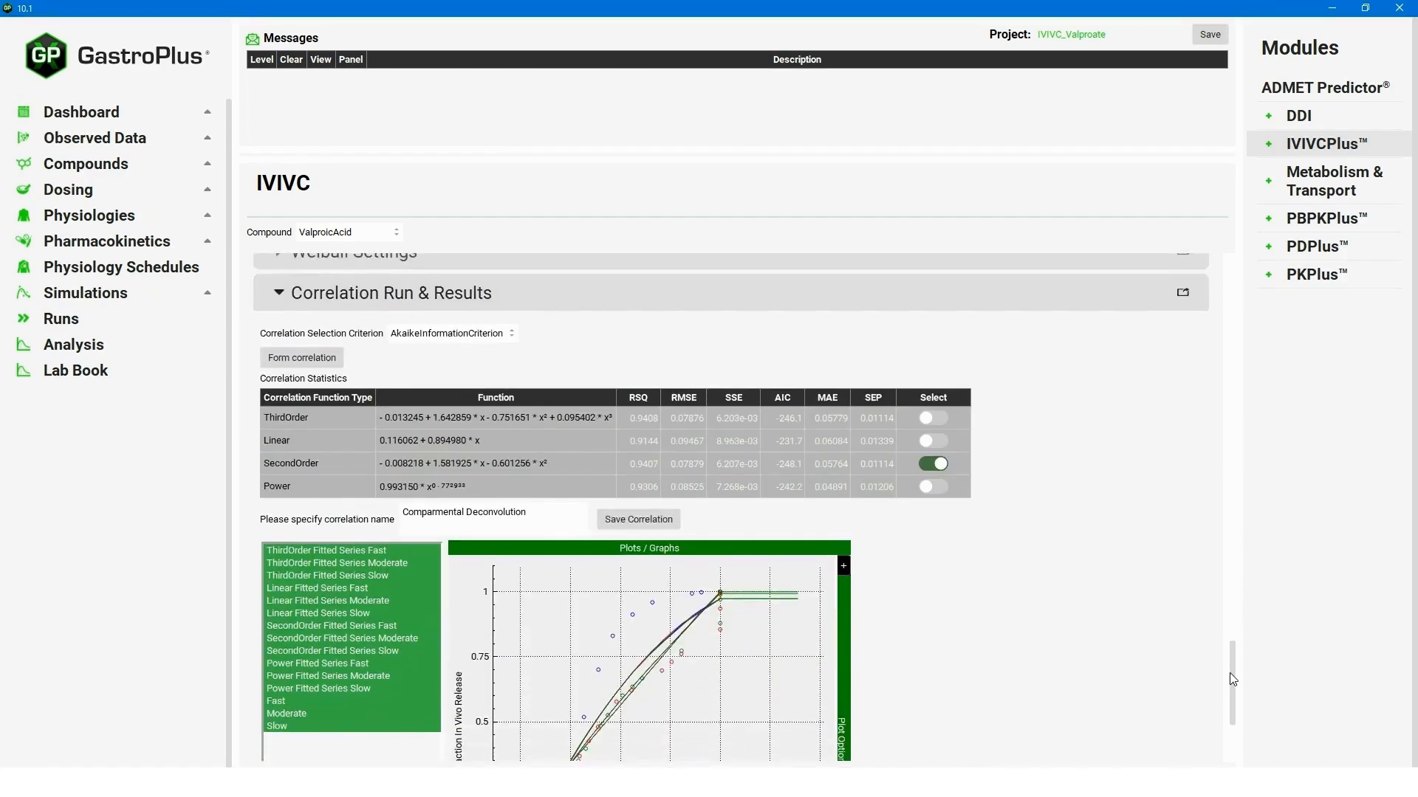
pyautogui.scroll(-1, 1229, 681)
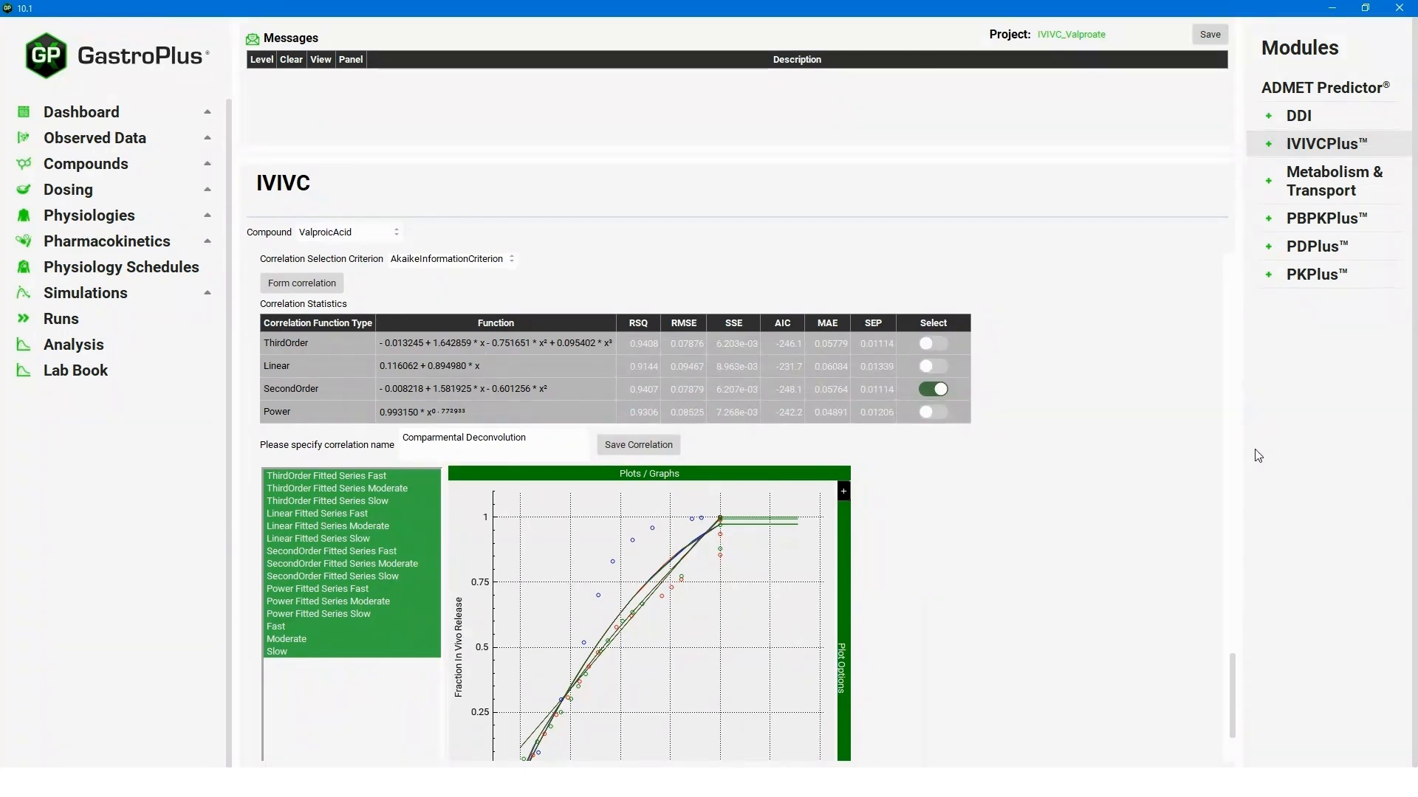
pyautogui.scroll(1, 305, 330)
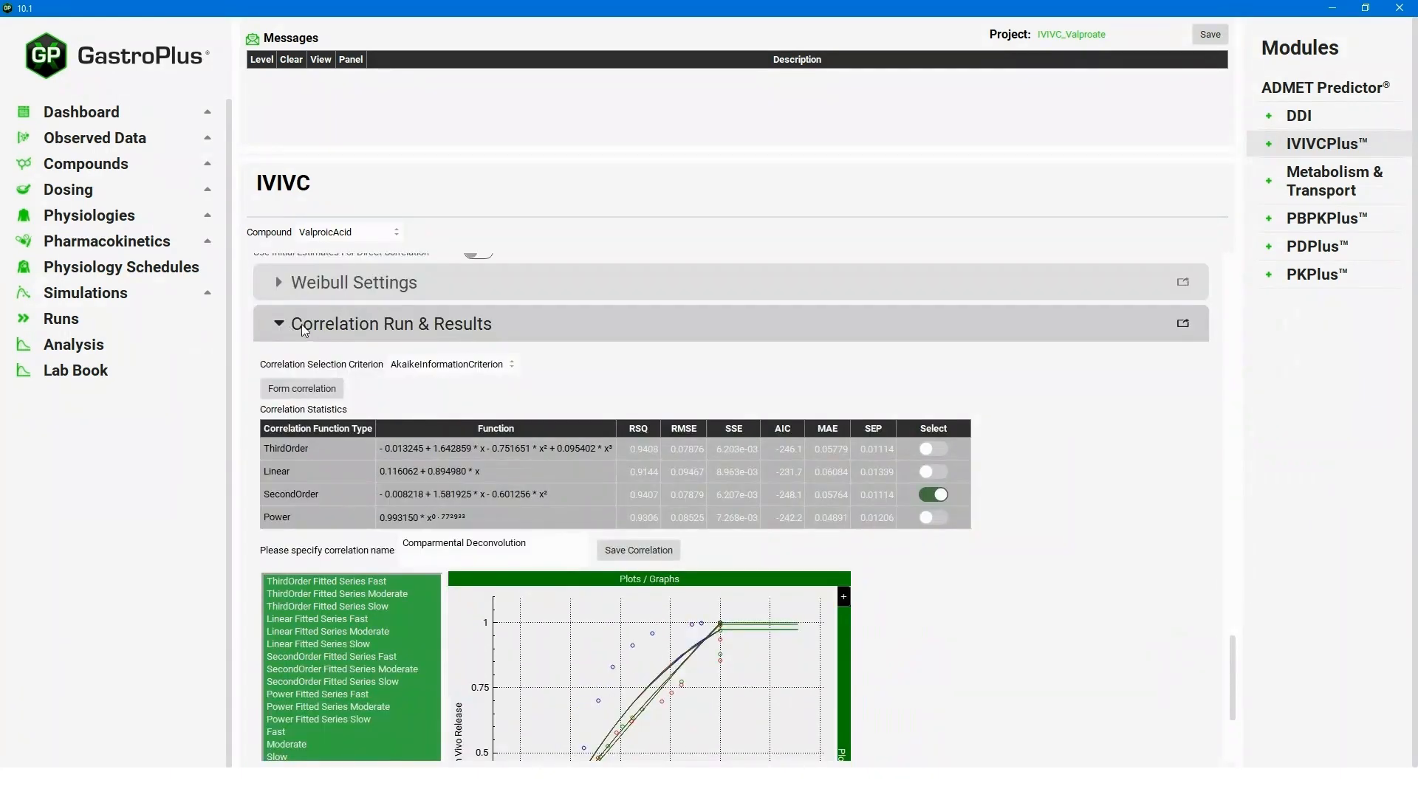
# Collapse Correlation Run & Results and expand the Convolution section to show its inputs and settings.
pyautogui.click(278, 325)
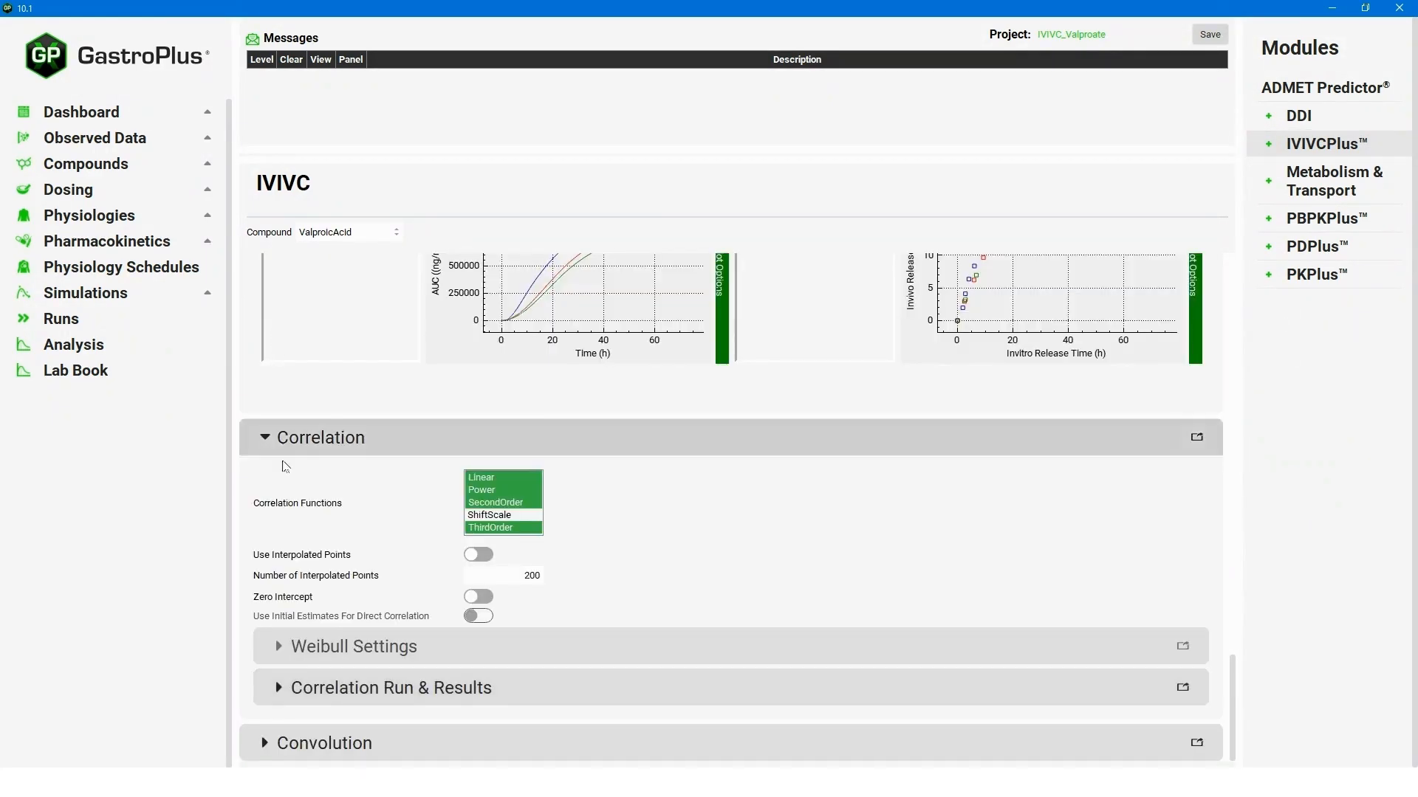
pyautogui.click(263, 743)
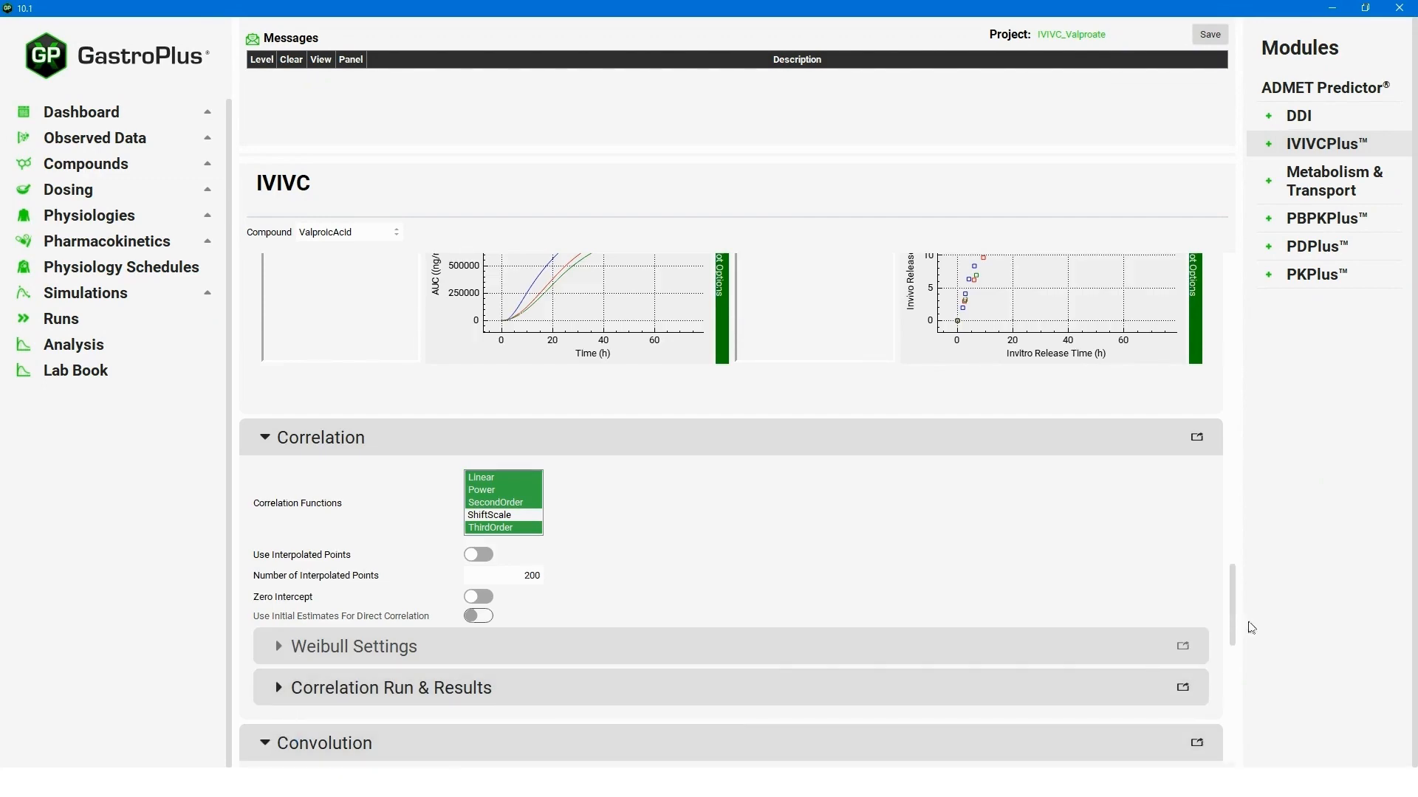
pyautogui.moveTo(1234, 614); pyautogui.dragTo(1236, 709)
# Replace the convolution inputs with Fast, Moderate and Slow, and run the convolution for the average subject.
pyautogui.click(308, 388)
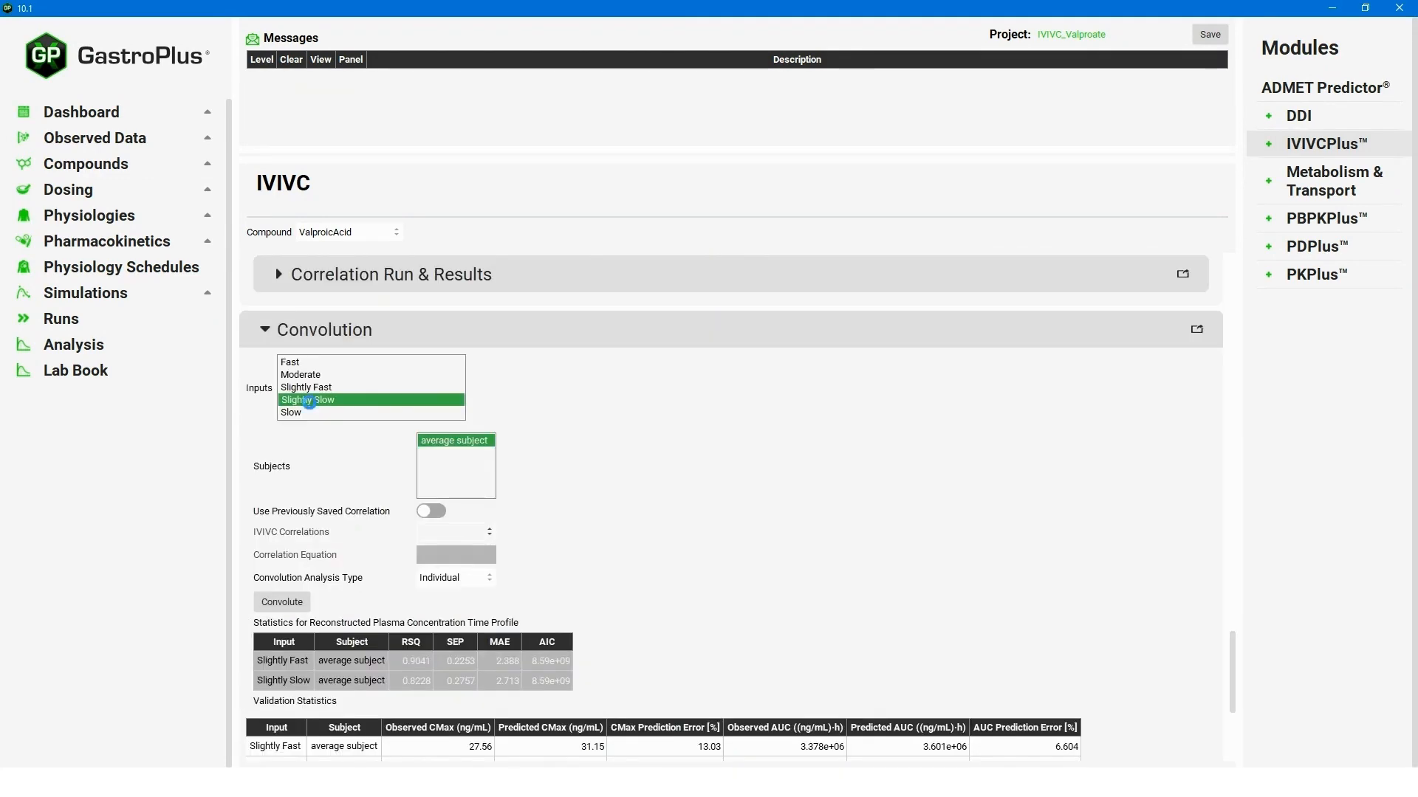
pyautogui.click(307, 400)
pyautogui.click(324, 365)
pyautogui.click(318, 377)
pyautogui.click(317, 413)
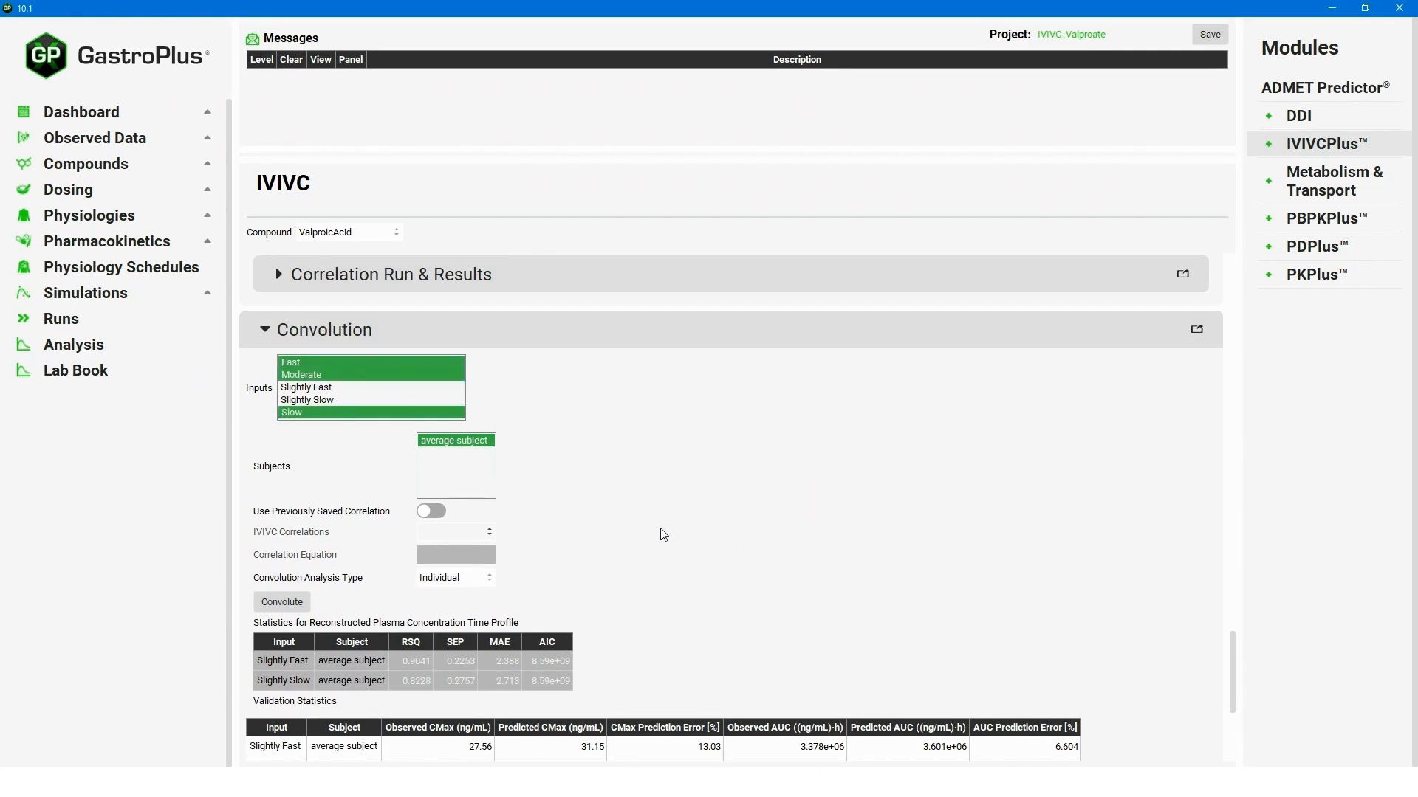
pyautogui.click(292, 604)
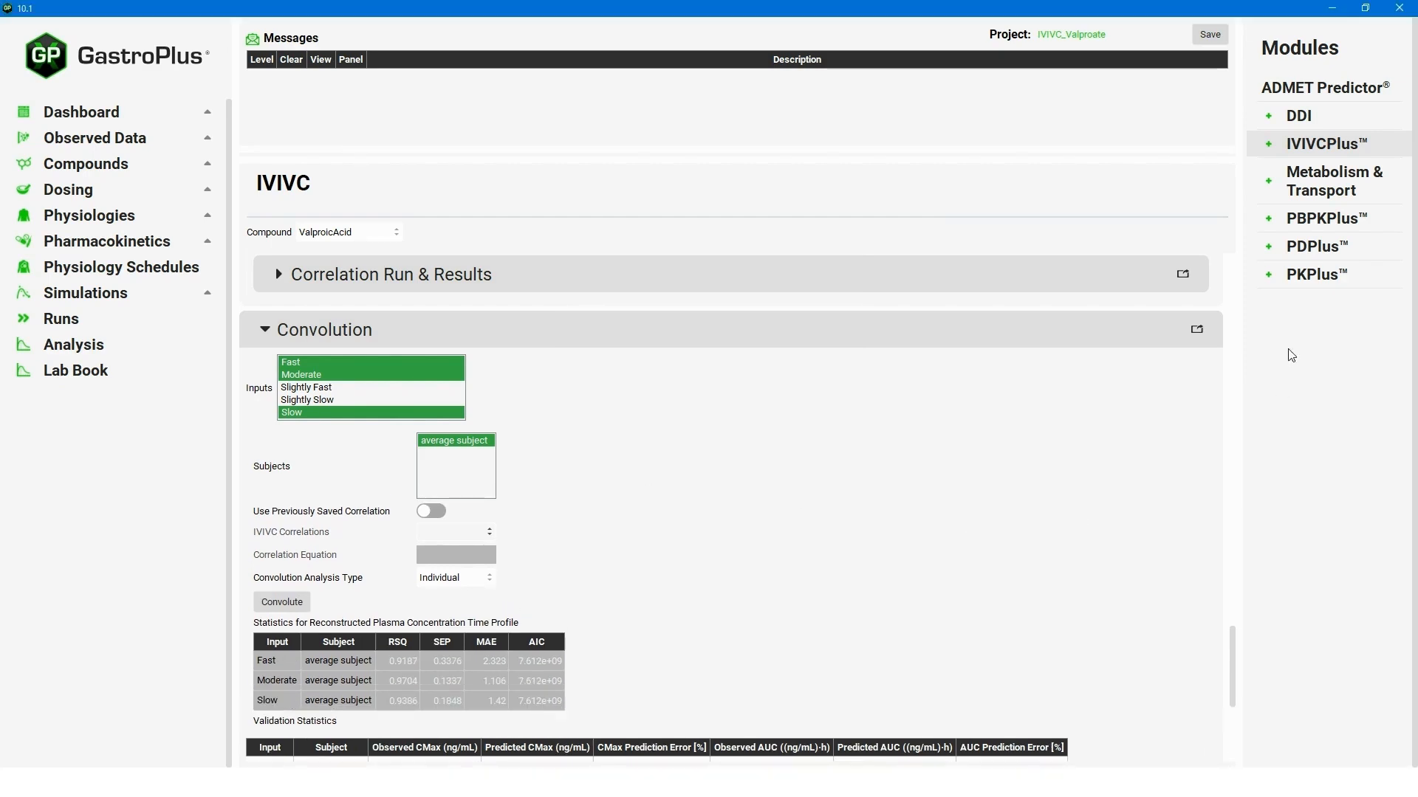
# Replace the convolution inputs with Slightly Fast and Slightly Slow, run the convolution, and review its validation statistics and plots.
pyautogui.moveTo(1230, 648); pyautogui.dragTo(1231, 719)
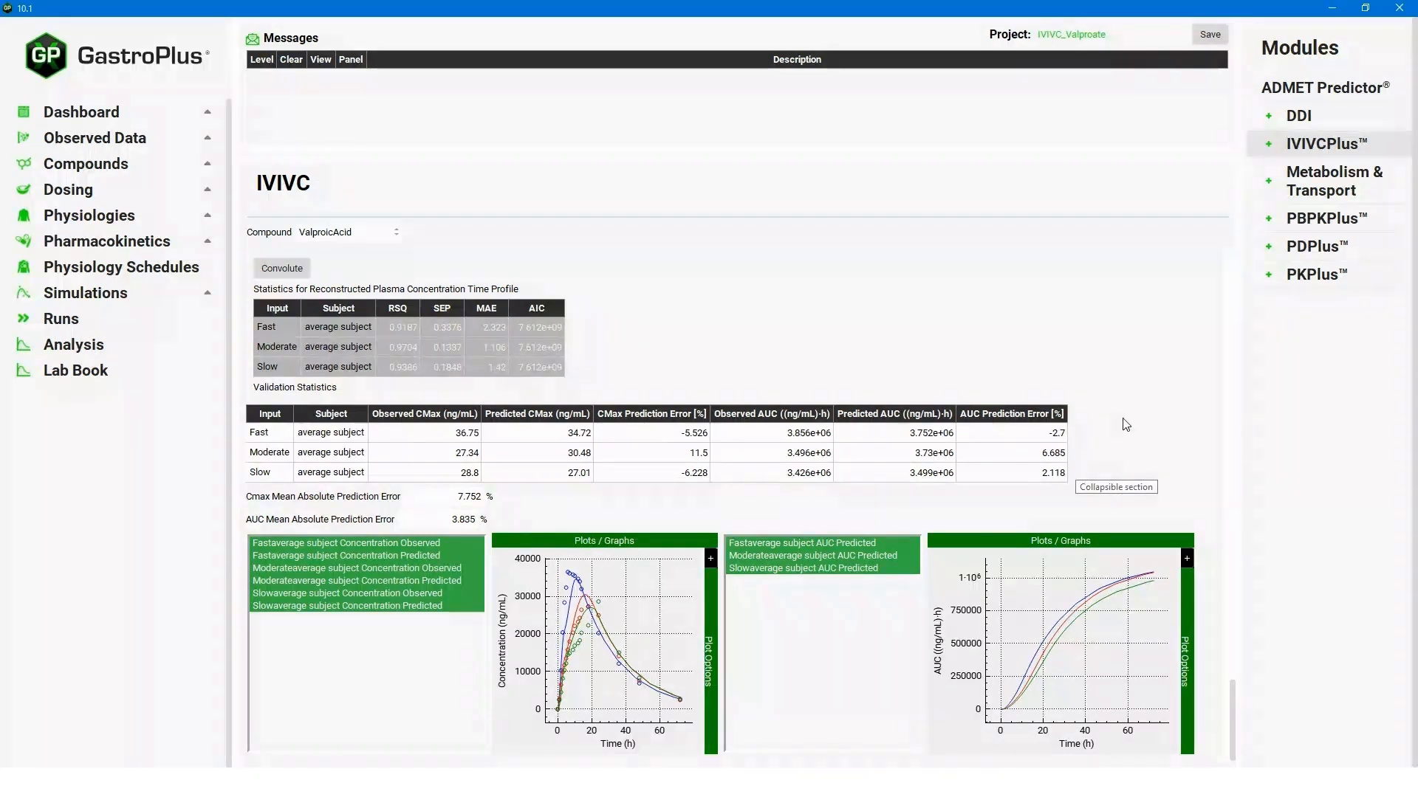
pyautogui.moveTo(1233, 683); pyautogui.dragTo(1231, 617)
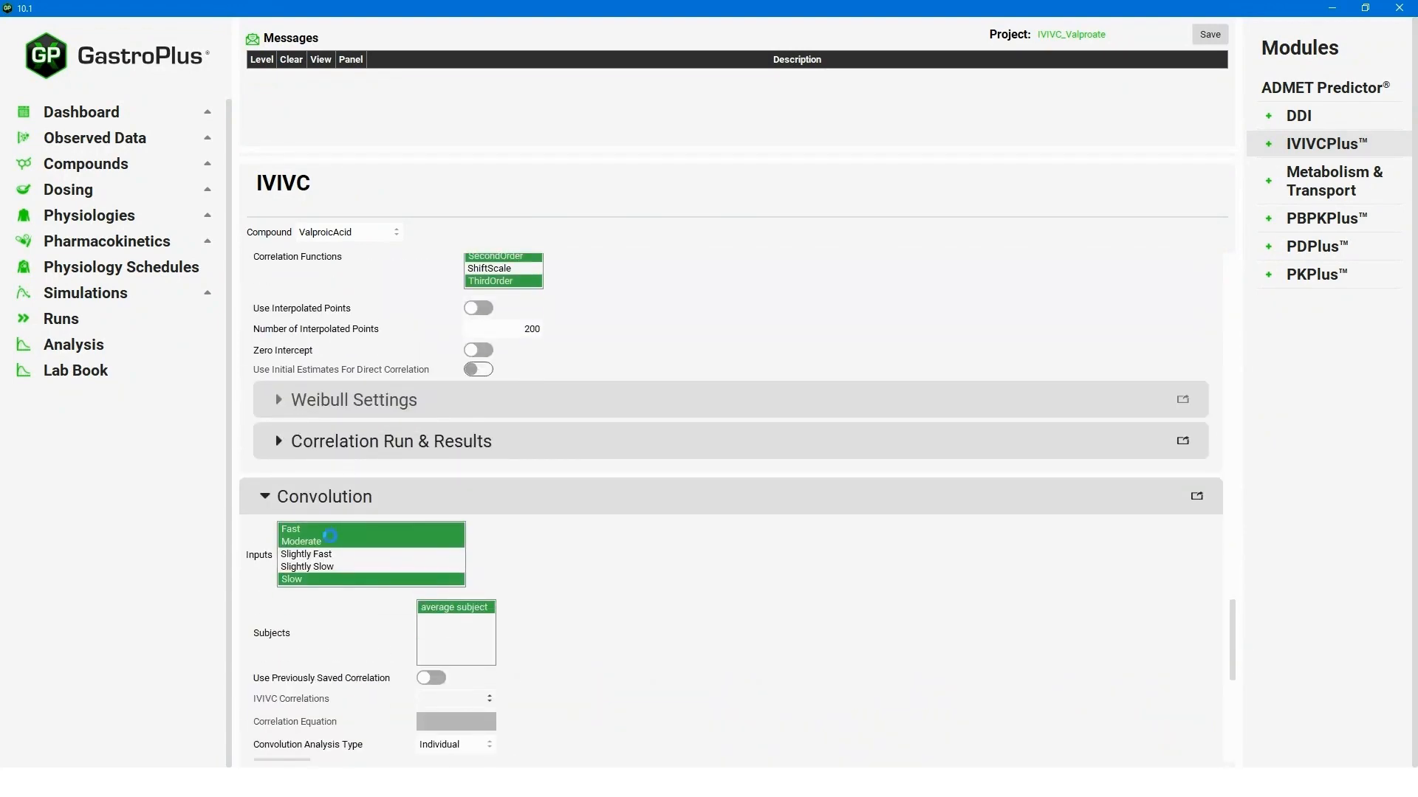
pyautogui.click(318, 555)
pyautogui.keyDown('ctrl'); pyautogui.click(311, 570); pyautogui.keyUp('ctrl')
pyautogui.moveTo(1237, 639); pyautogui.dragTo(1238, 684)
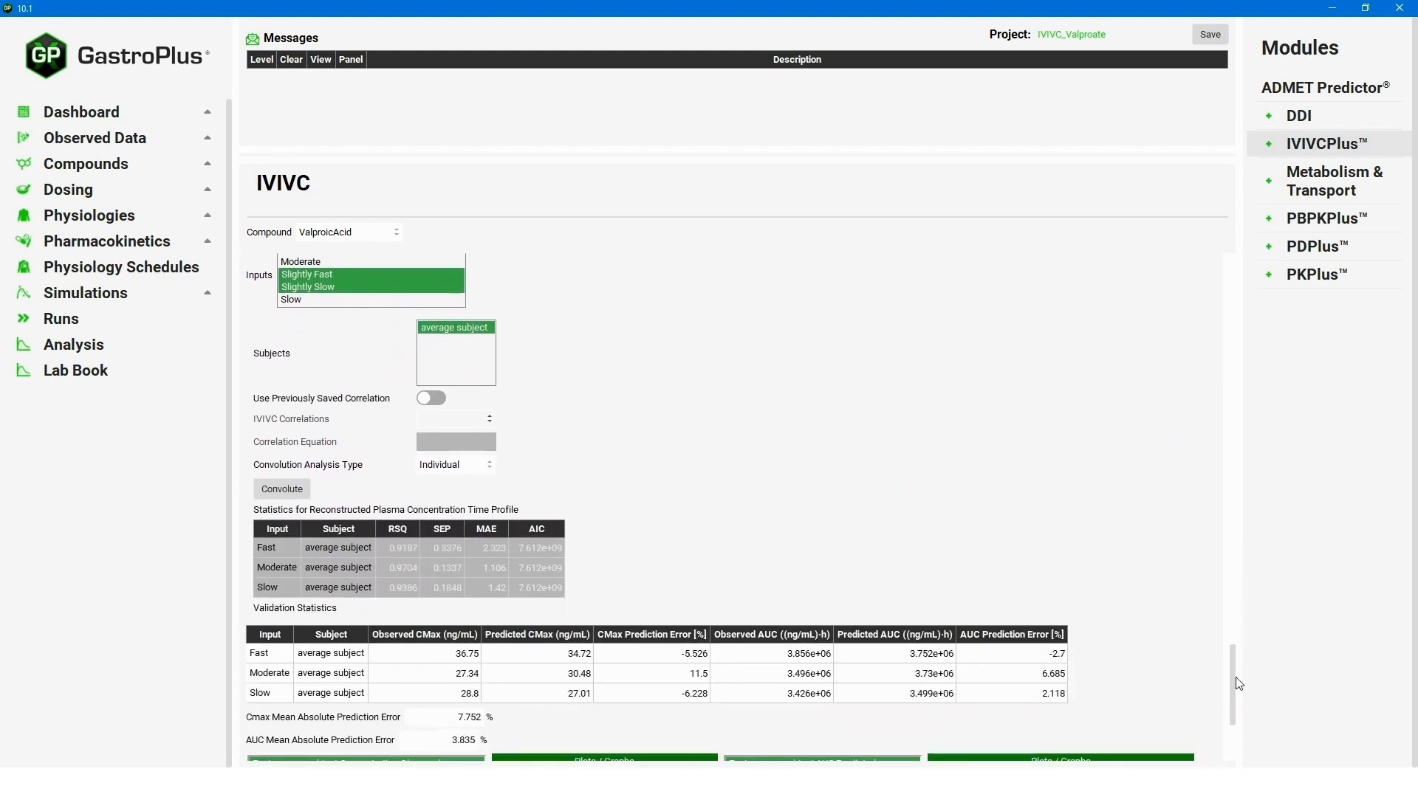
pyautogui.click(282, 485)
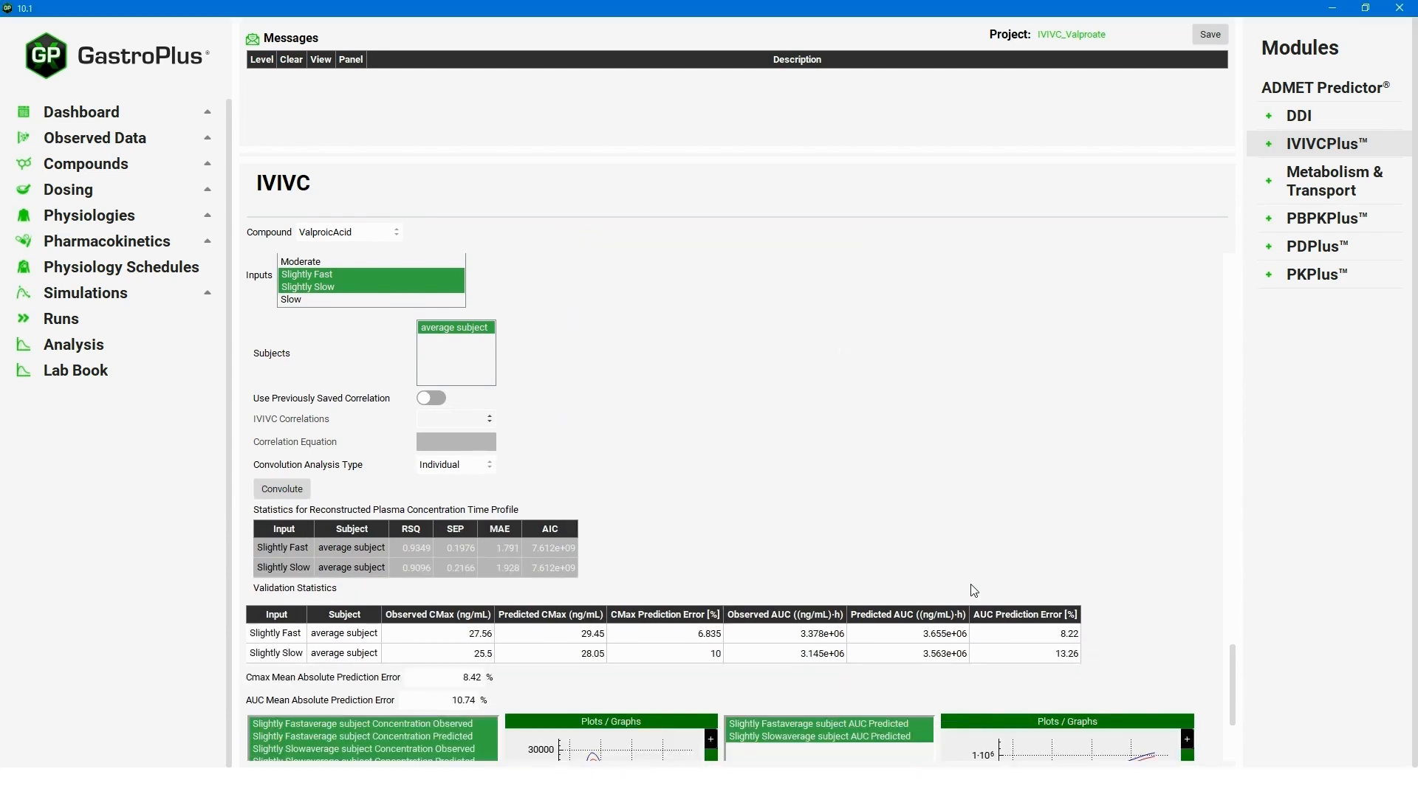
pyautogui.moveTo(1238, 680); pyautogui.dragTo(1234, 715)
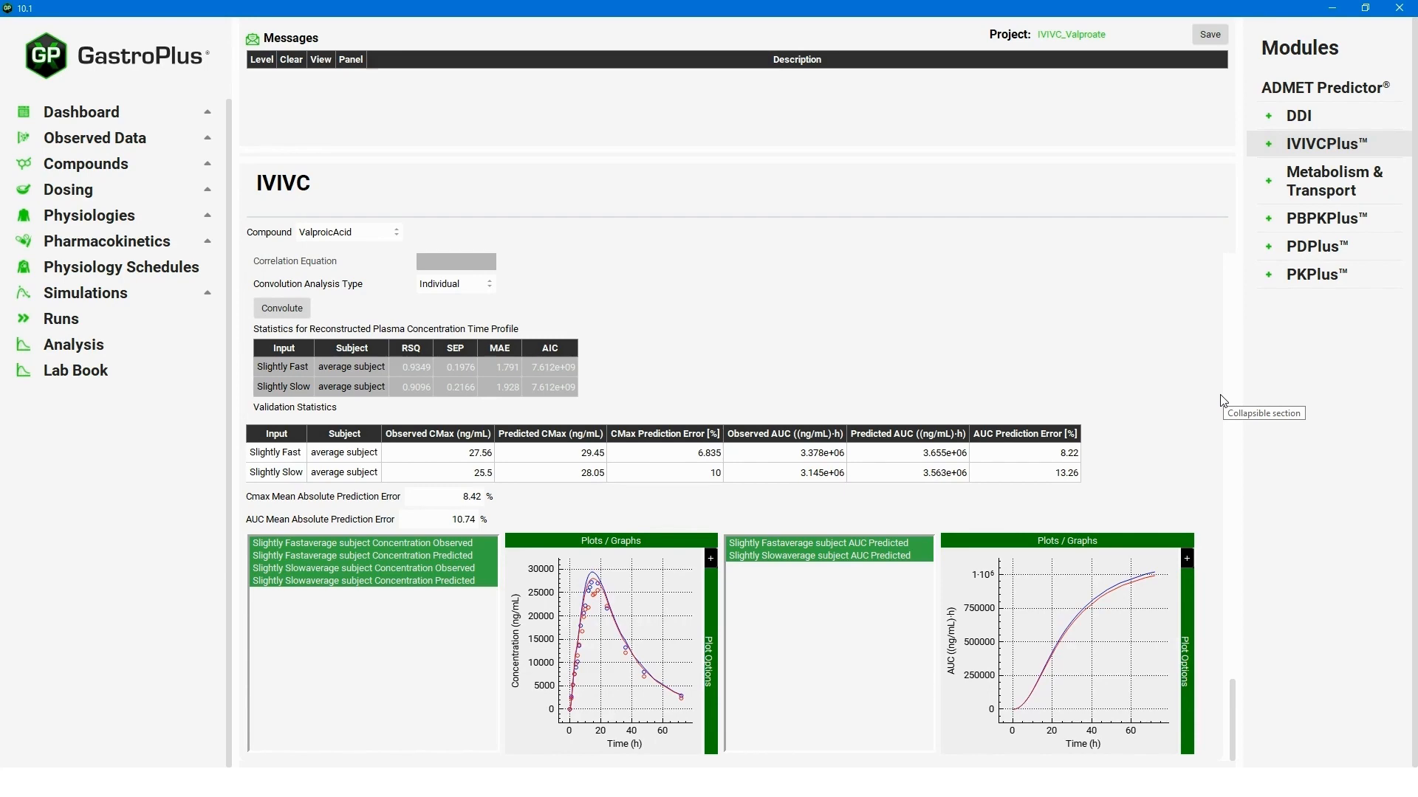
# Save the correlation under Correlation Run & Results as "Mechanistic Deconvolution IVIVC" and clear the resulting message.
pyautogui.moveTo(1232, 697); pyautogui.dragTo(1250, 642)
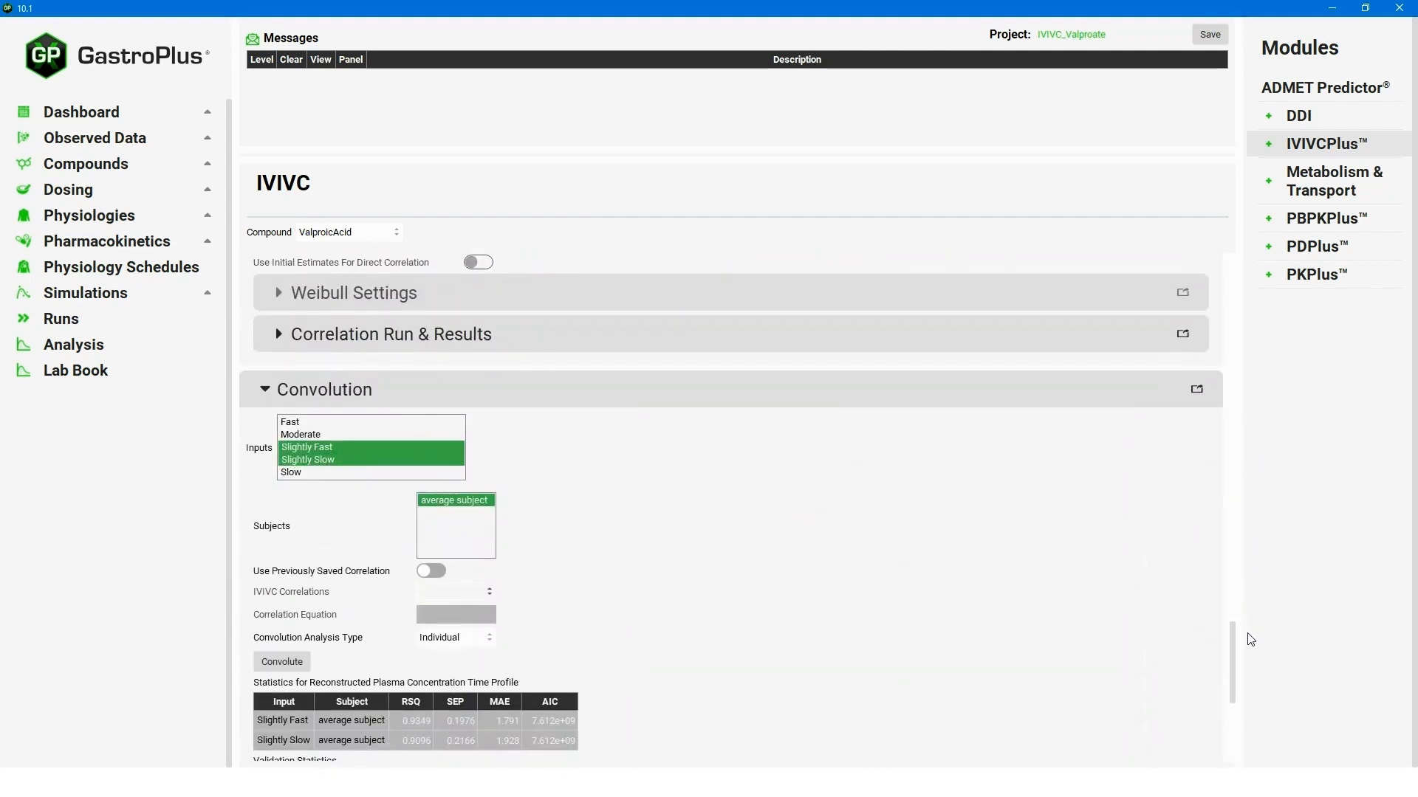
pyautogui.click(277, 334)
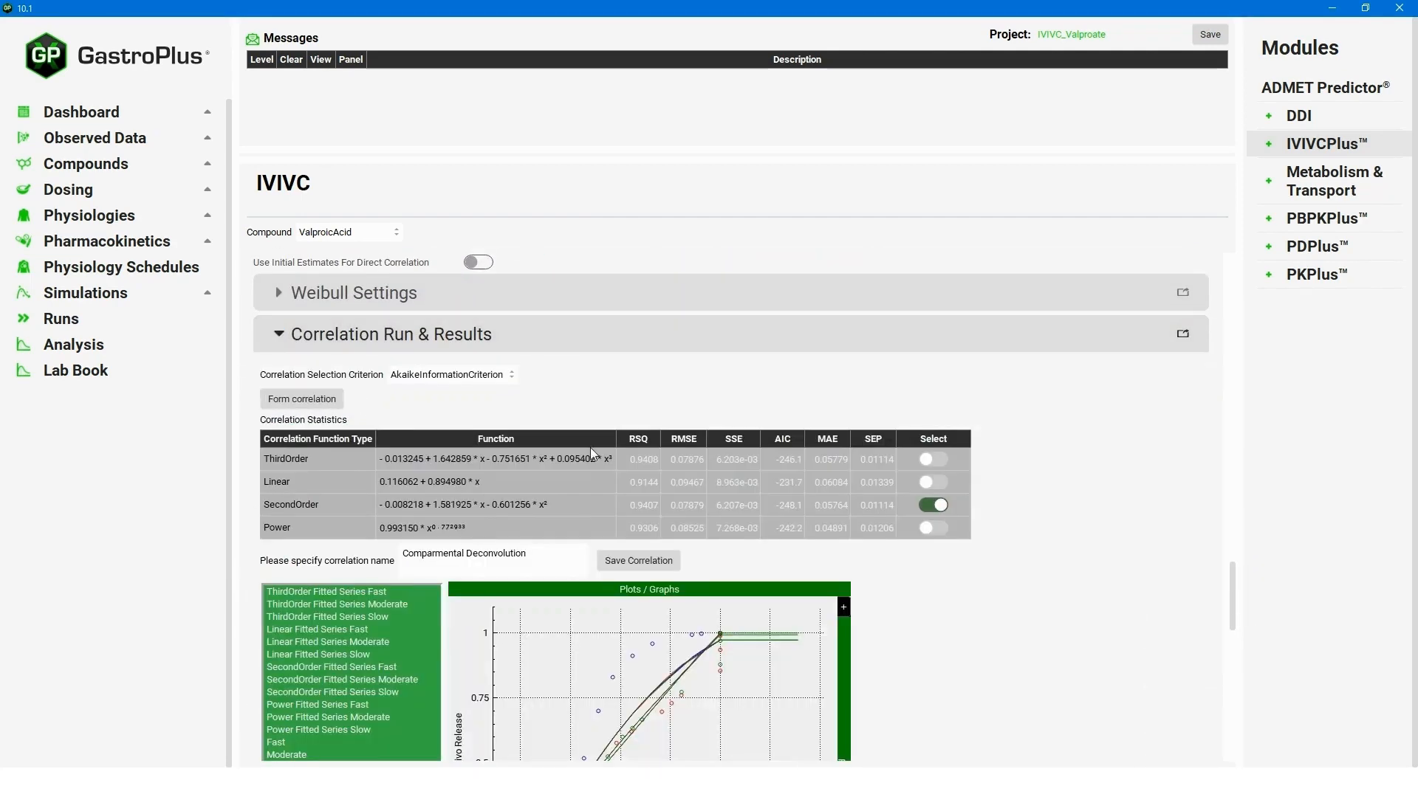
pyautogui.moveTo(530, 561); pyautogui.dragTo(323, 552)
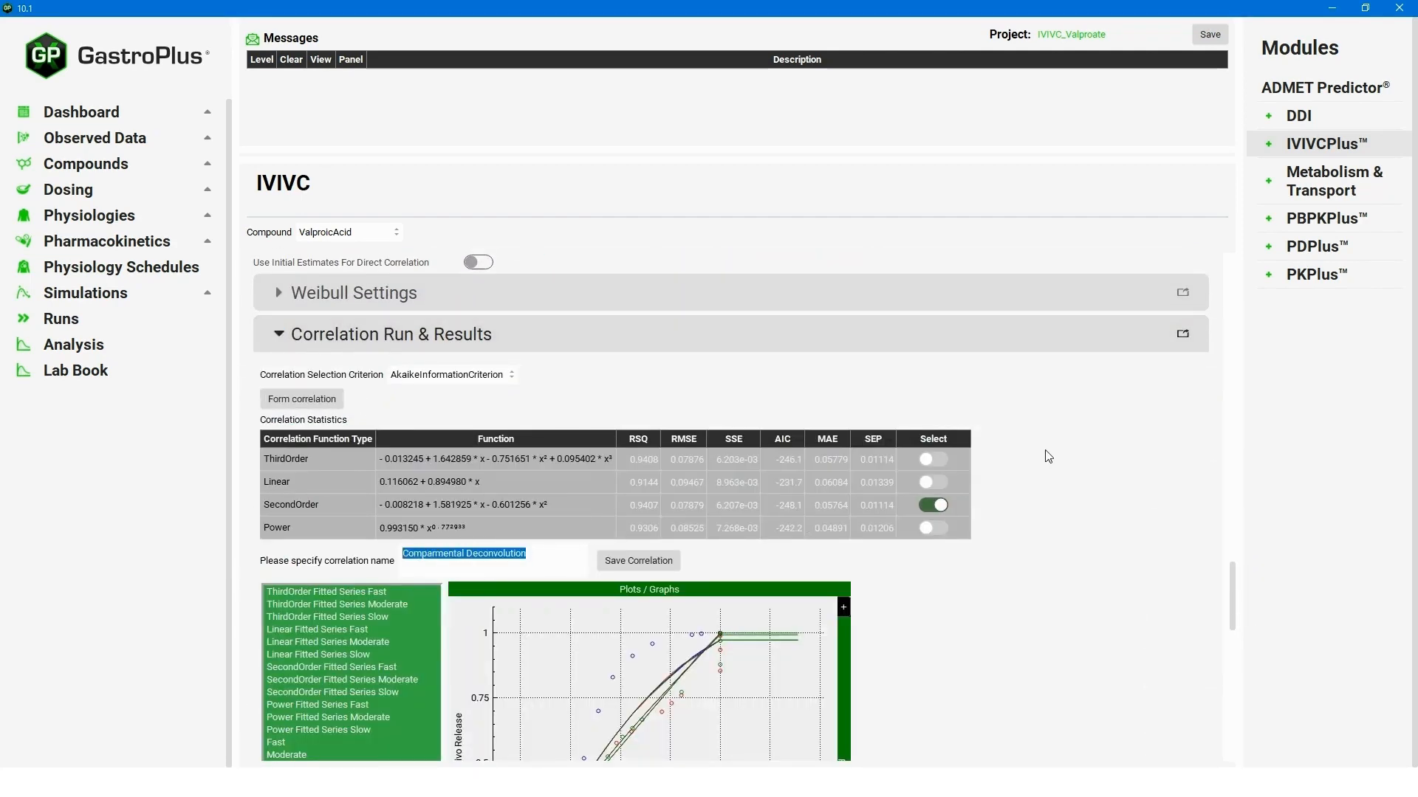
pyautogui.write('Me')
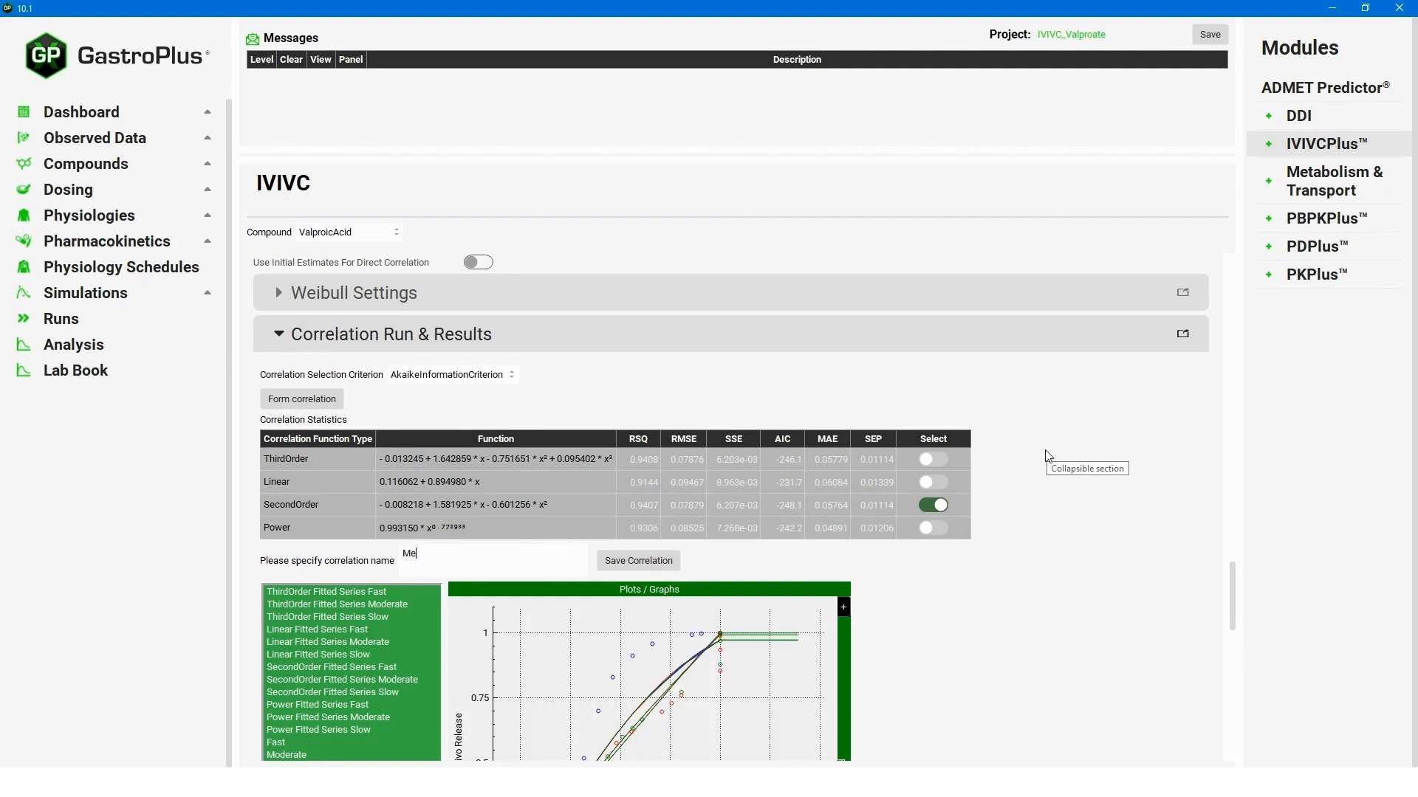
pyautogui.write('chanistic Deconvolution IVIVC')
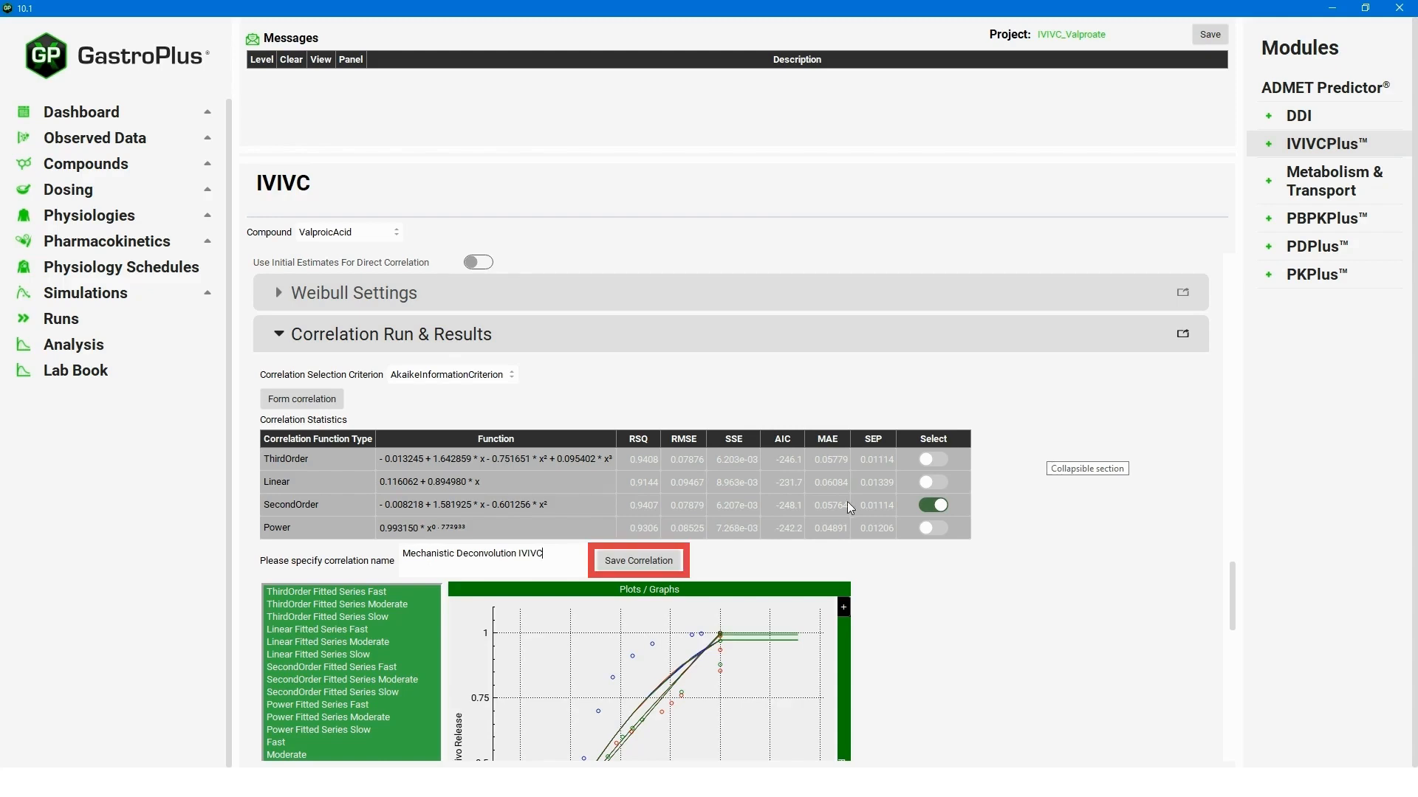
pyautogui.click(668, 562)
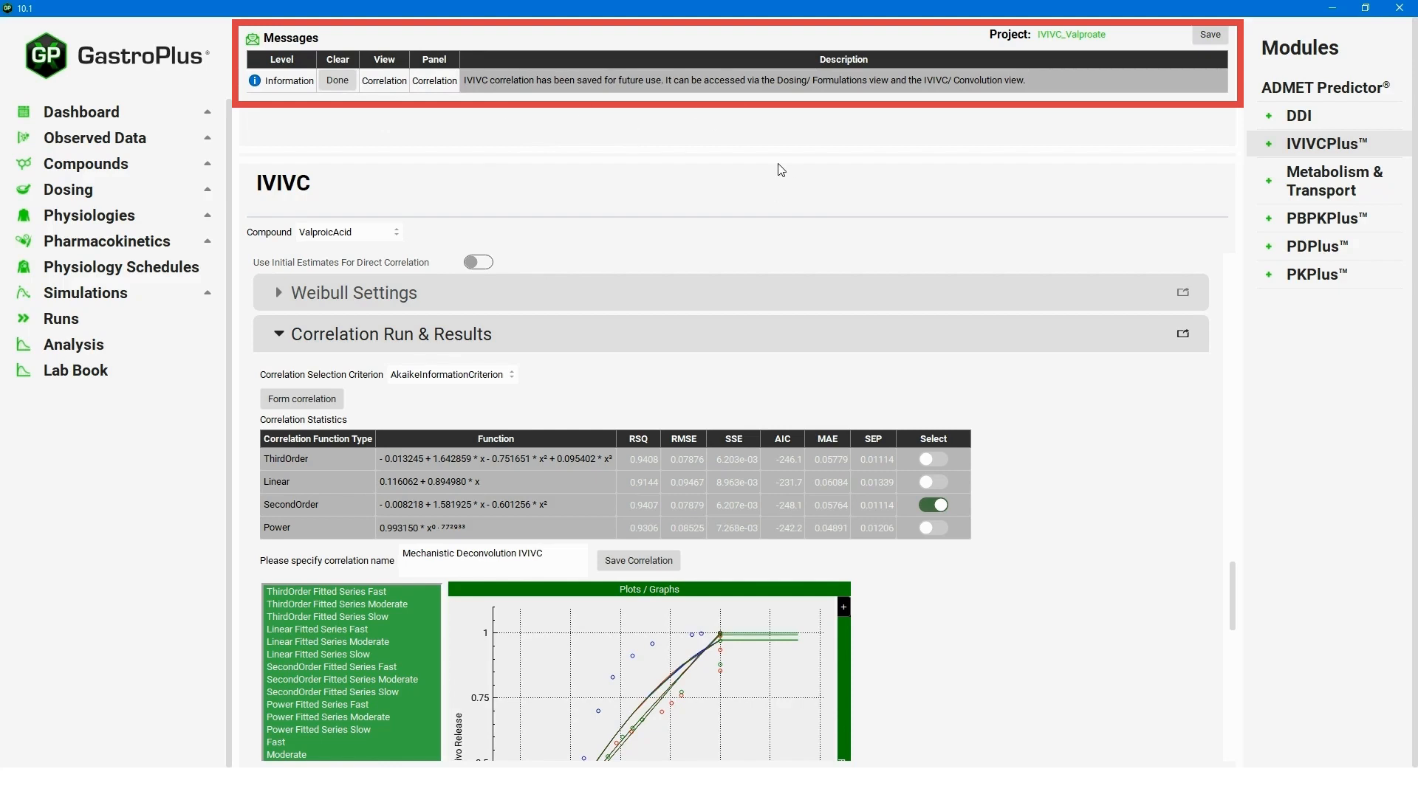
pyautogui.click(337, 80)
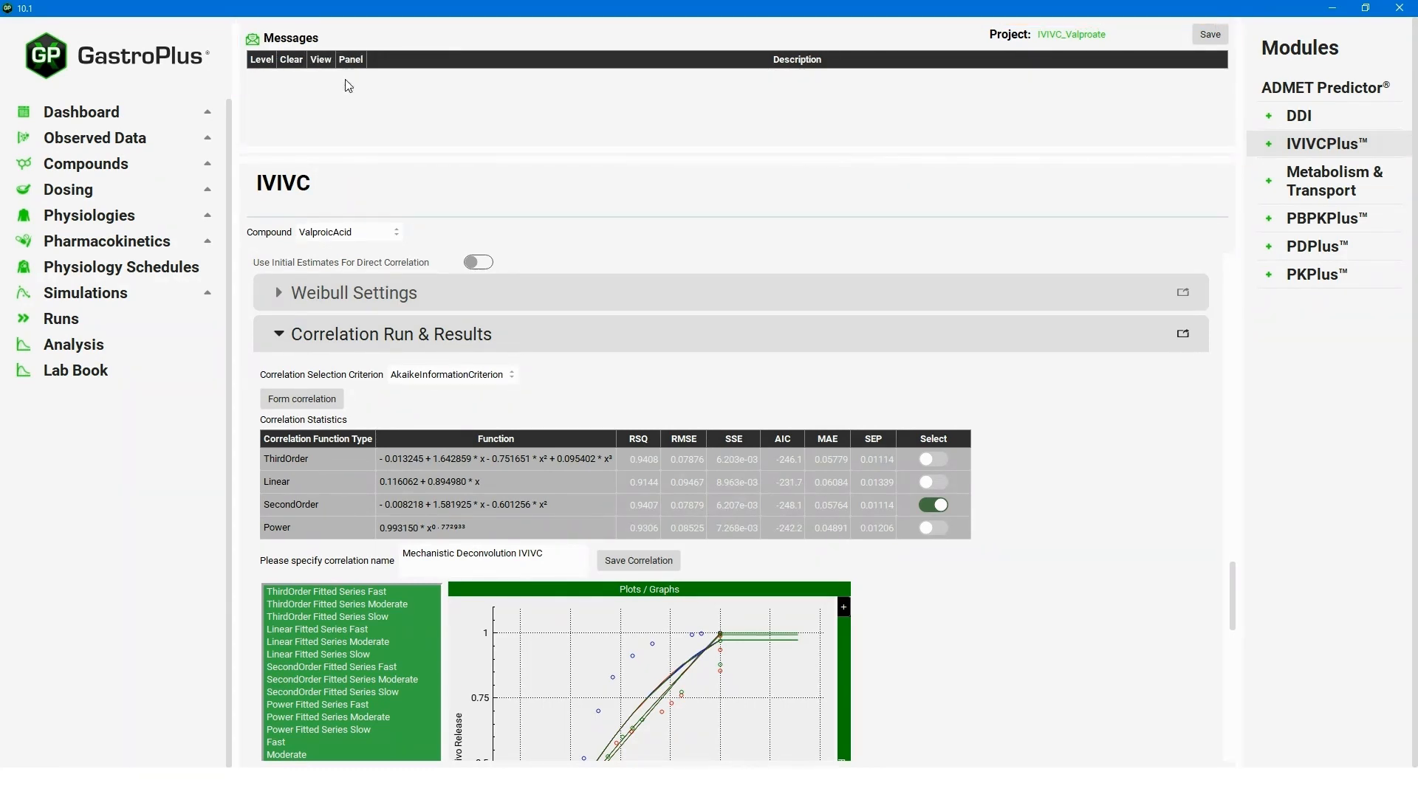
# Open the Dosing formulations, select CR Tablet 500mg Test, and expand its Controlled Release settings.
pyautogui.click(107, 189)
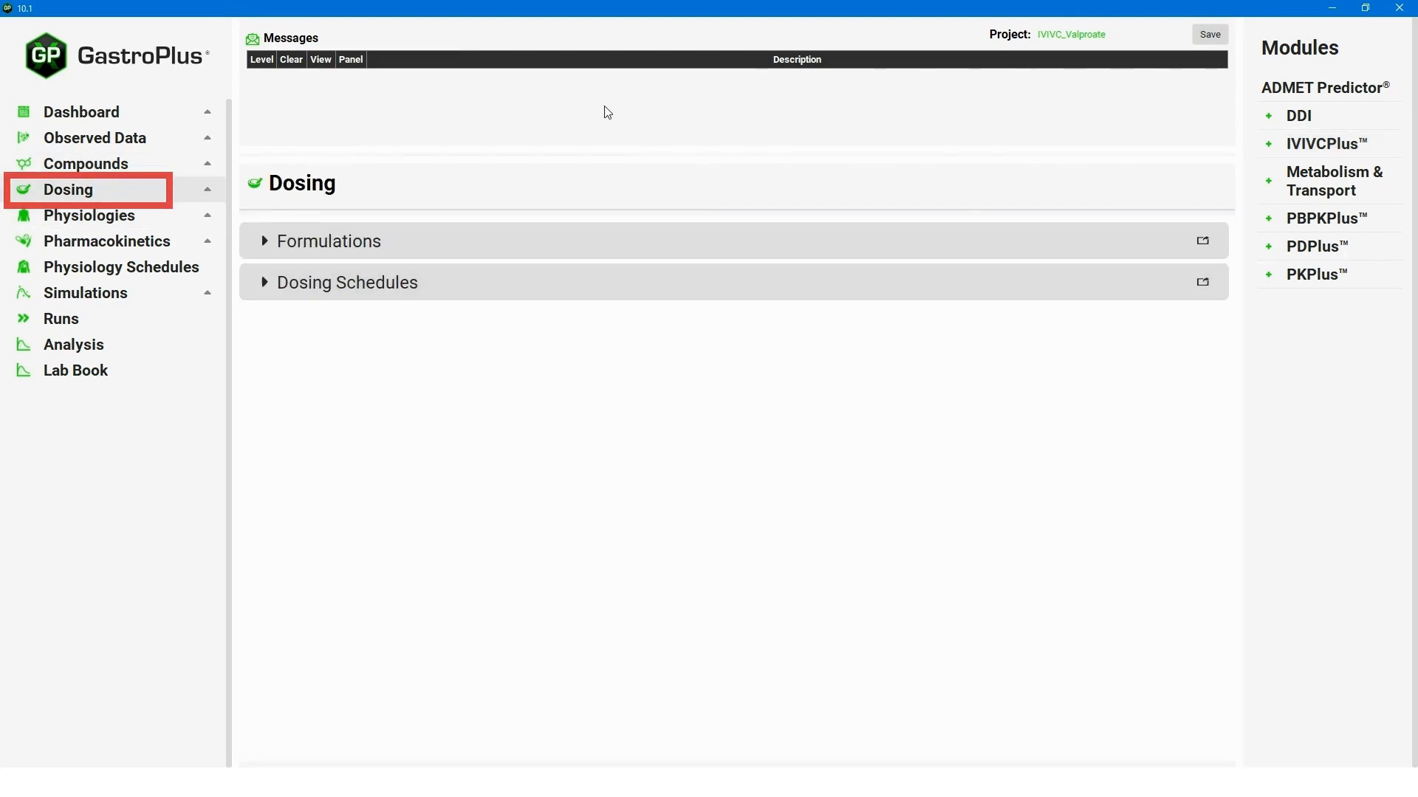
pyautogui.click(266, 242)
pyautogui.click(380, 277)
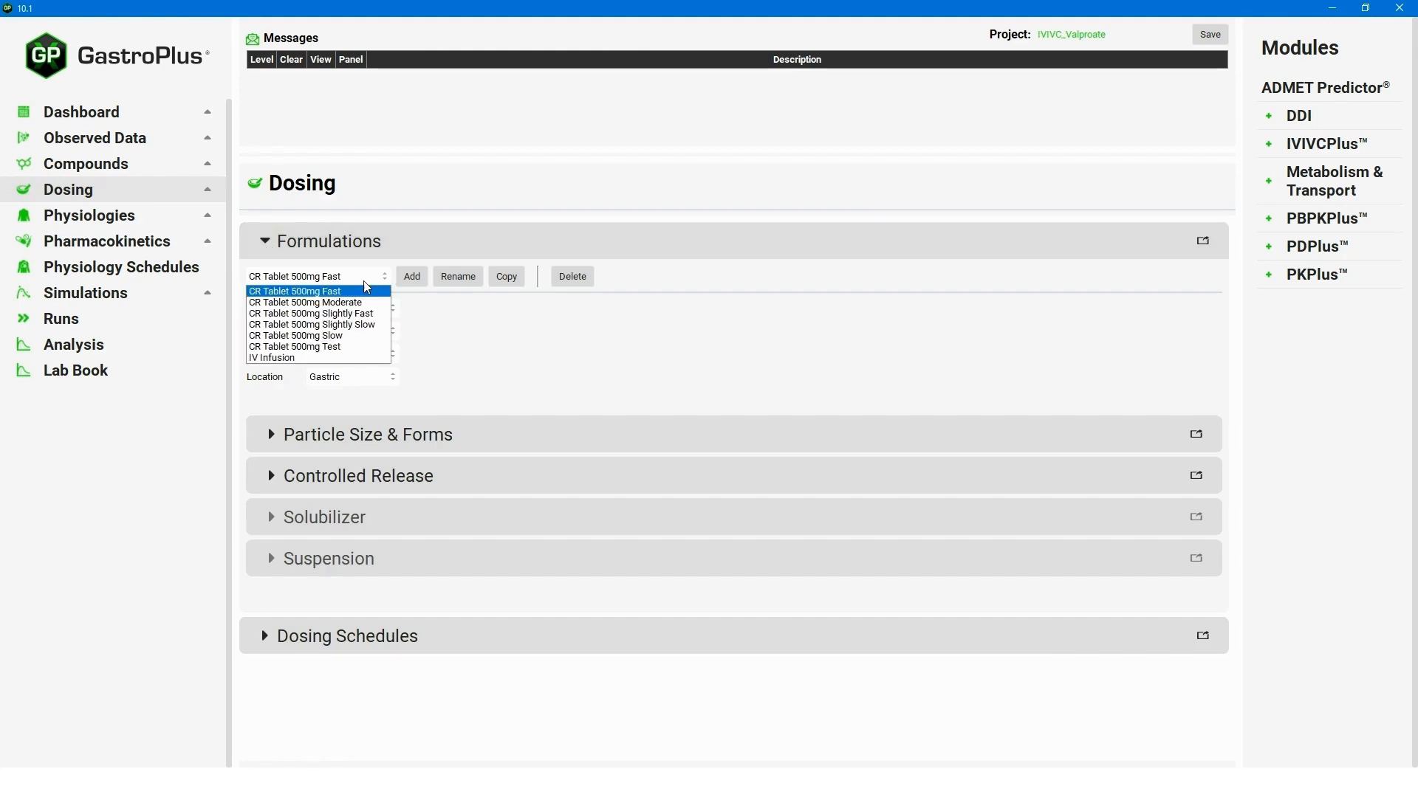
pyautogui.click(352, 347)
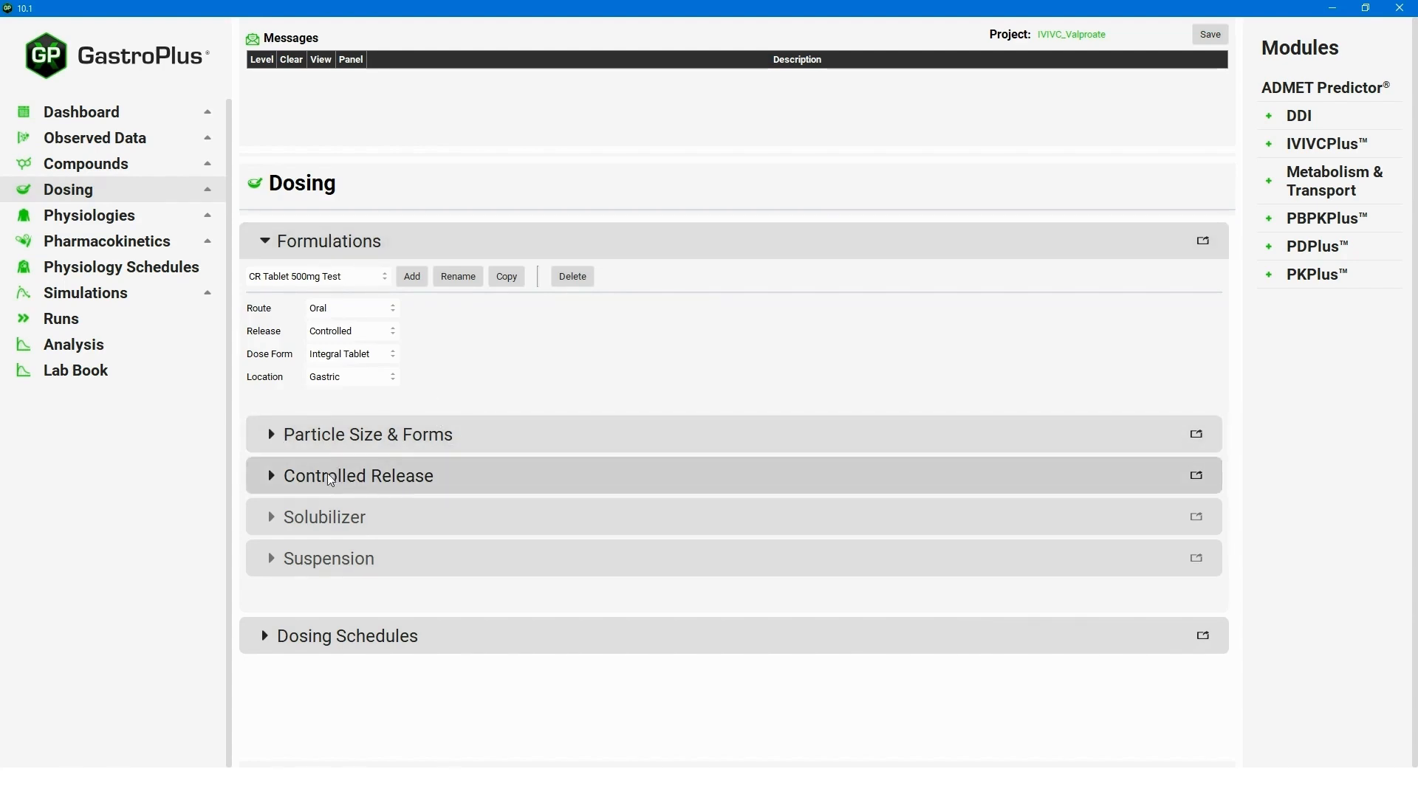
pyautogui.click(277, 481)
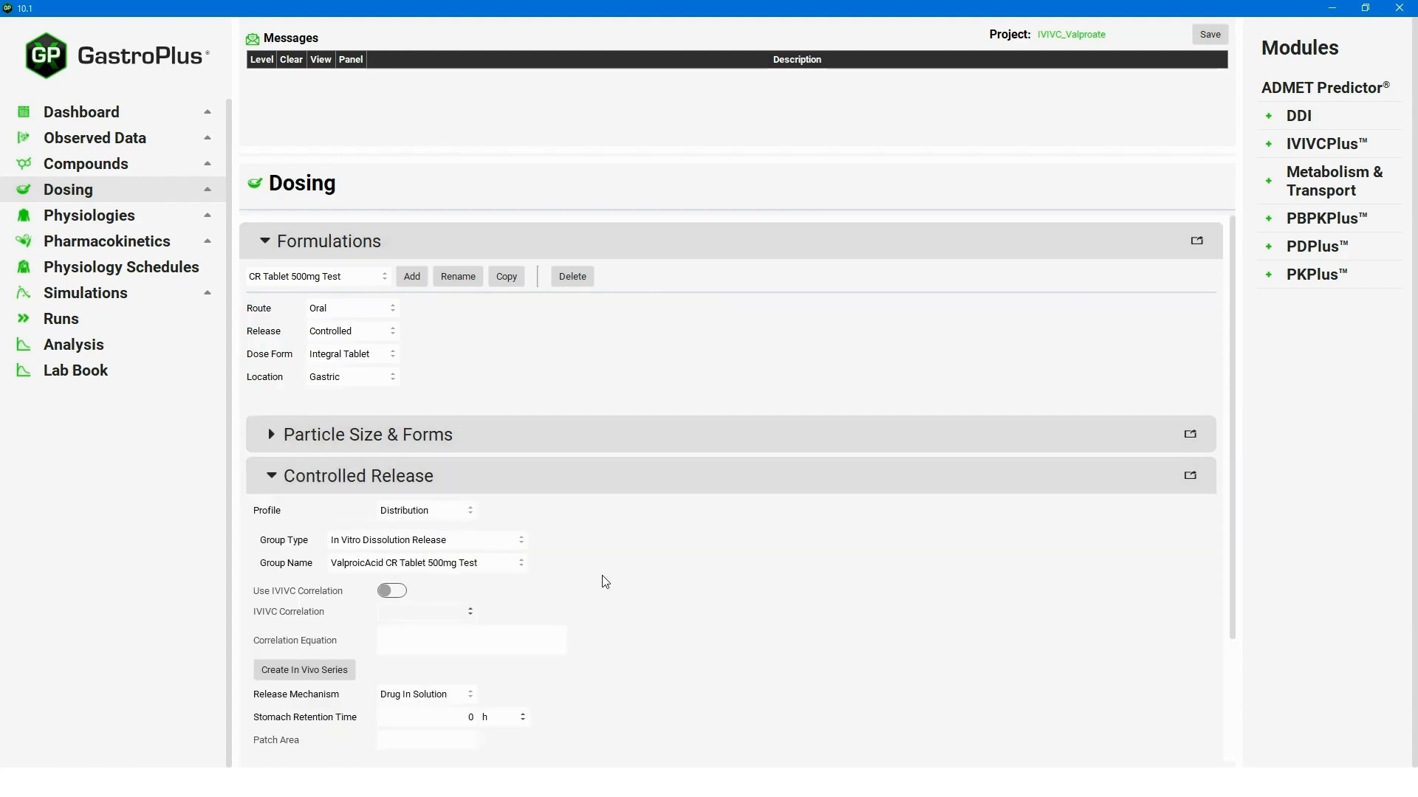
pyautogui.scroll(-2, 847, 578)
pyautogui.scroll(2, 584, 532)
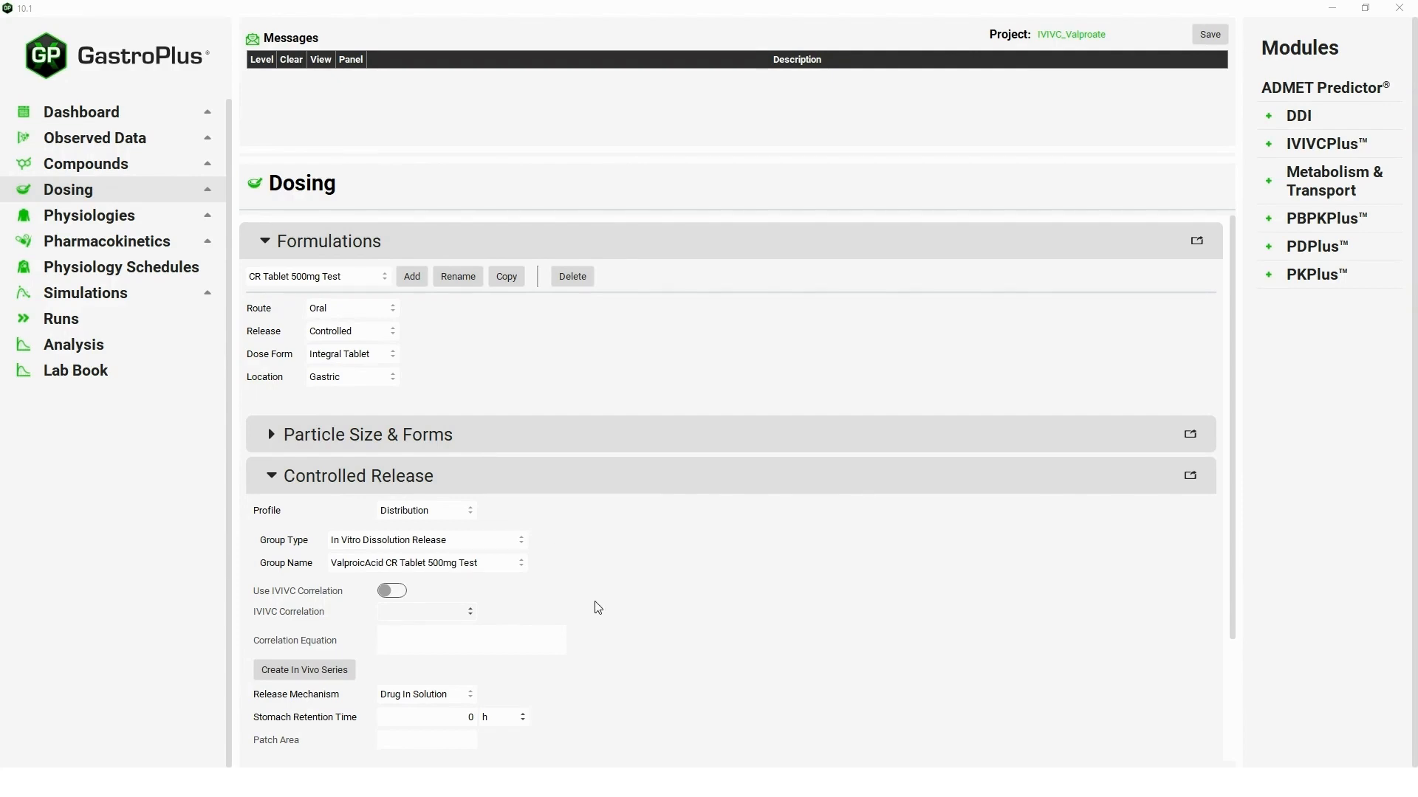
# Set the release profile to Tabulated, enable the Mechanistic Deconvolution IVIVC correlation, and create the in vivo series.
pyautogui.click(452, 511)
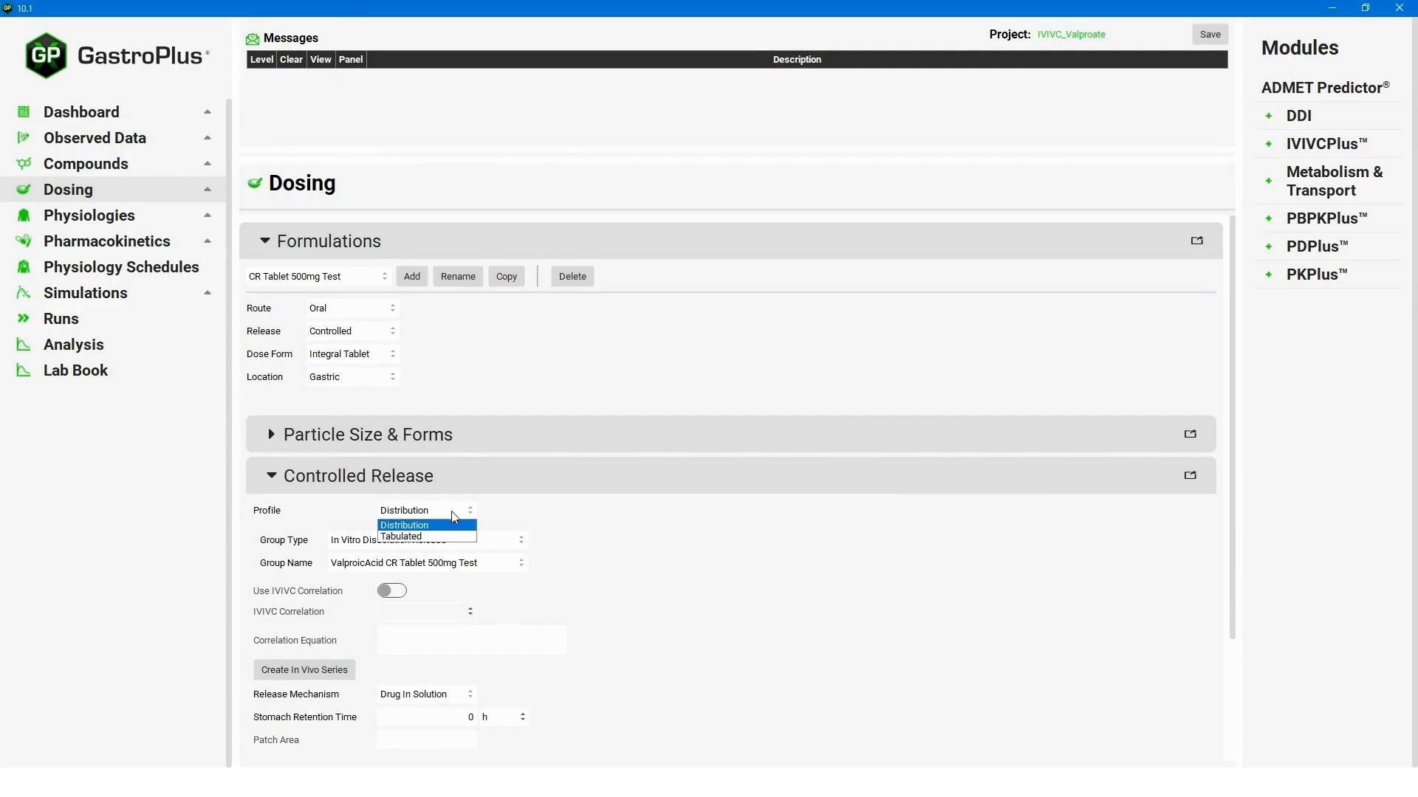
pyautogui.click(423, 537)
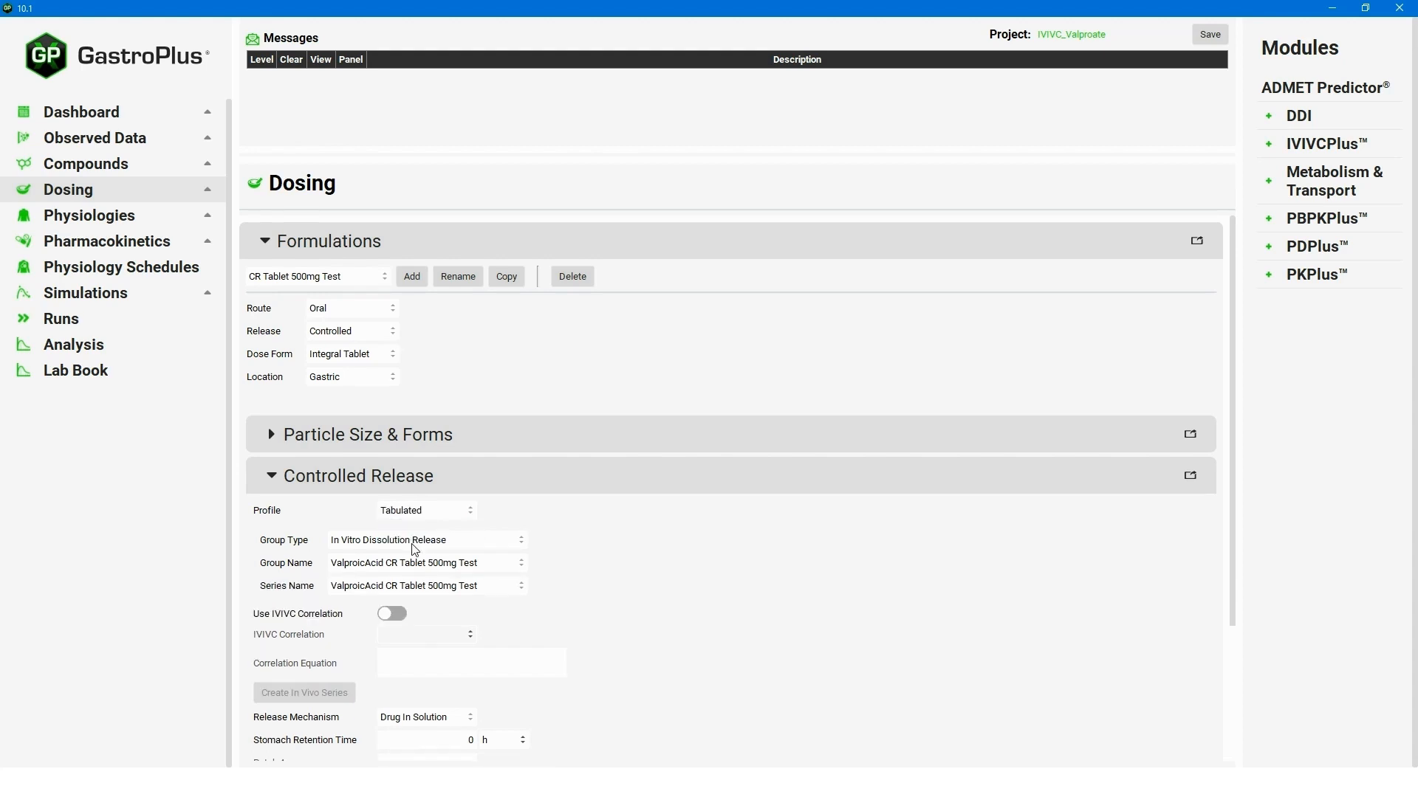
pyautogui.click(400, 616)
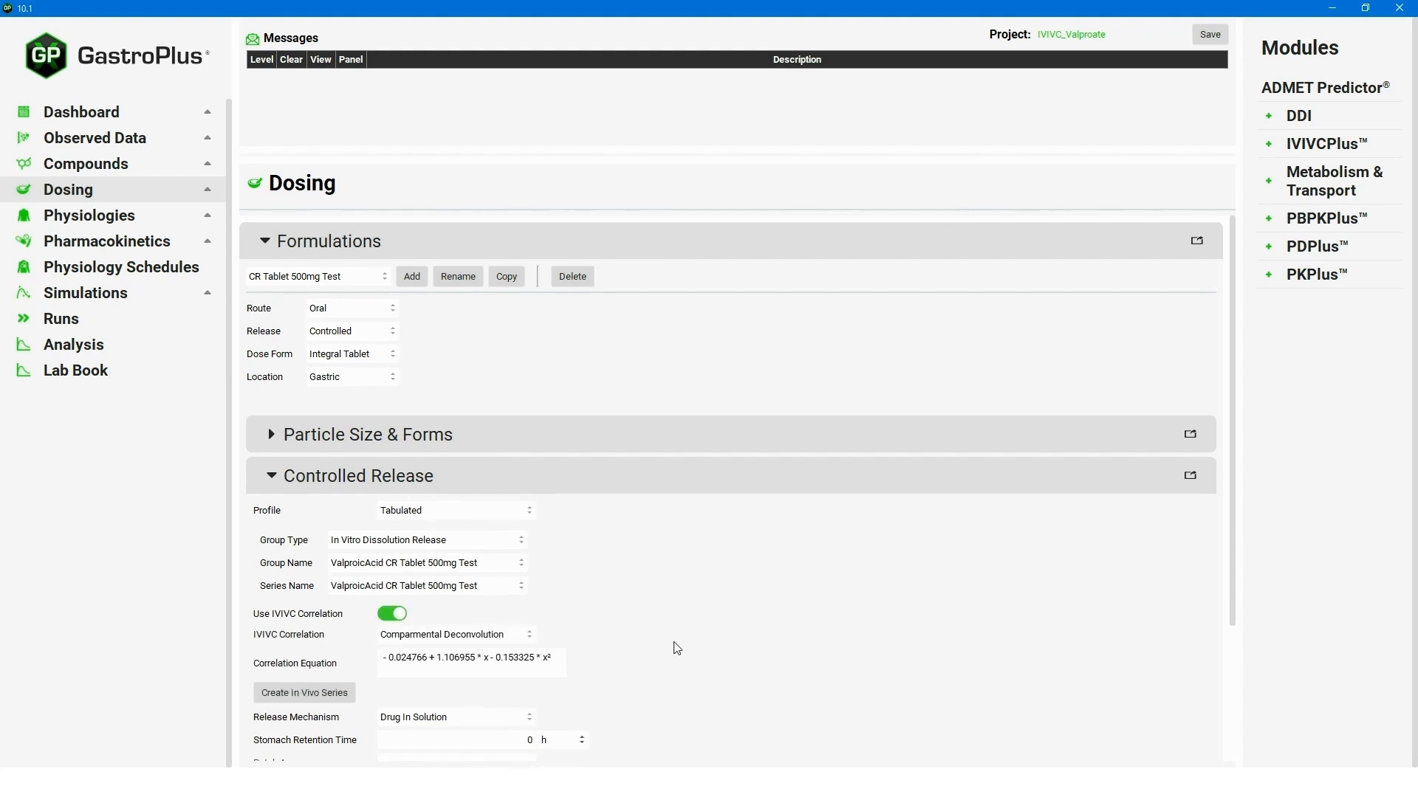
pyautogui.click(531, 635)
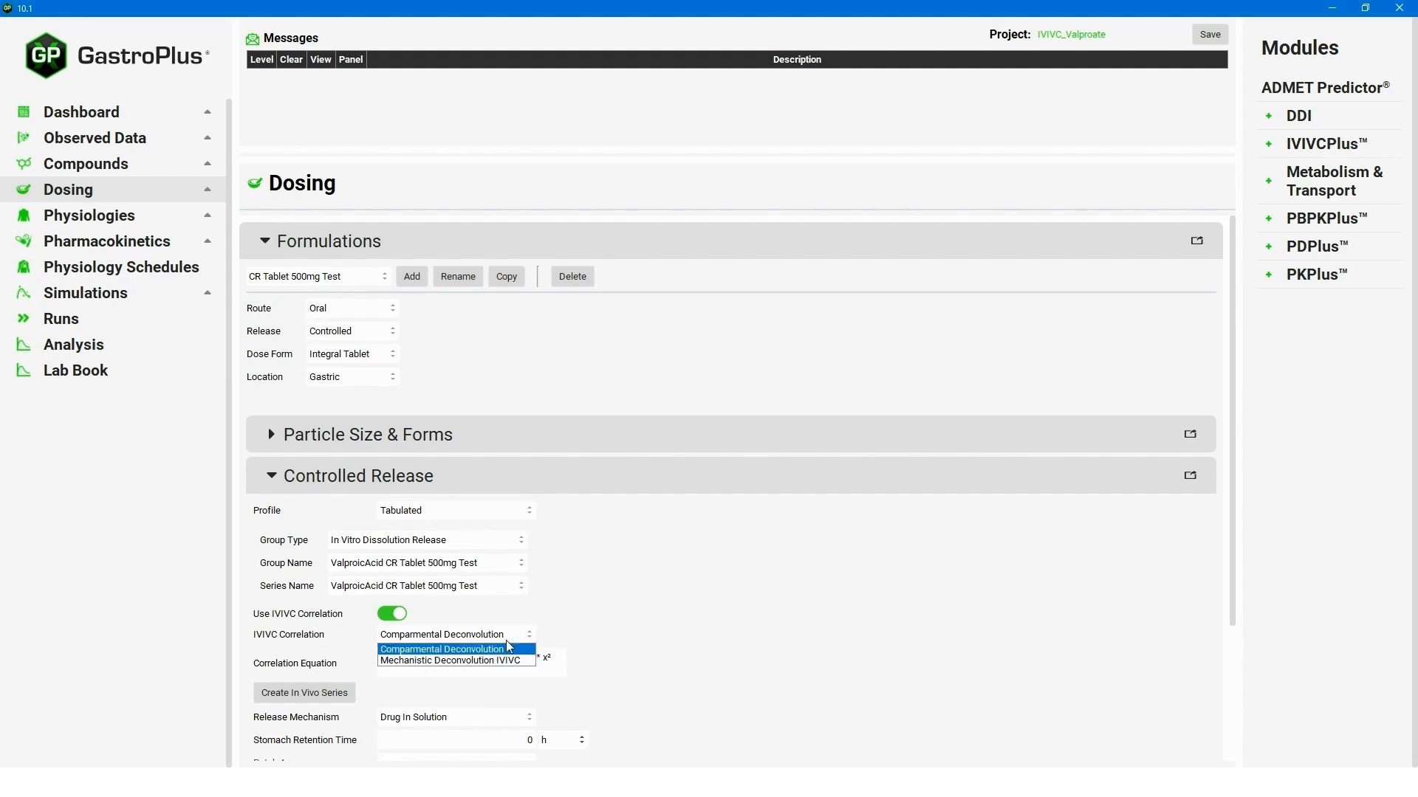
pyautogui.click(520, 662)
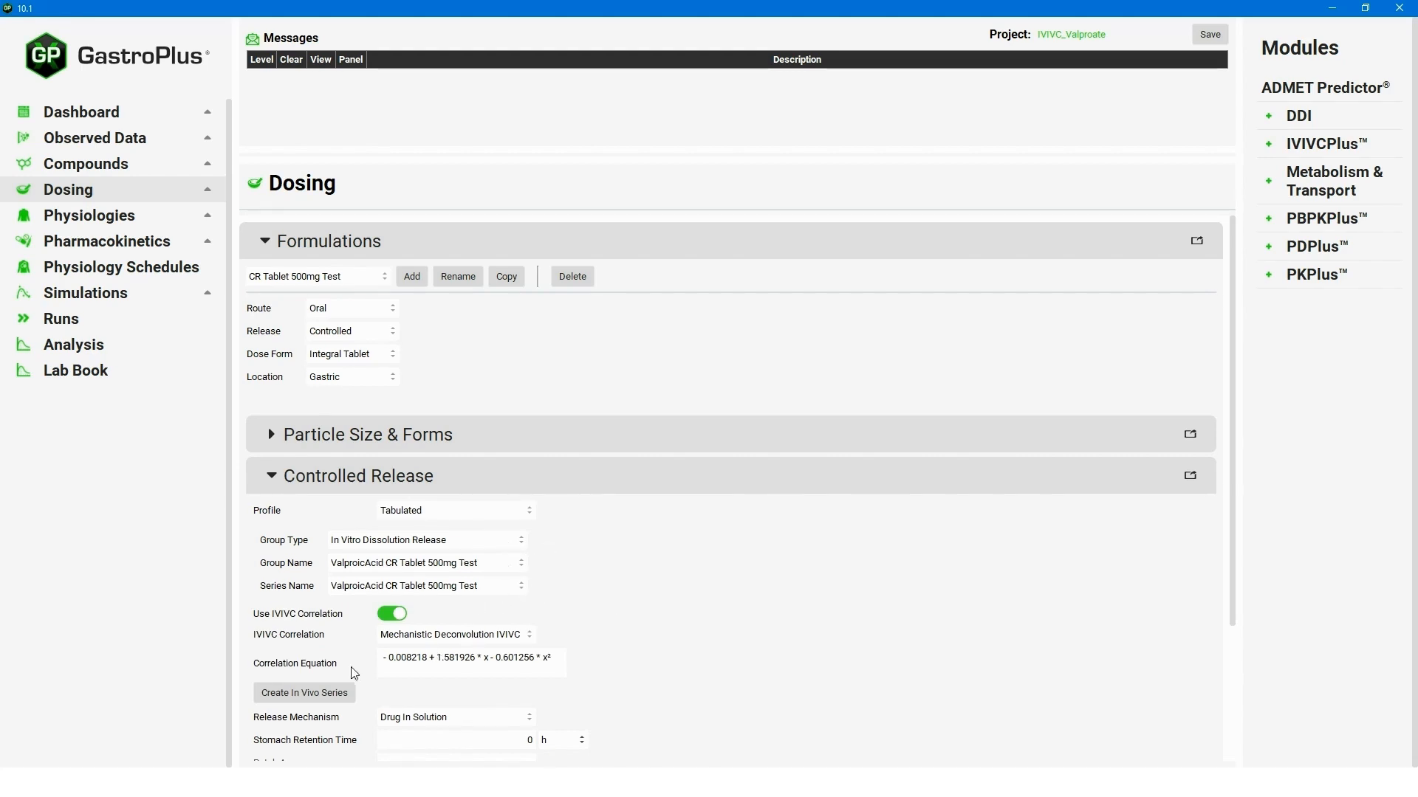
pyautogui.click(312, 702)
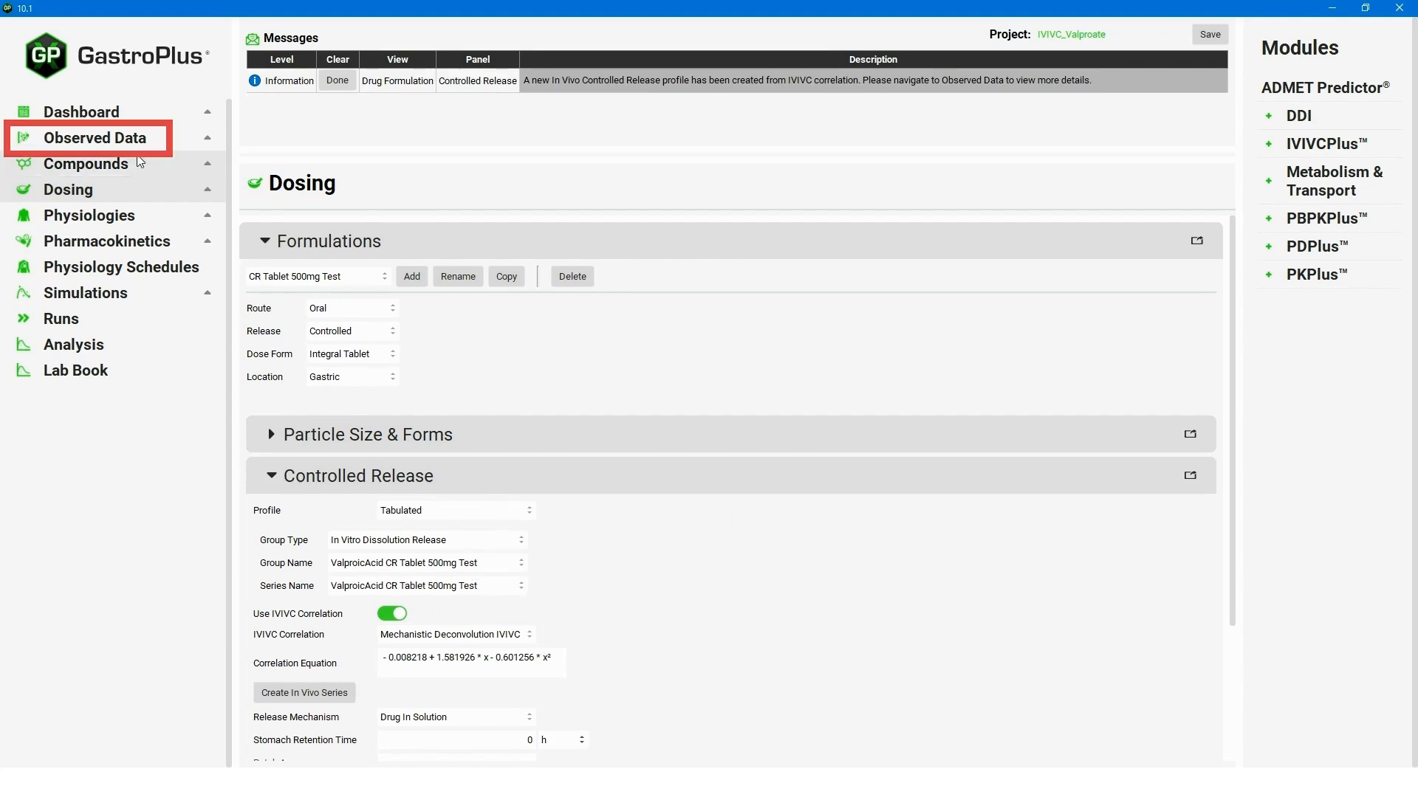
# Show the In Vivo Controlled Release profile for ValproicAcid CR Tablet 500mg Test Converted in Observed Data.
pyautogui.click(108, 142)
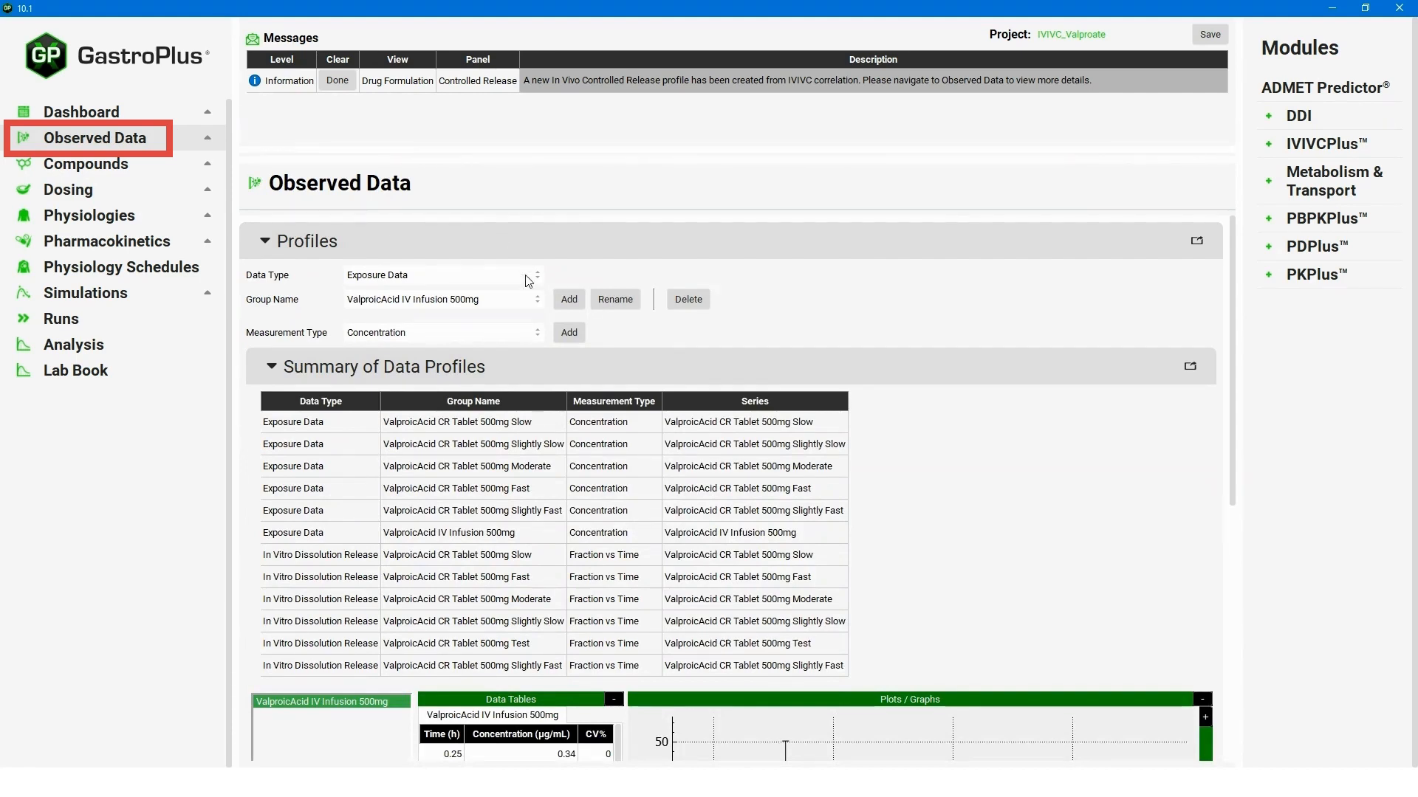
pyautogui.click(473, 279)
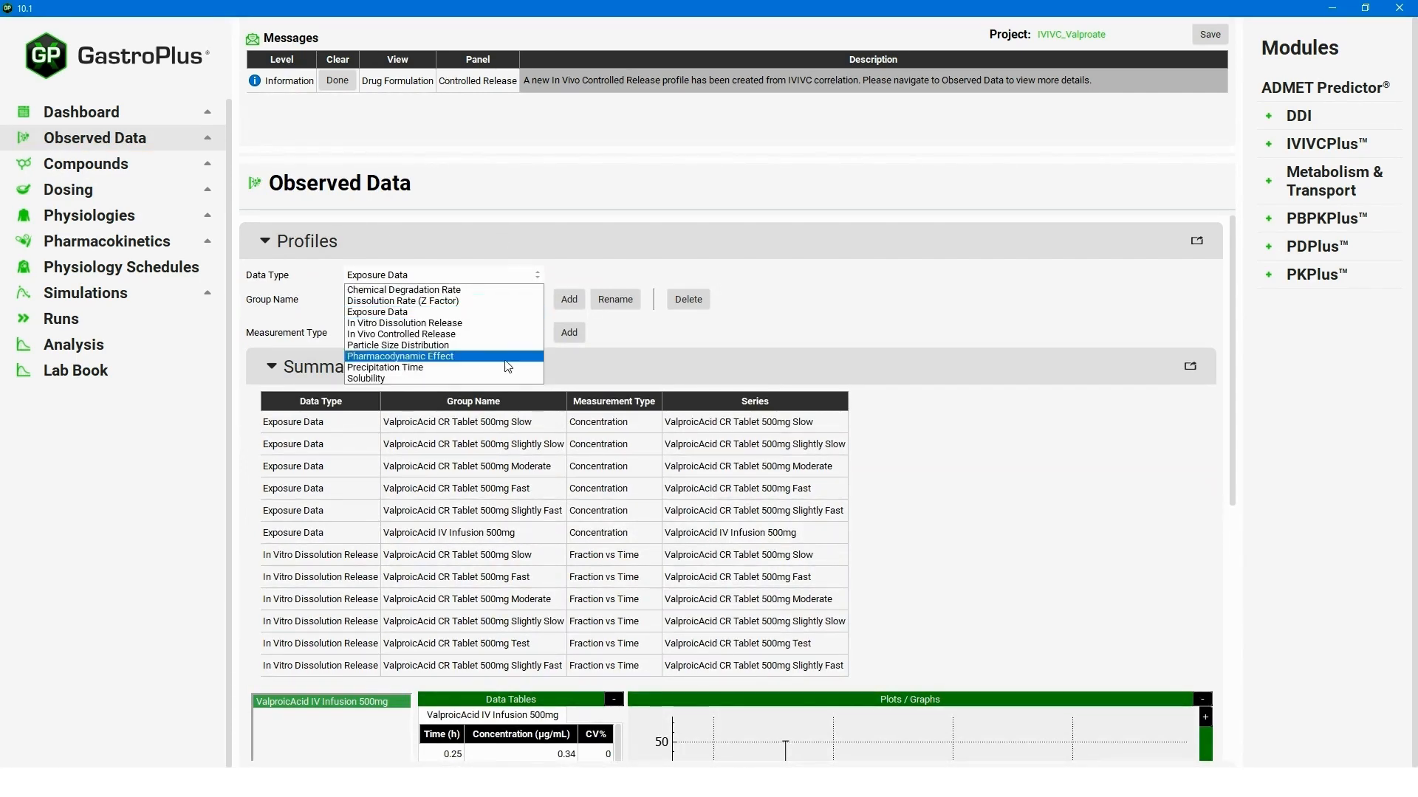
pyautogui.click(464, 336)
pyautogui.click(521, 300)
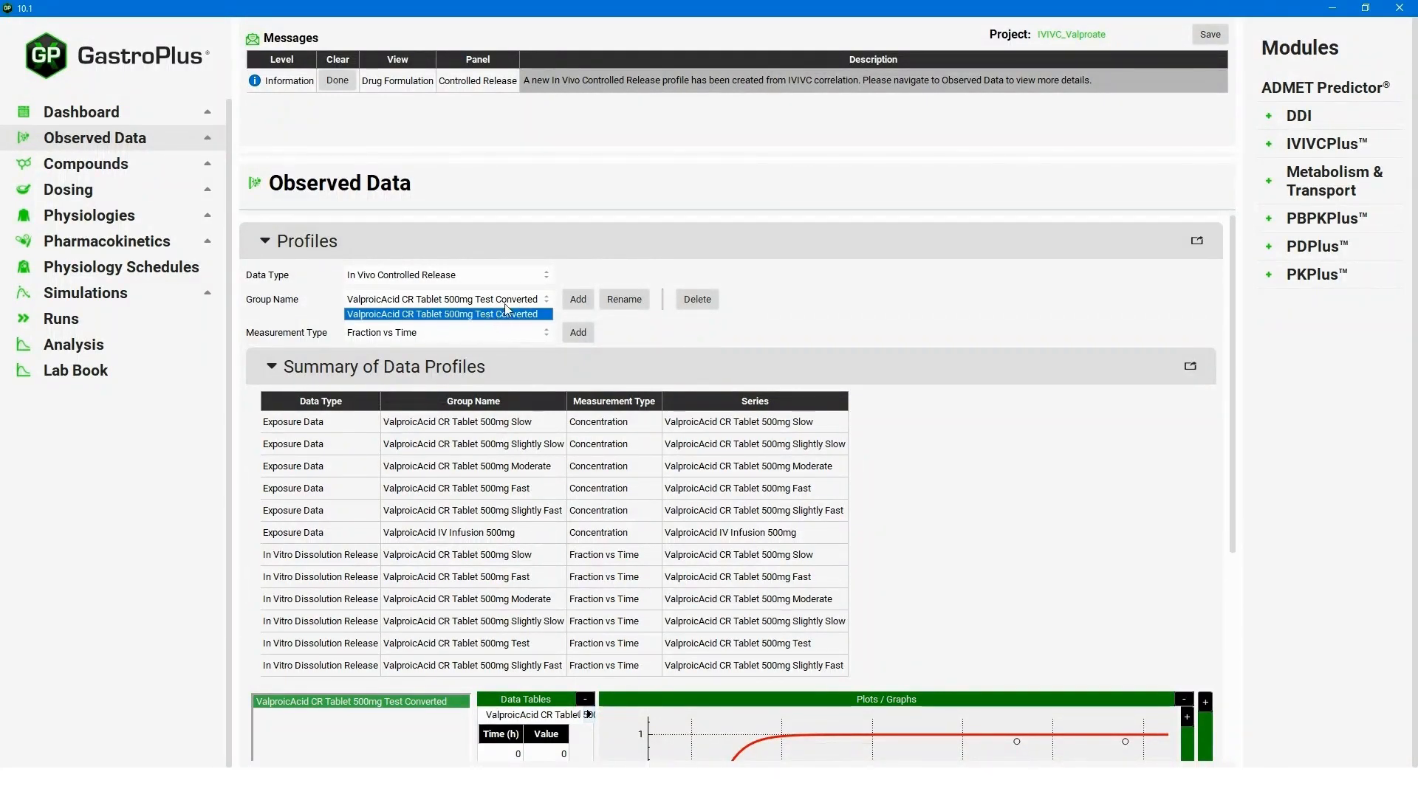
pyautogui.click(666, 330)
pyautogui.scroll(-3, 1086, 567)
pyautogui.scroll(-2, 1085, 567)
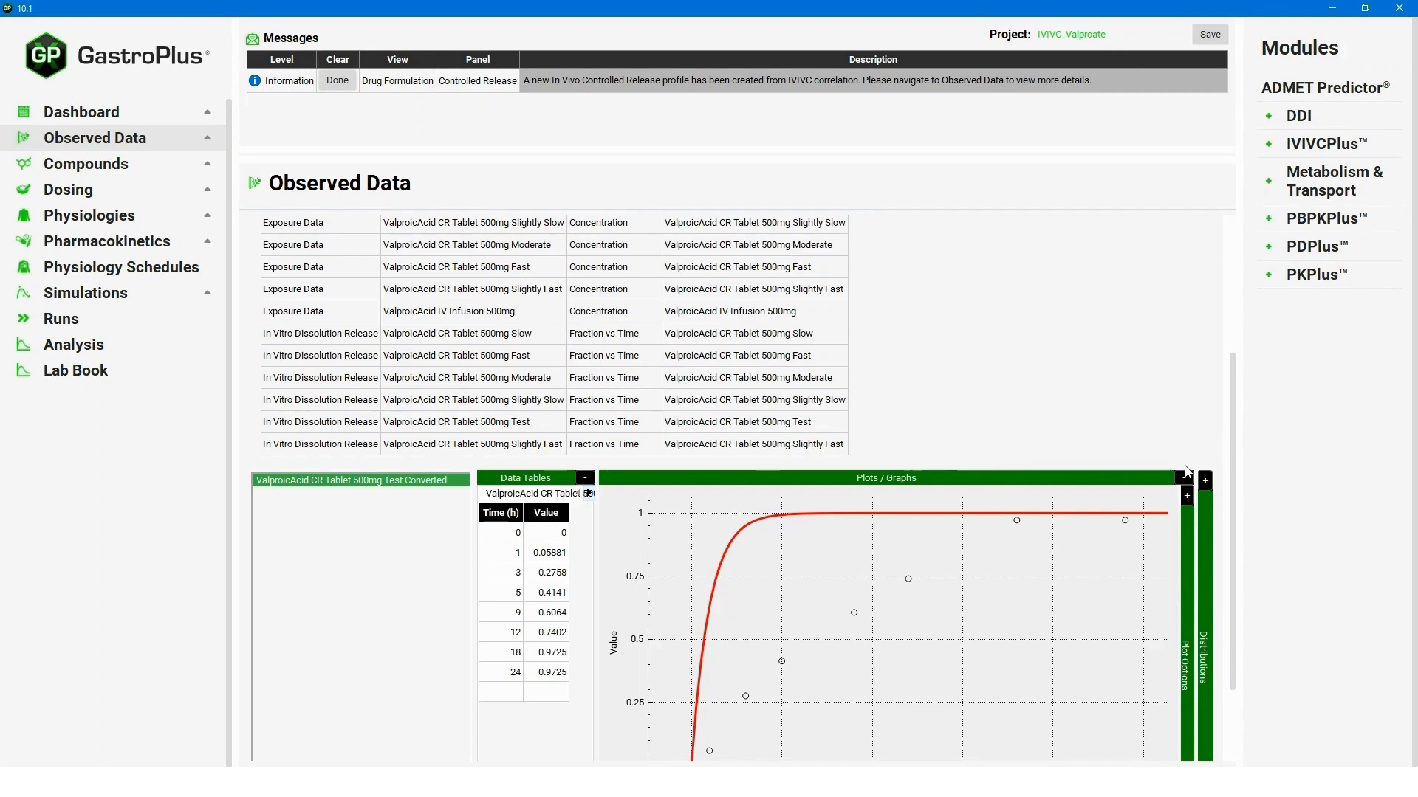
# Expand the Distributions settings, select the ValproicAcid CR Tablet 500mg Test Converted series, and generate initial Weibull estimates.
pyautogui.moveTo(1236, 452); pyautogui.dragTo(1231, 524)
pyautogui.click(1205, 365)
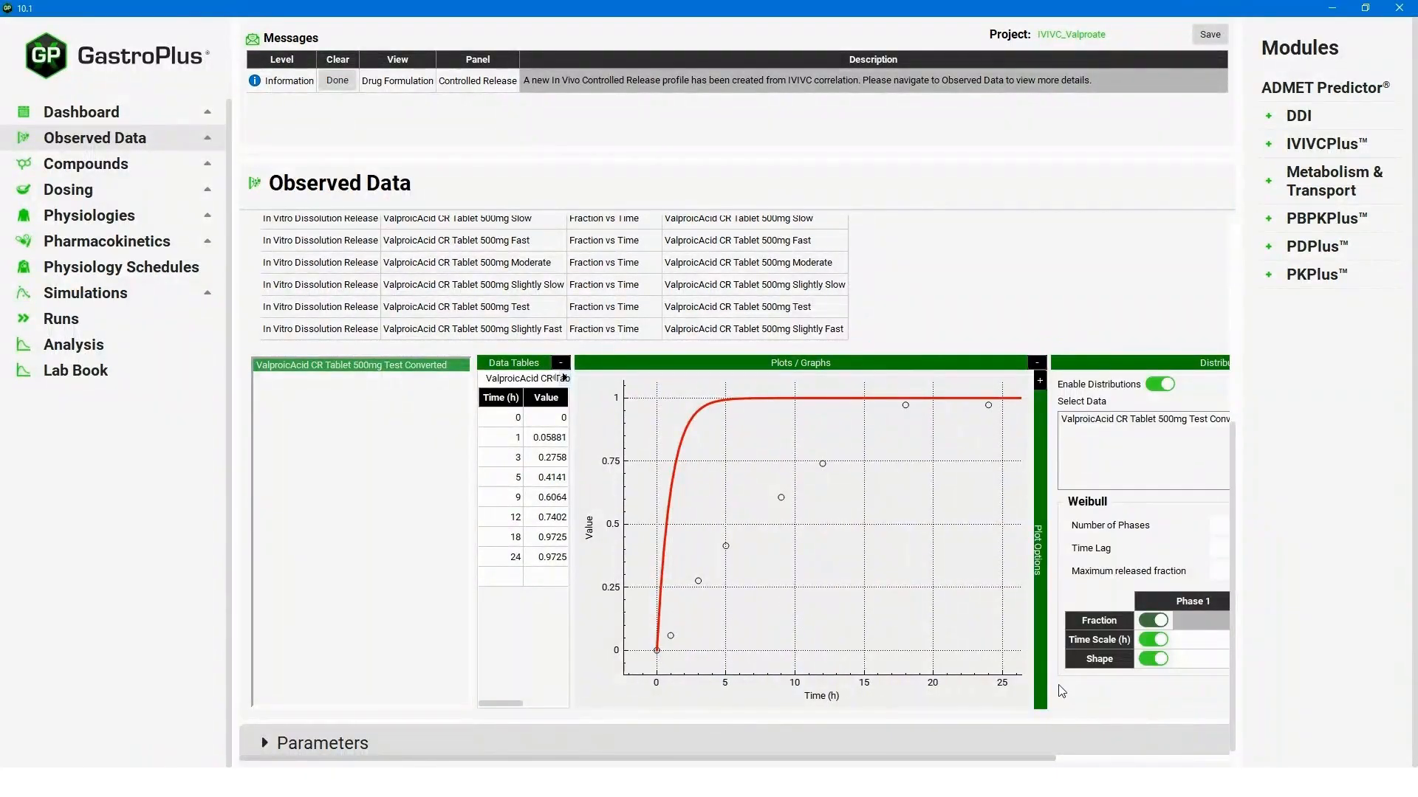
pyautogui.moveTo(901, 760); pyautogui.dragTo(1068, 761)
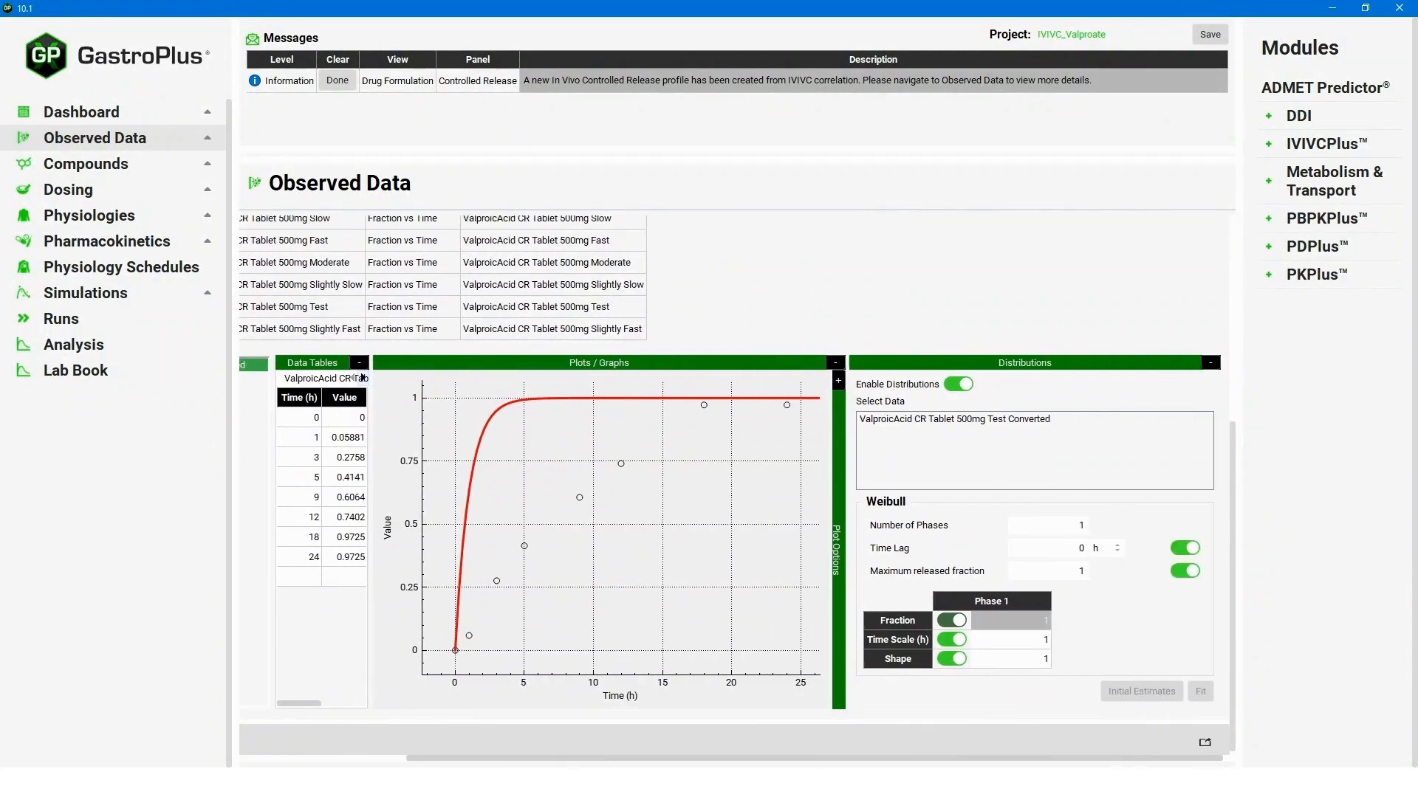
pyautogui.click(961, 421)
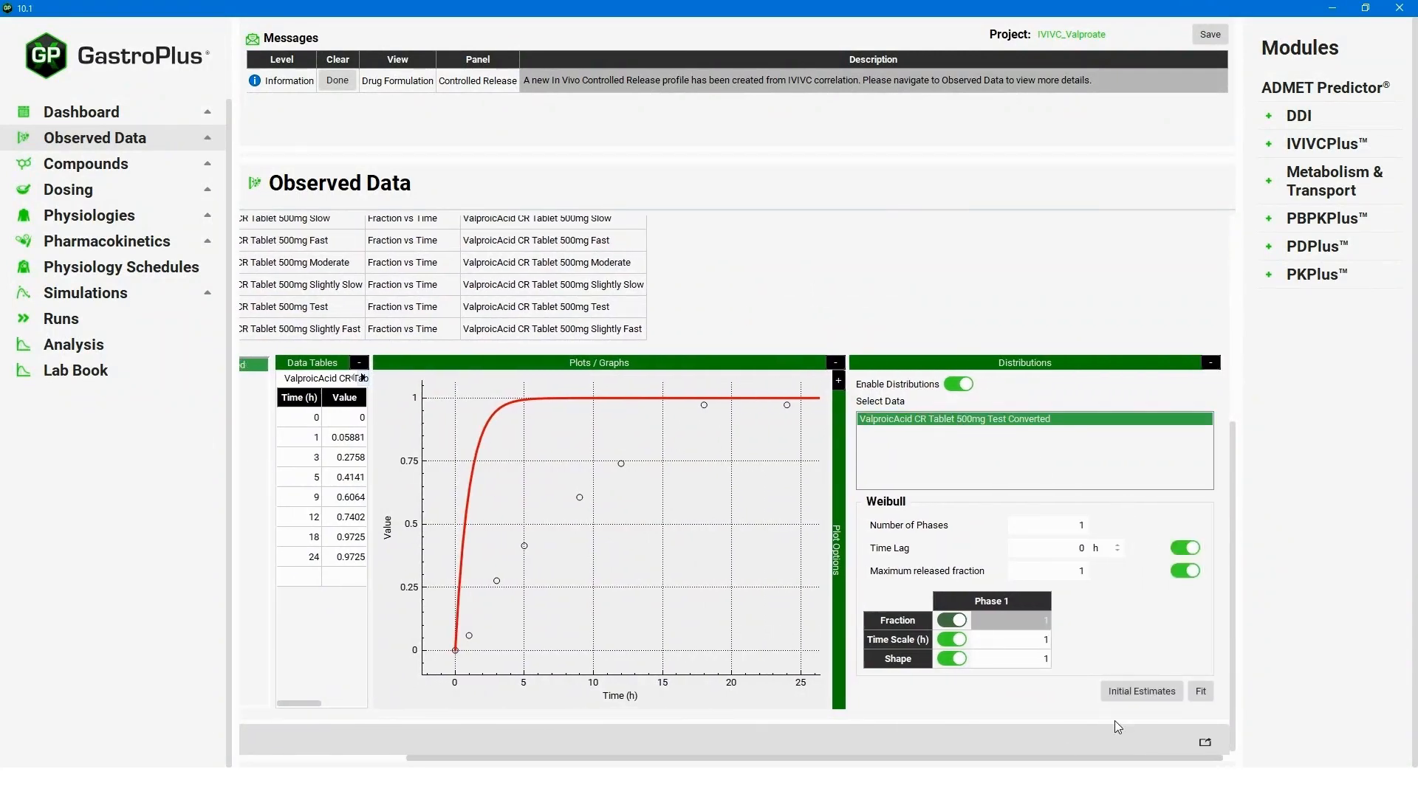
pyautogui.click(1128, 696)
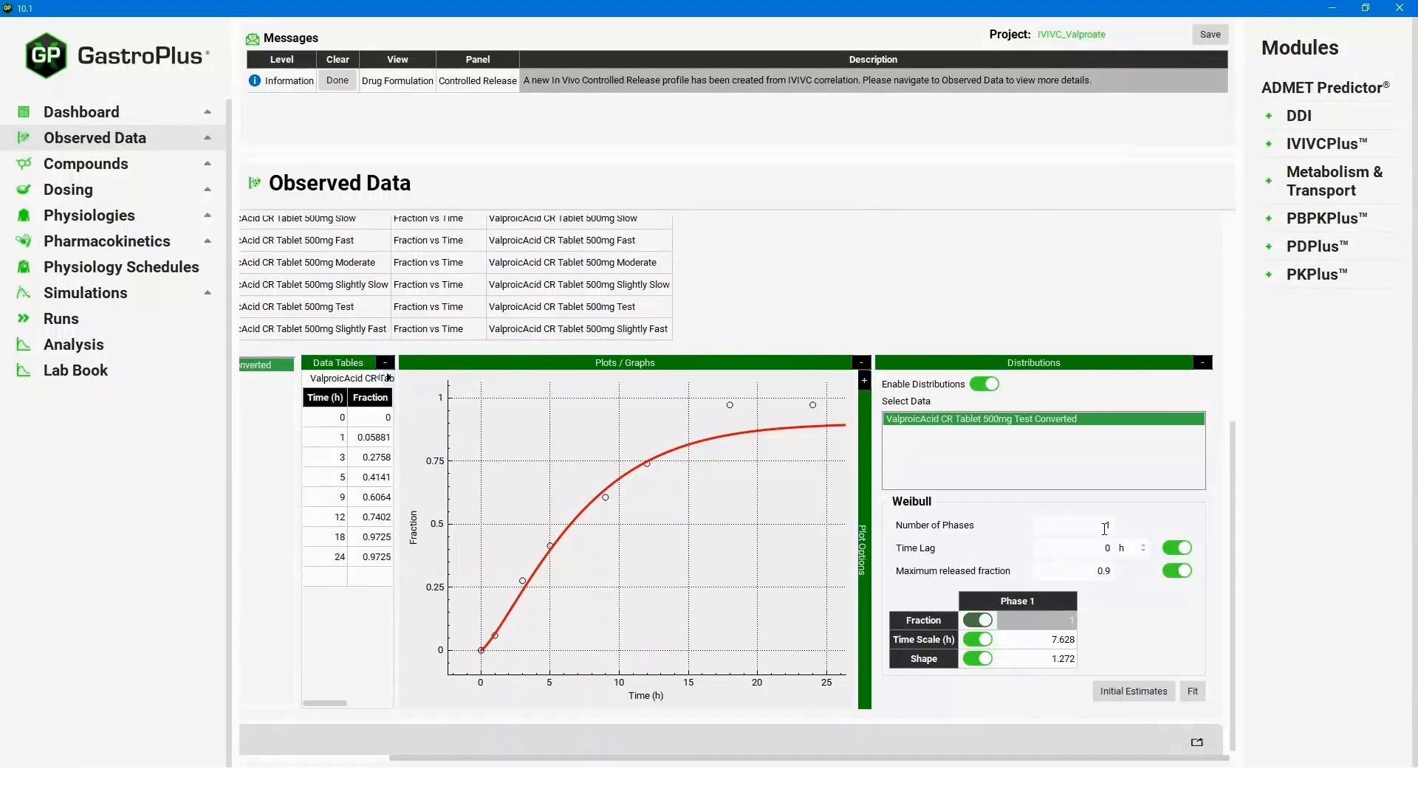
# Set the Weibull function to 2 phases with a Phase 1 fraction of 0.5, and fit it to the converted series.
pyautogui.doubleClick(1089, 524)
pyautogui.write('2')
pyautogui.click(1053, 641)
pyautogui.hotkey('shift', 'Tab')
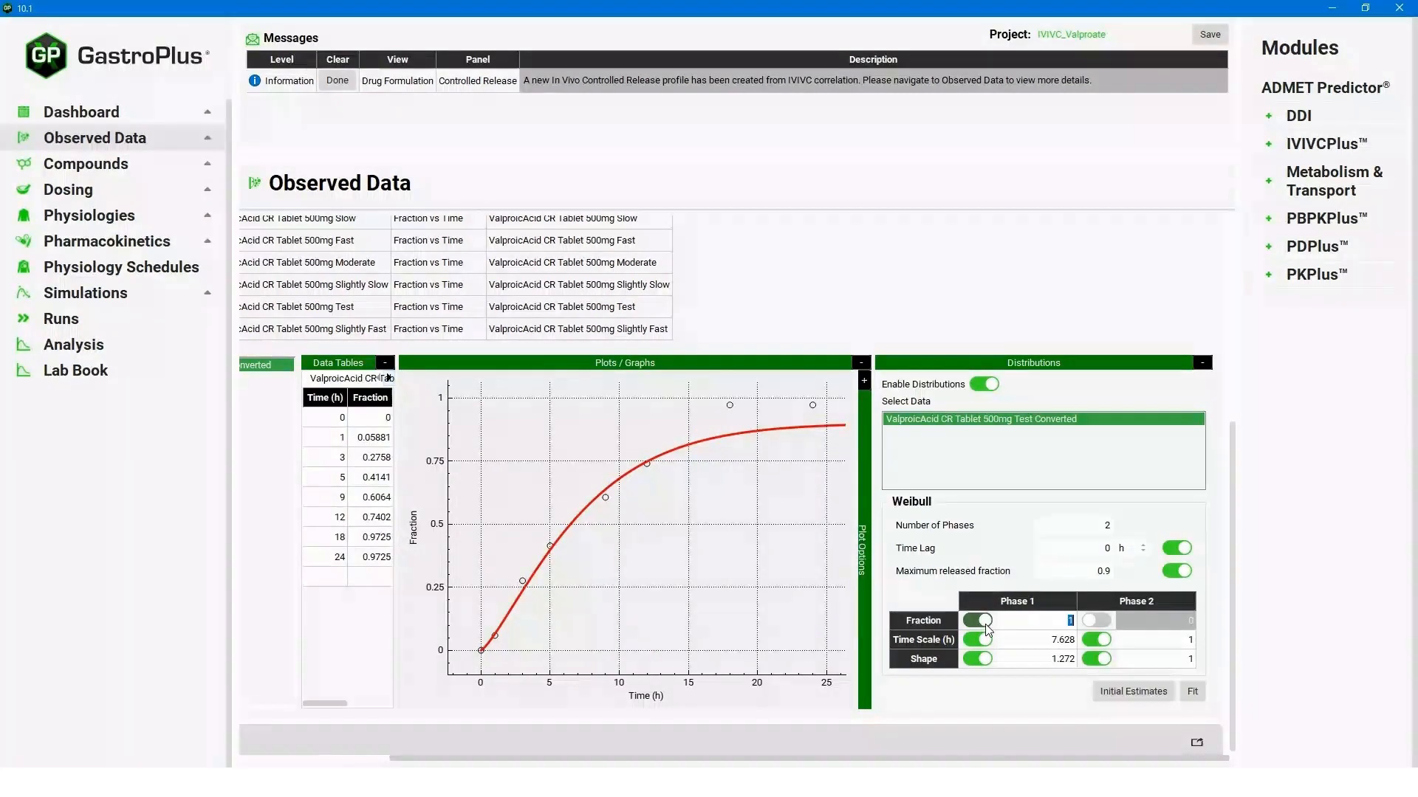
pyautogui.doubleClick(1048, 622)
pyautogui.click(1042, 643)
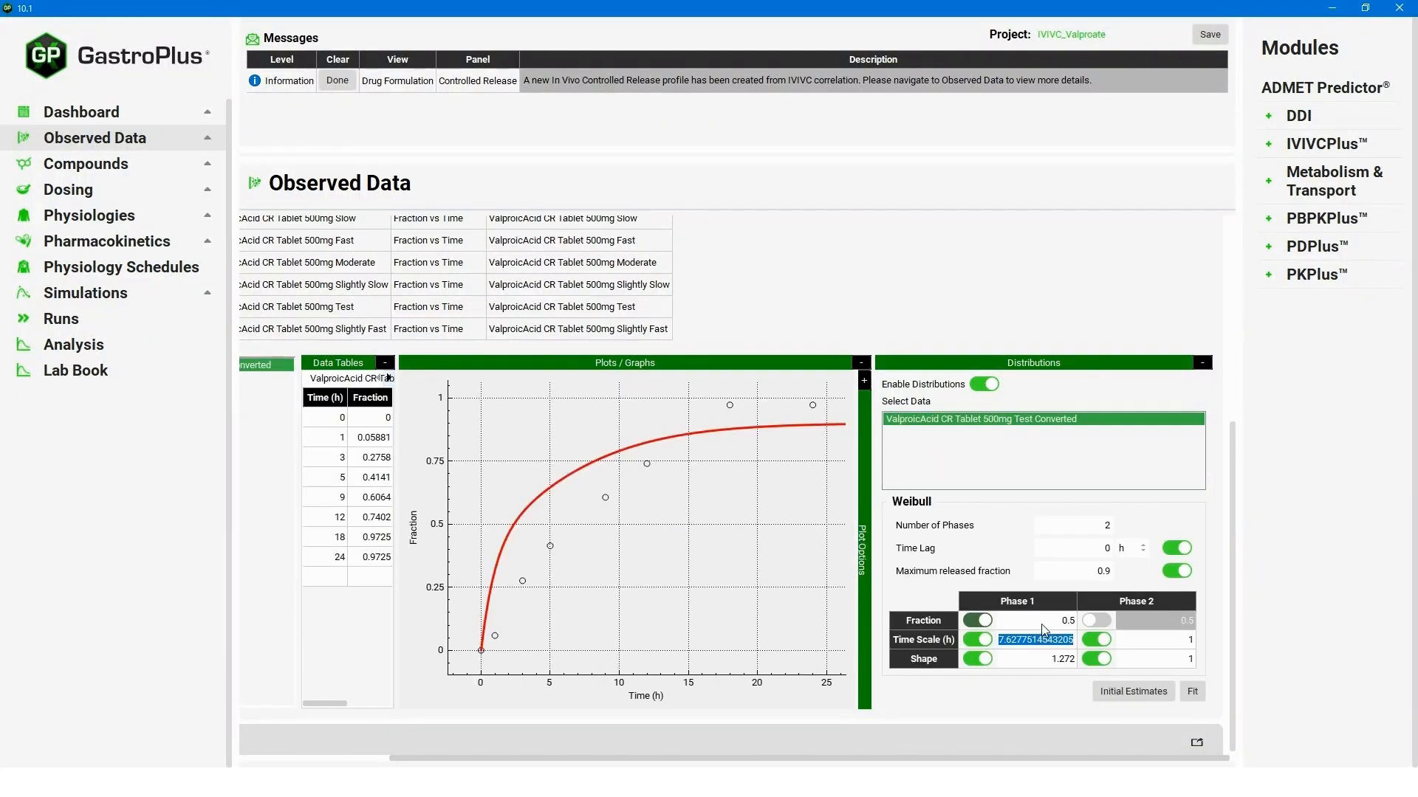
pyautogui.click(1043, 626)
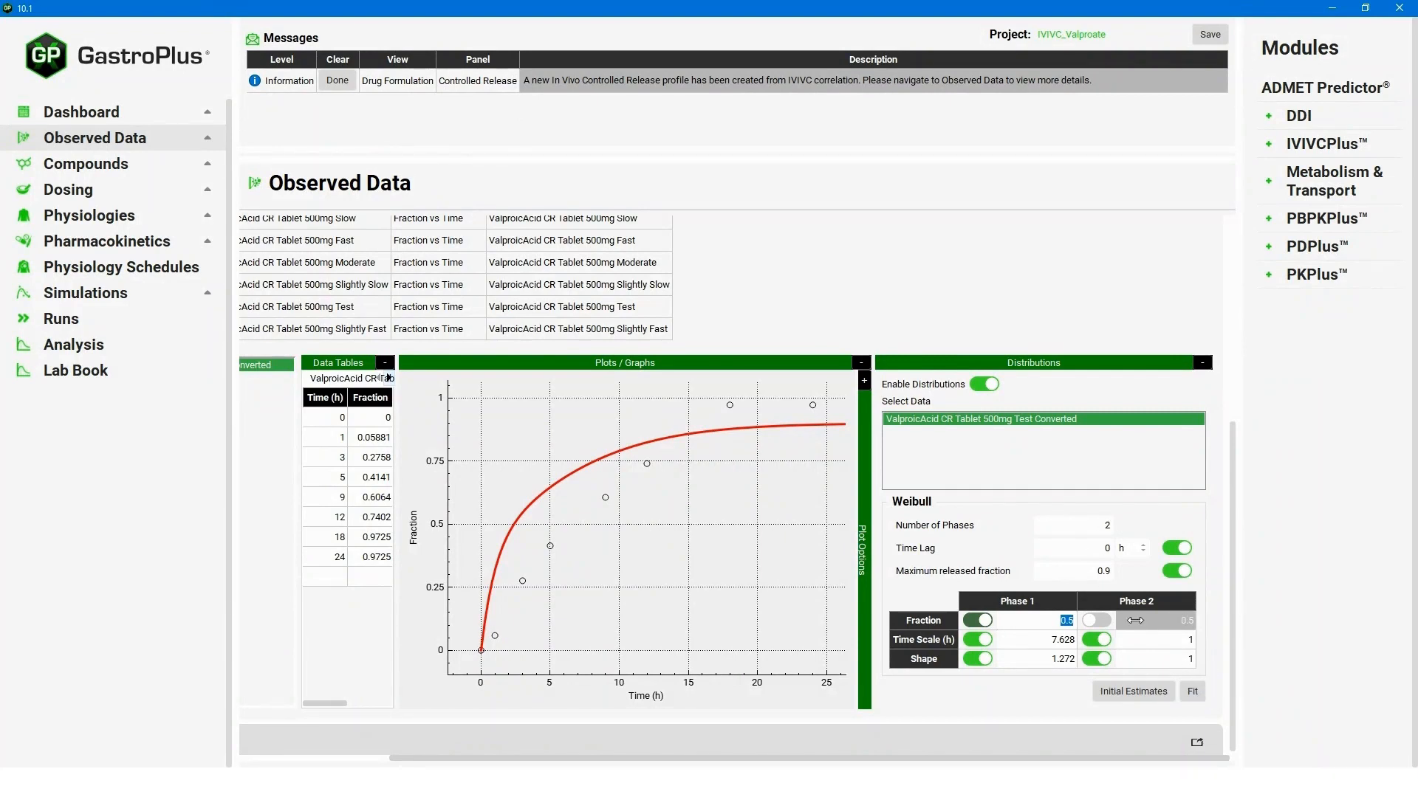
pyautogui.click(1193, 695)
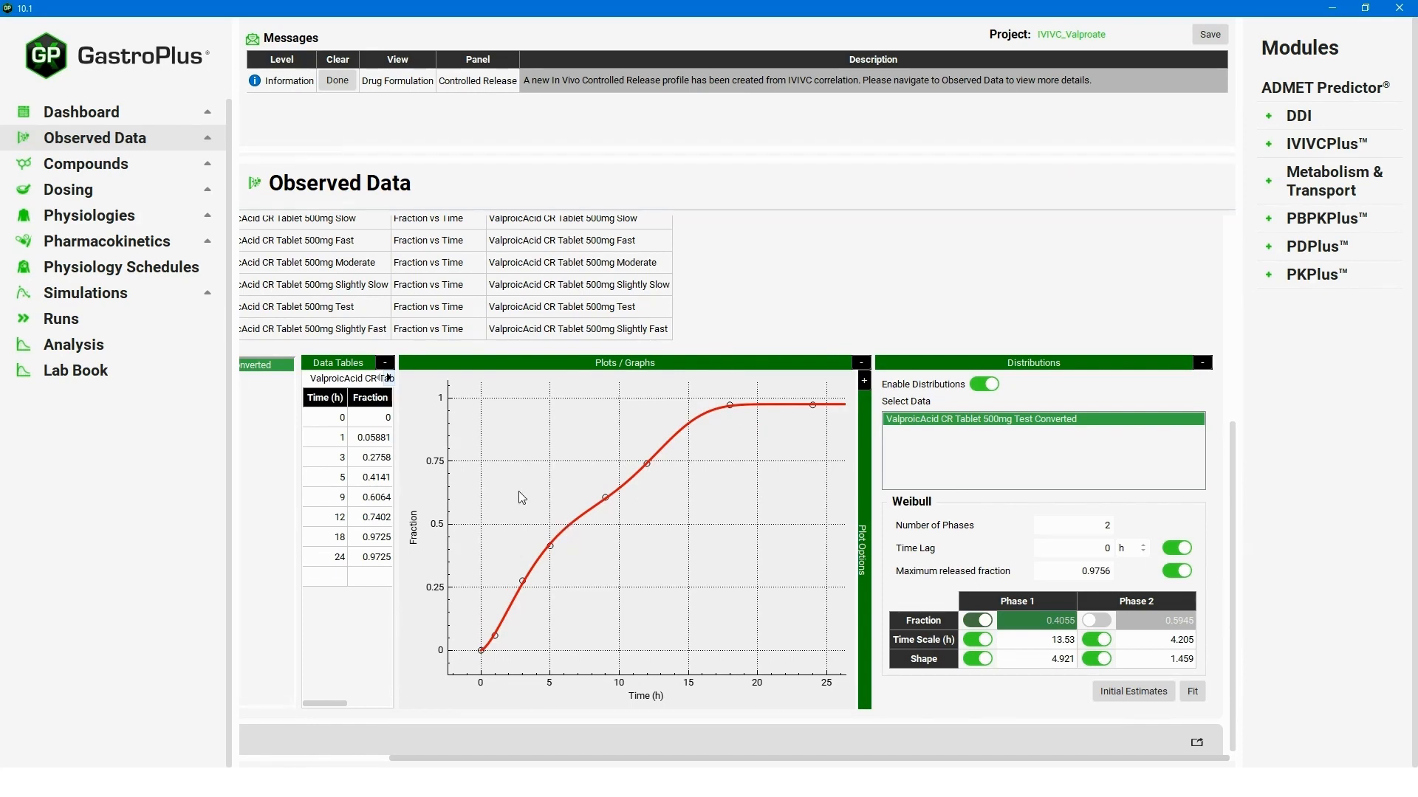
# Save the IVIVC_Valproate project with the fitted Weibull function.
pyautogui.click(1210, 34)
pyautogui.click(771, 410)
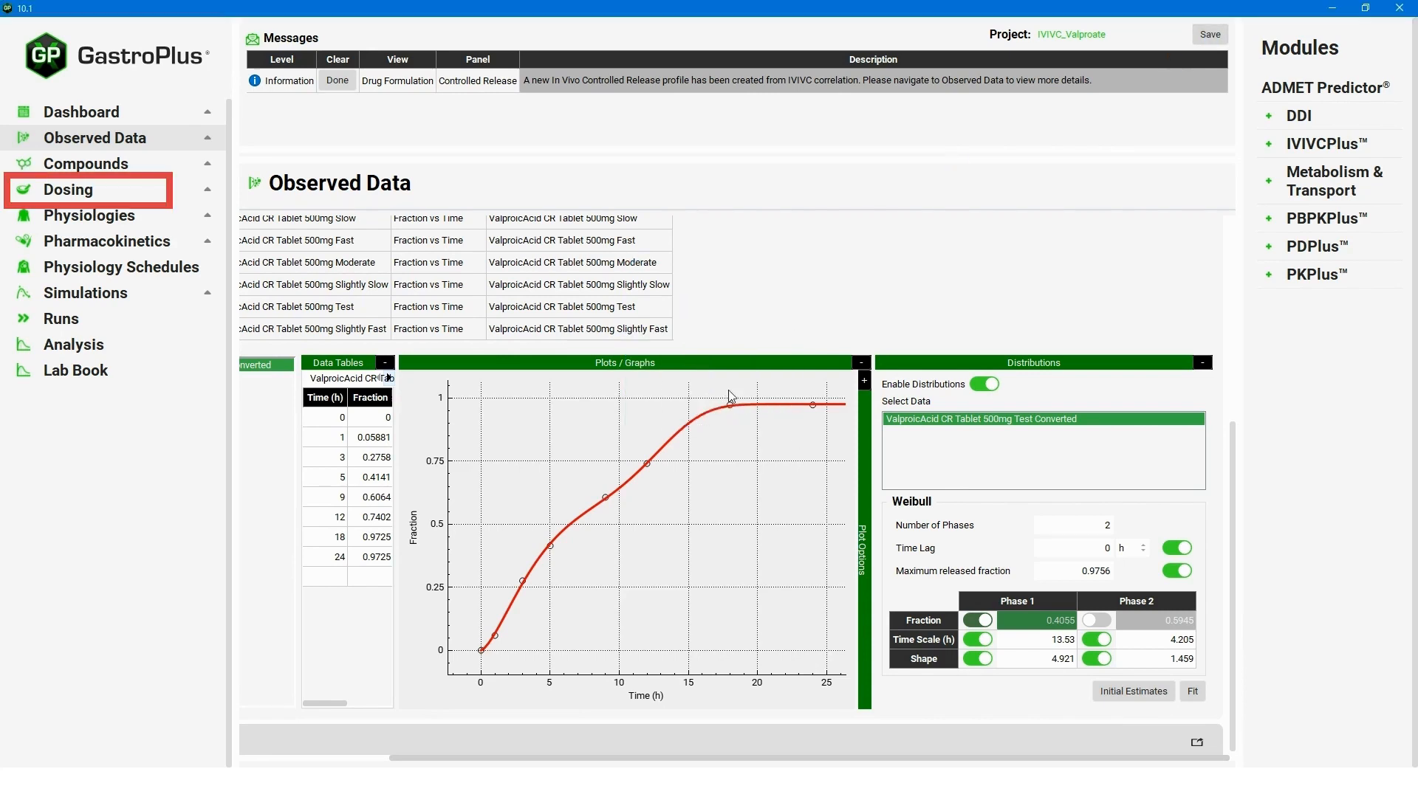
# Set the CR Tablet 500mg Test formulation's controlled release to the In Vivo Controlled Release group type with a Distribution profile.
pyautogui.click(109, 193)
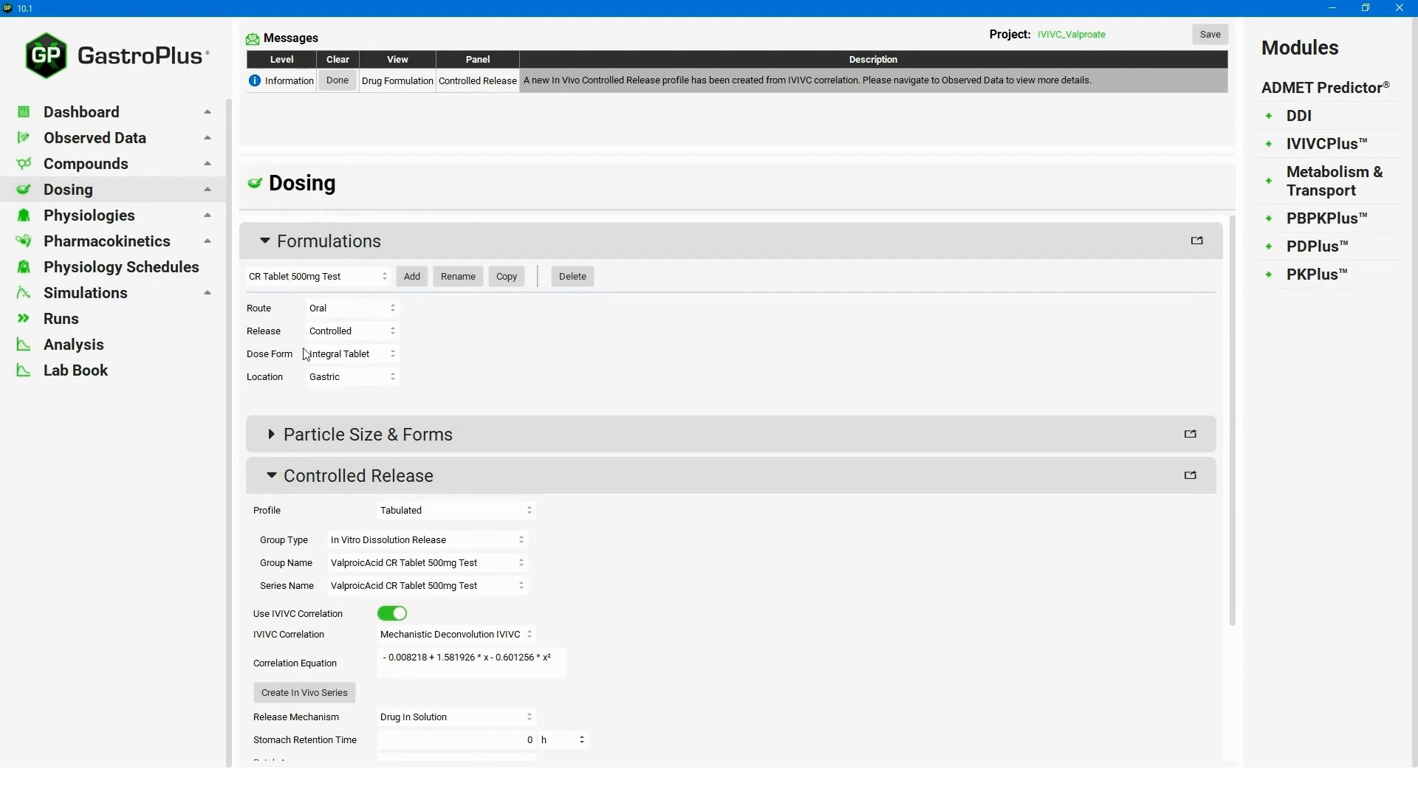
pyautogui.click(483, 540)
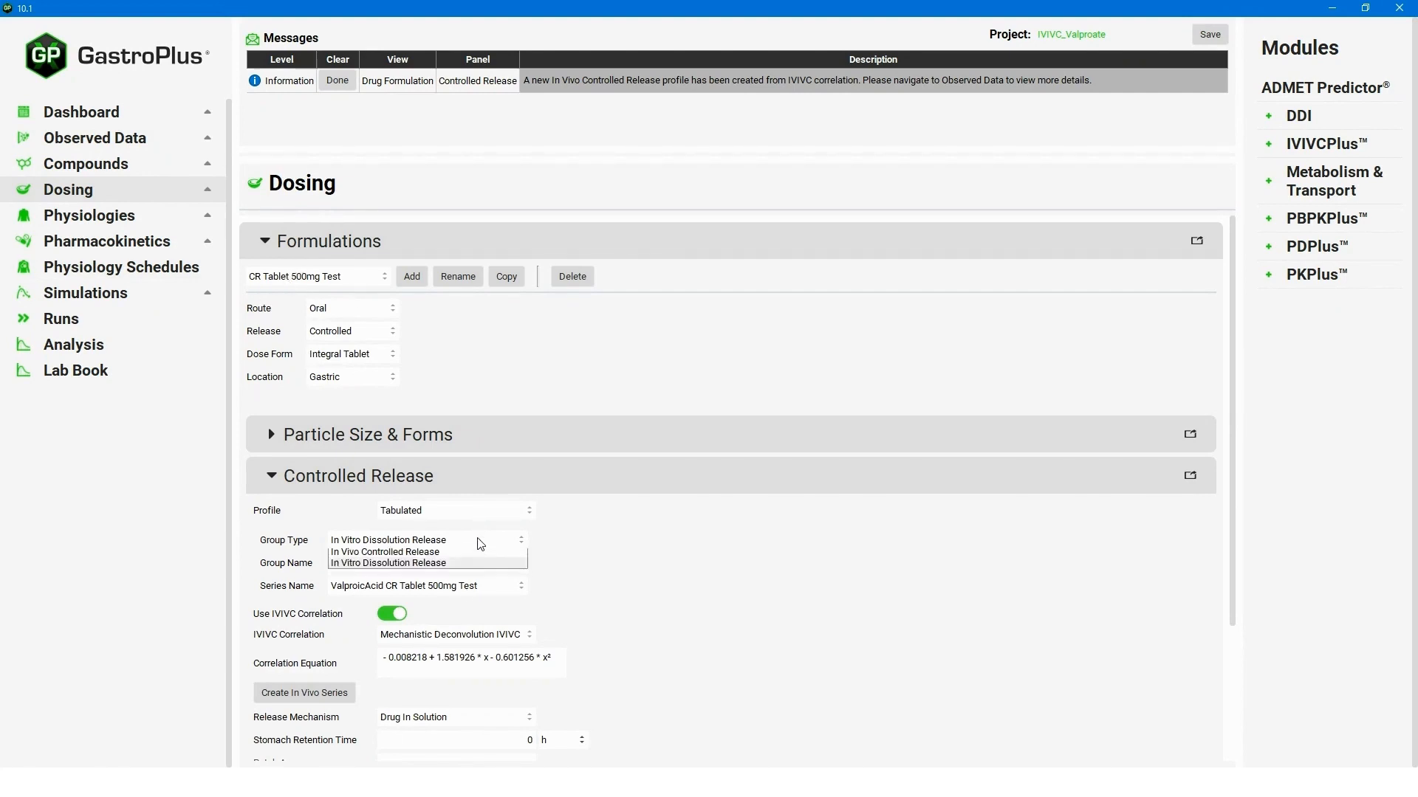
pyautogui.click(422, 556)
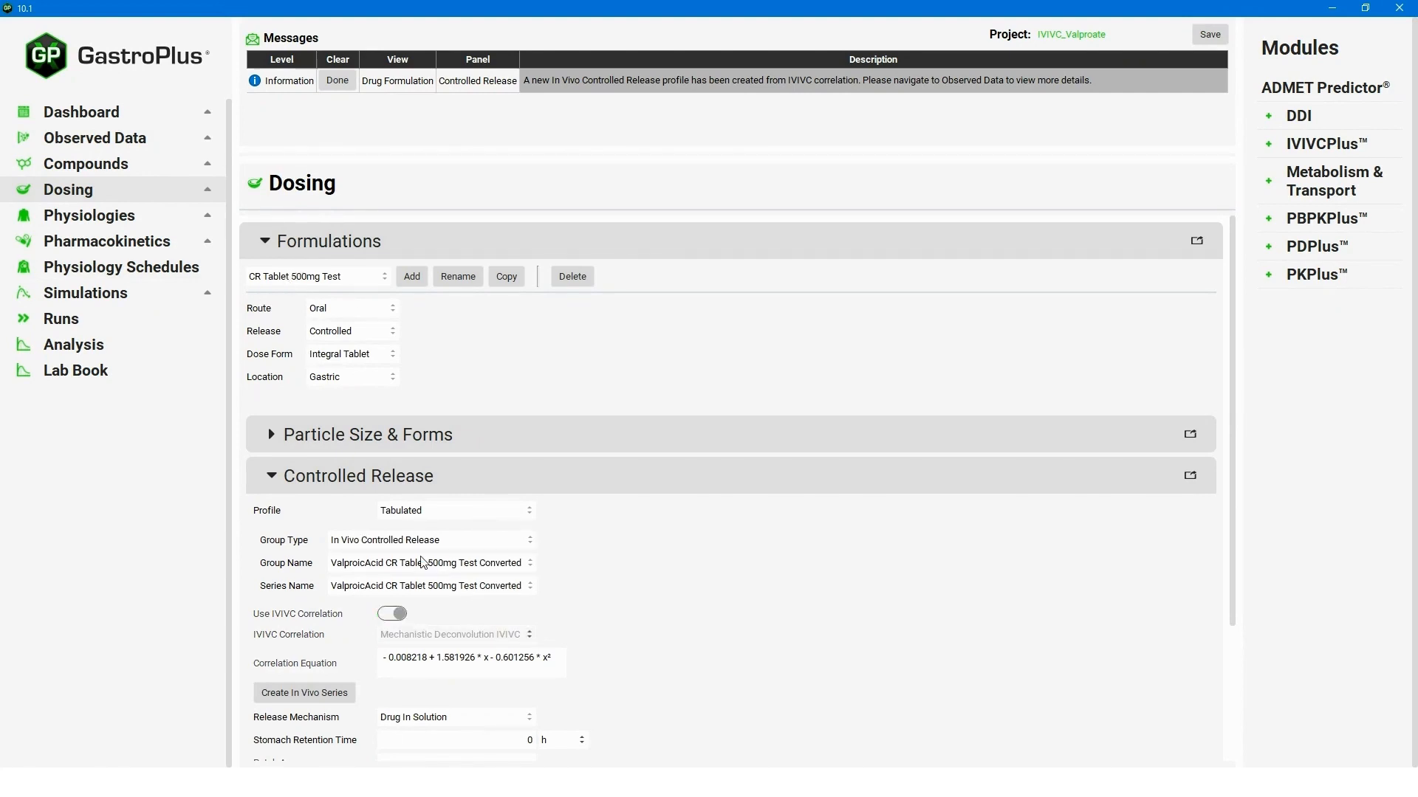
pyautogui.click(491, 511)
pyautogui.click(484, 526)
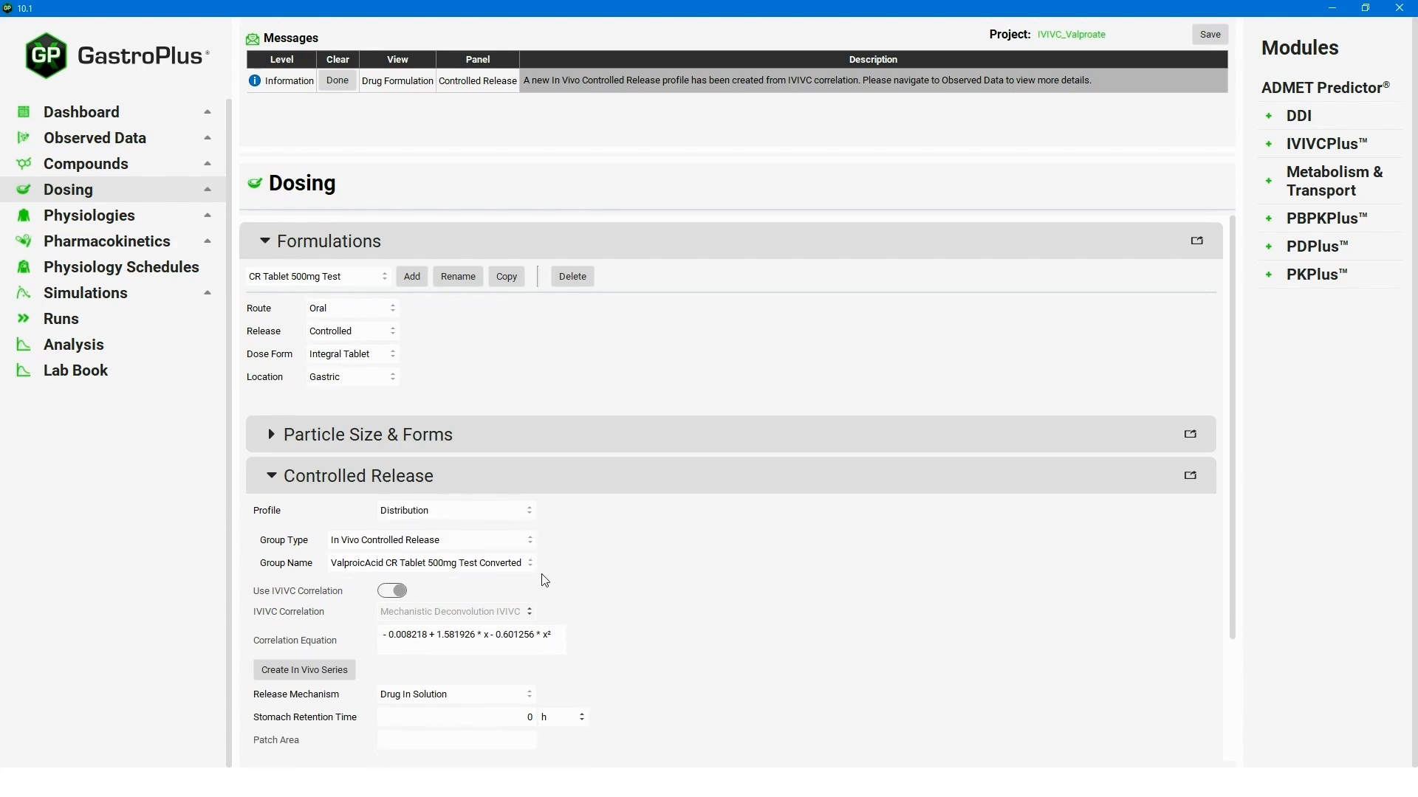
# Select the CR Tablet 500mg Test simulation and run it.
pyautogui.click(110, 295)
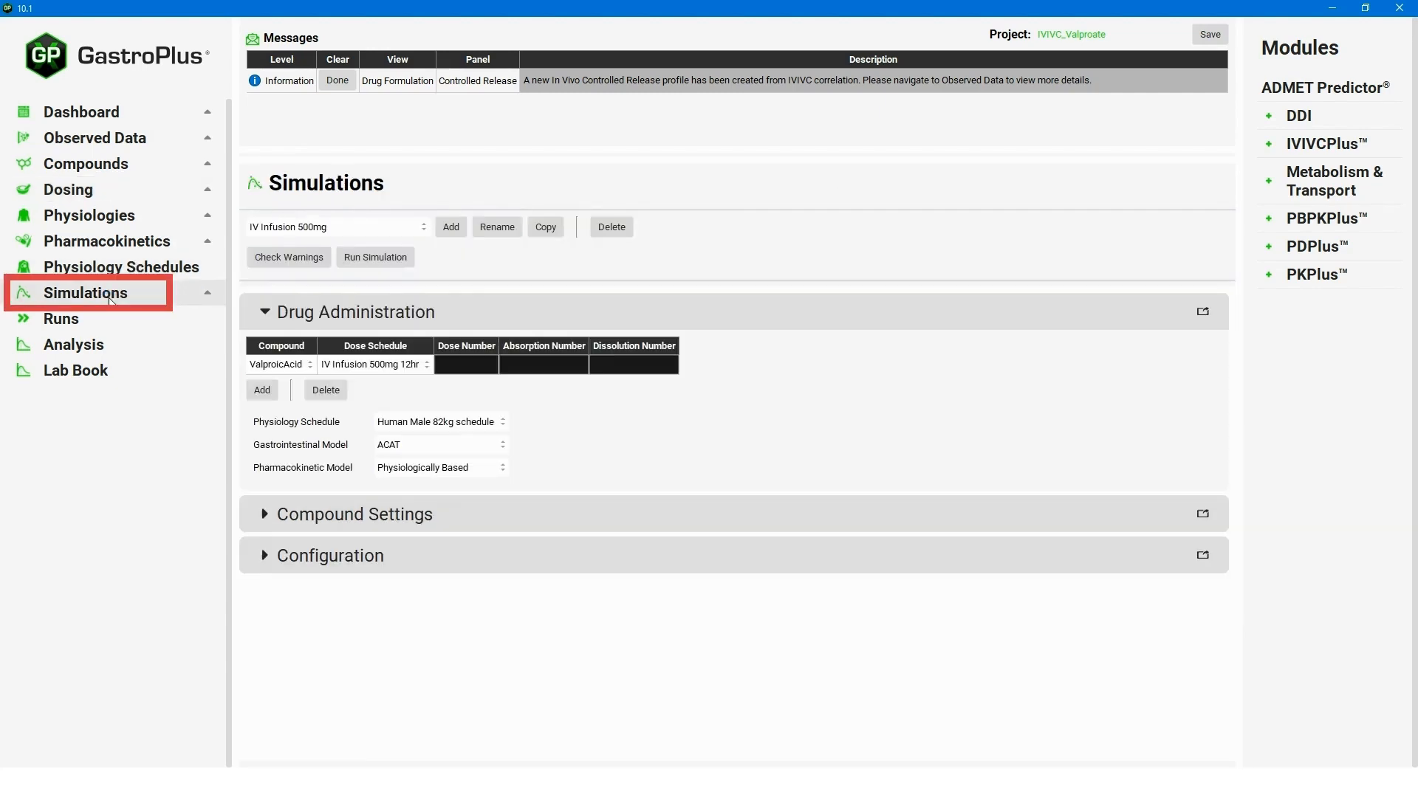
pyautogui.click(344, 228)
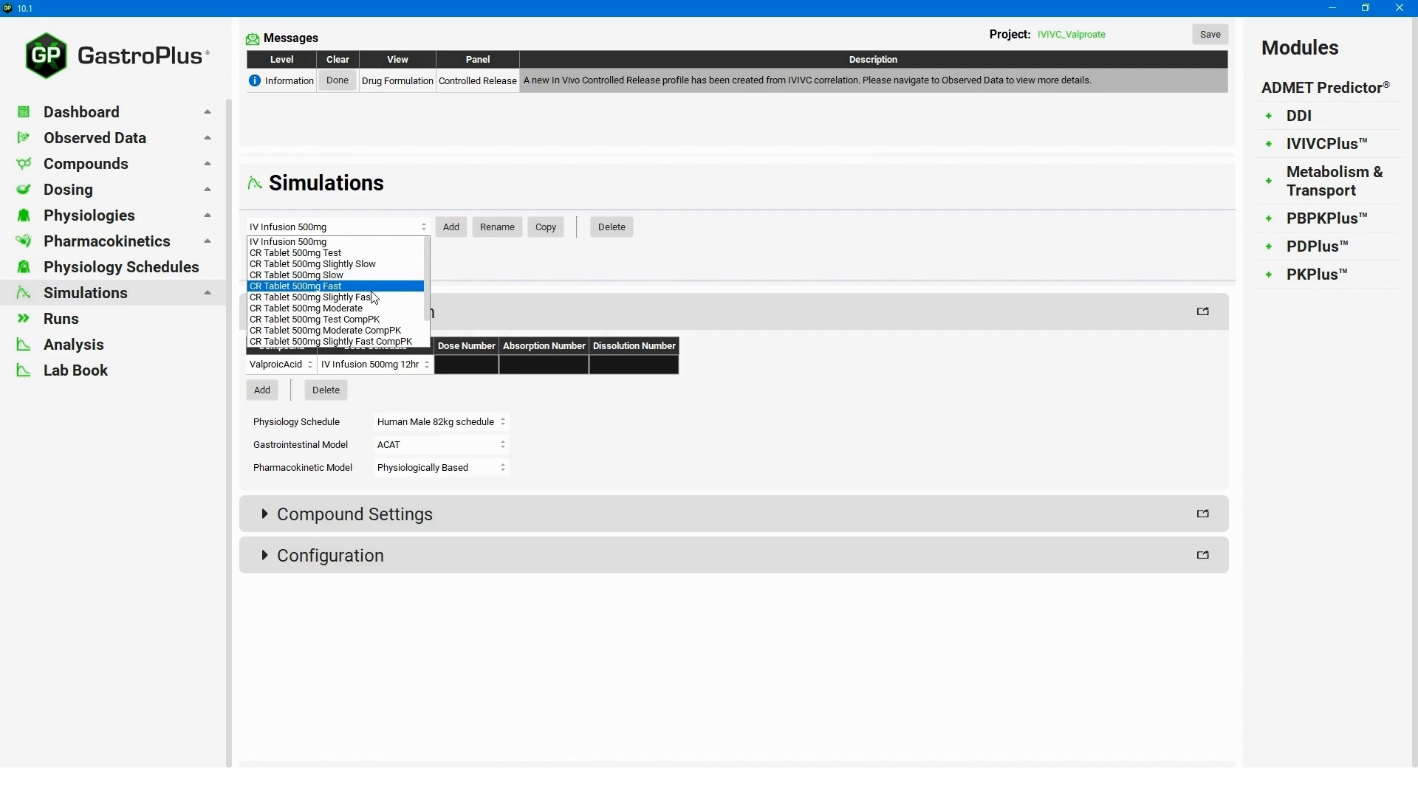
pyautogui.click(358, 253)
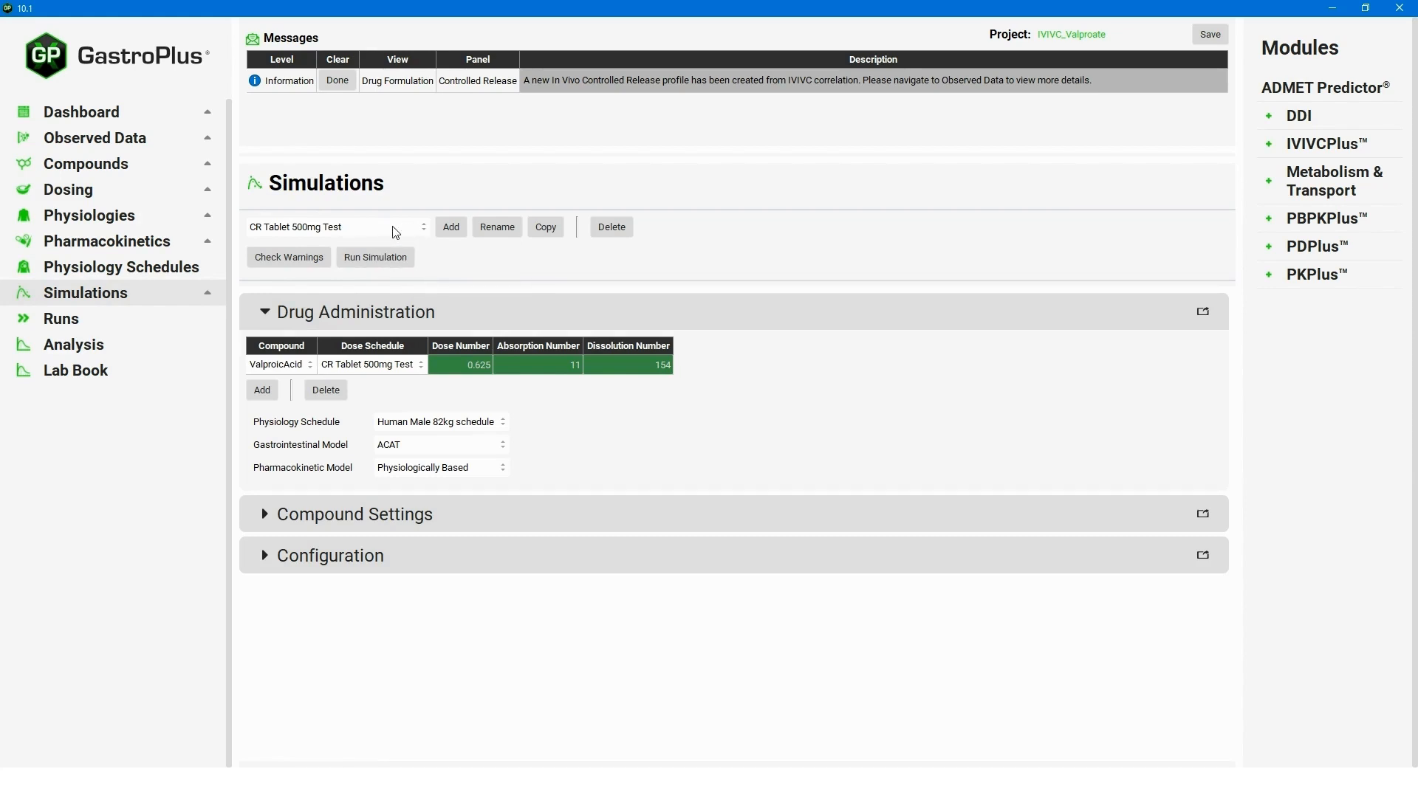
pyautogui.click(406, 263)
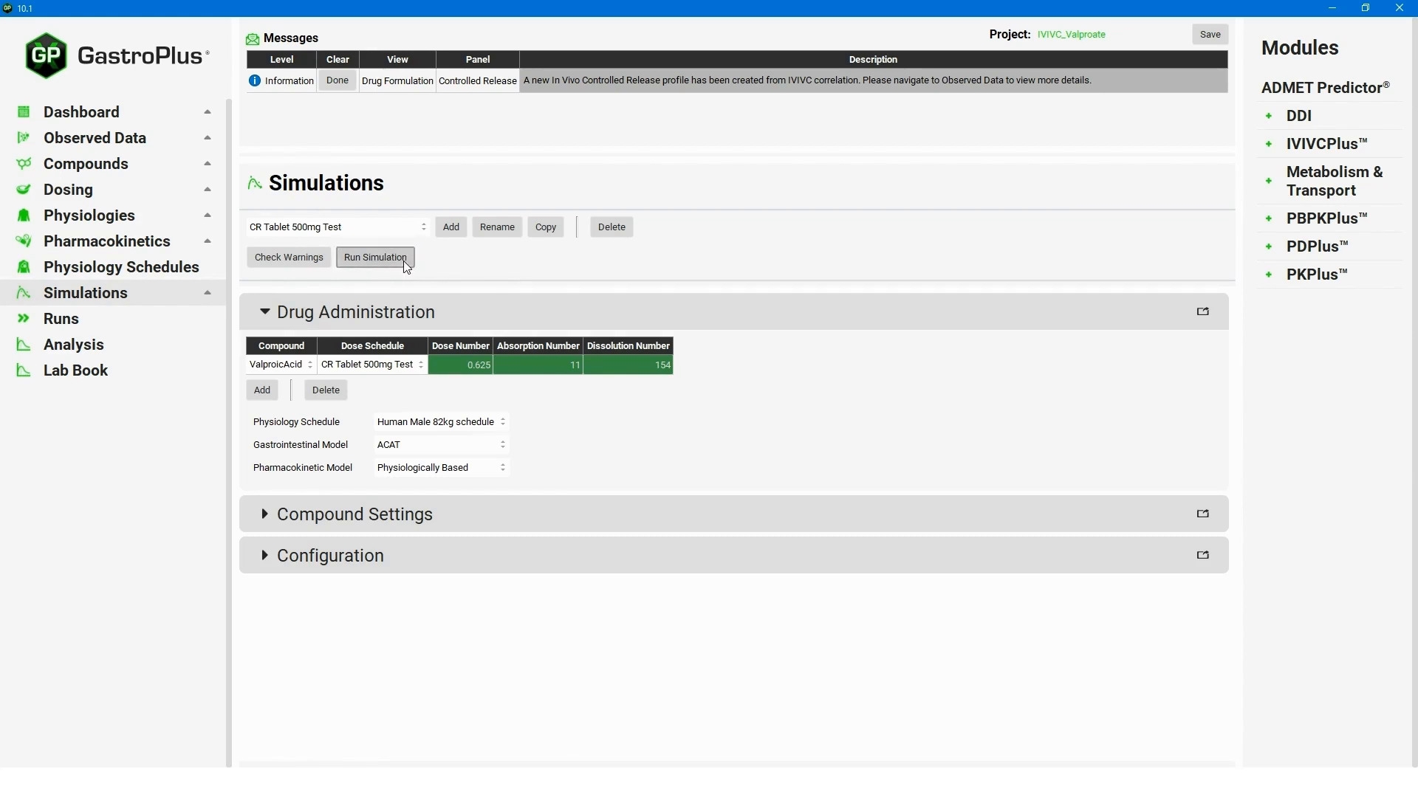